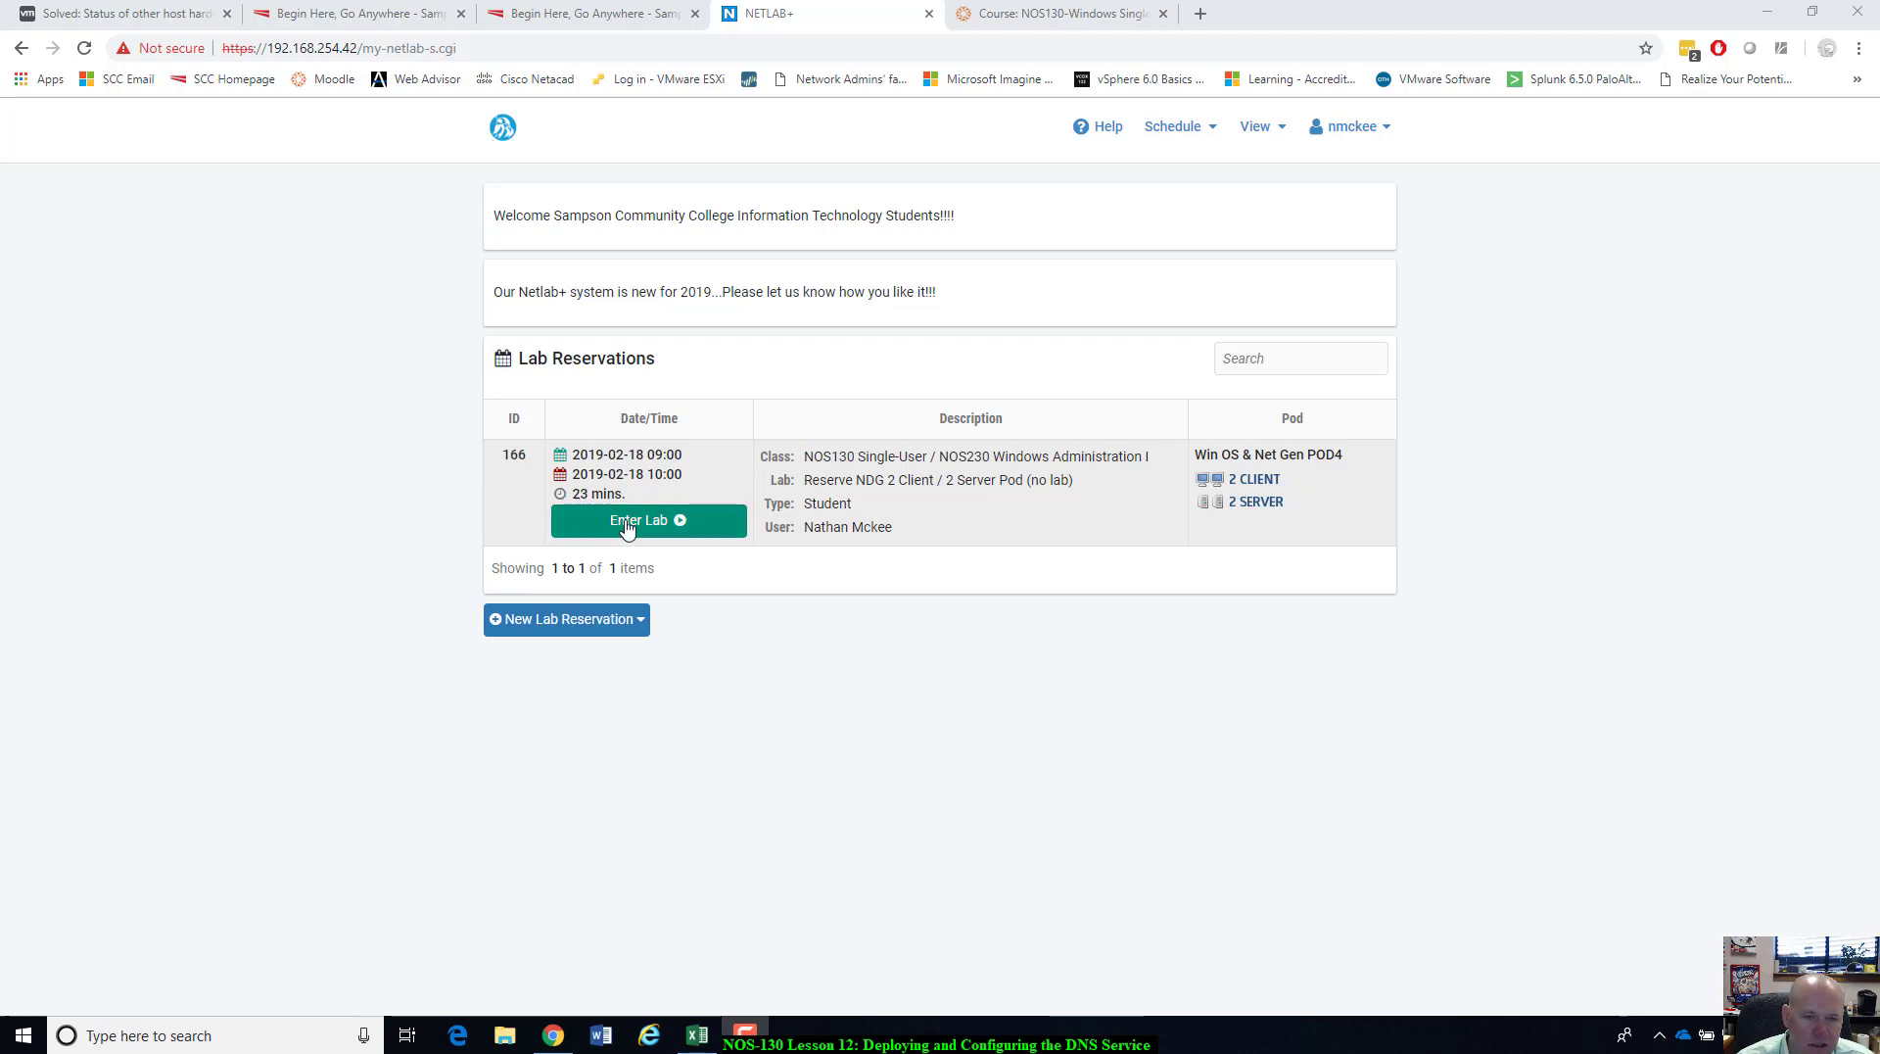
Enter lab reservation 166 to bring up the pod topology.
left_click(626, 522)
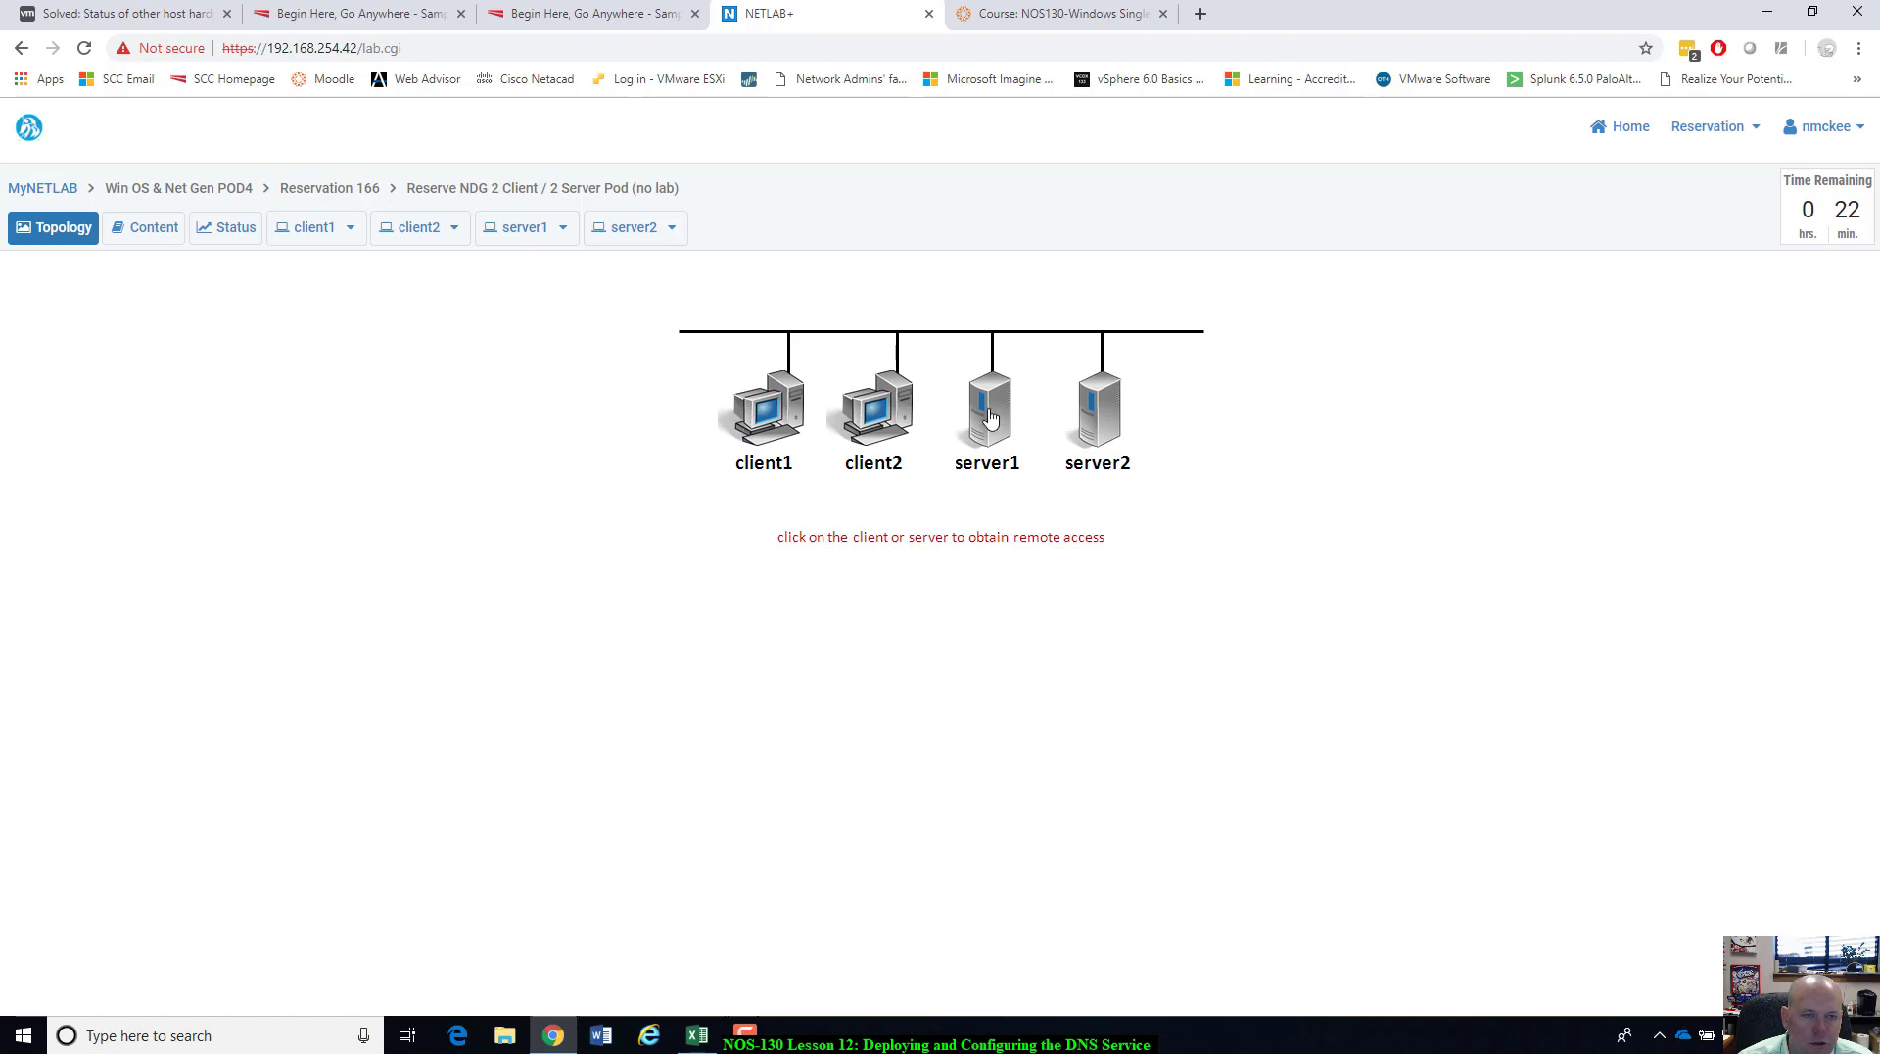
Sign in to client1 as the student user with the account password.
left_click(990, 418)
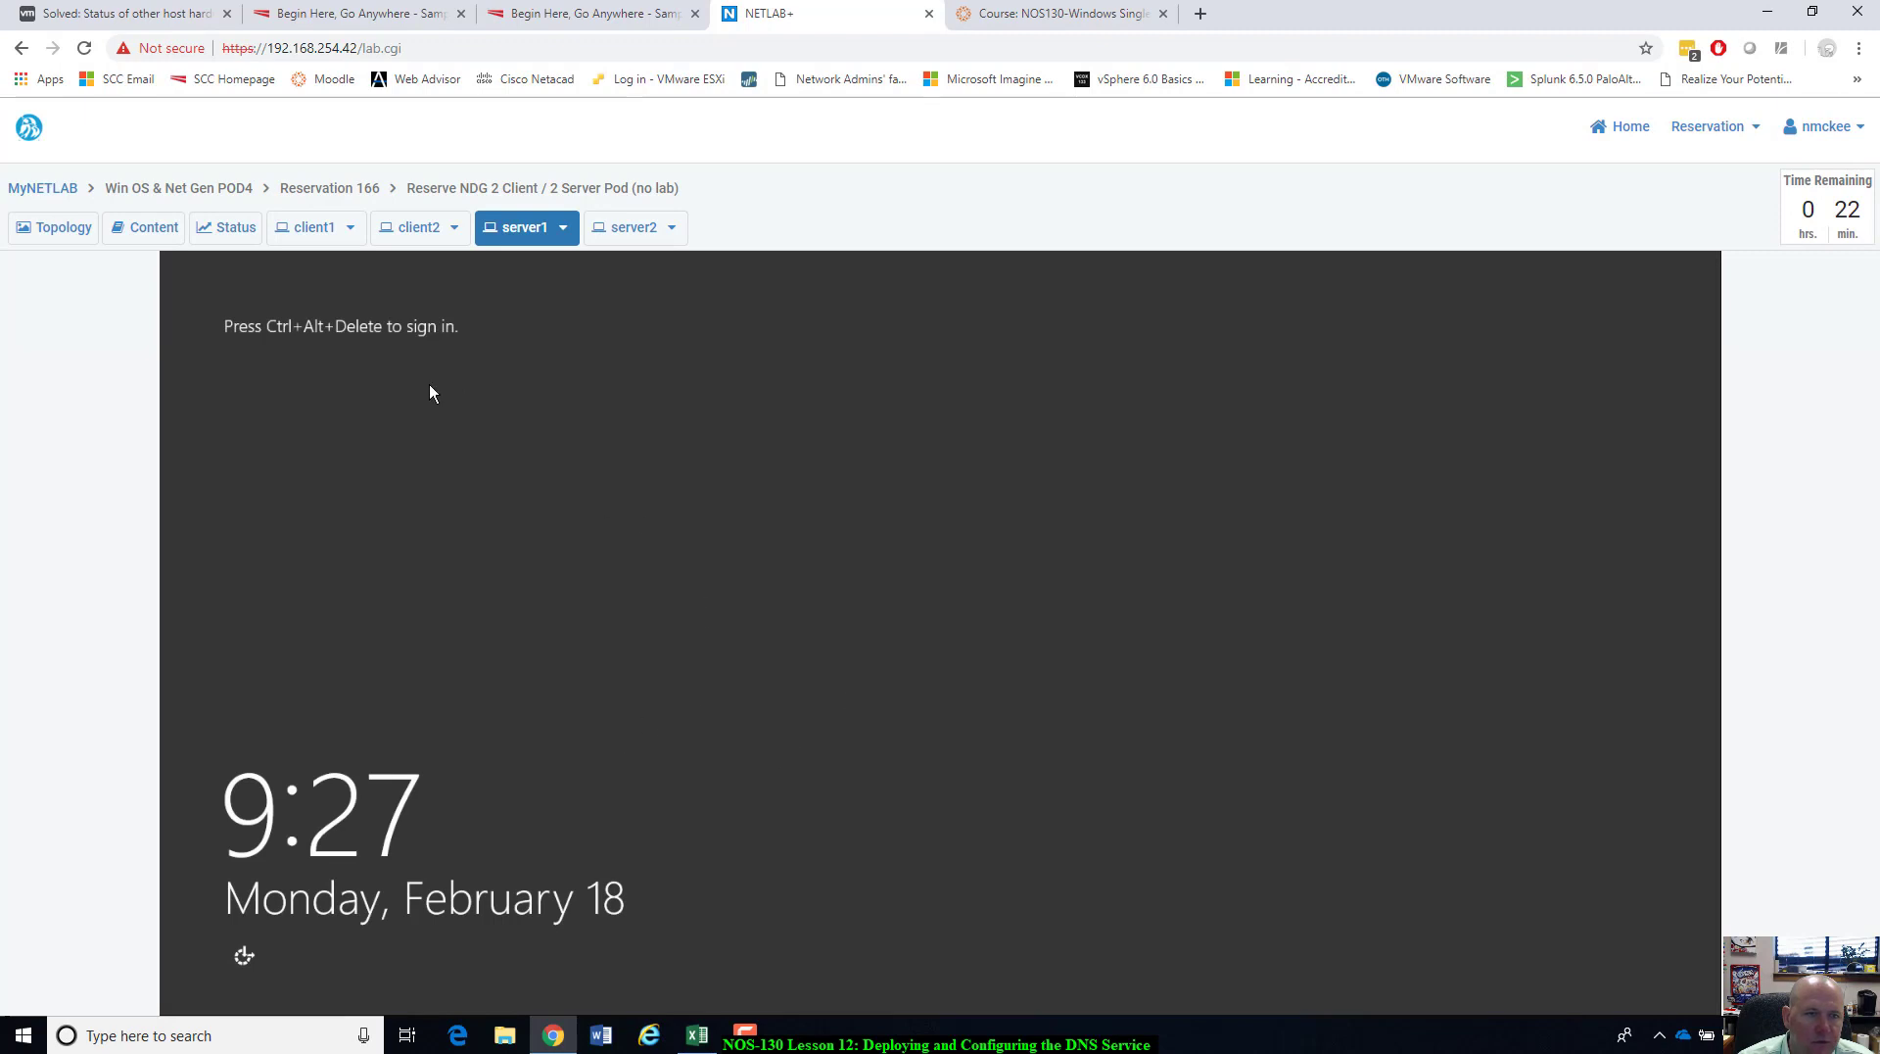
left_click(313, 227)
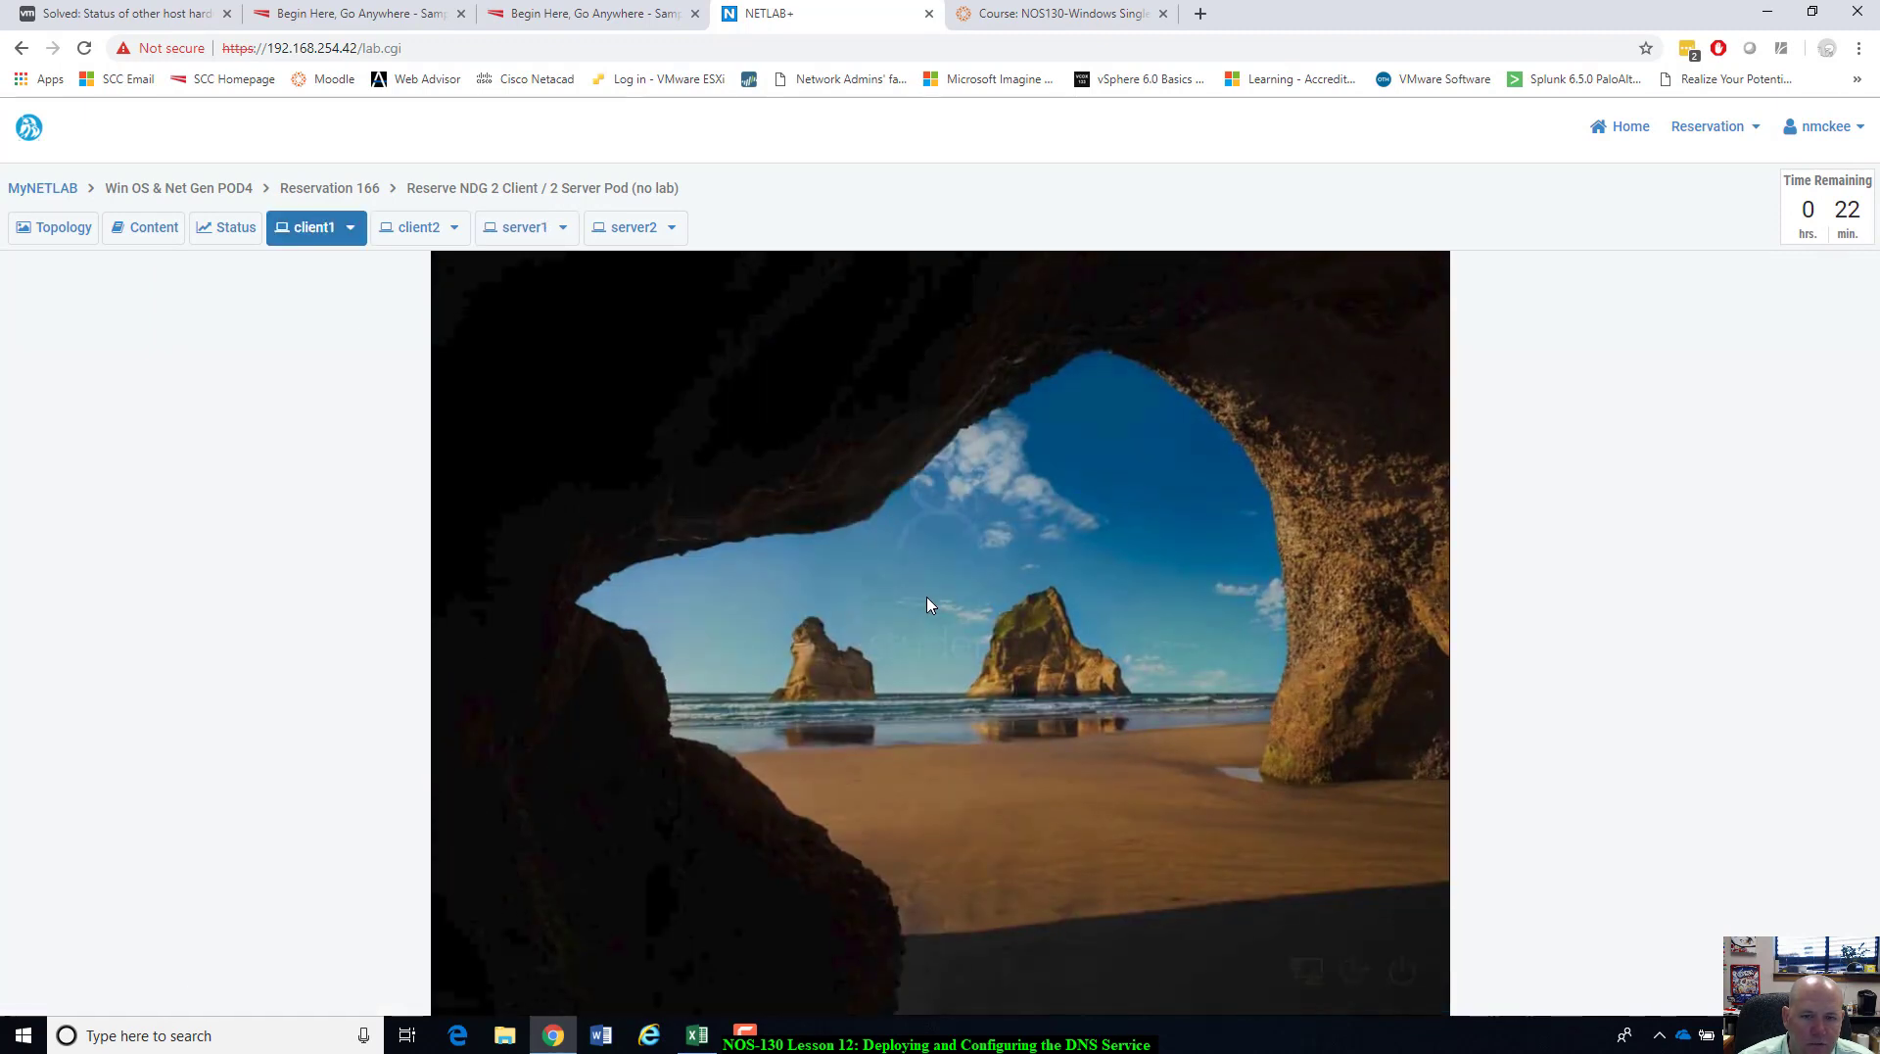
type("Trai")
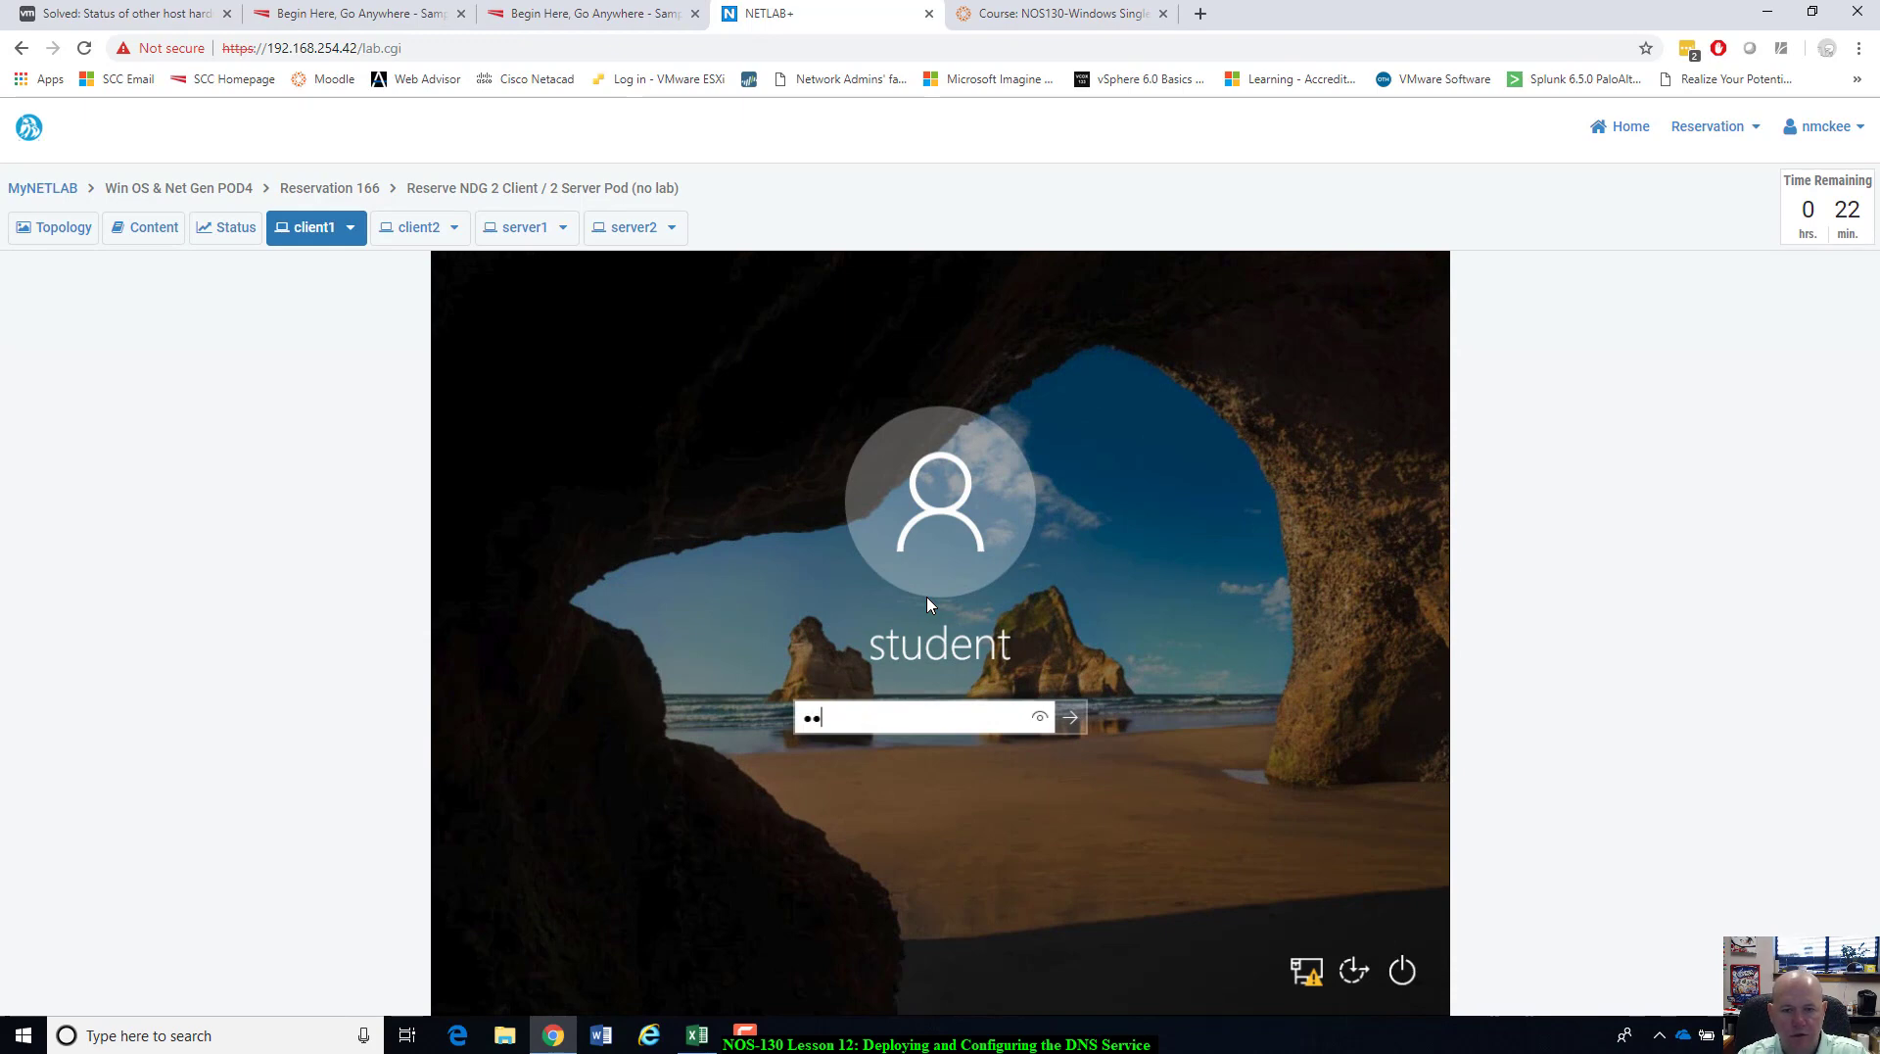
type("••••••••")
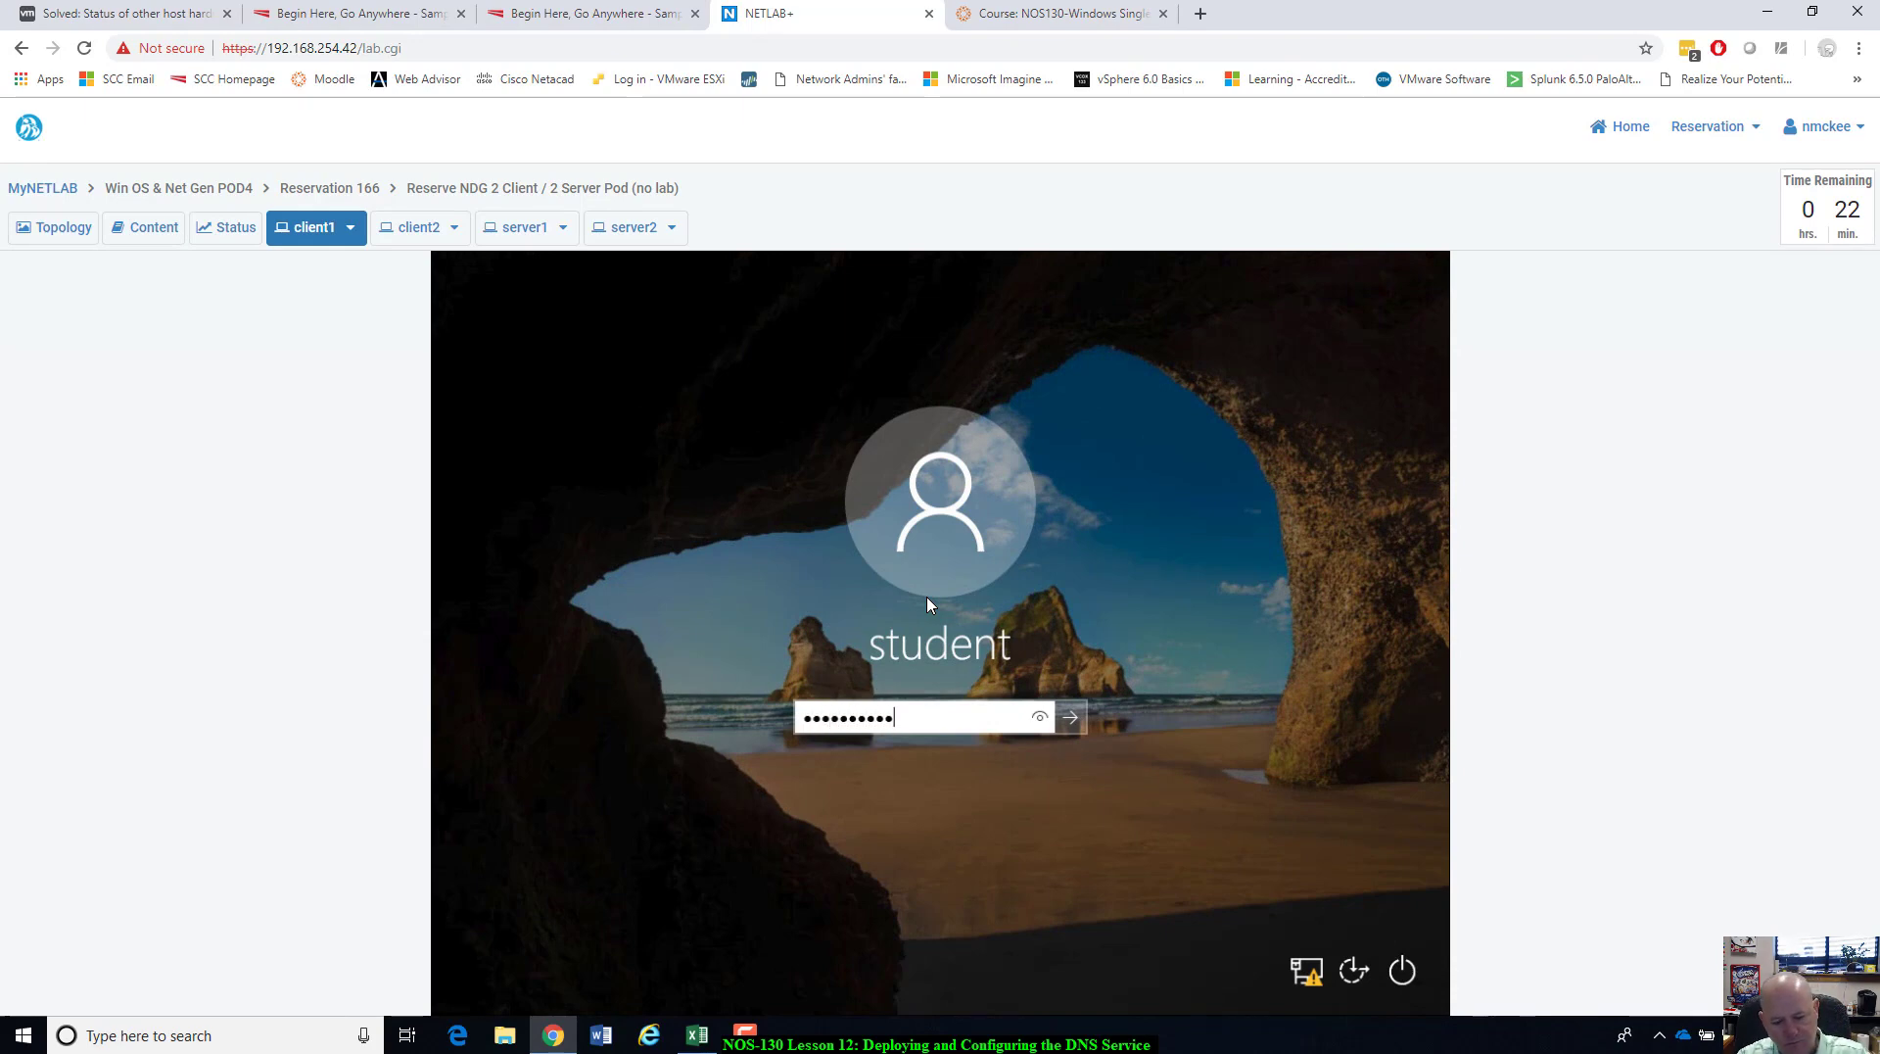
key("Return")
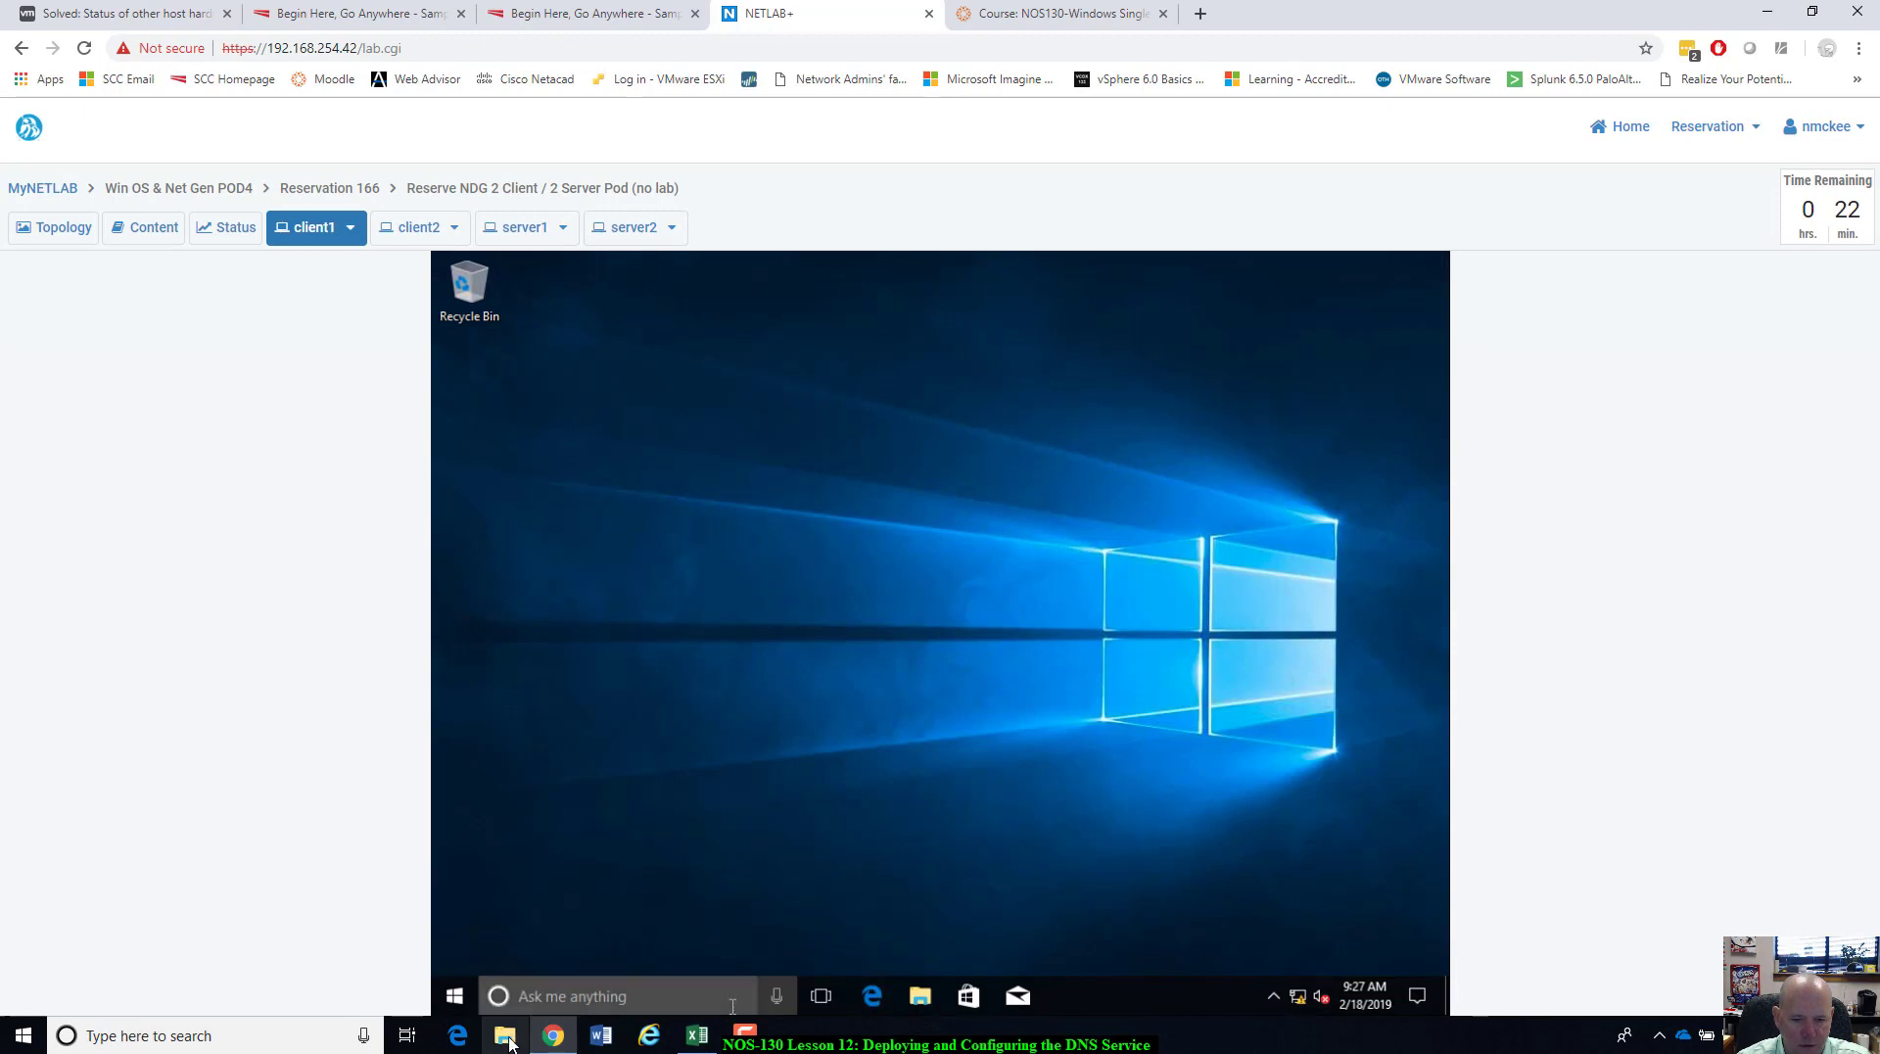
left_click(588, 996)
type("cmd")
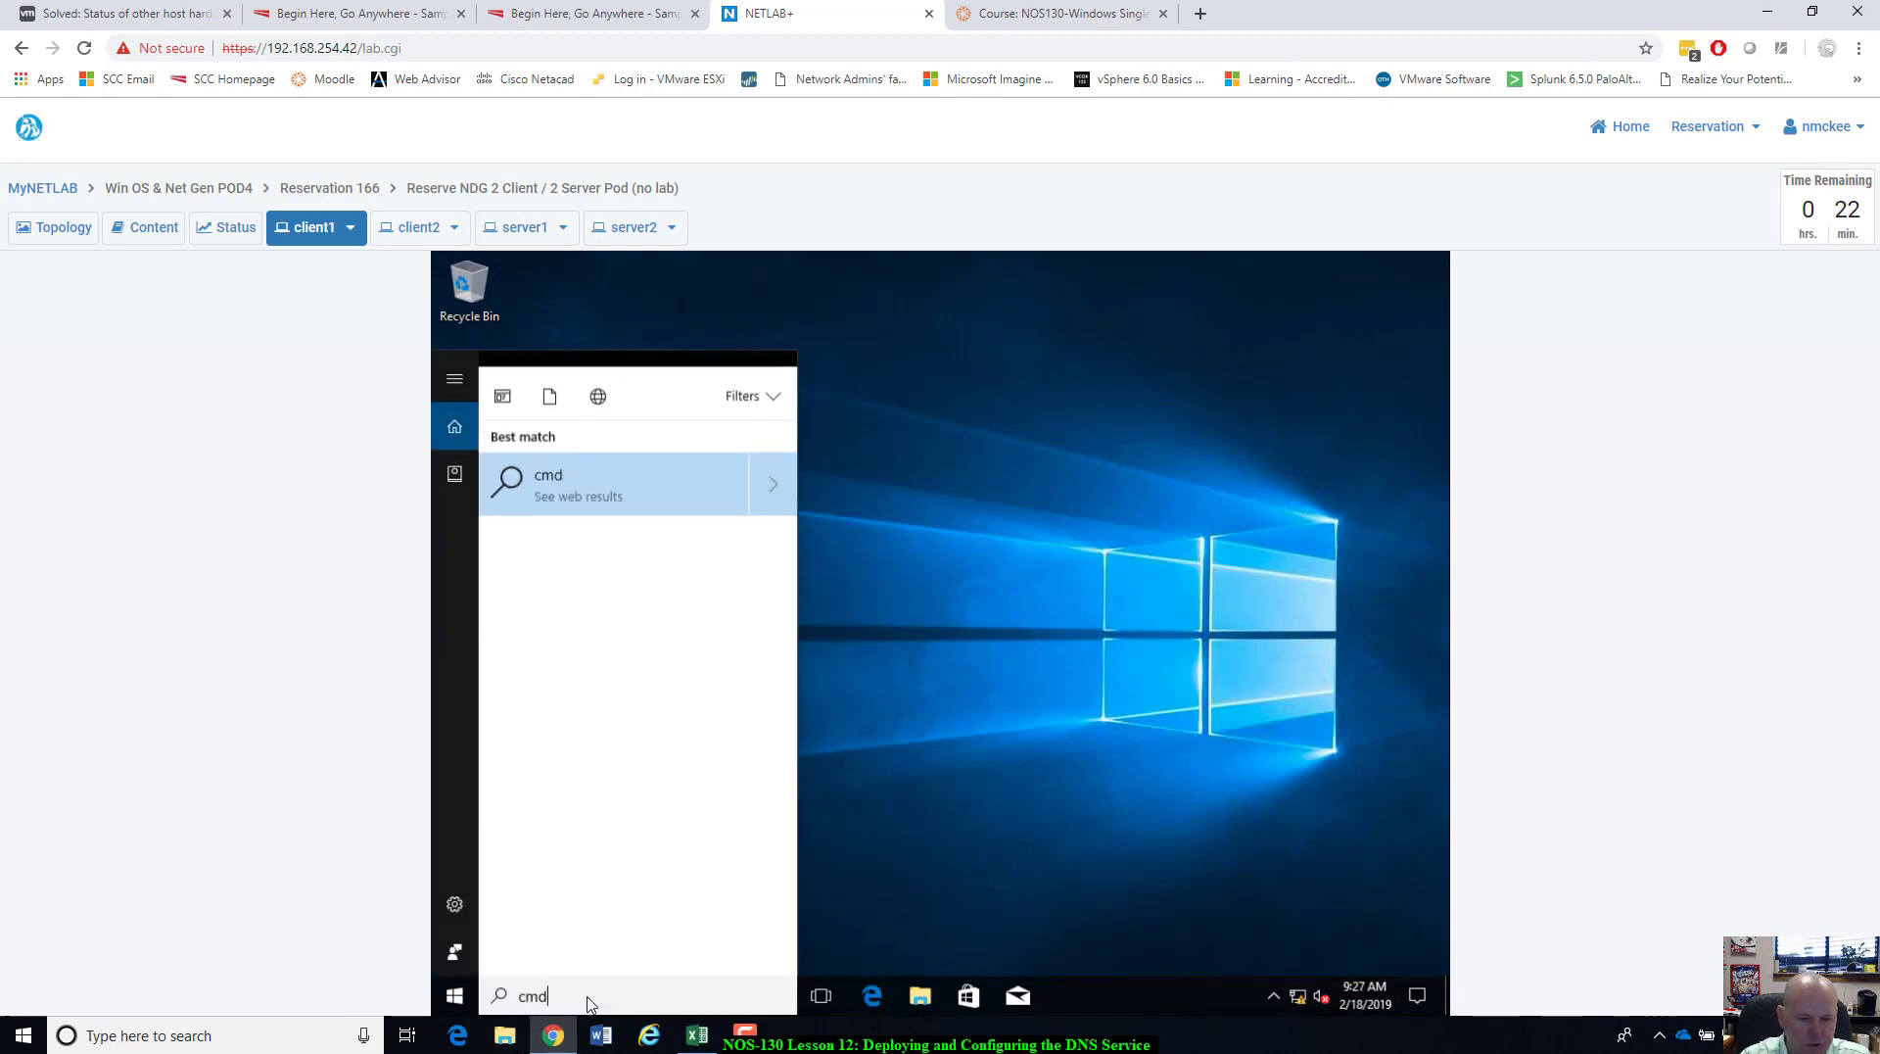
key("Return")
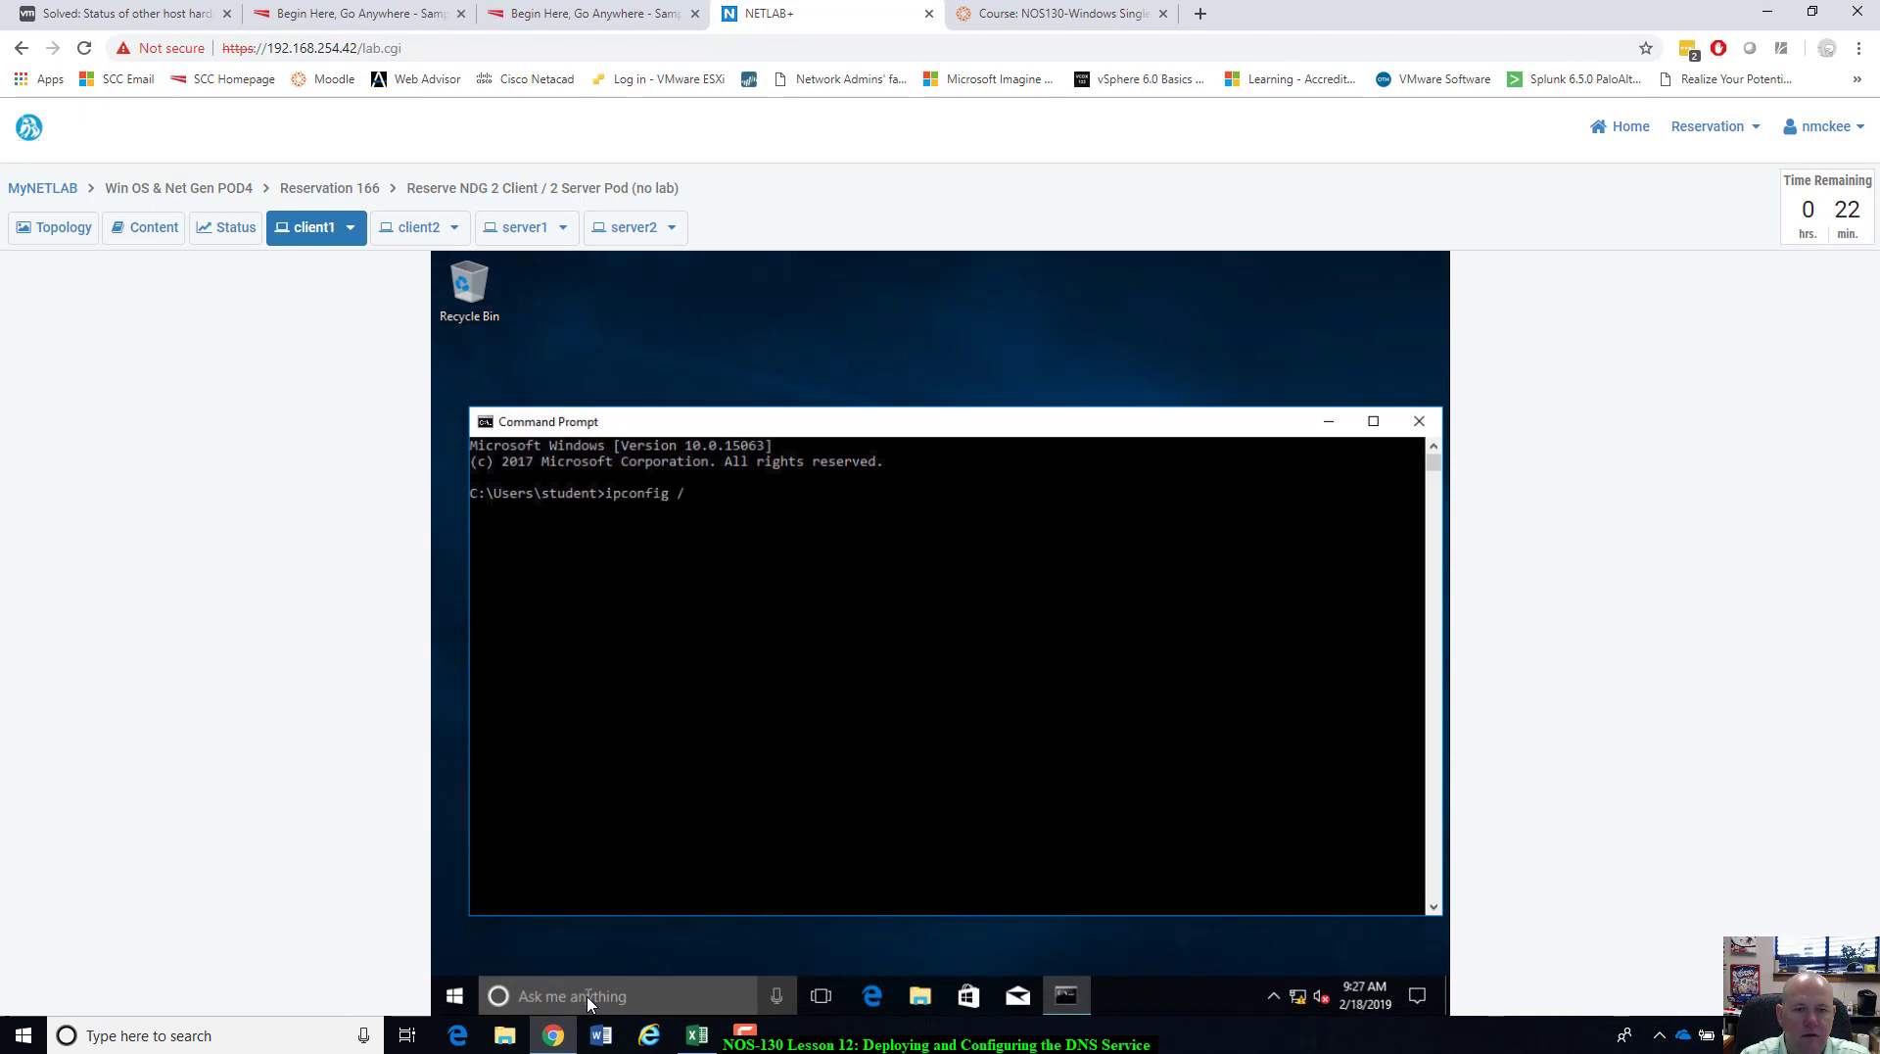
key("Return")
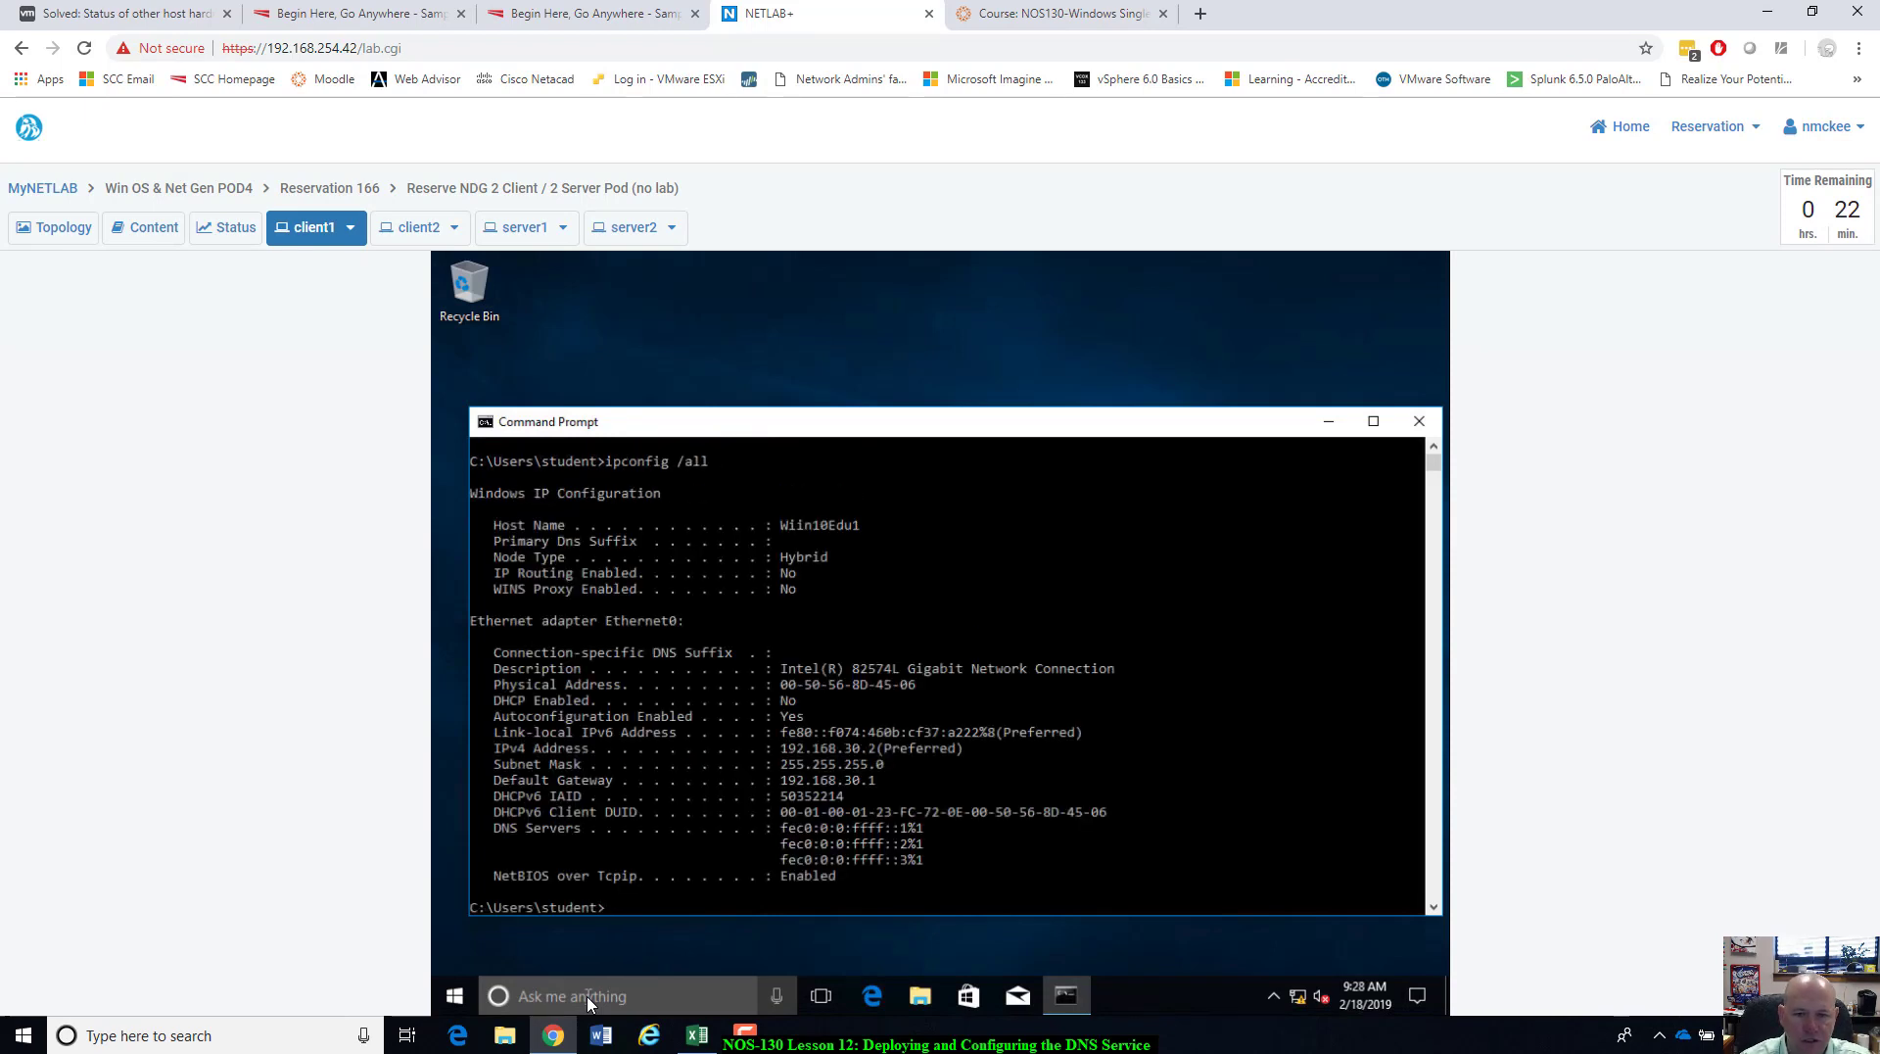
left_click(507, 529)
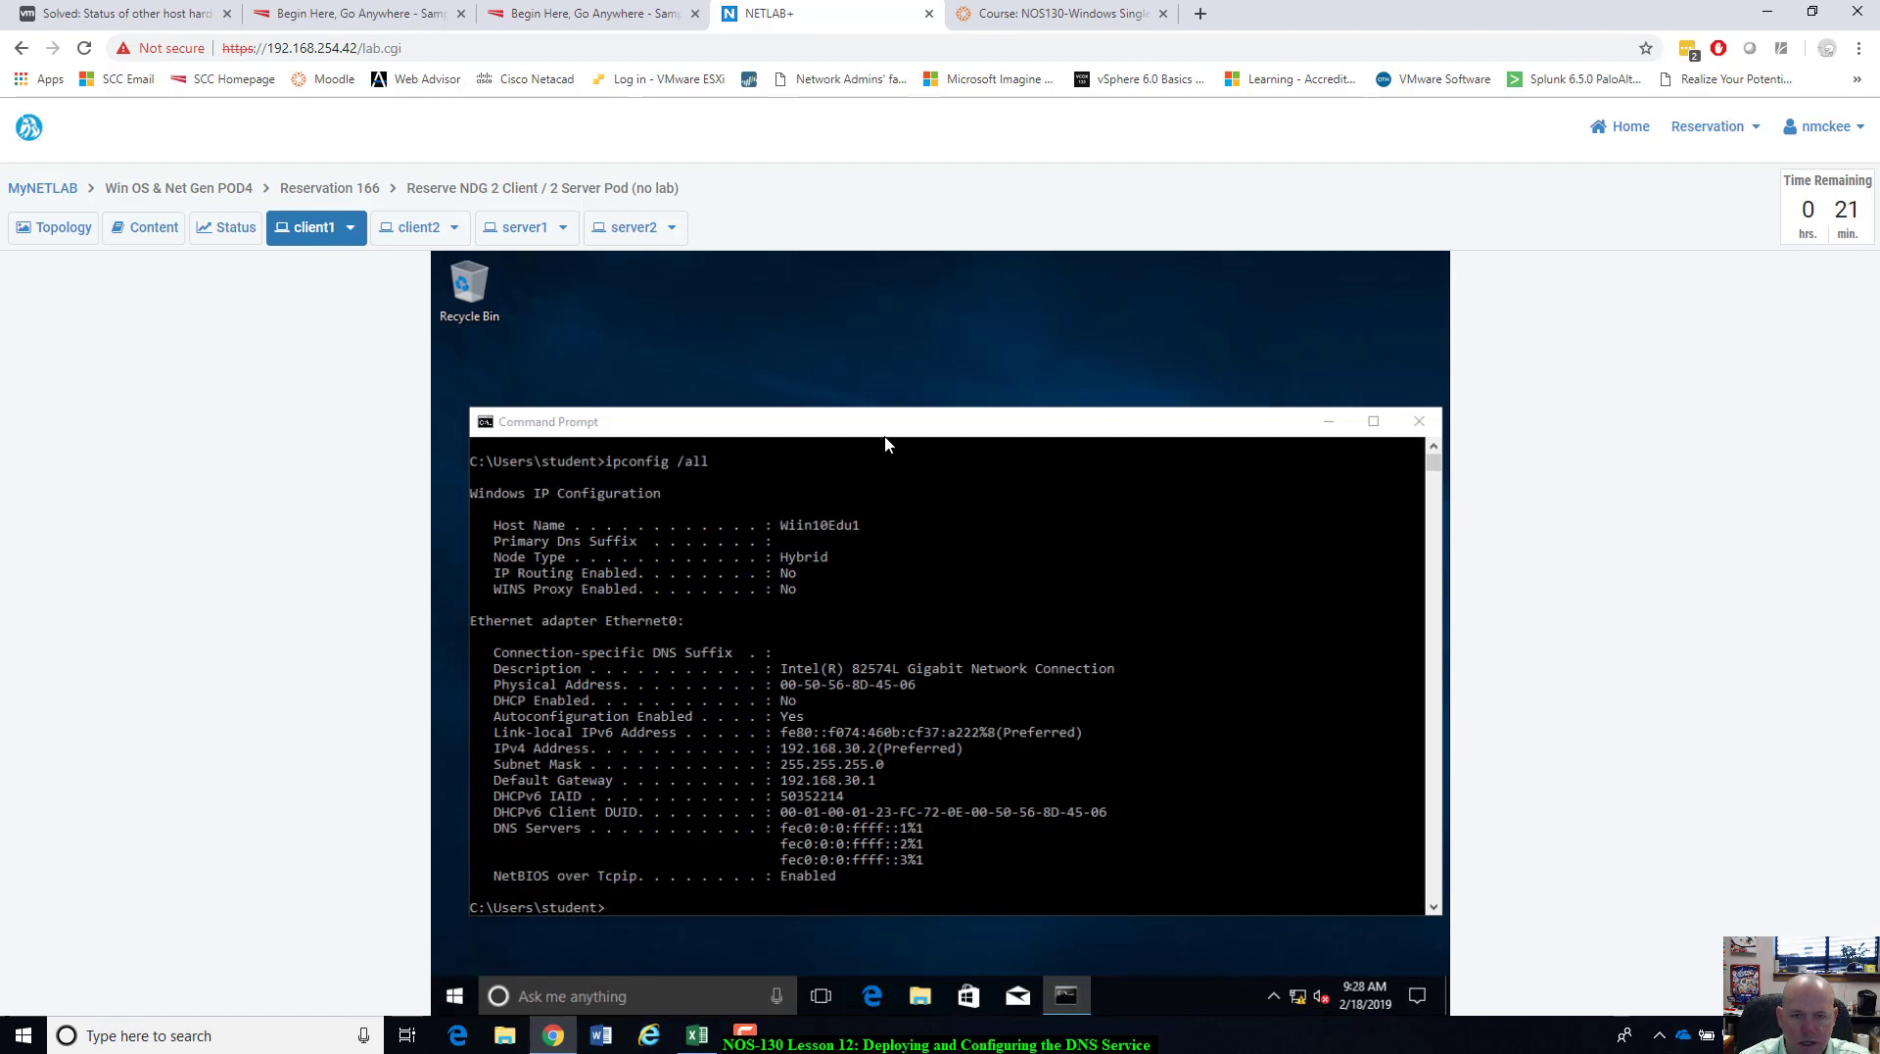
left_click_drag(893, 413, 900, 403)
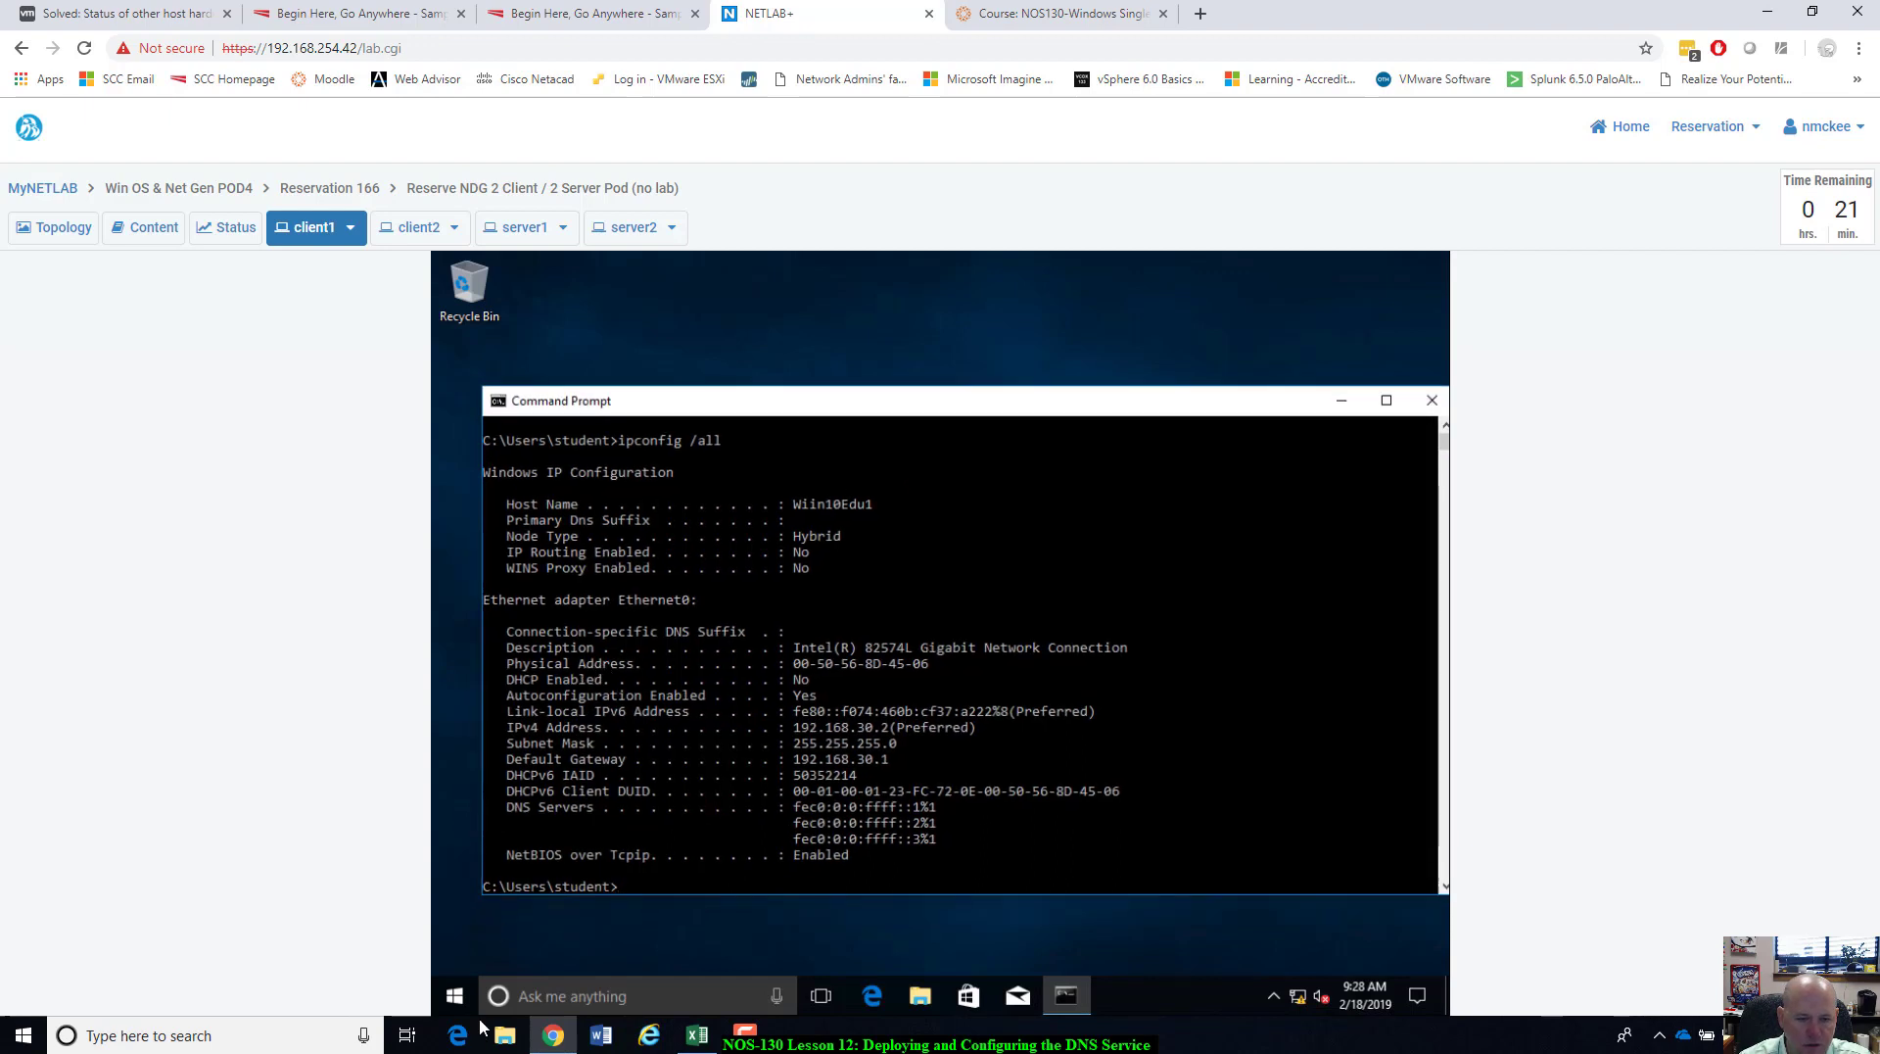
left_click(1430, 403)
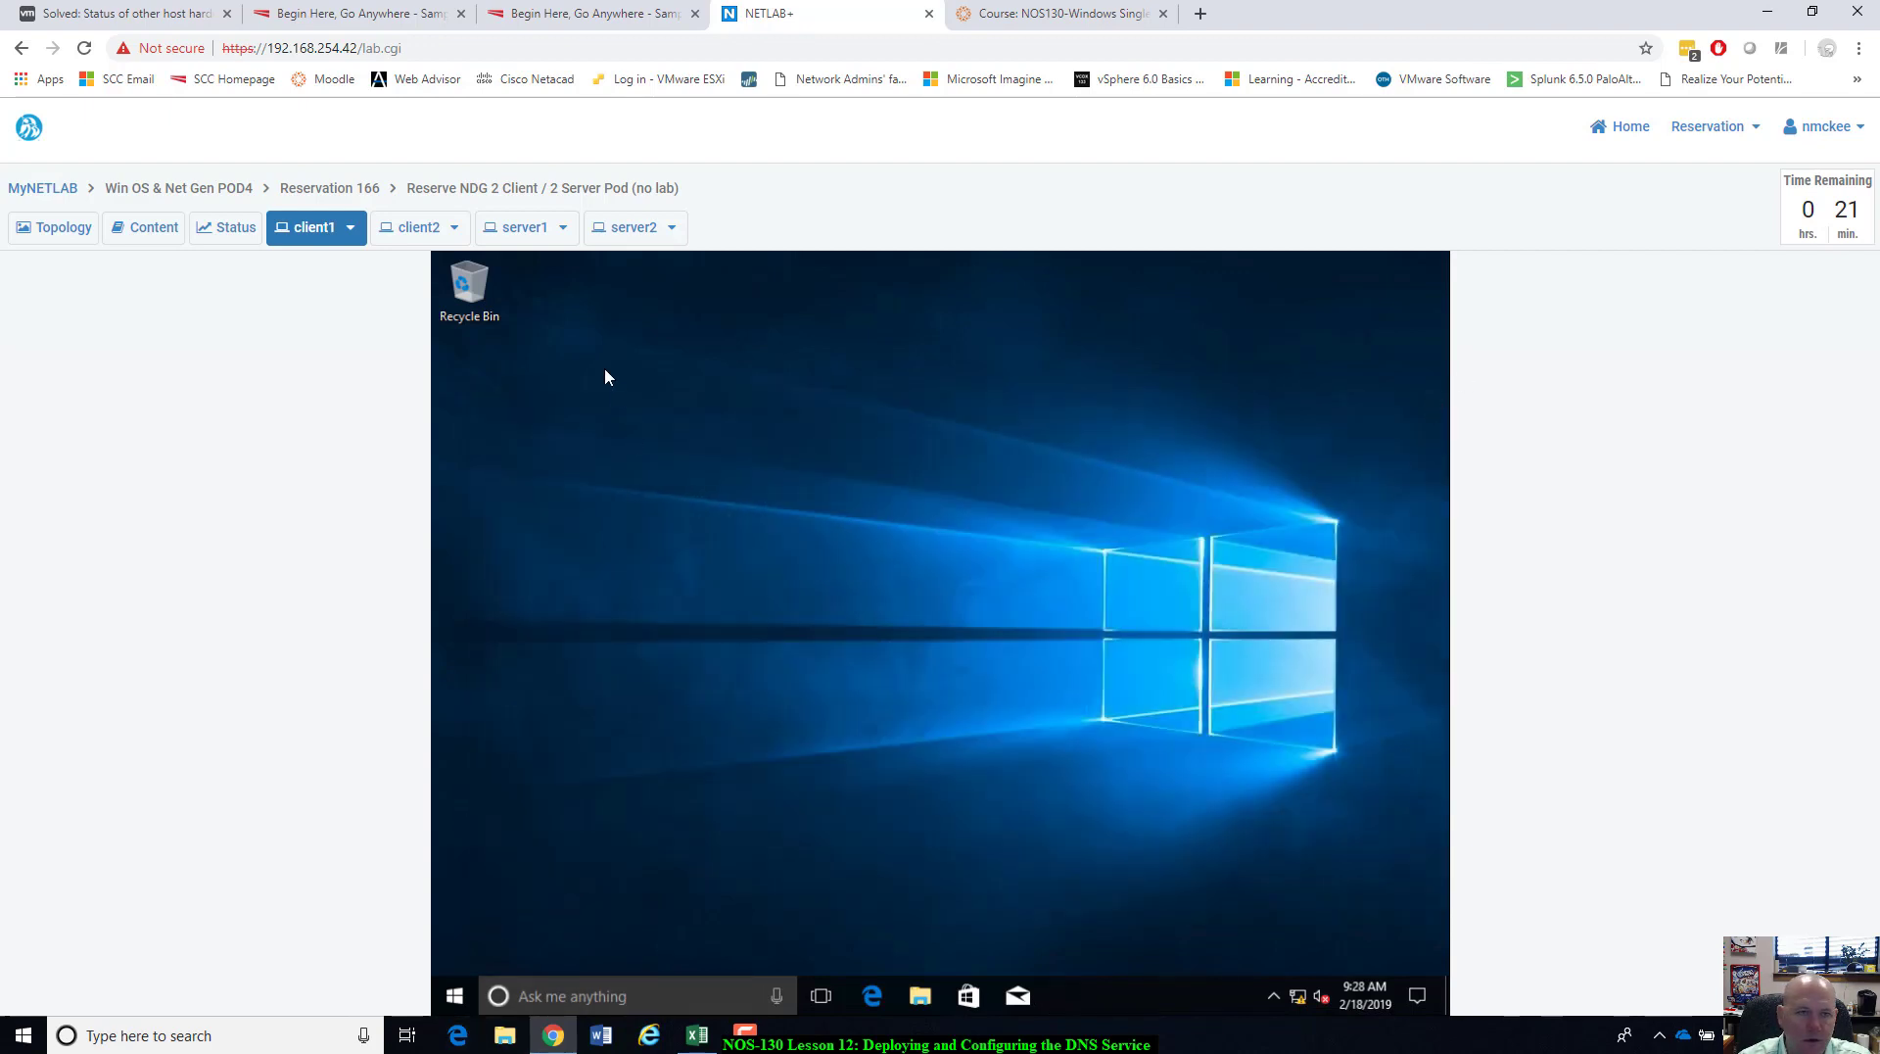
Send Ctrl+Alt+Del to server1 and sign in as Administrator with the account password.
left_click(525, 228)
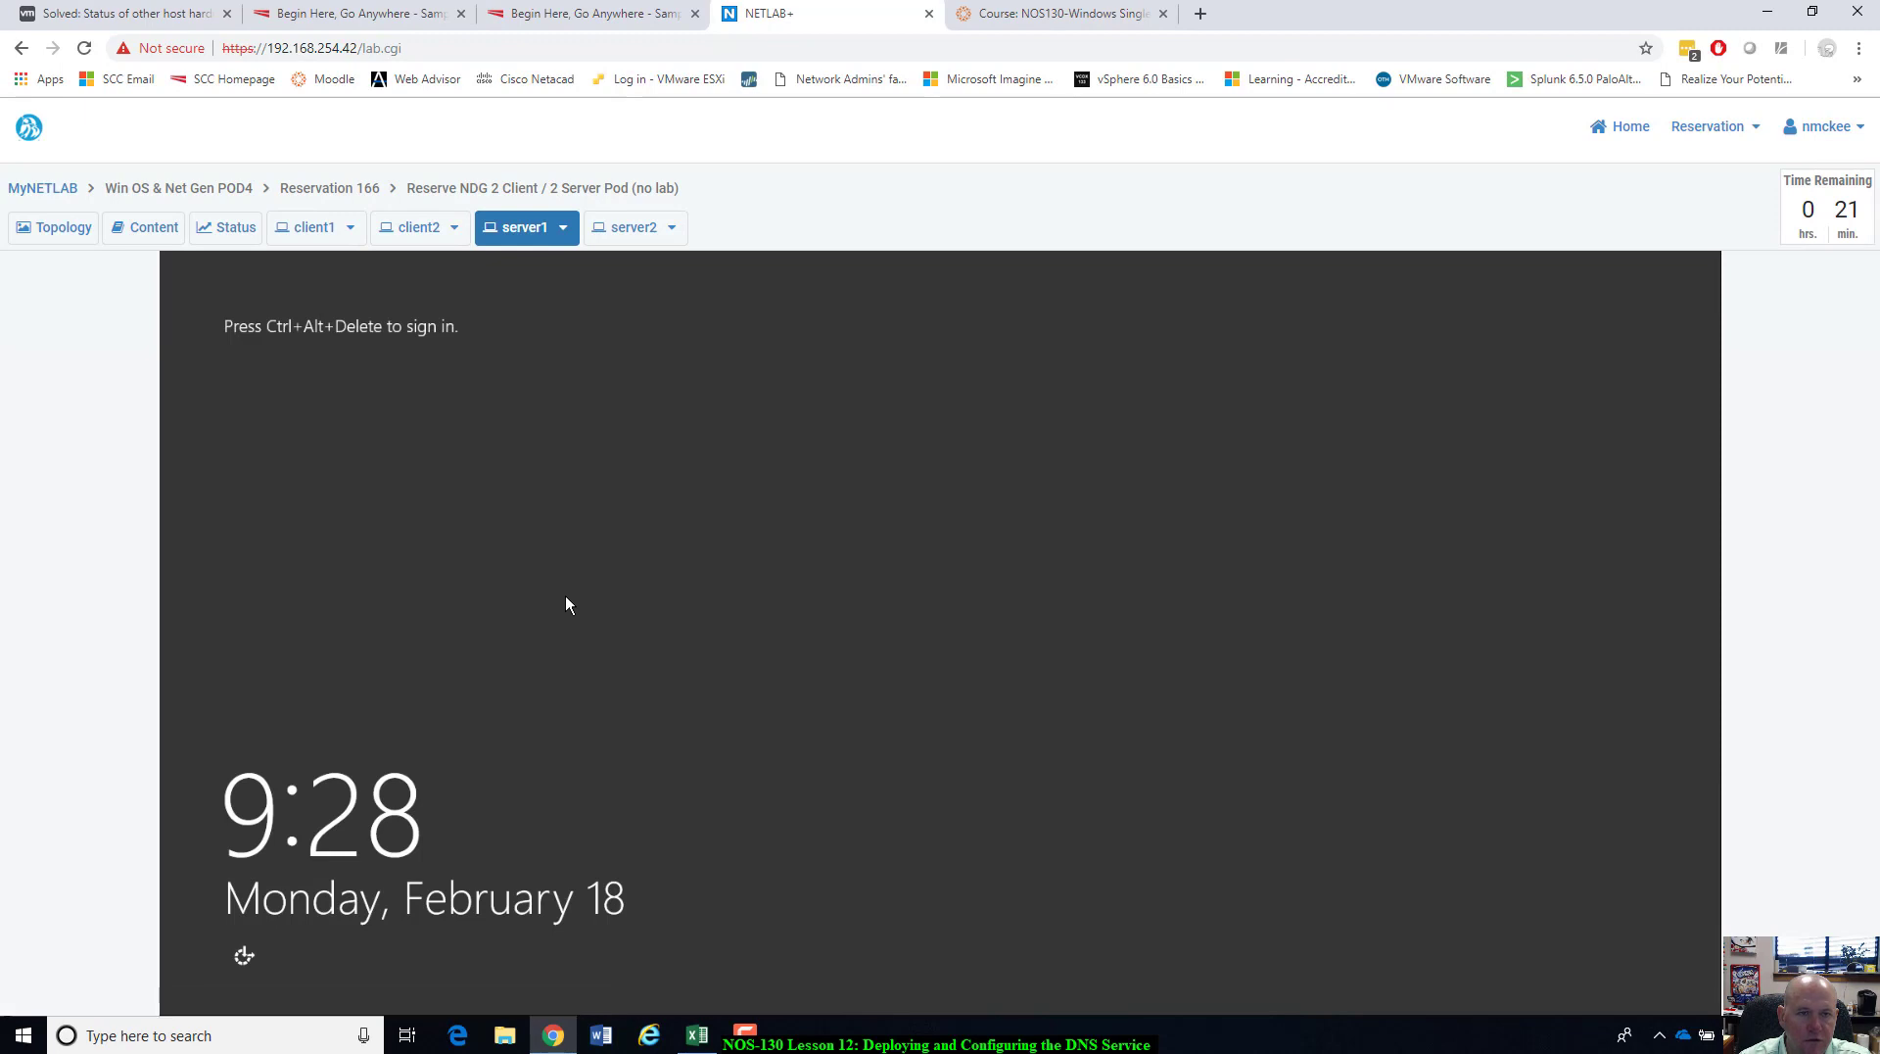
left_click(558, 234)
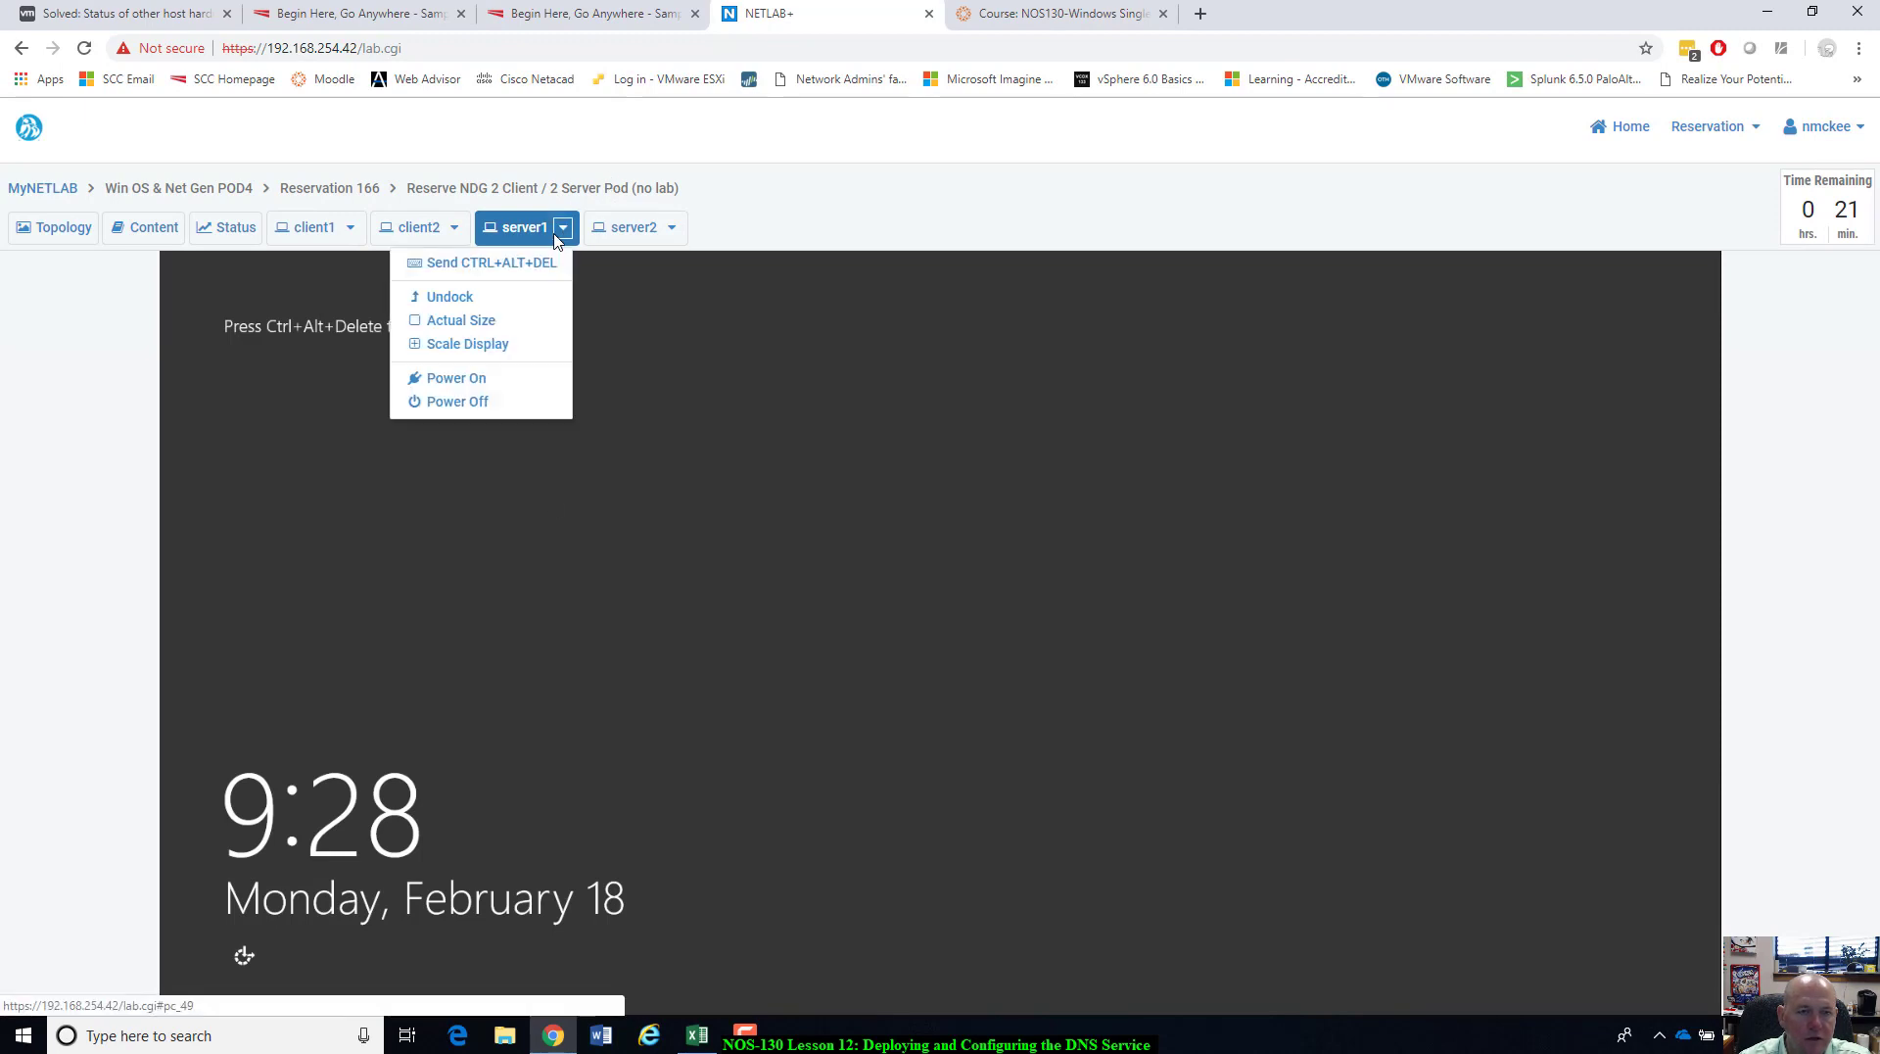
left_click(492, 264)
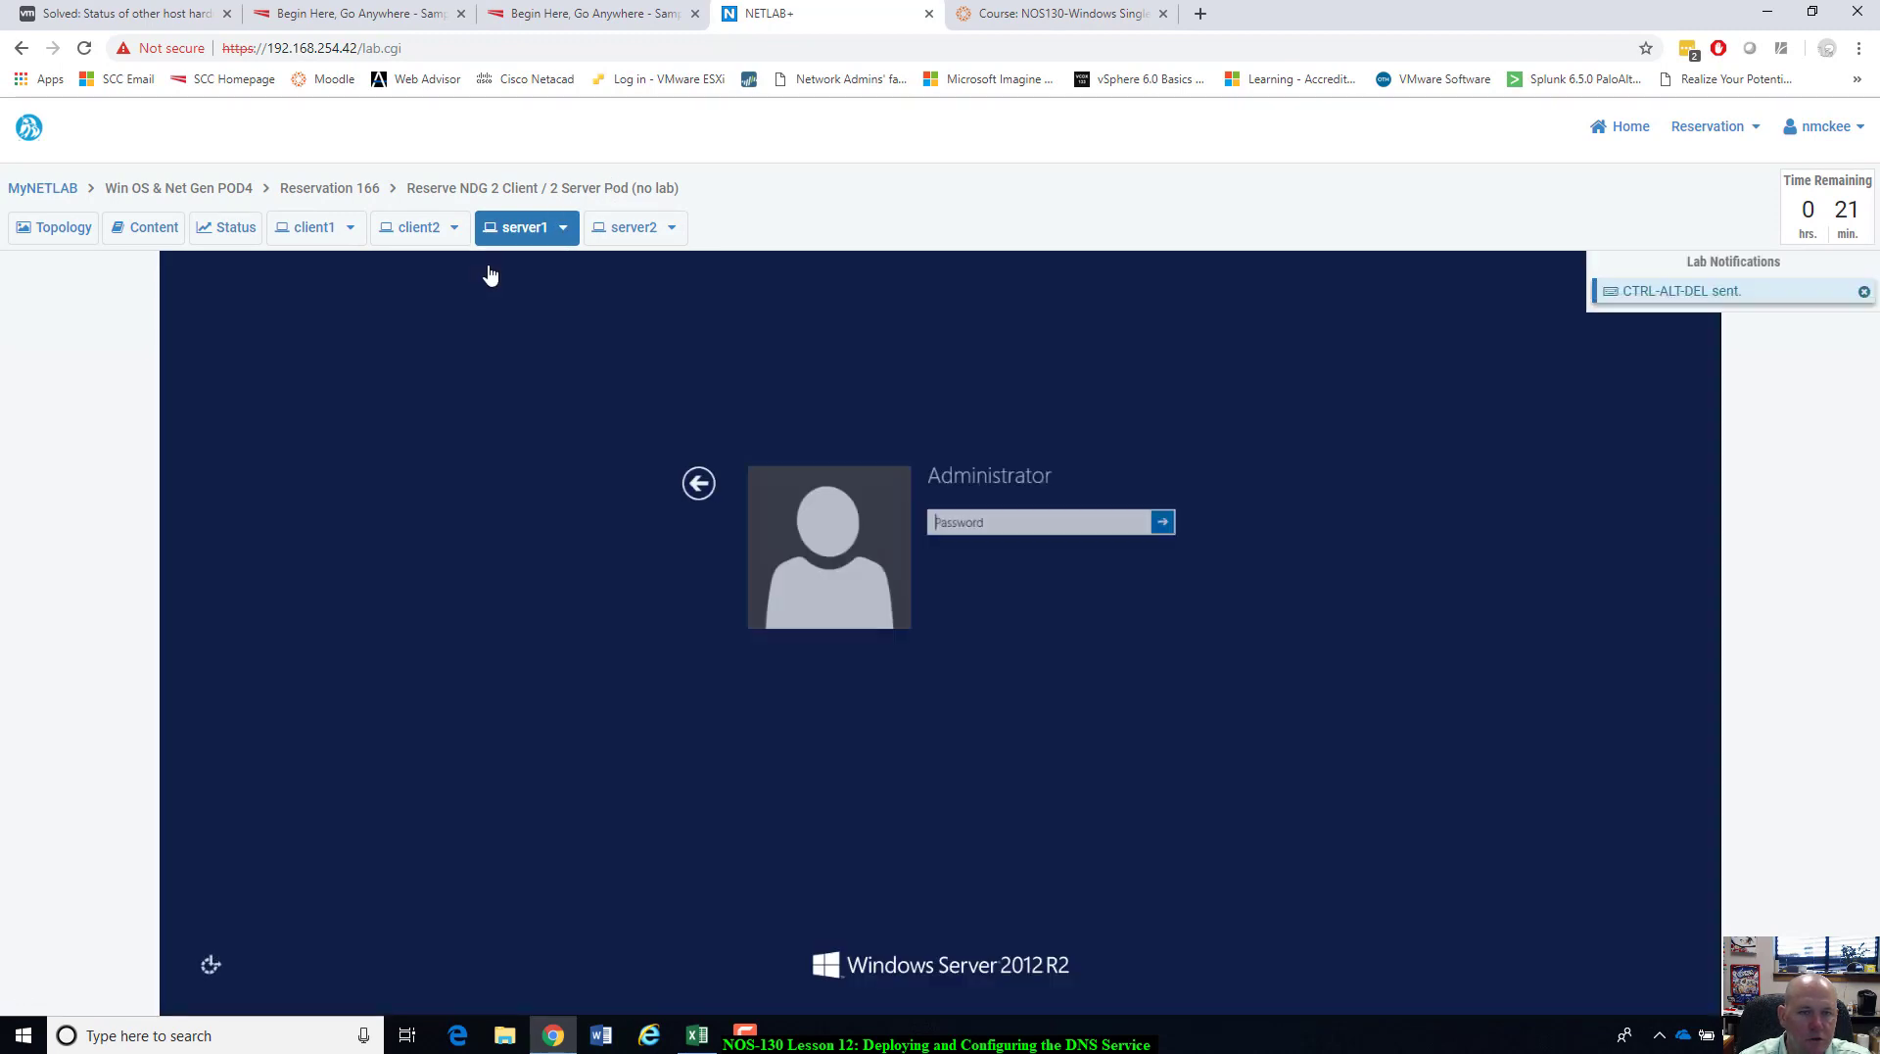
type("P@ssw0rd")
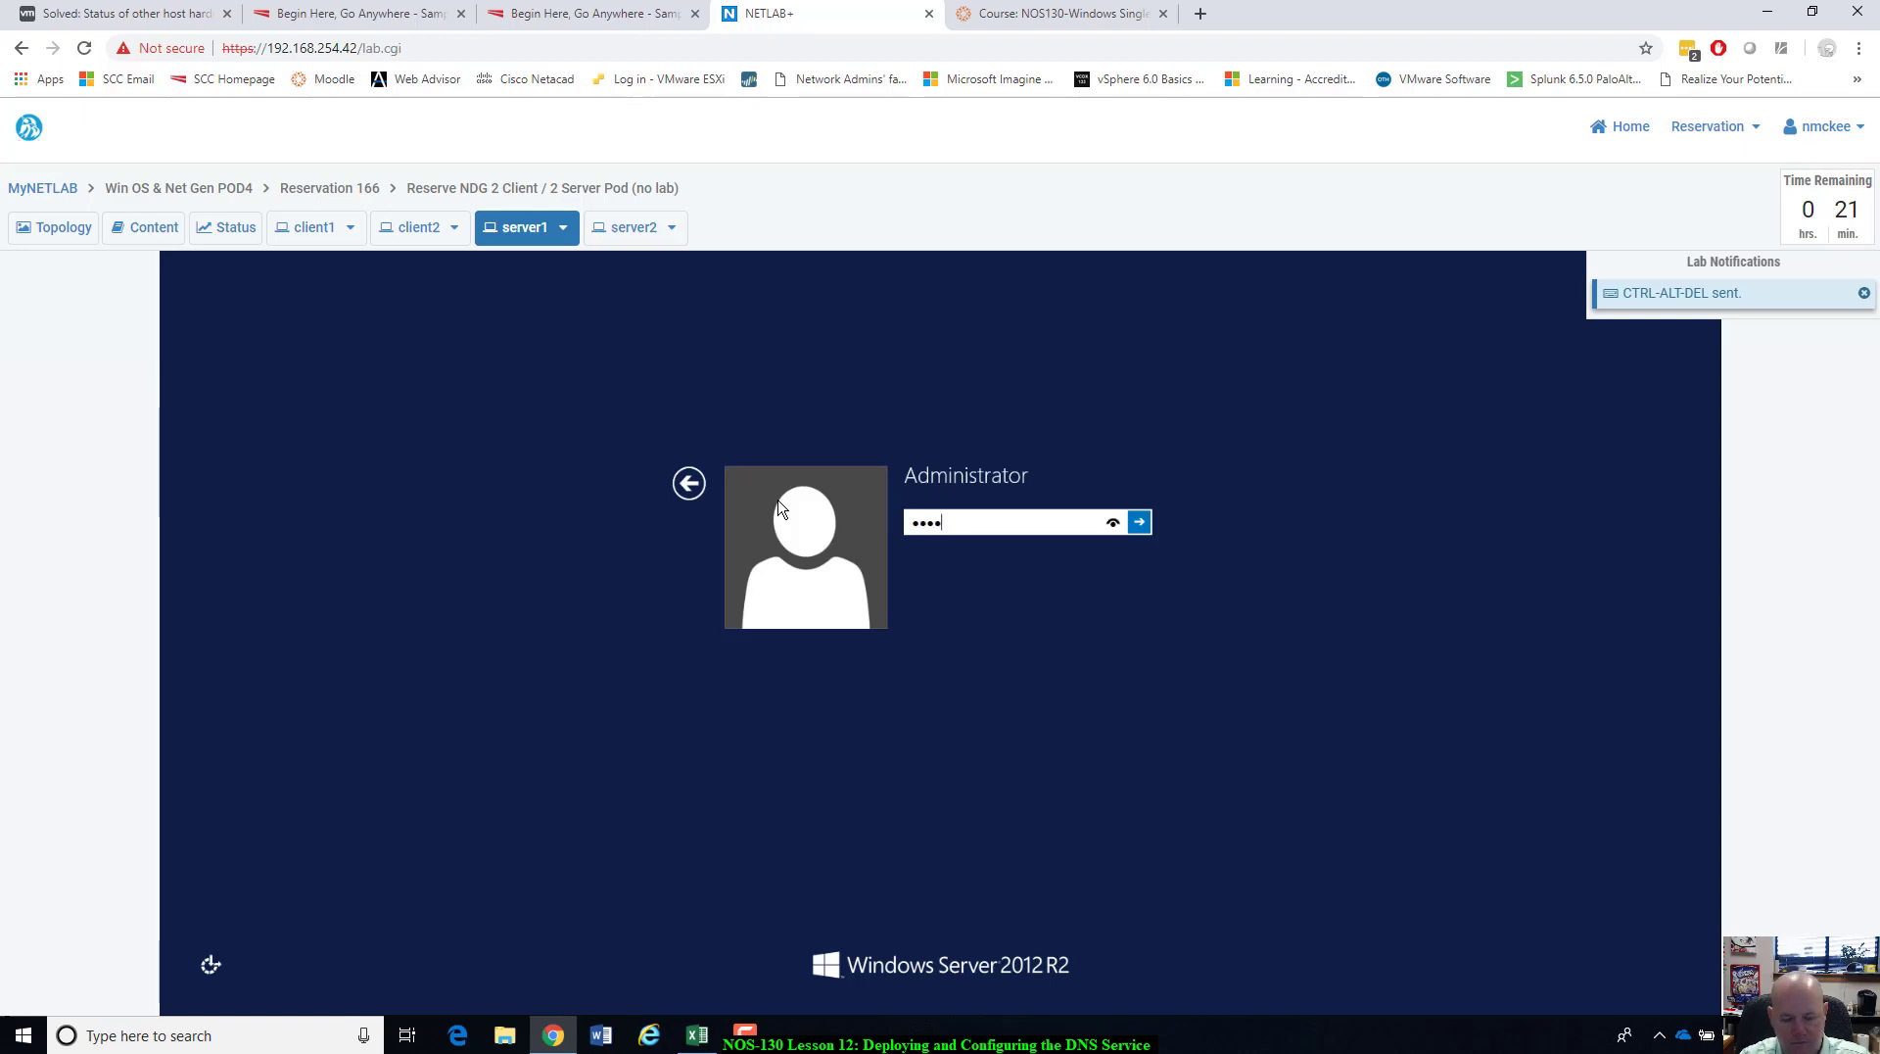
key("Return")
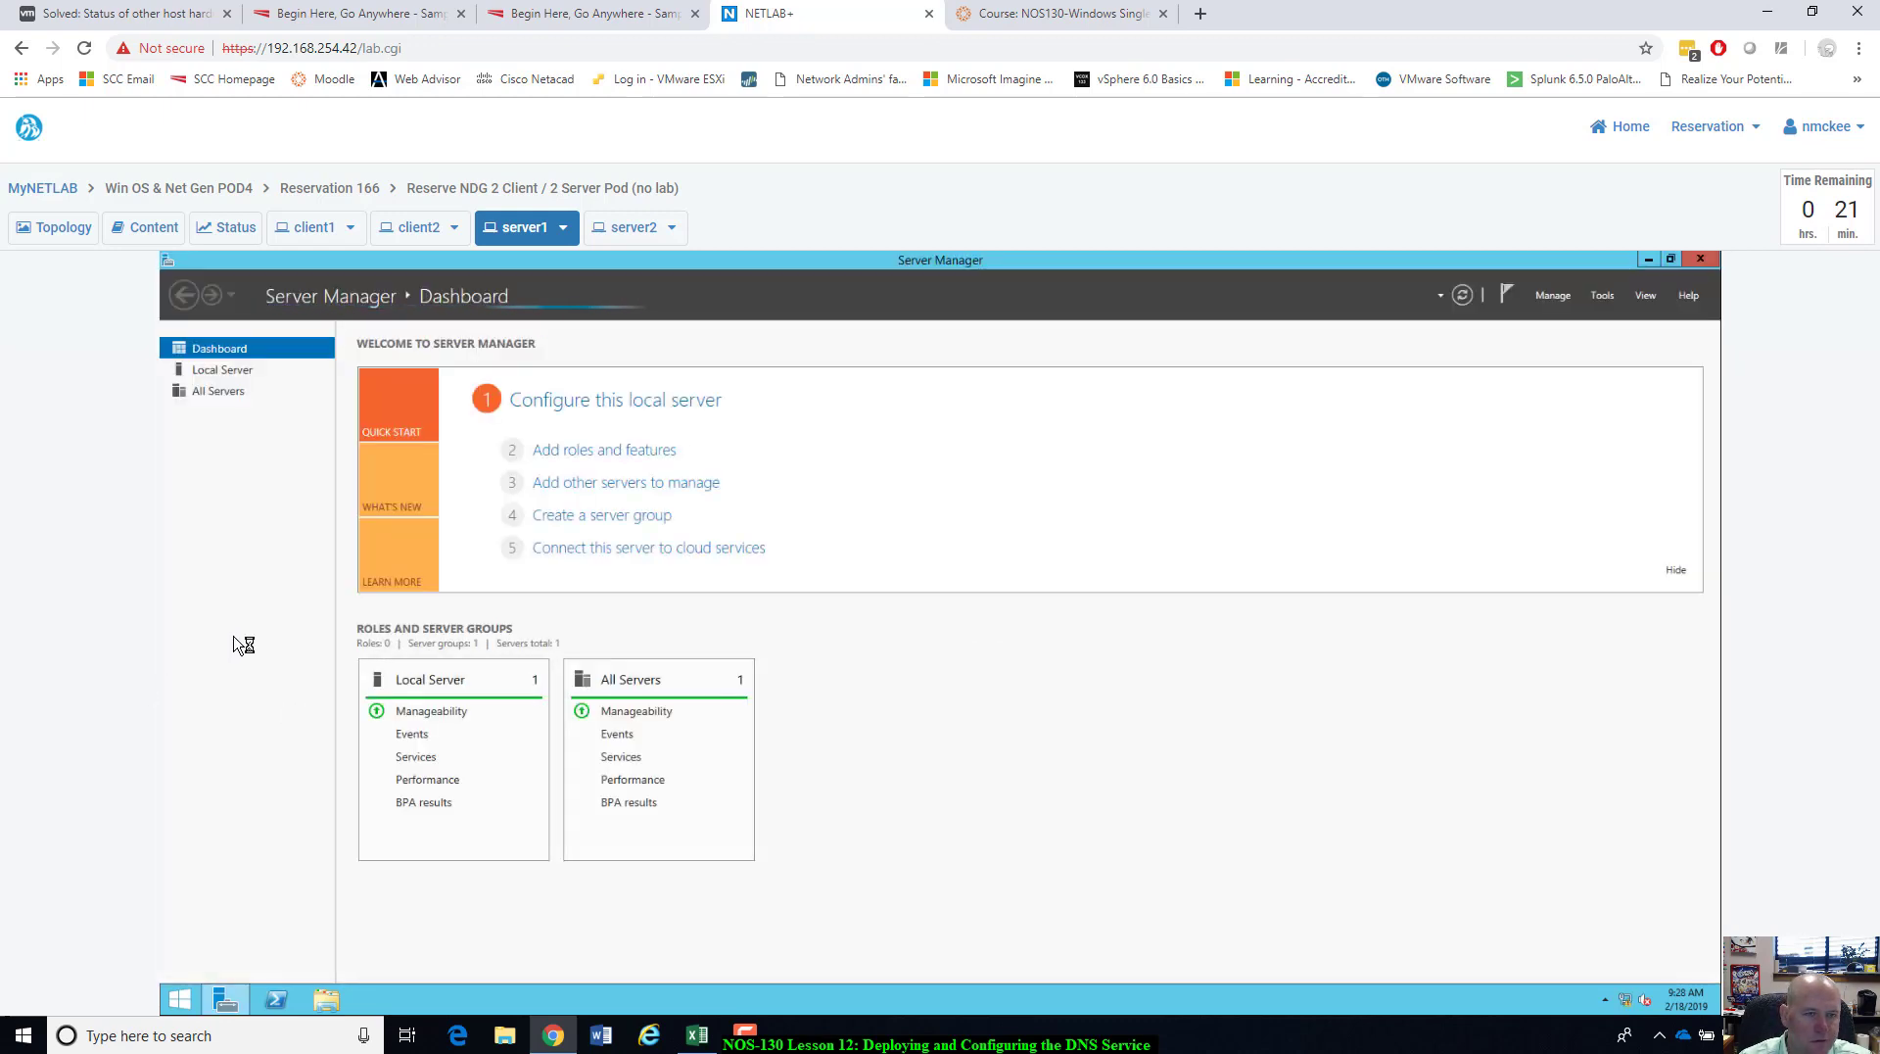
View server1's Local Server page and launch the Add Roles and Features wizard.
left_click(221, 371)
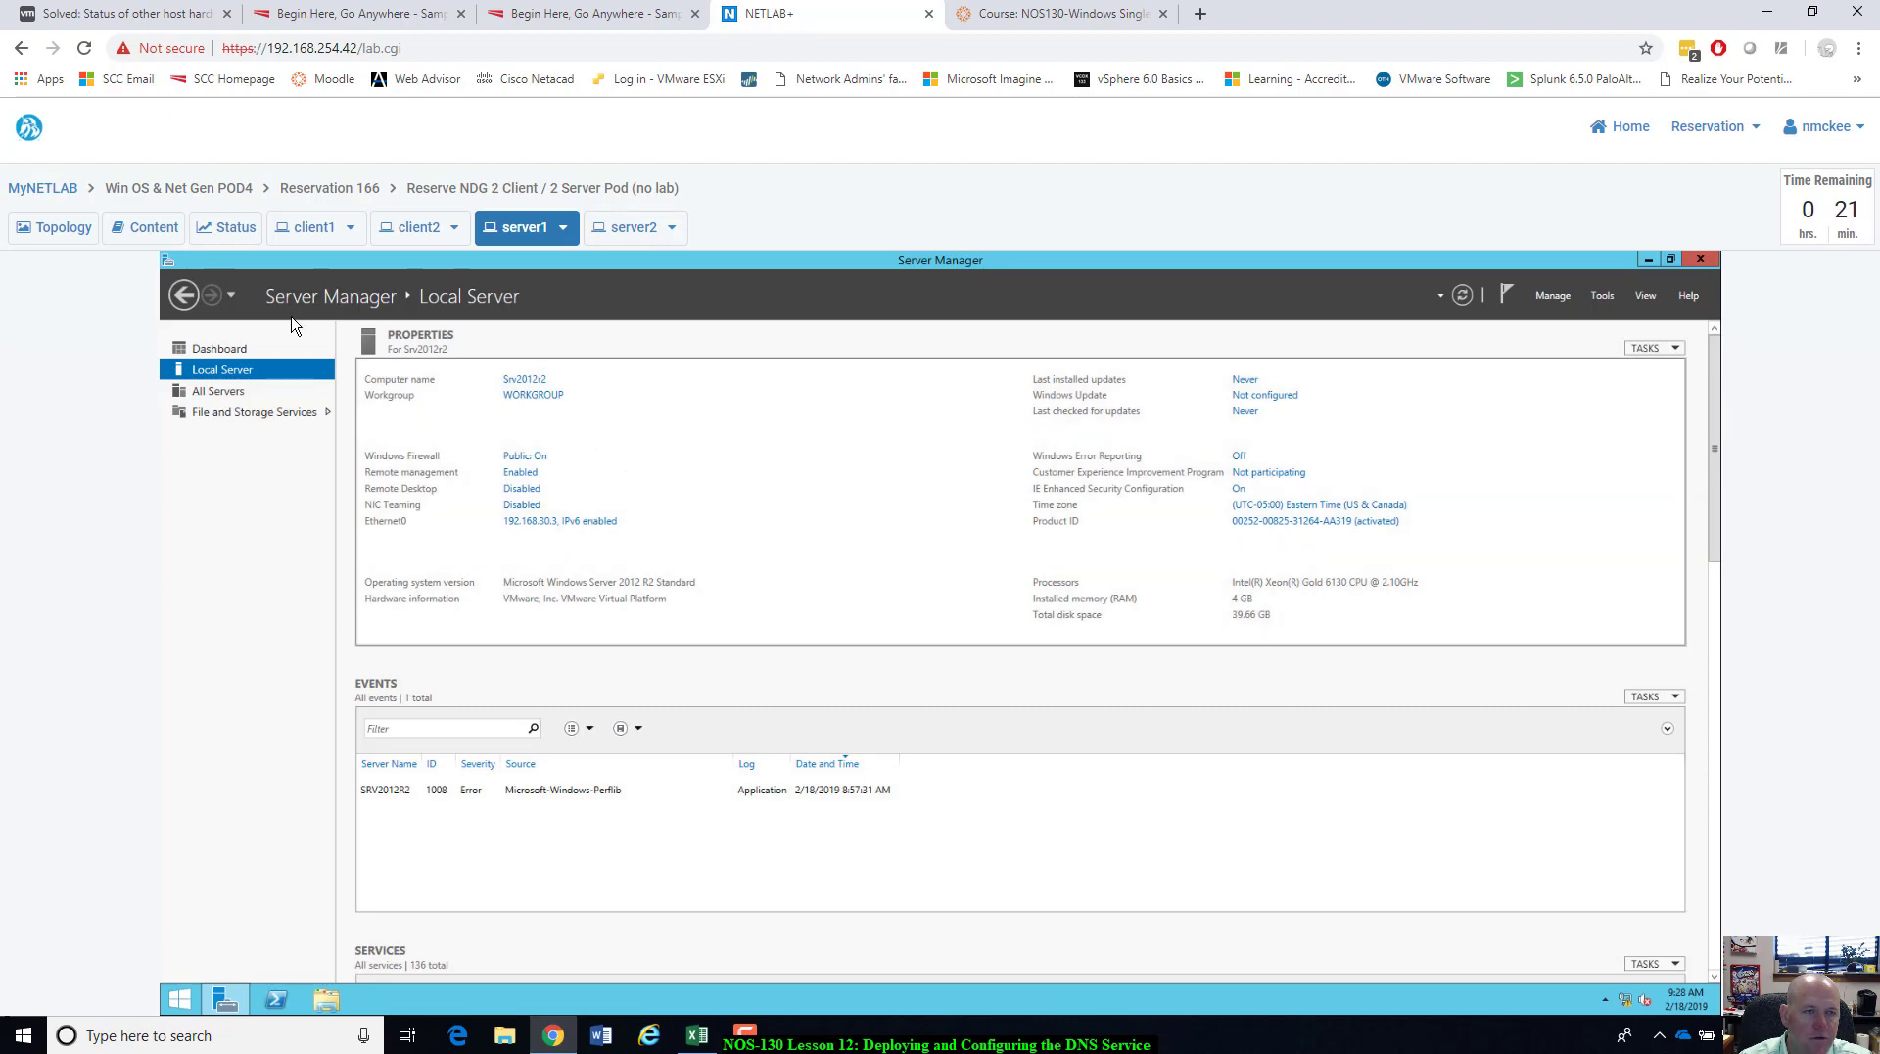
left_click(299, 233)
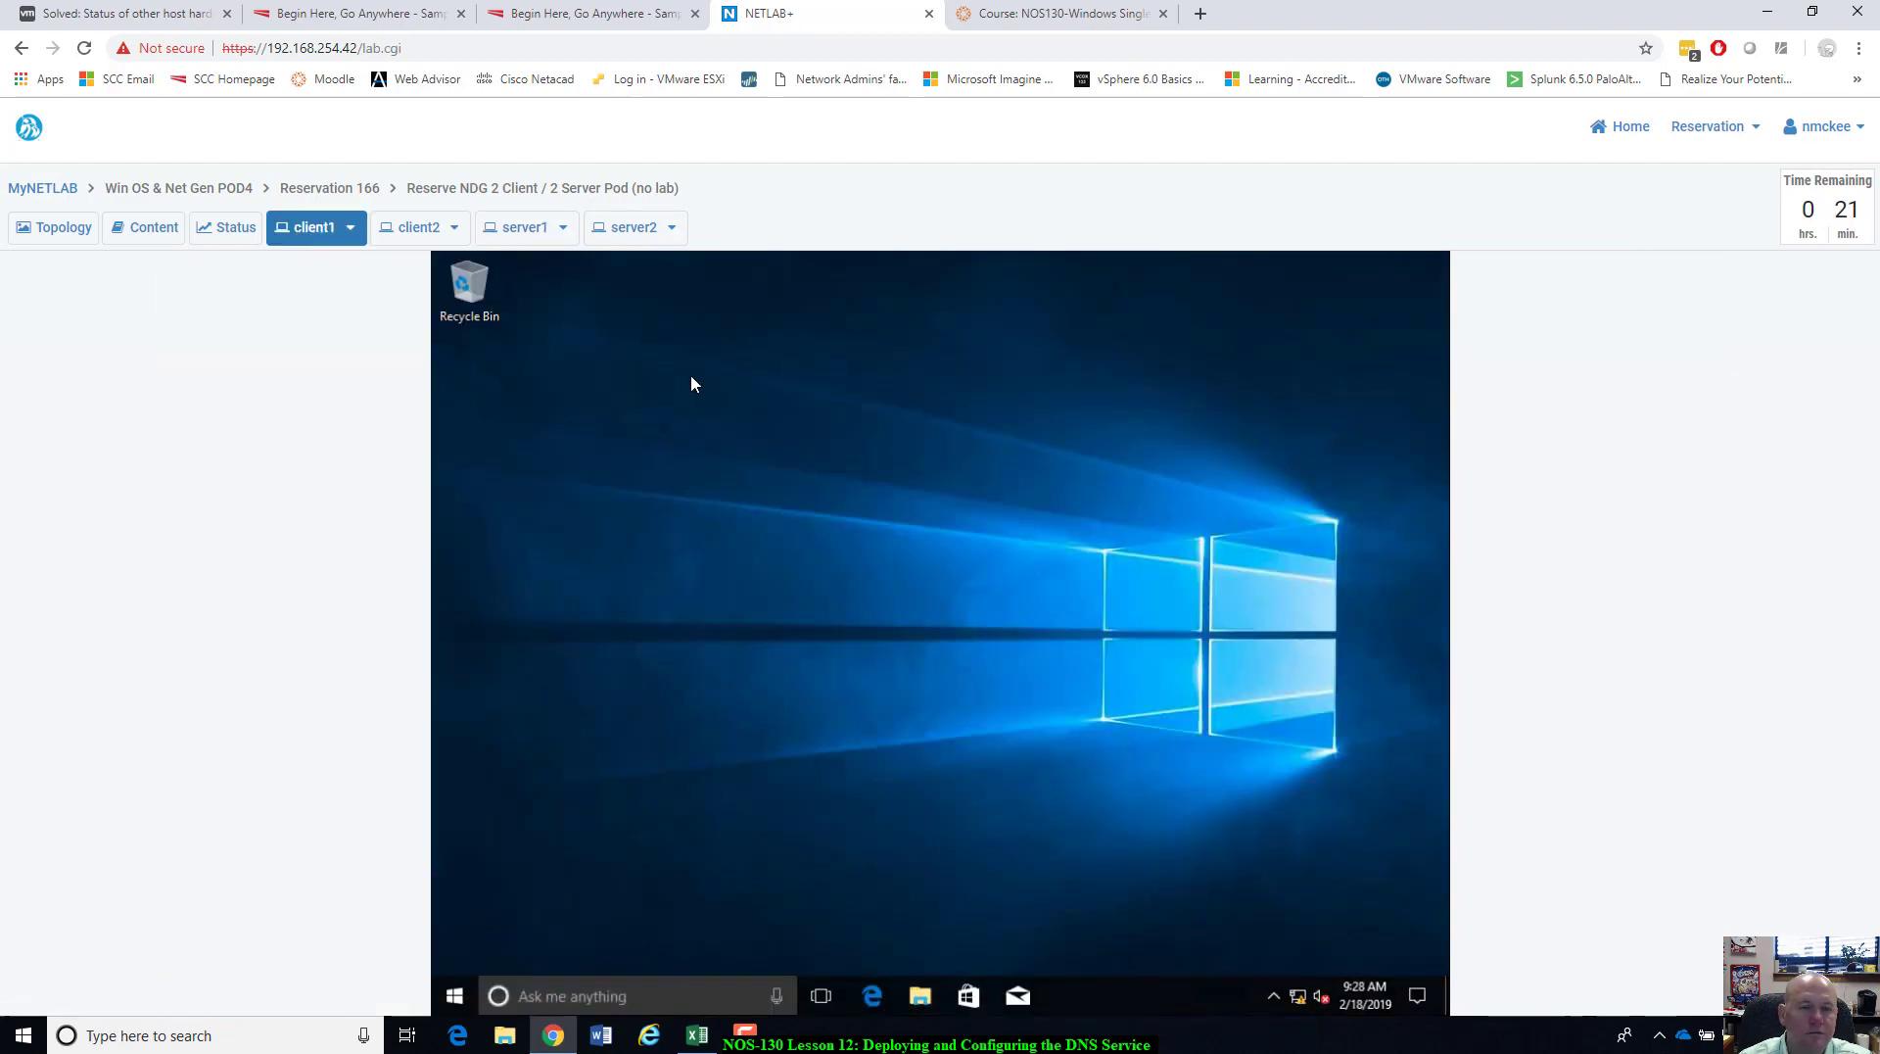
left_click(529, 230)
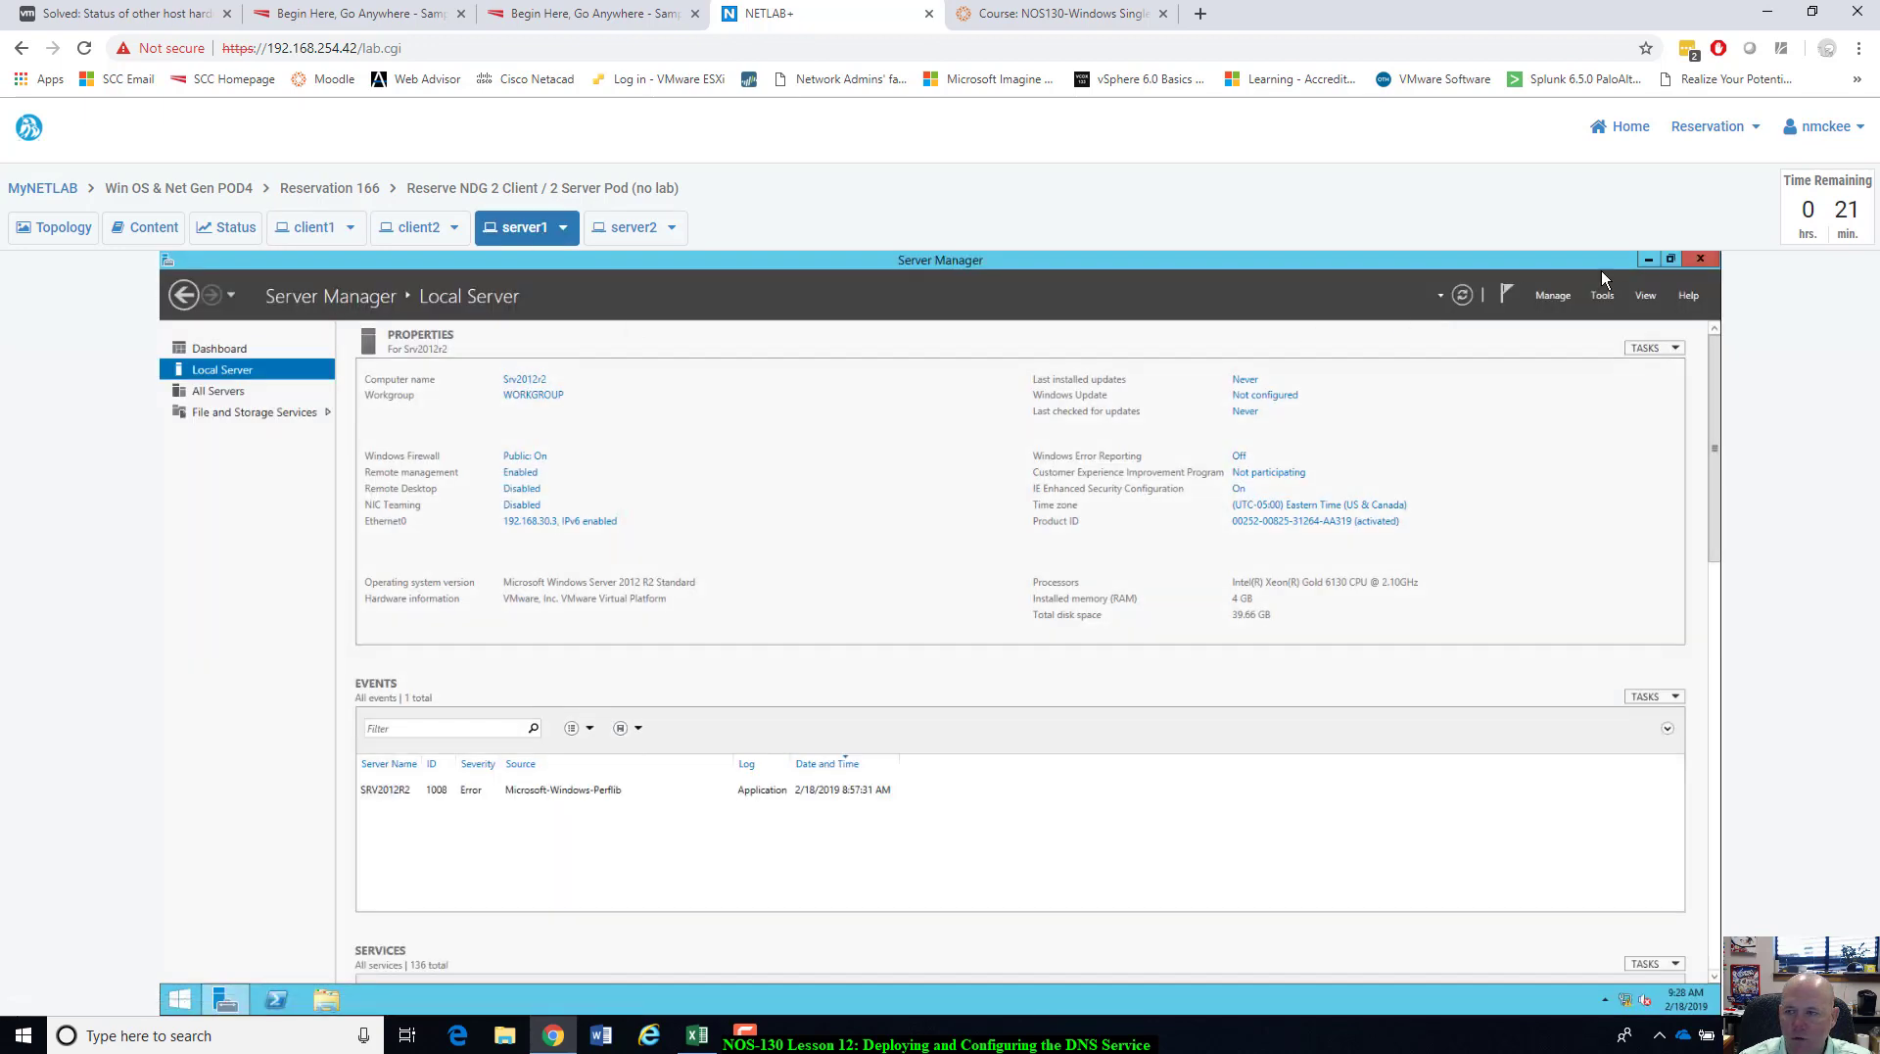
left_click(1561, 298)
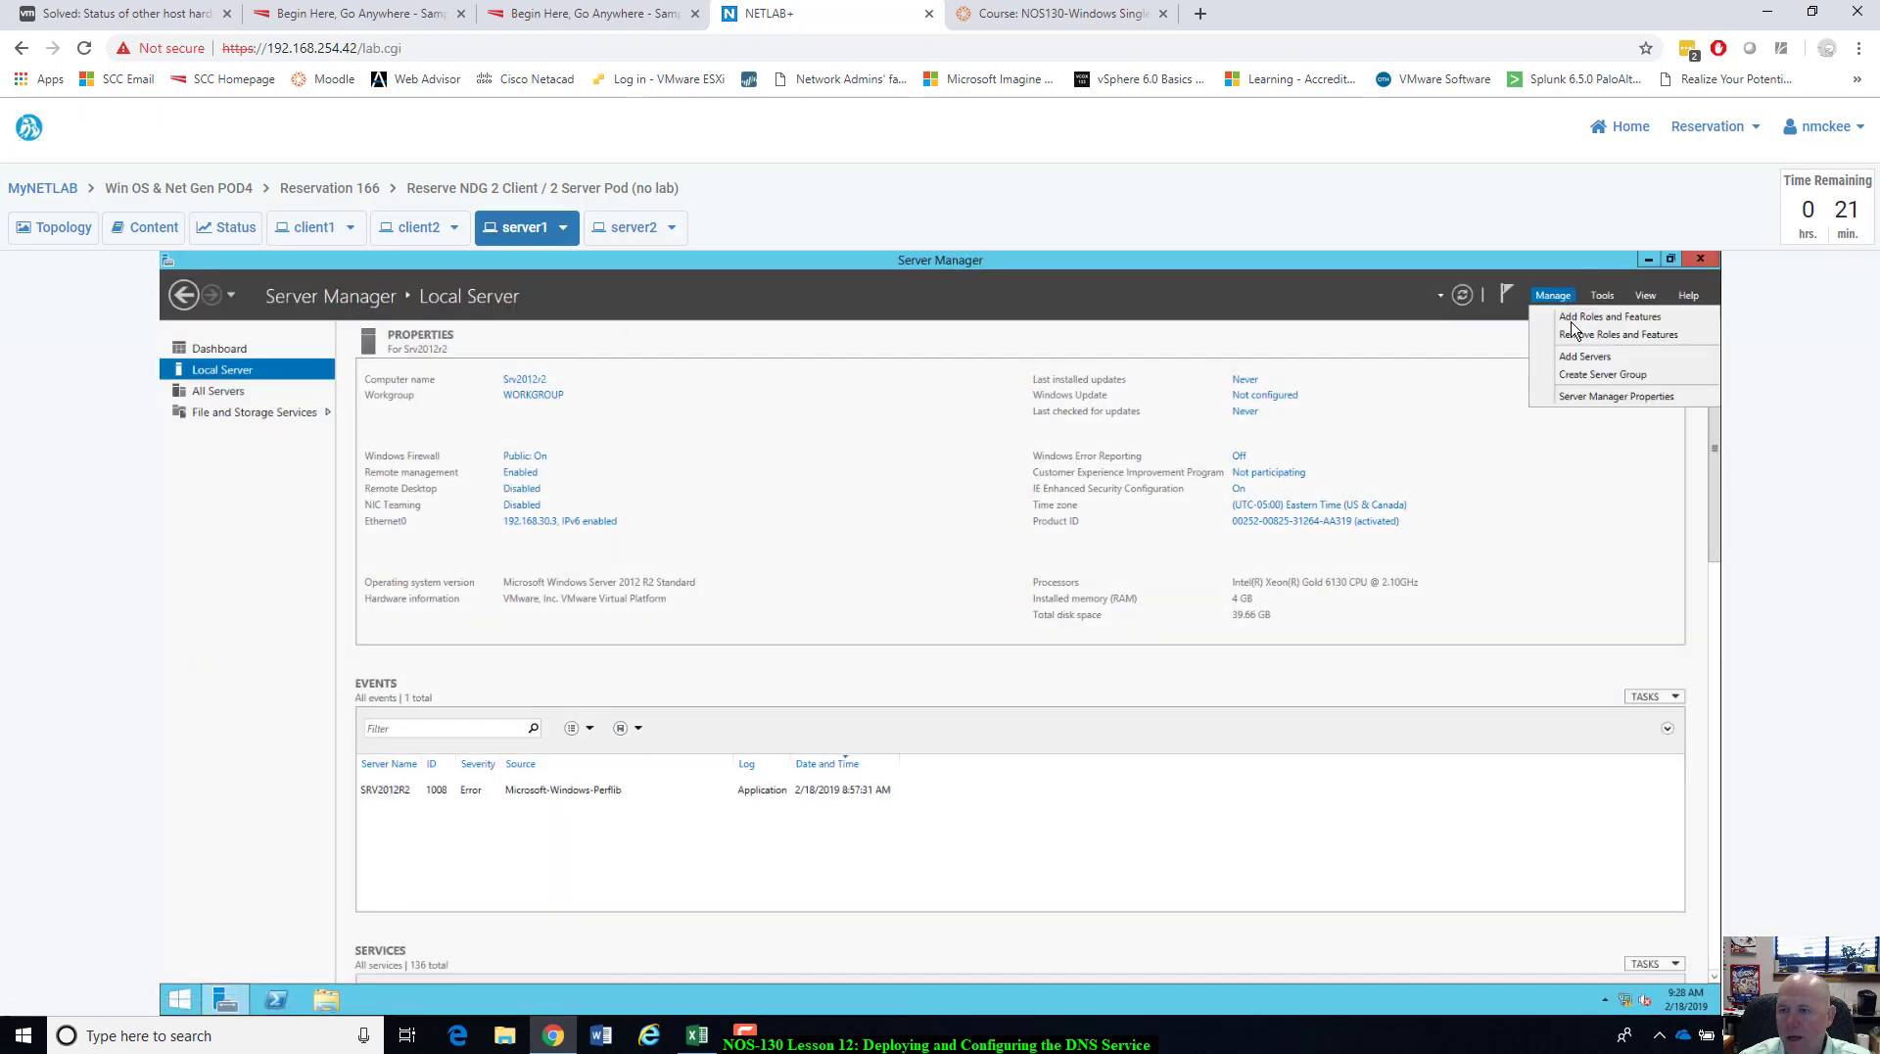
left_click(1574, 321)
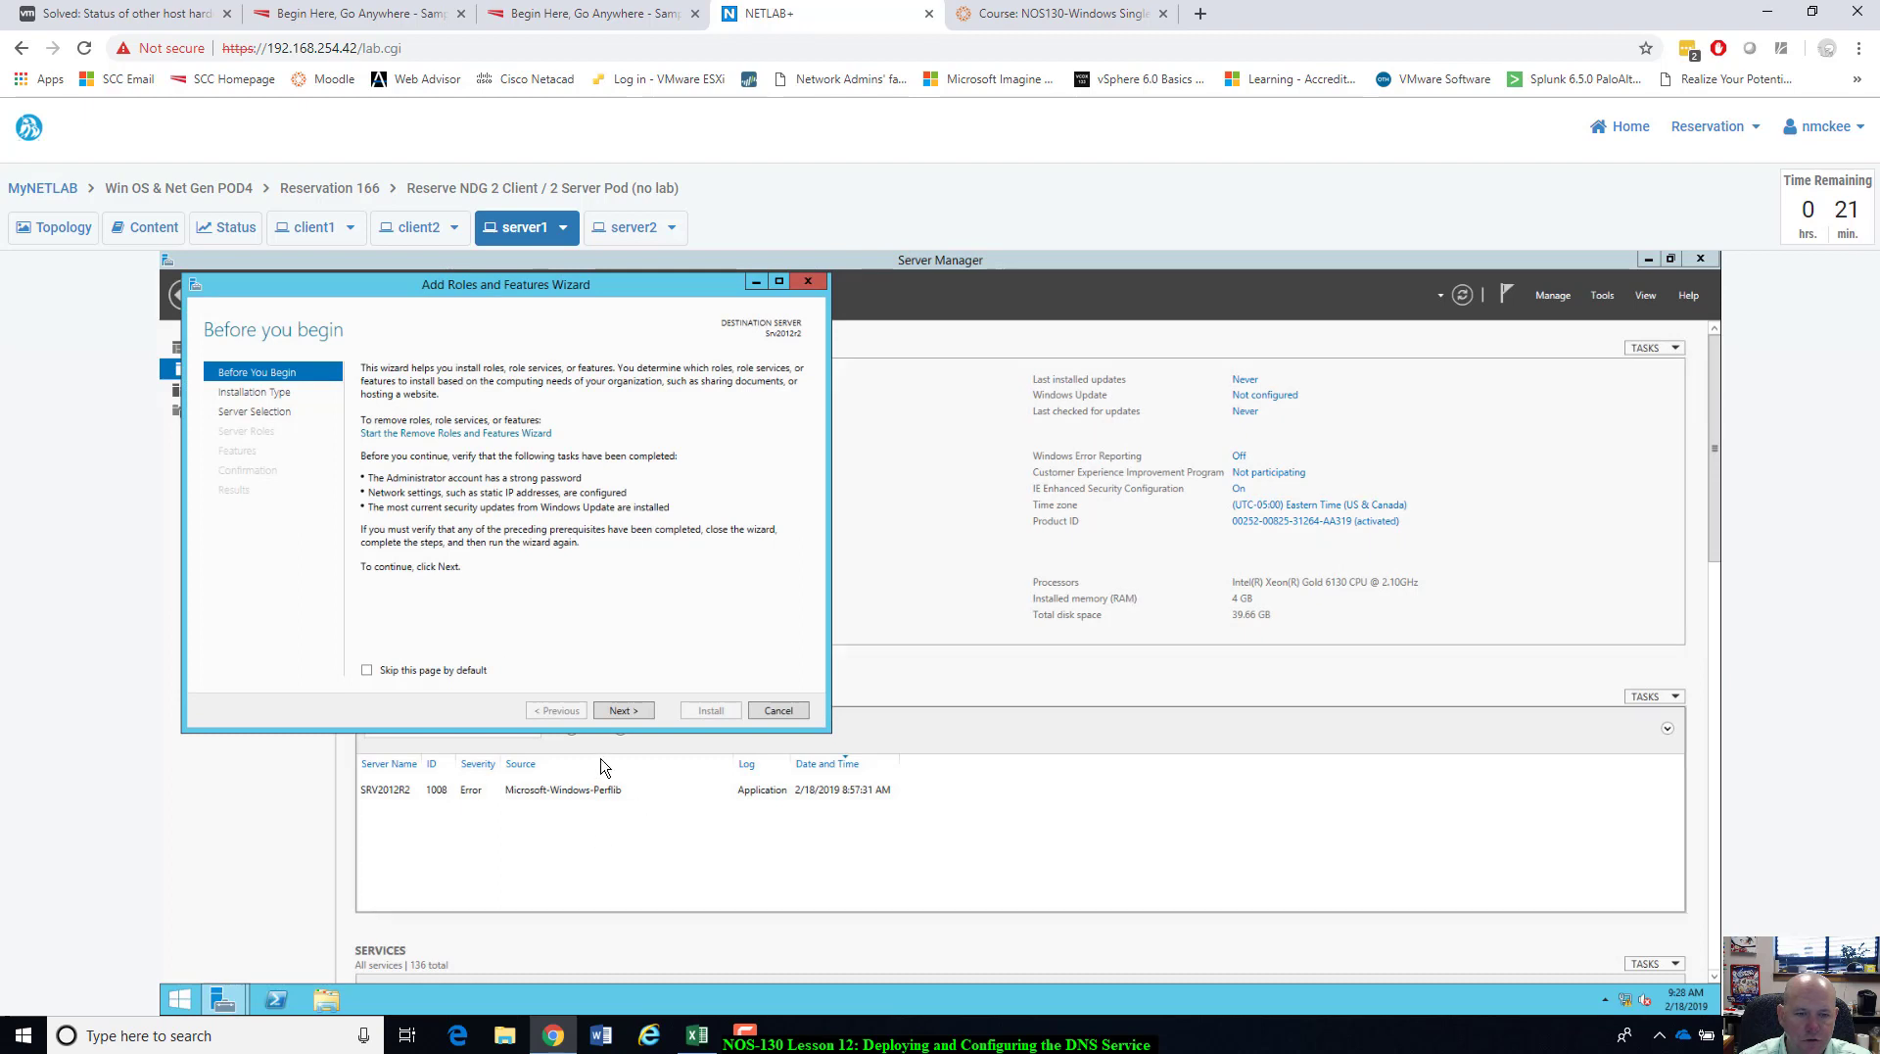
Select the DNS Server role with its required features and start the installation on server1.
left_click(625, 713)
left_click(625, 712)
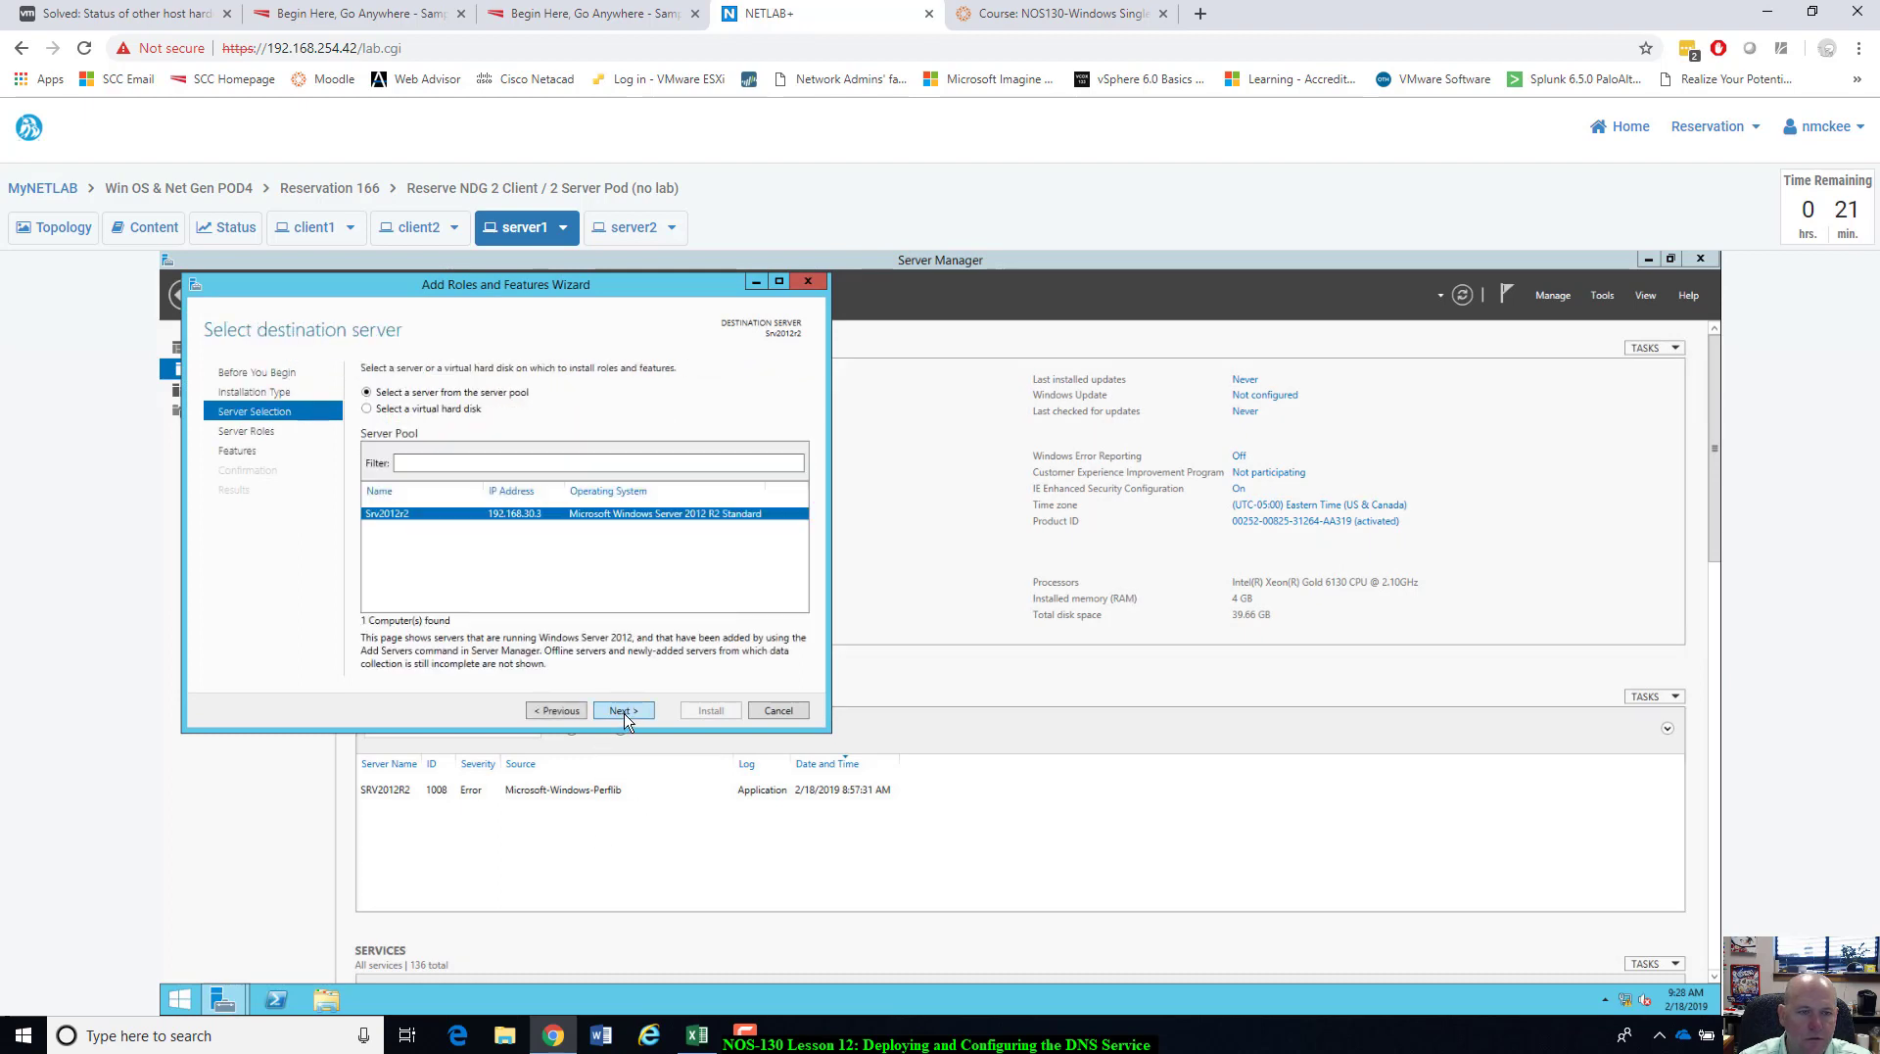
left_click(624, 712)
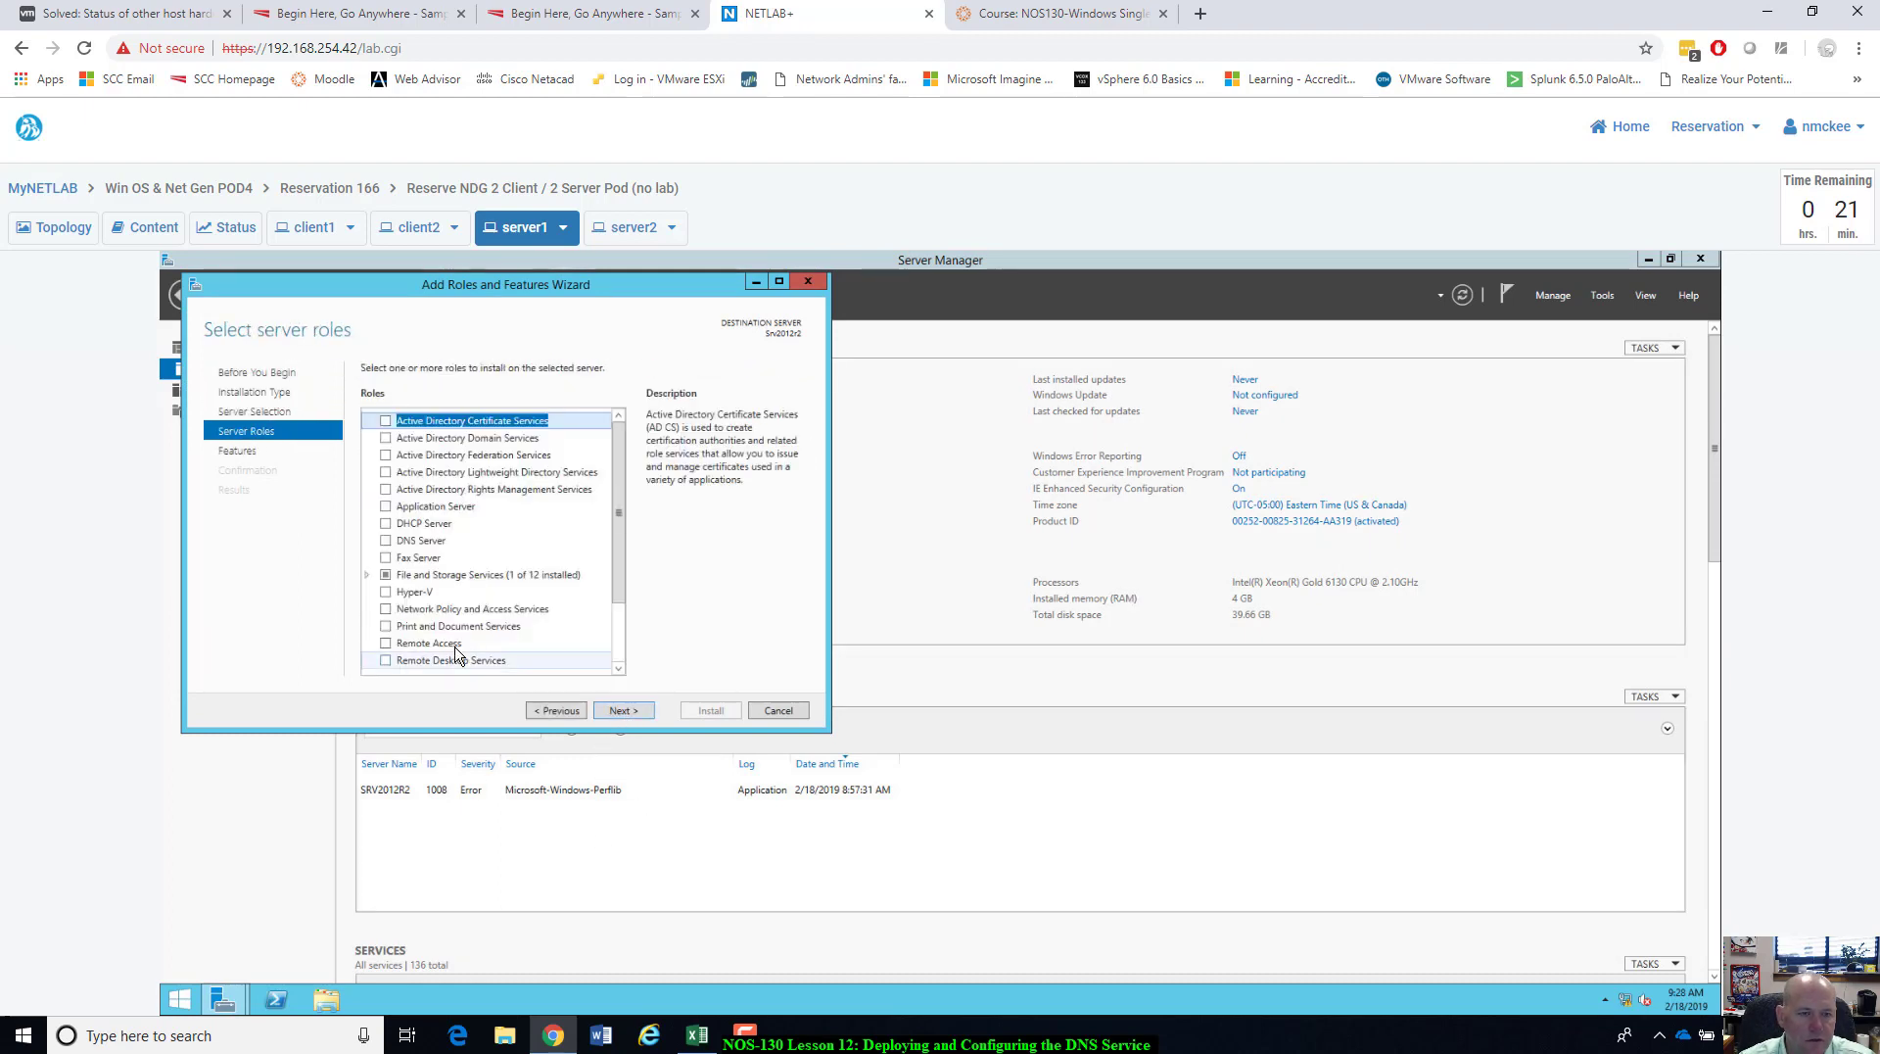
left_click(387, 541)
left_click(564, 642)
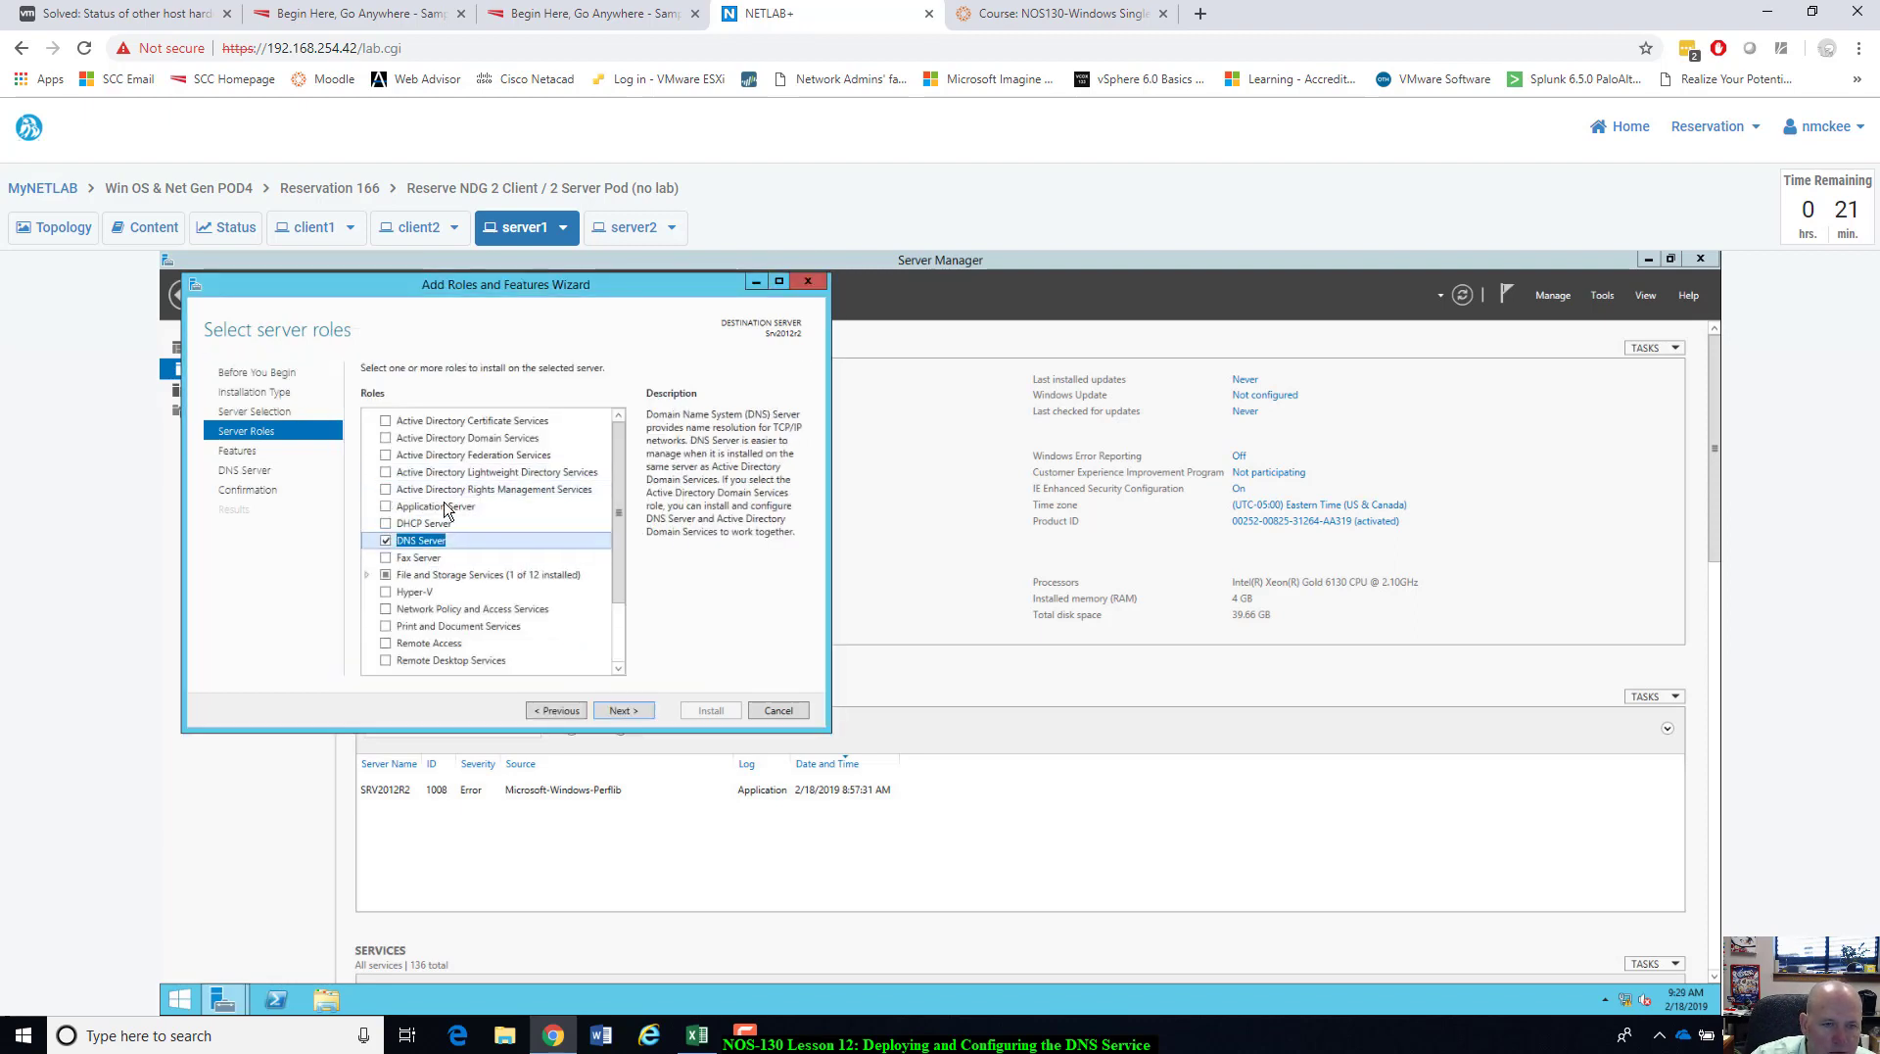
left_click(386, 539)
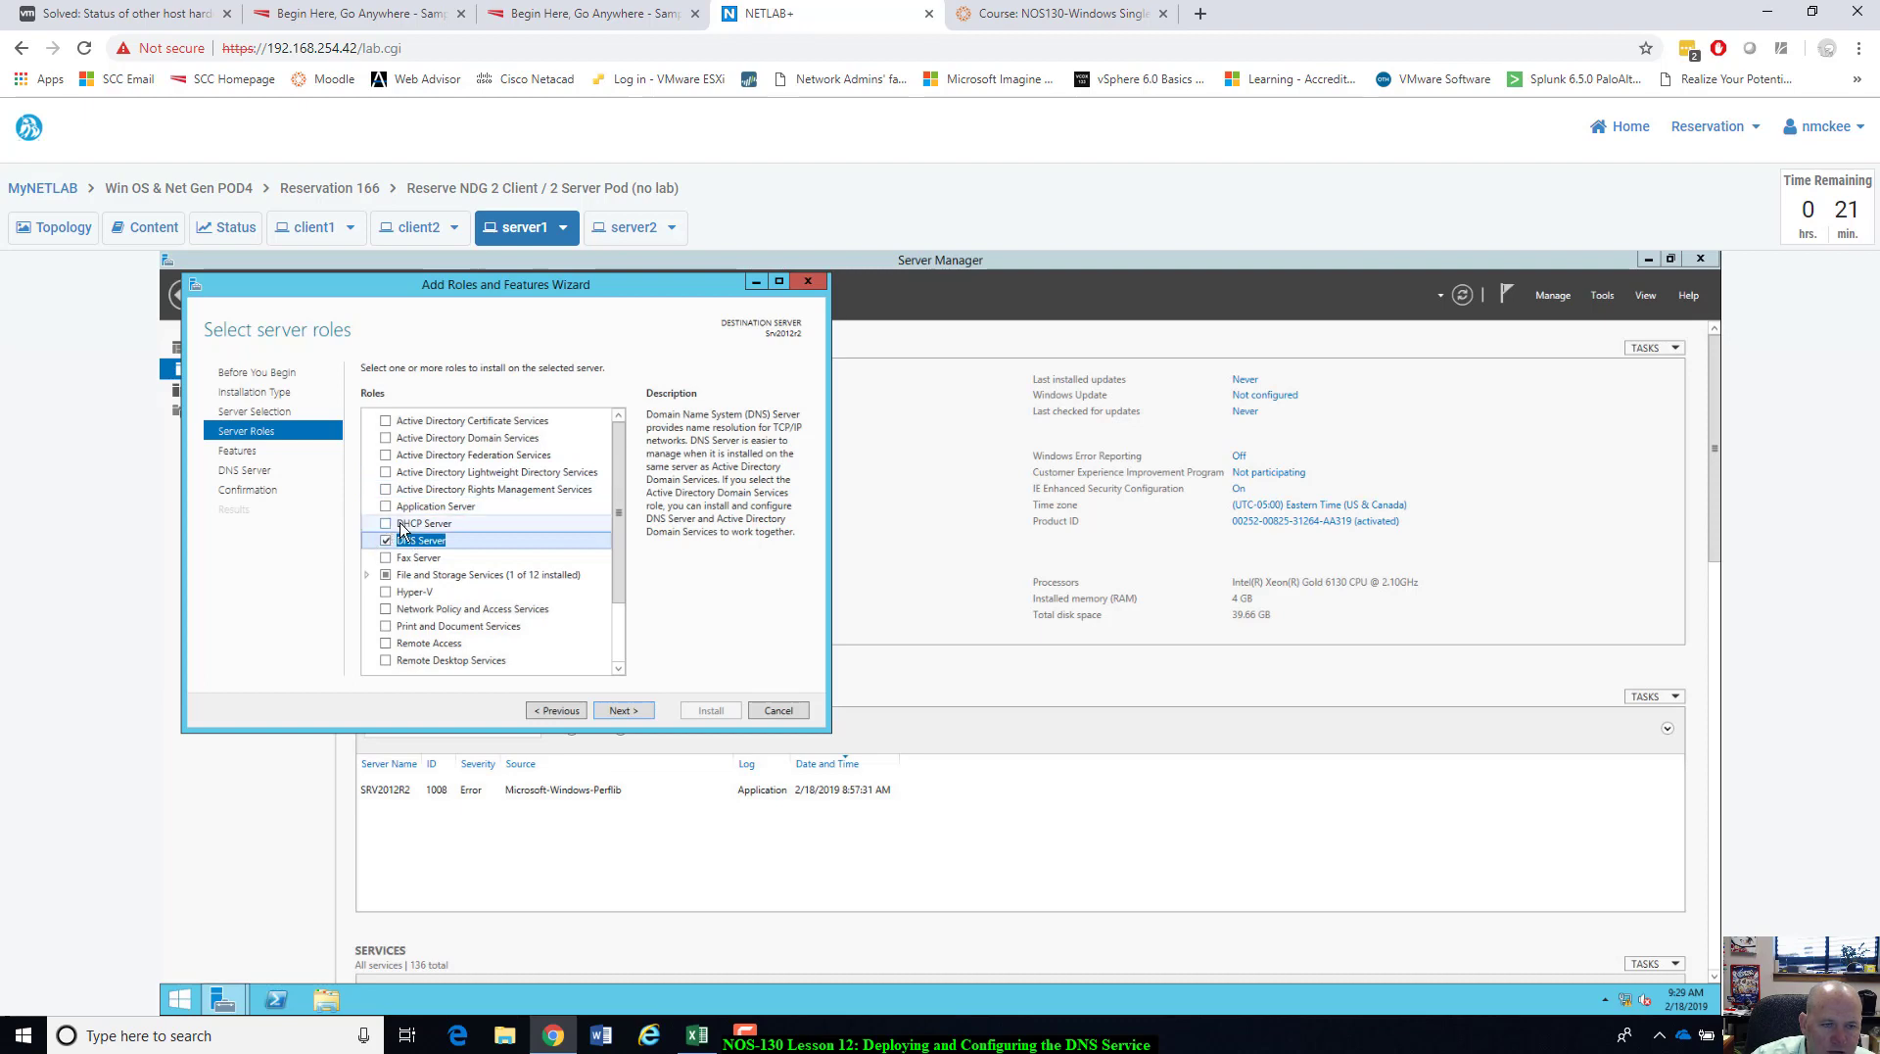
left_click(385, 541)
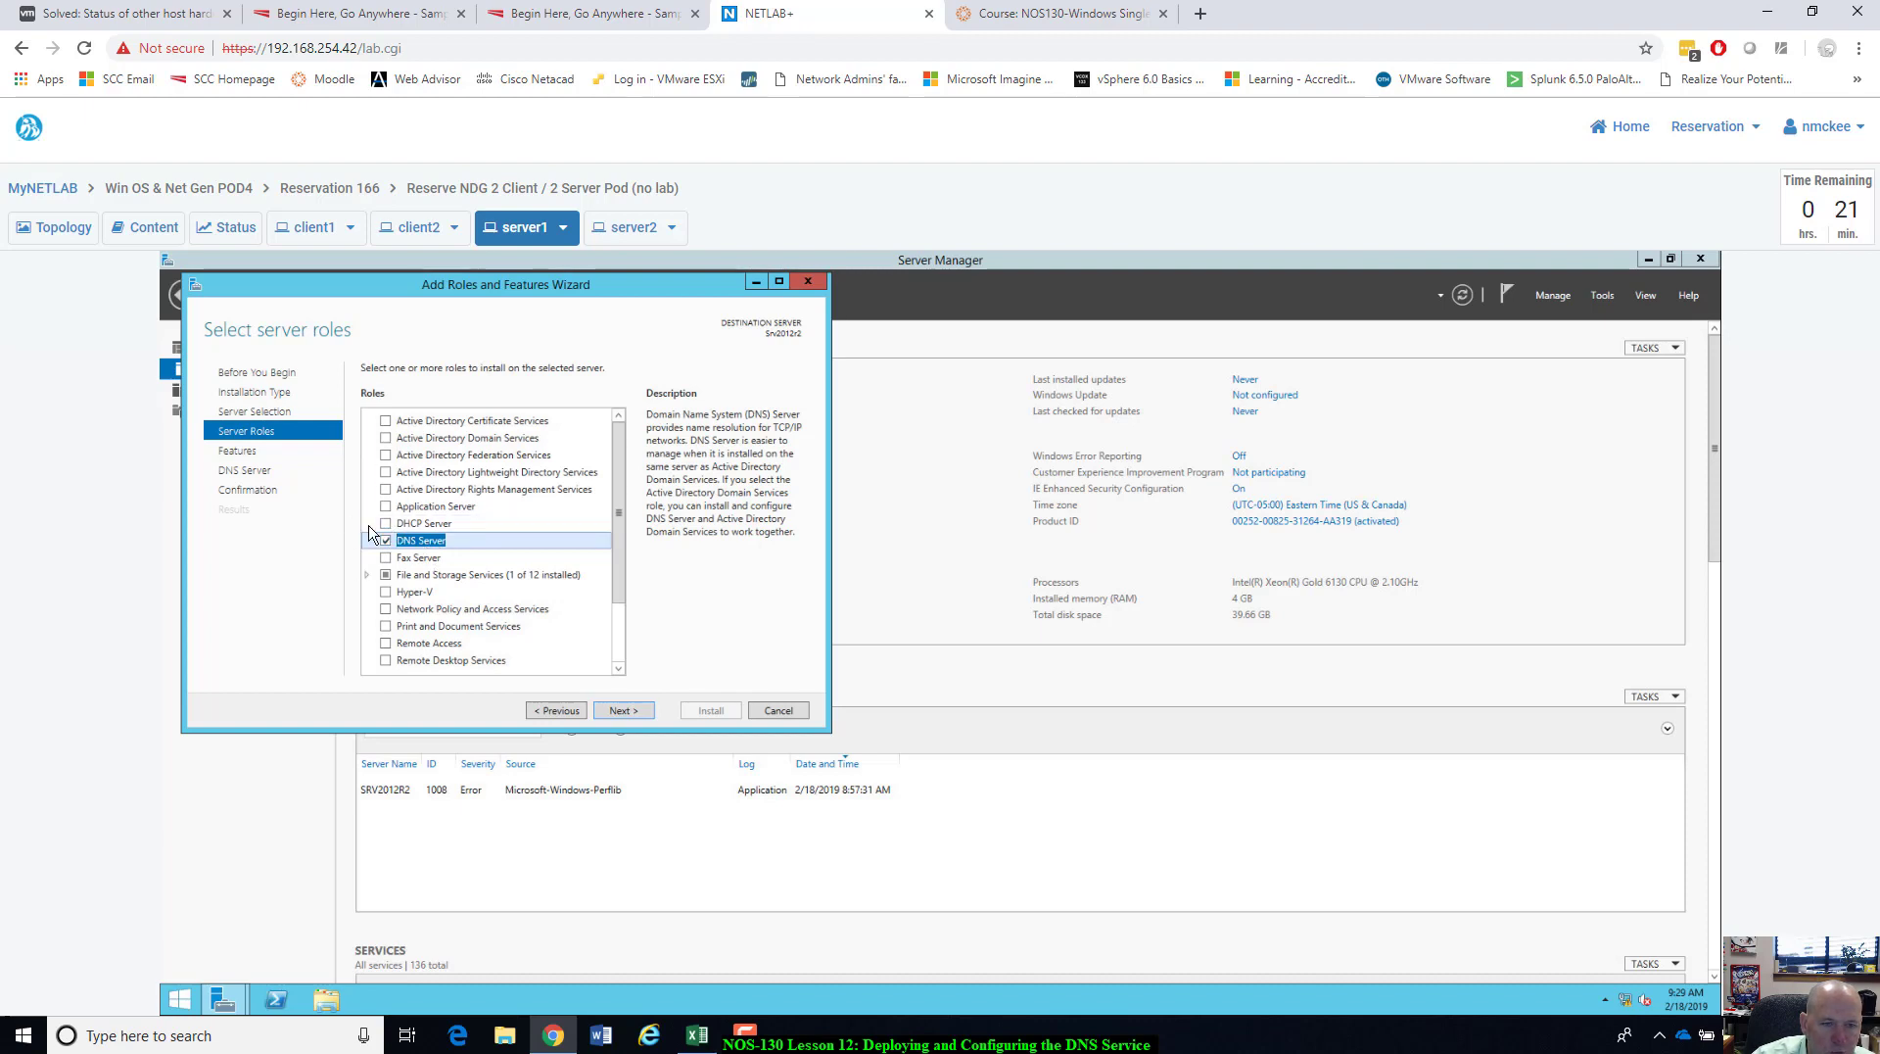
left_click(623, 711)
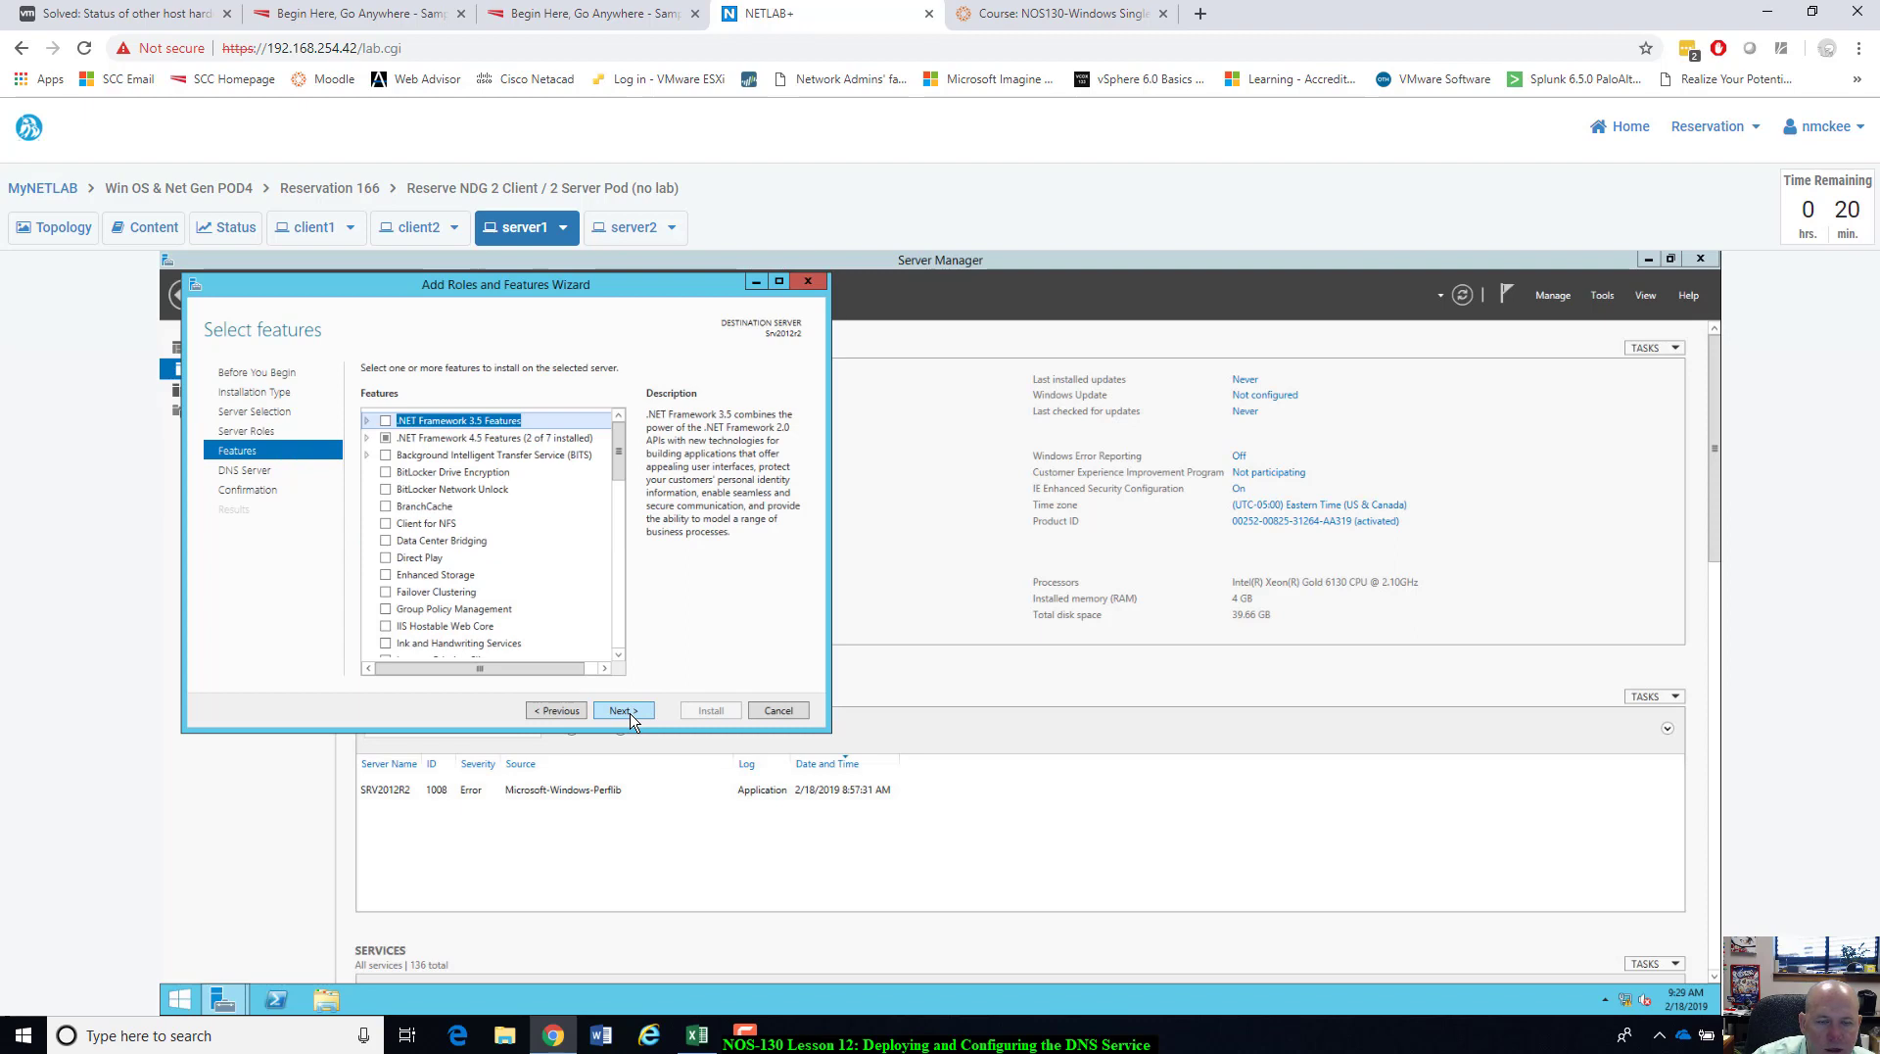
left_click(624, 711)
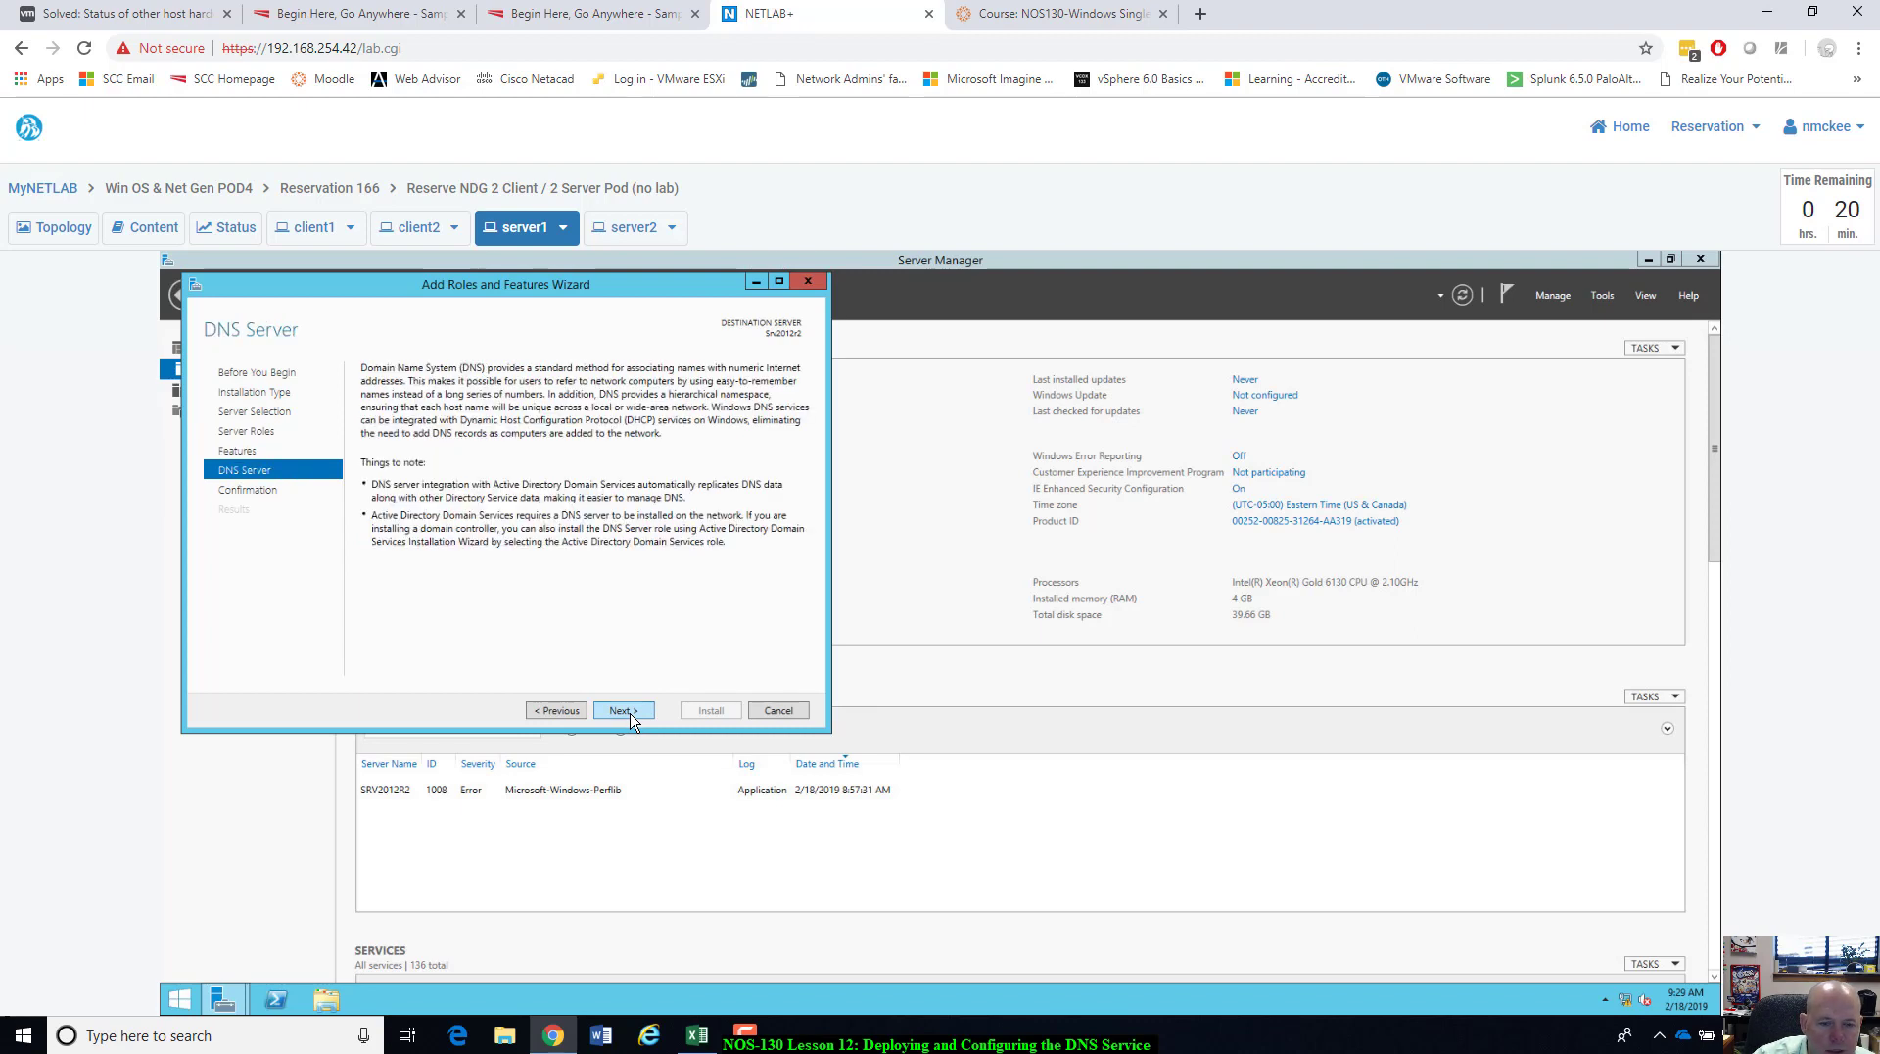
left_click(624, 711)
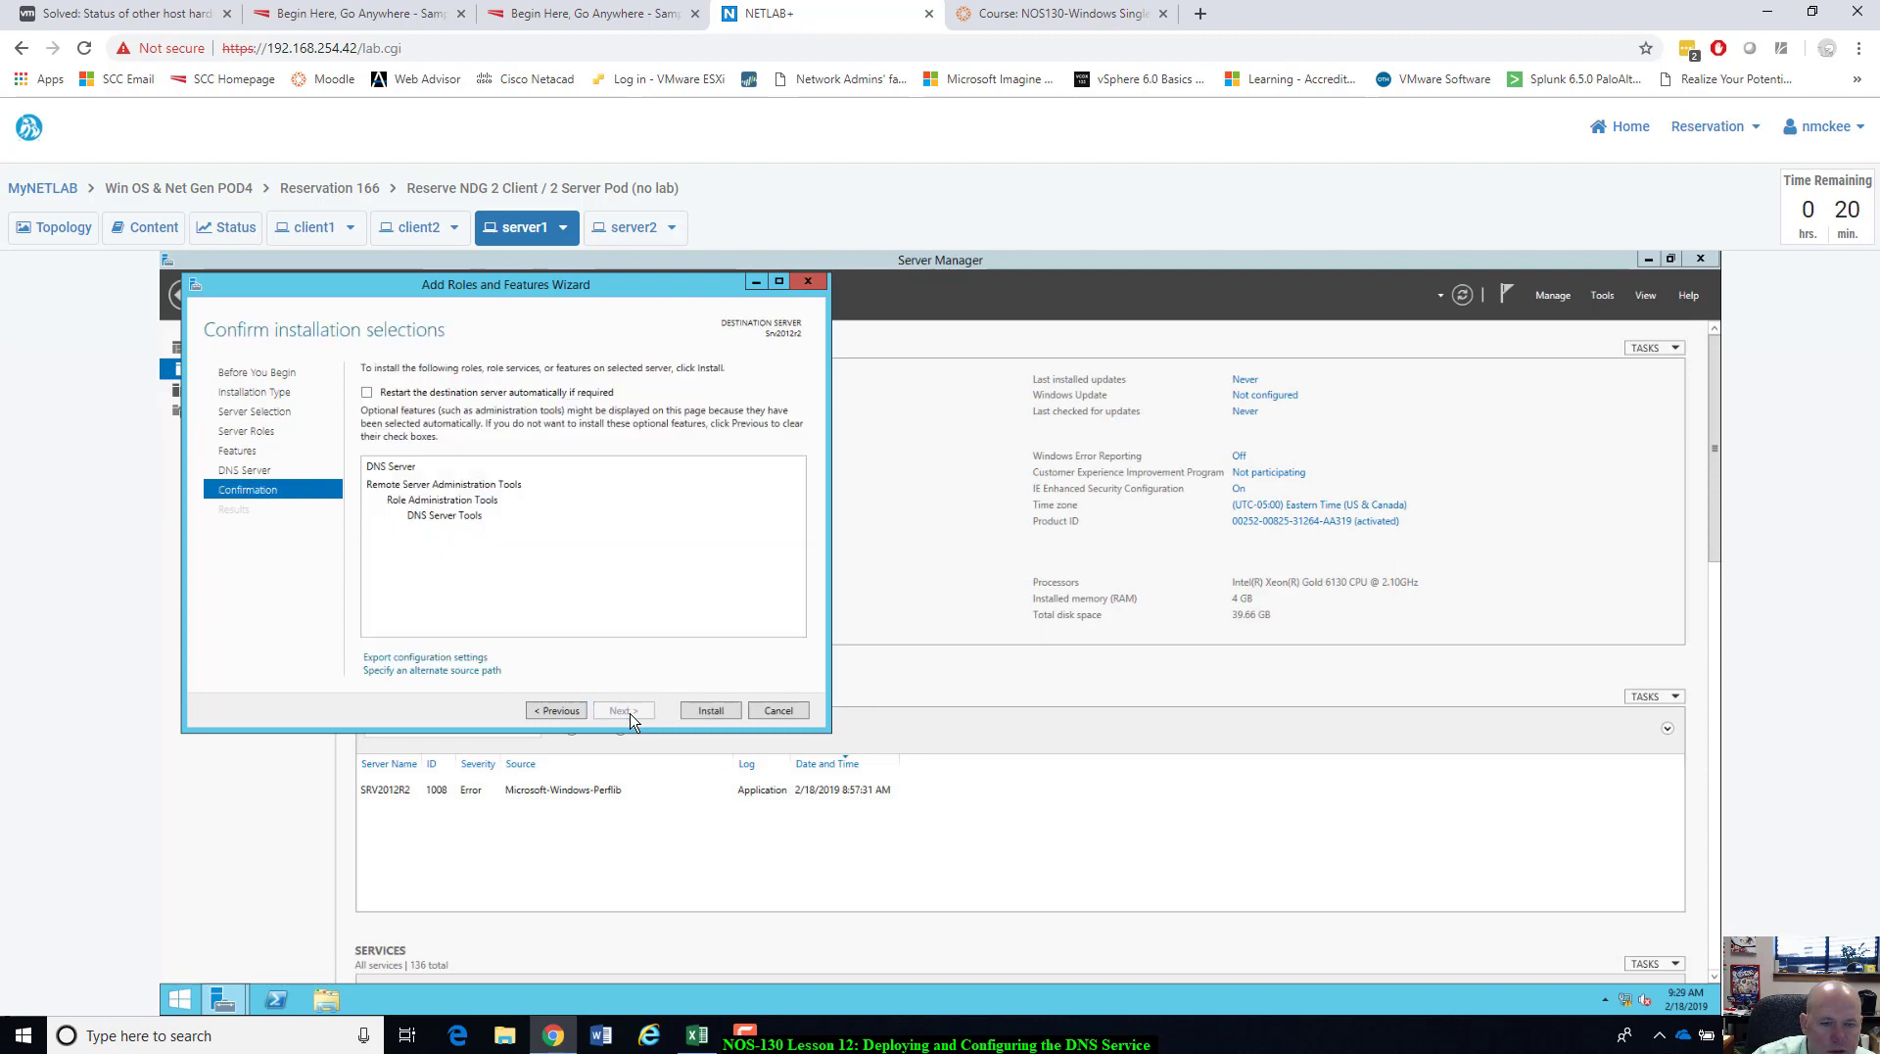
left_click(712, 712)
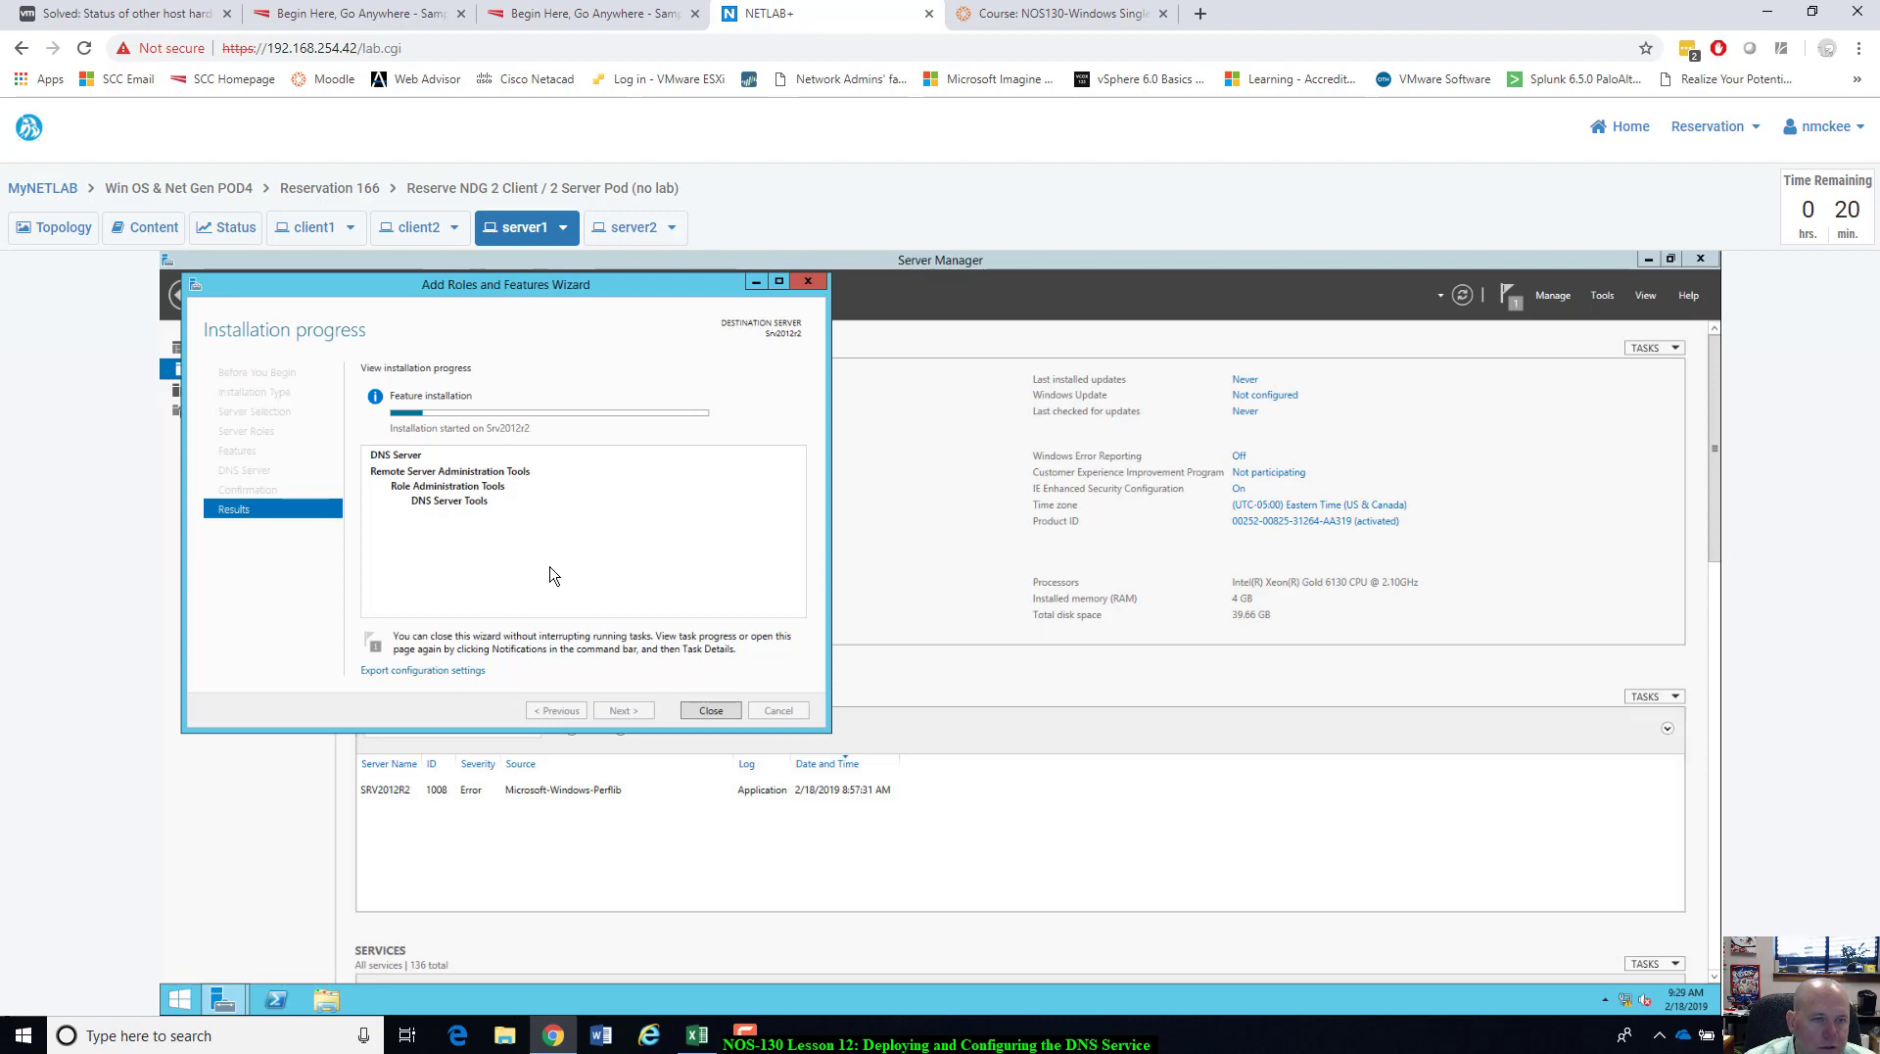
left_click(311, 227)
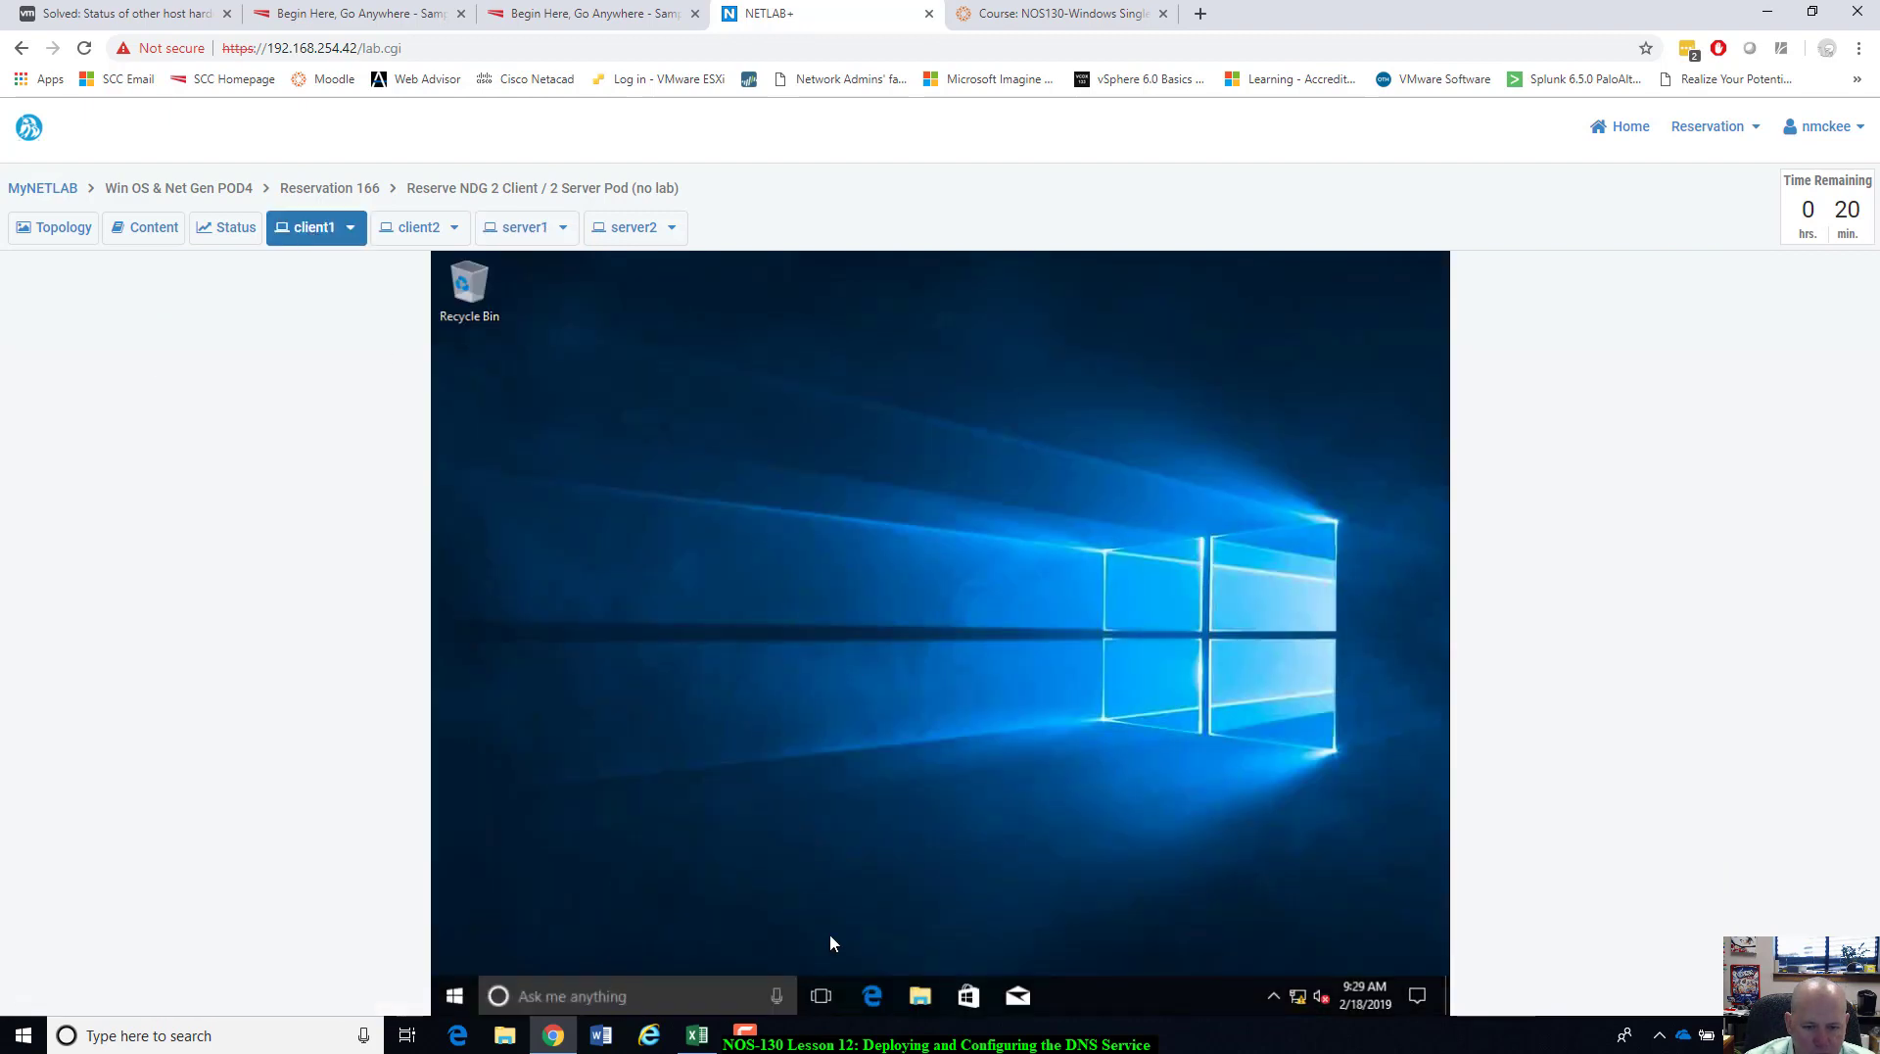
Open client1's Network and Sharing Center, then close server1's completed DNS Server installation wizard.
left_click(920, 998)
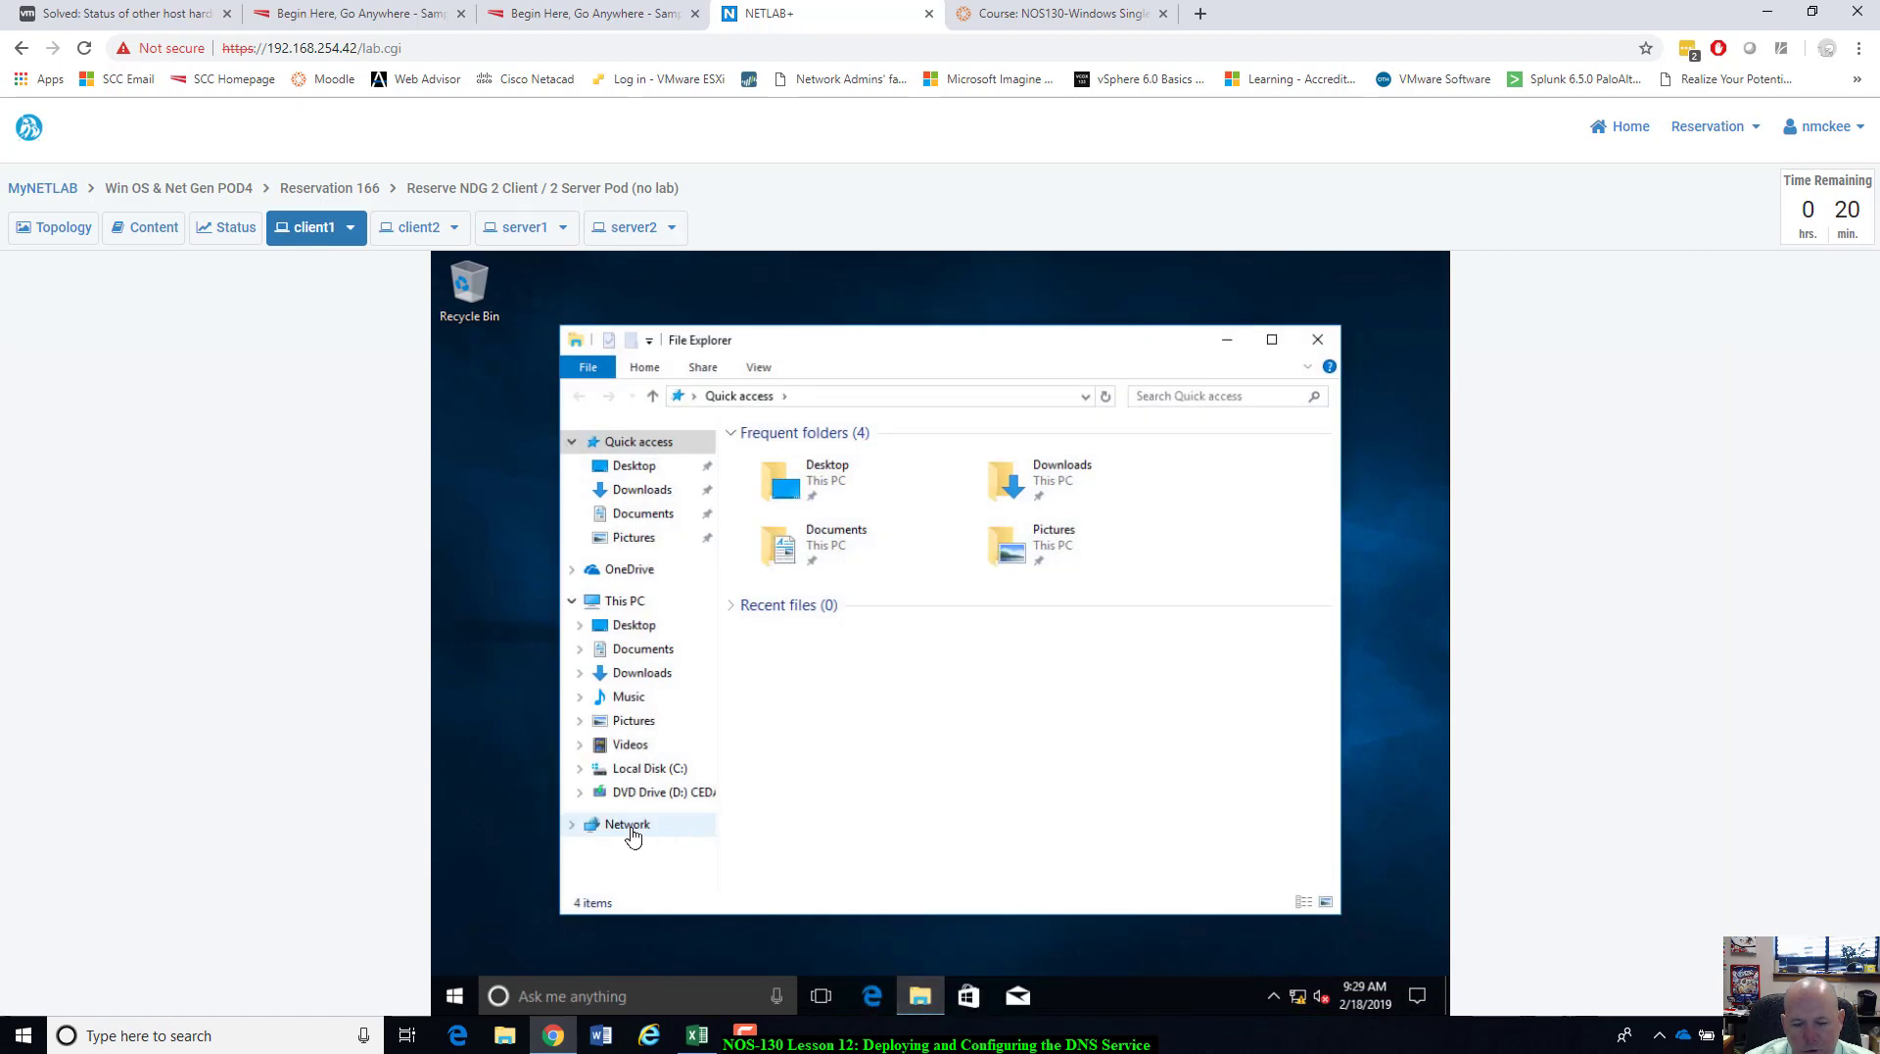
right_click(631, 833)
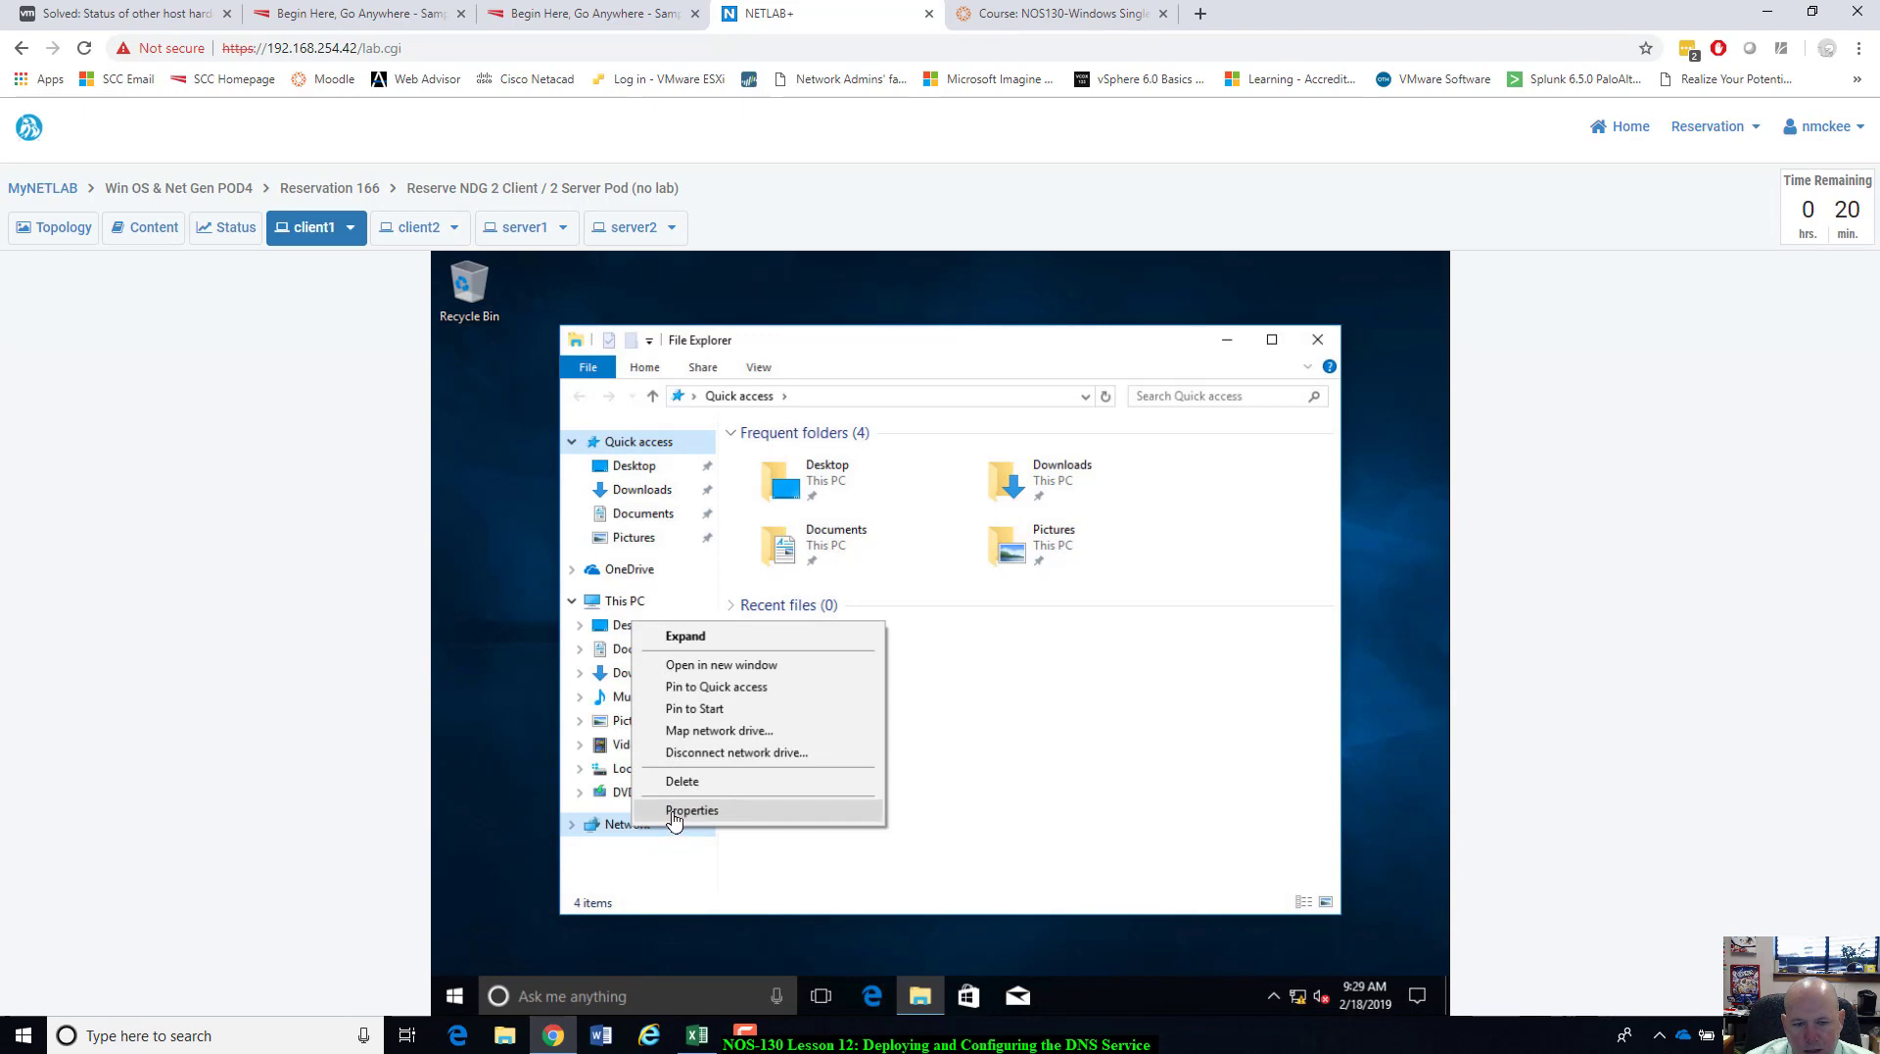
left_click(674, 825)
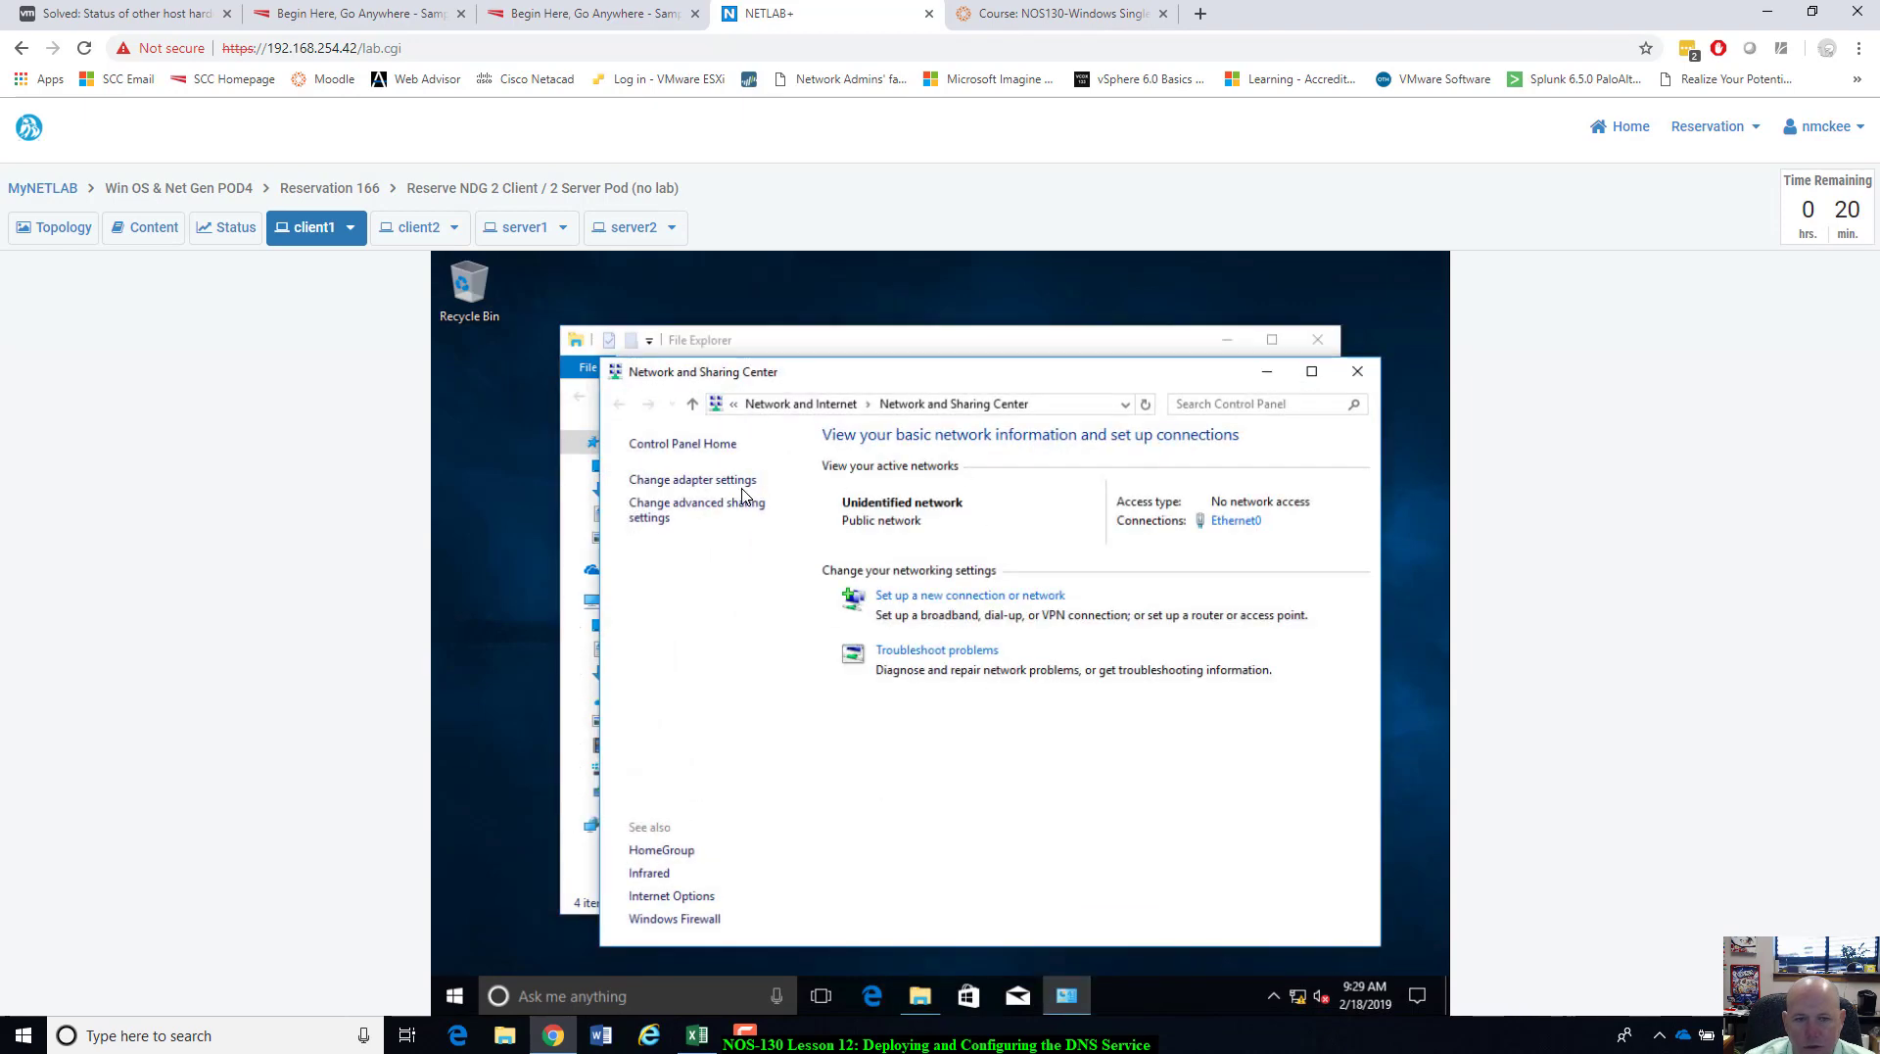
left_click(519, 227)
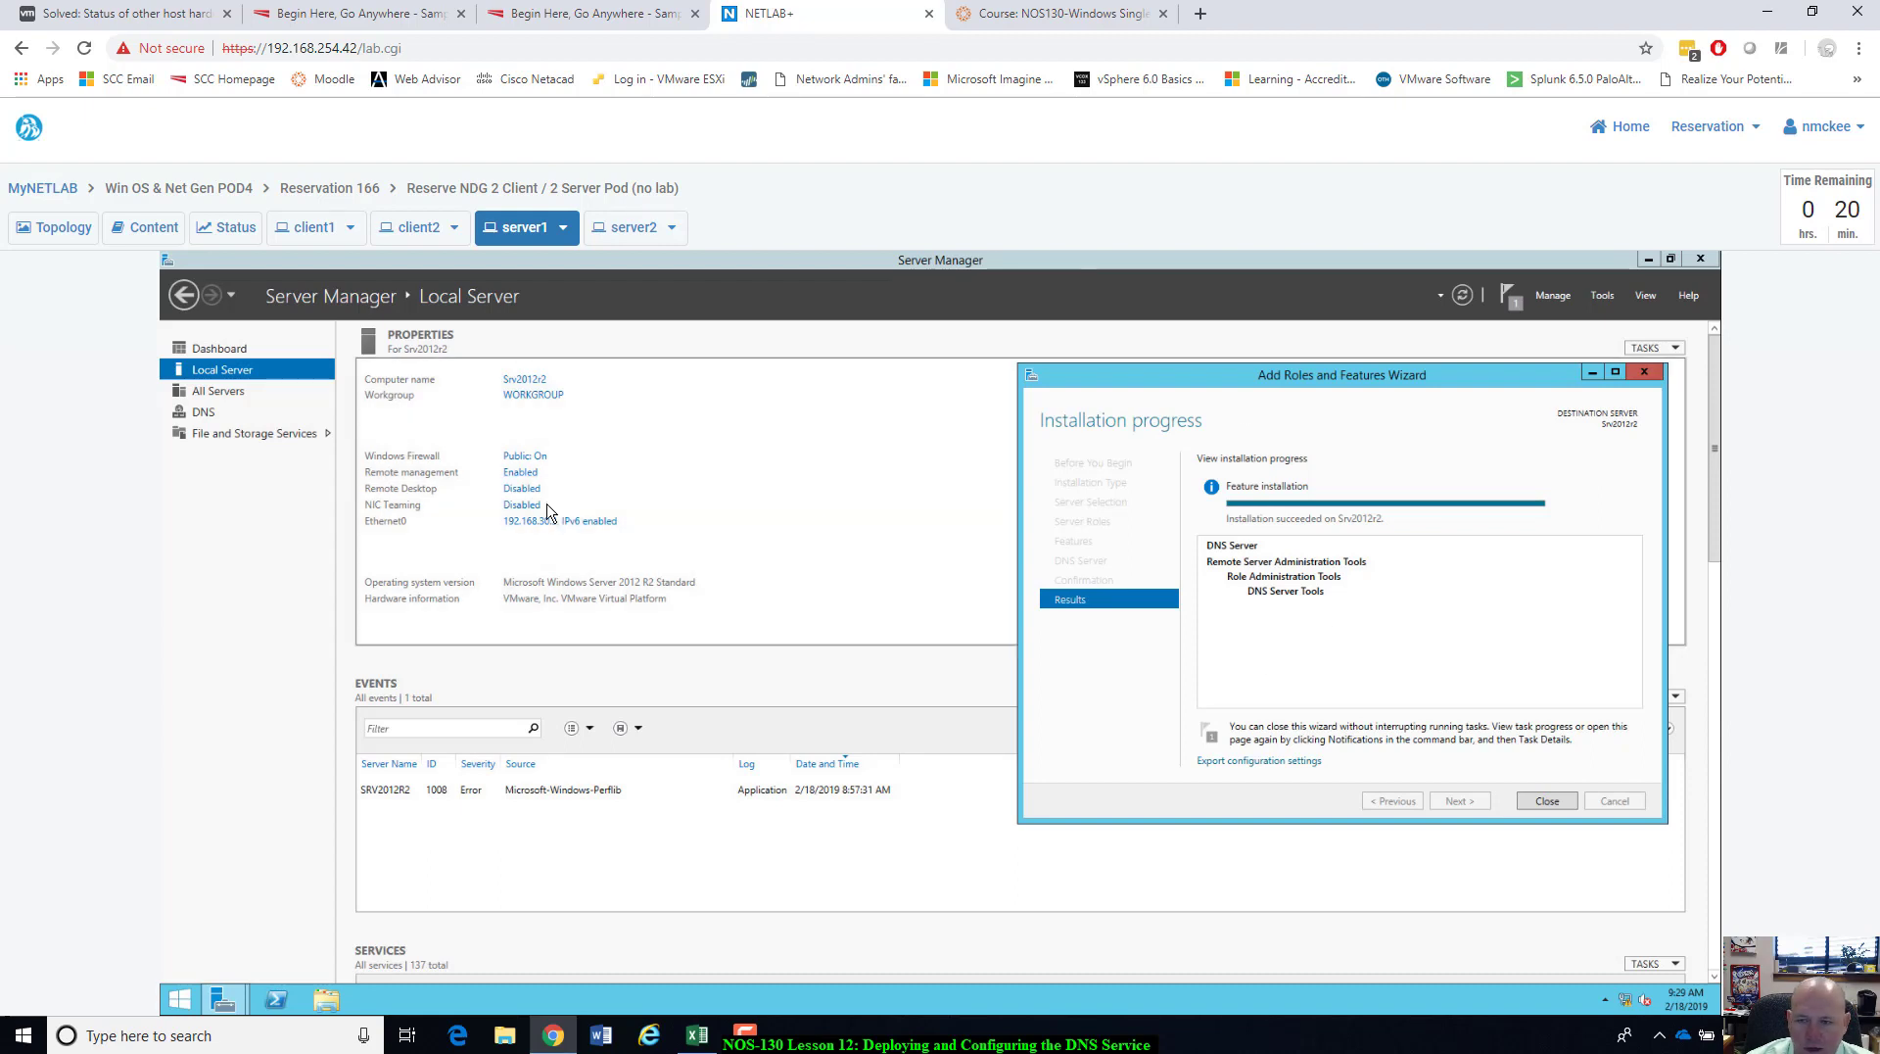
left_click(1546, 801)
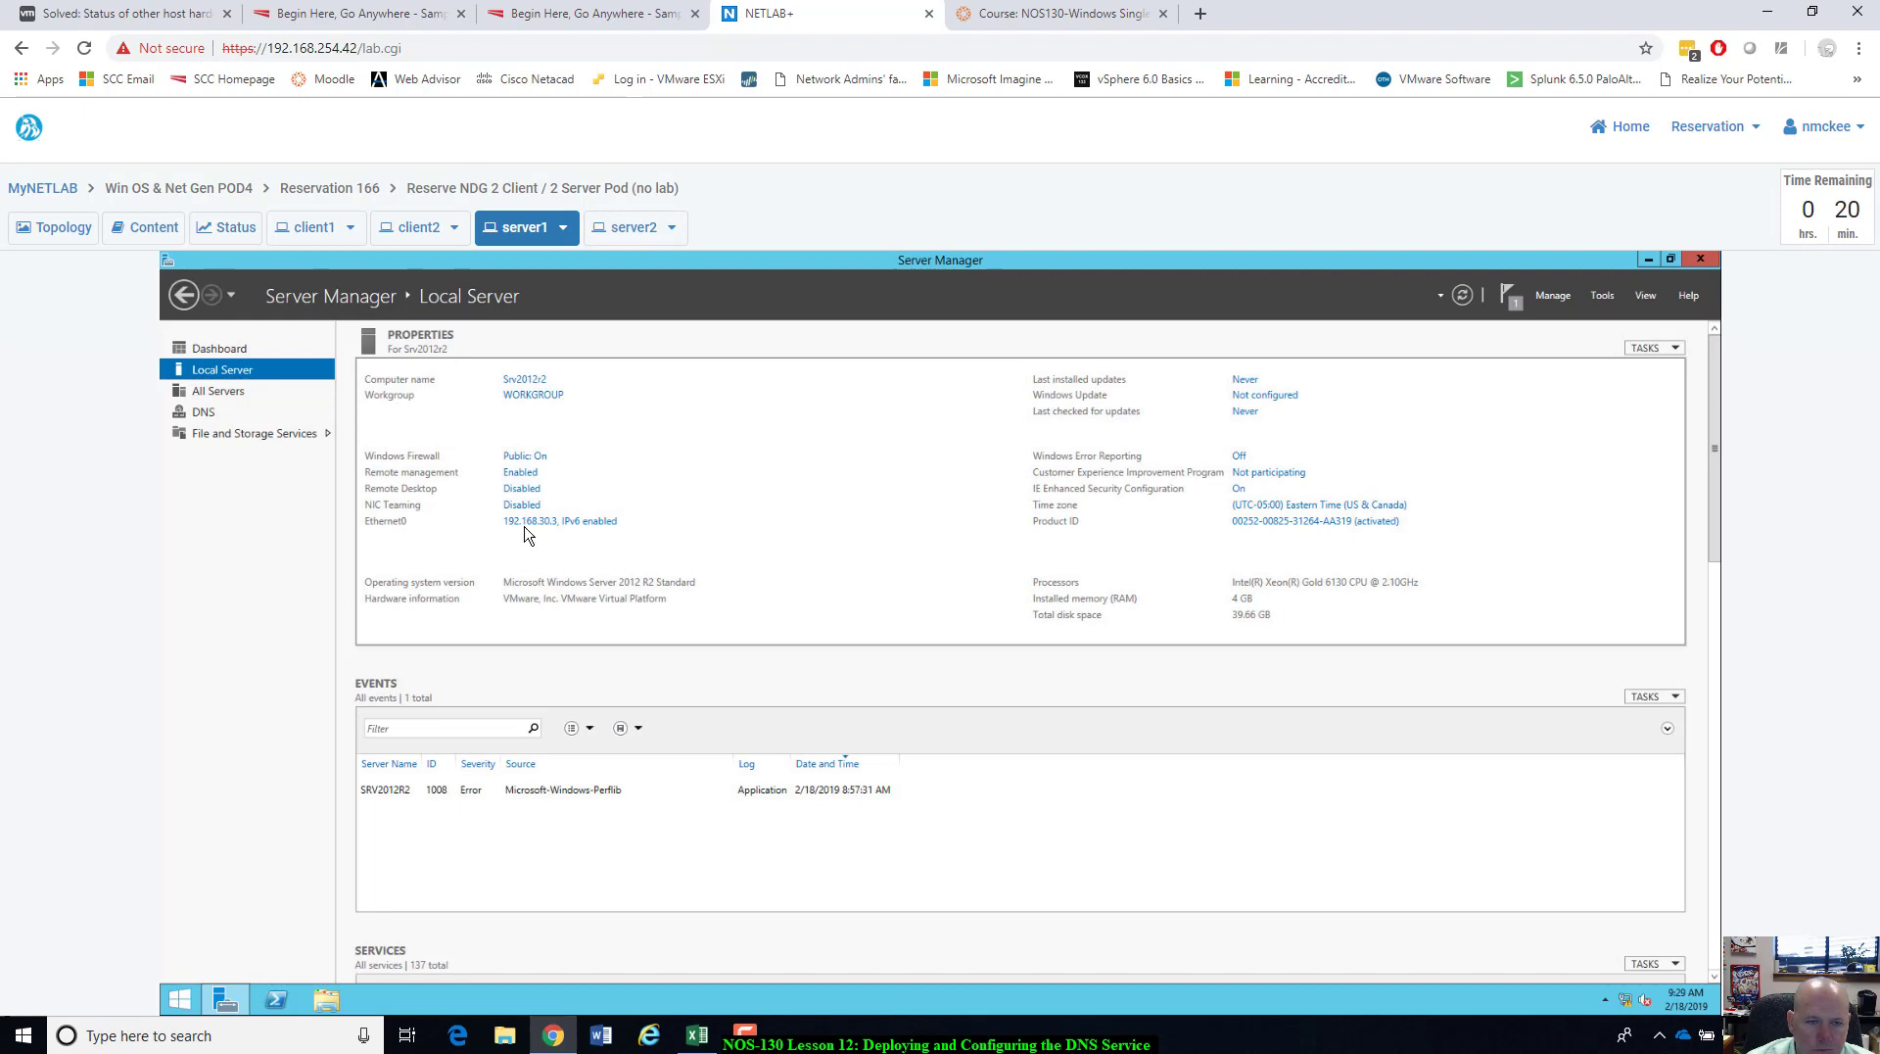
Set client1's Ethernet0 IPv4 preferred DNS server to 192.168.30.3.
left_click(313, 231)
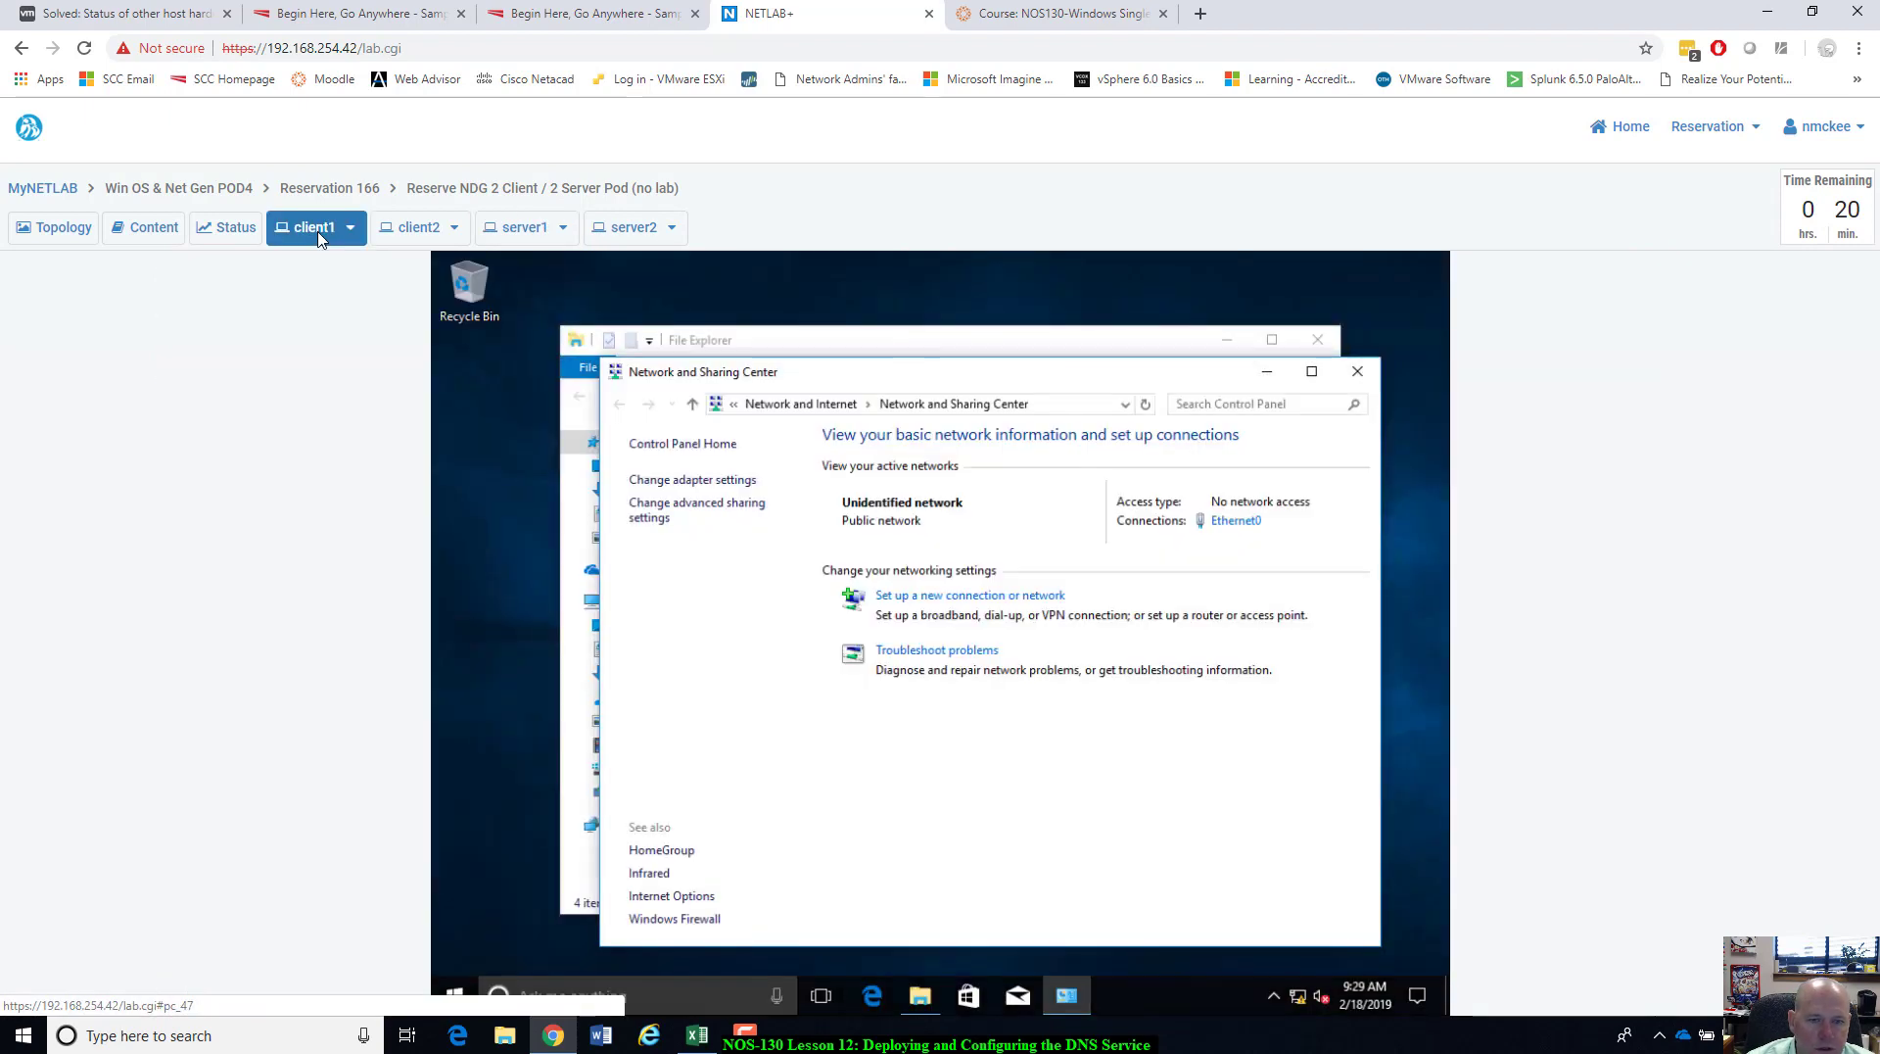
left_click(1236, 521)
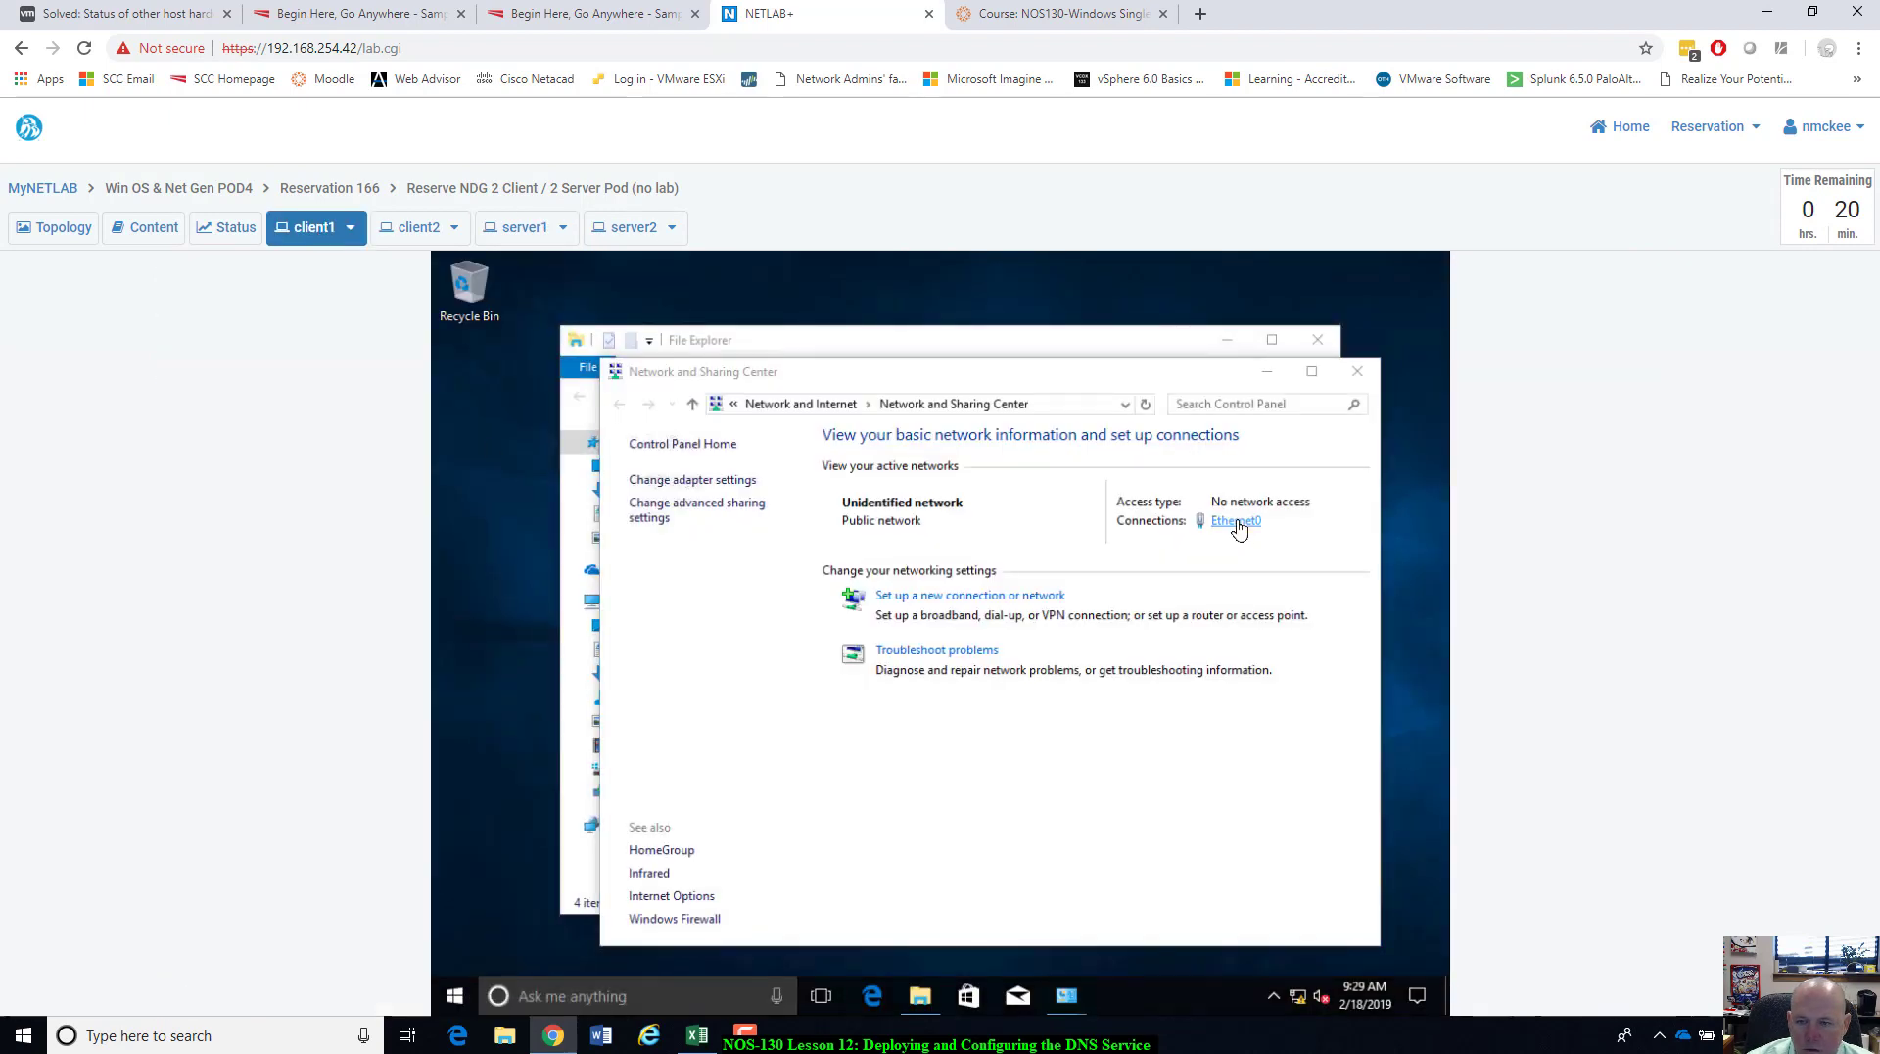
left_click(822, 787)
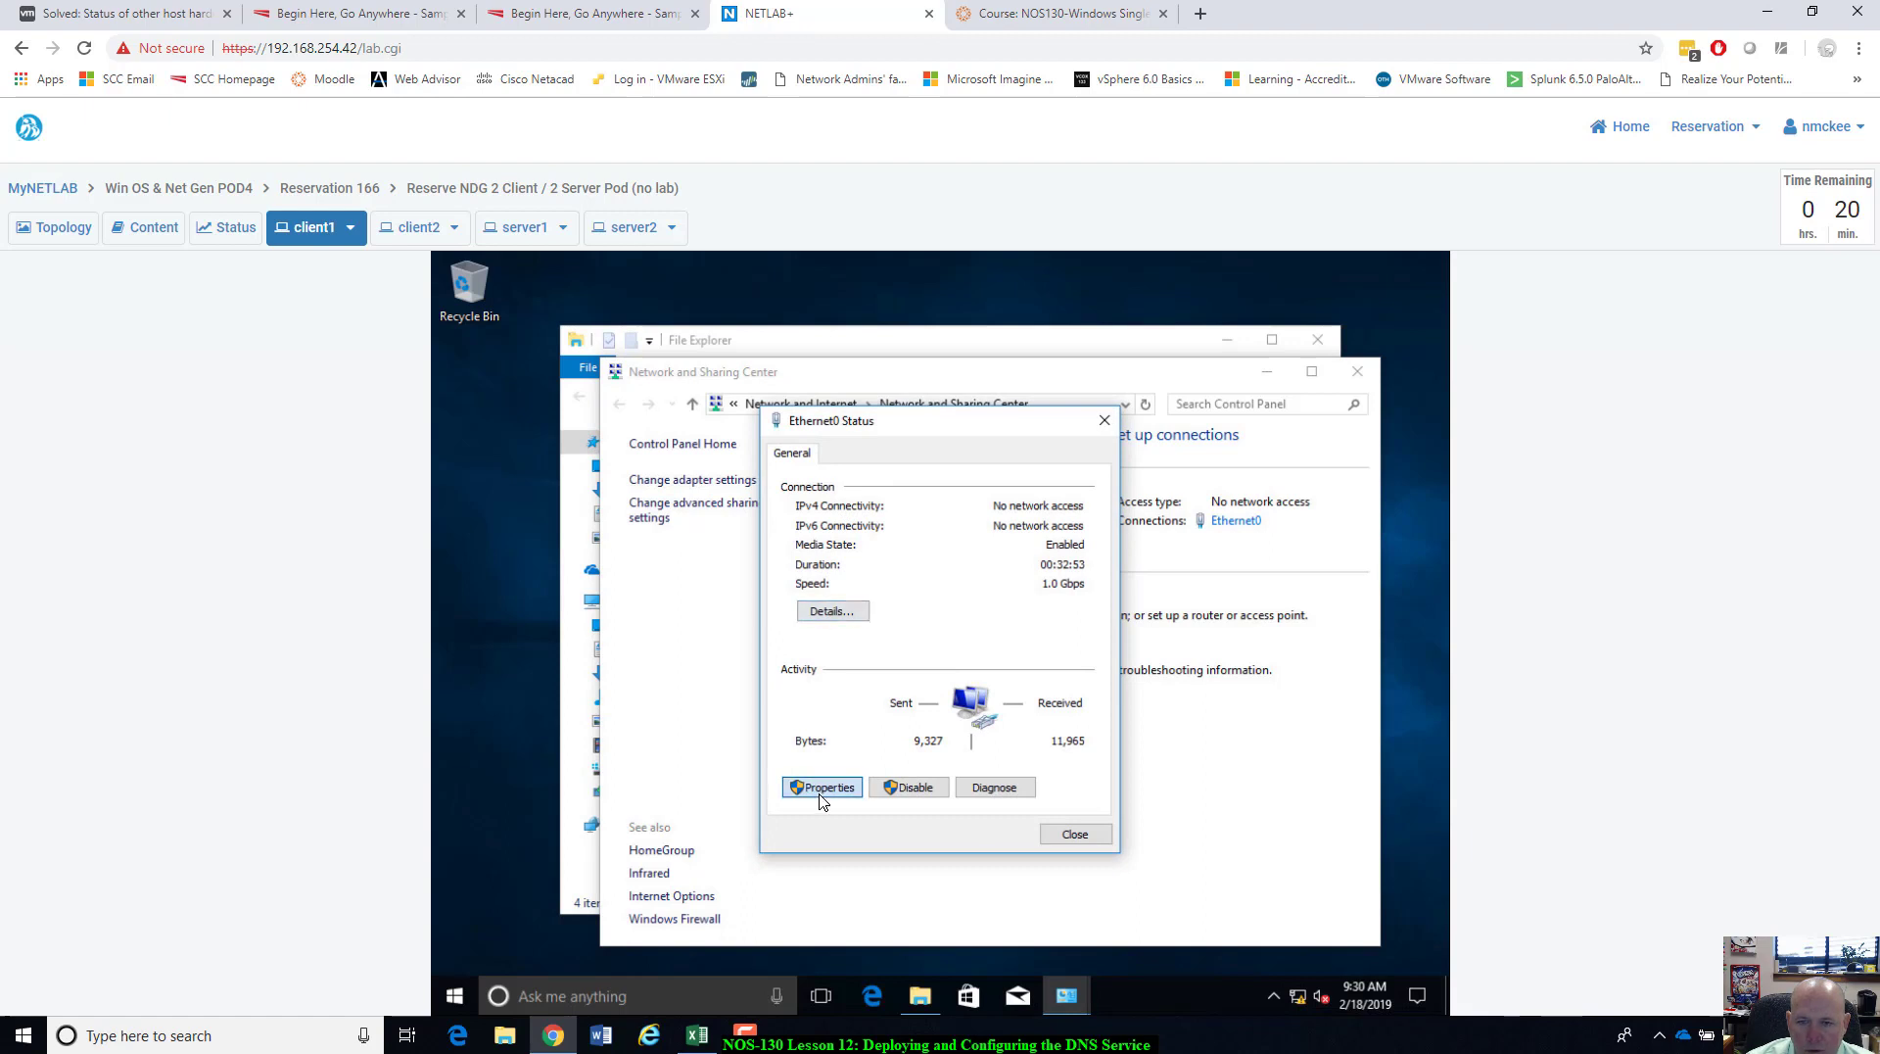
left_click(1018, 650)
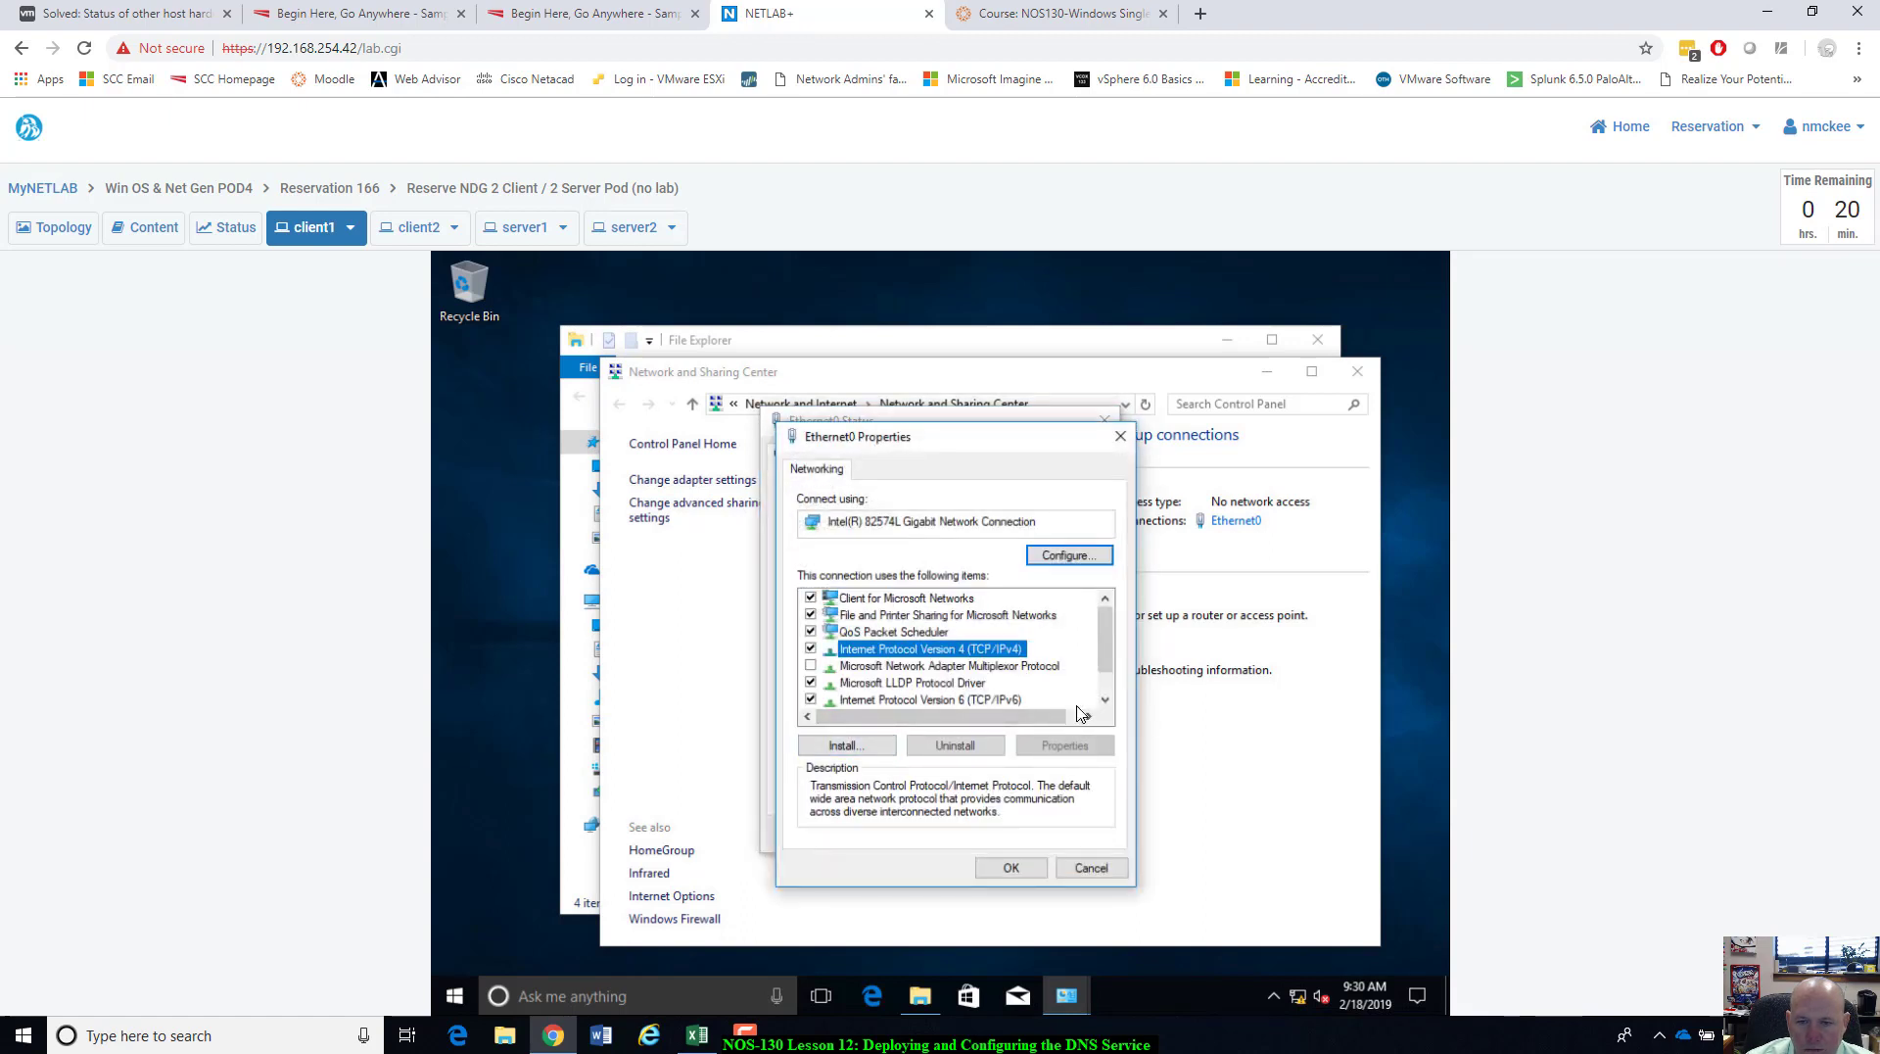
left_click(1094, 749)
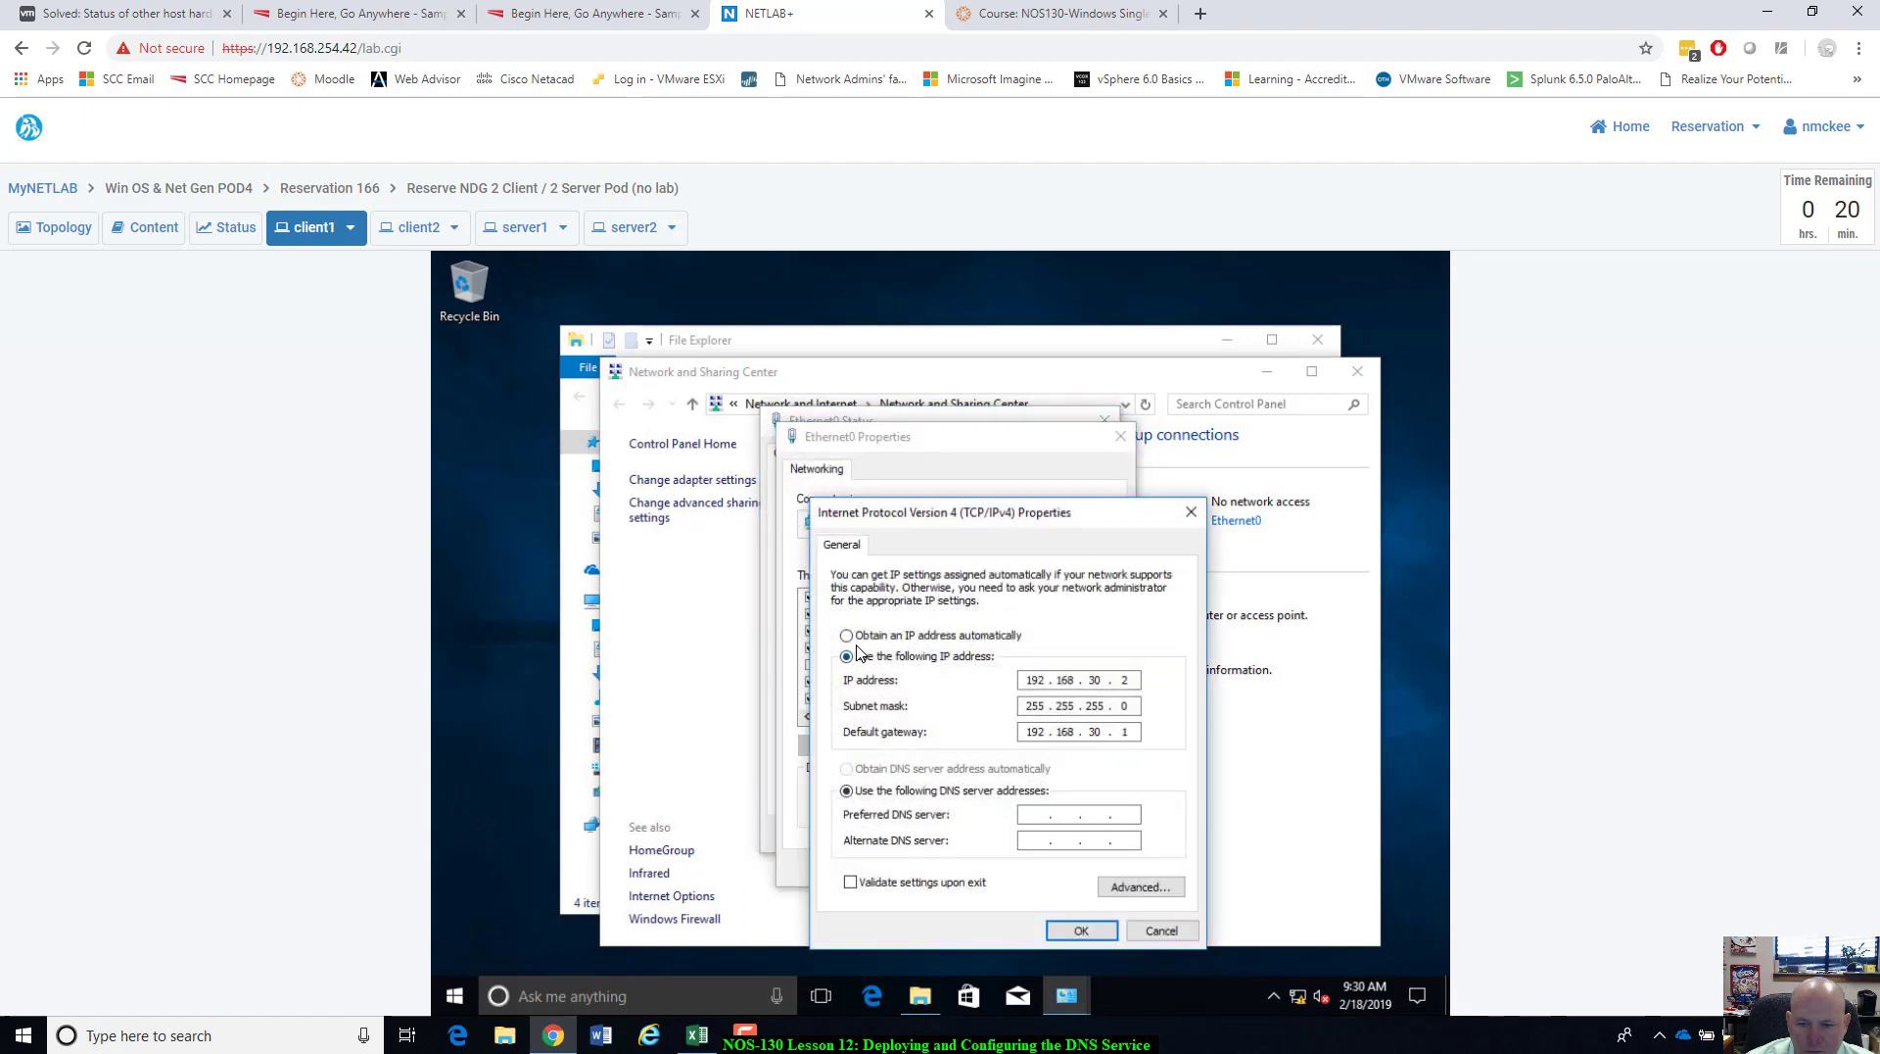
left_click(1028, 815)
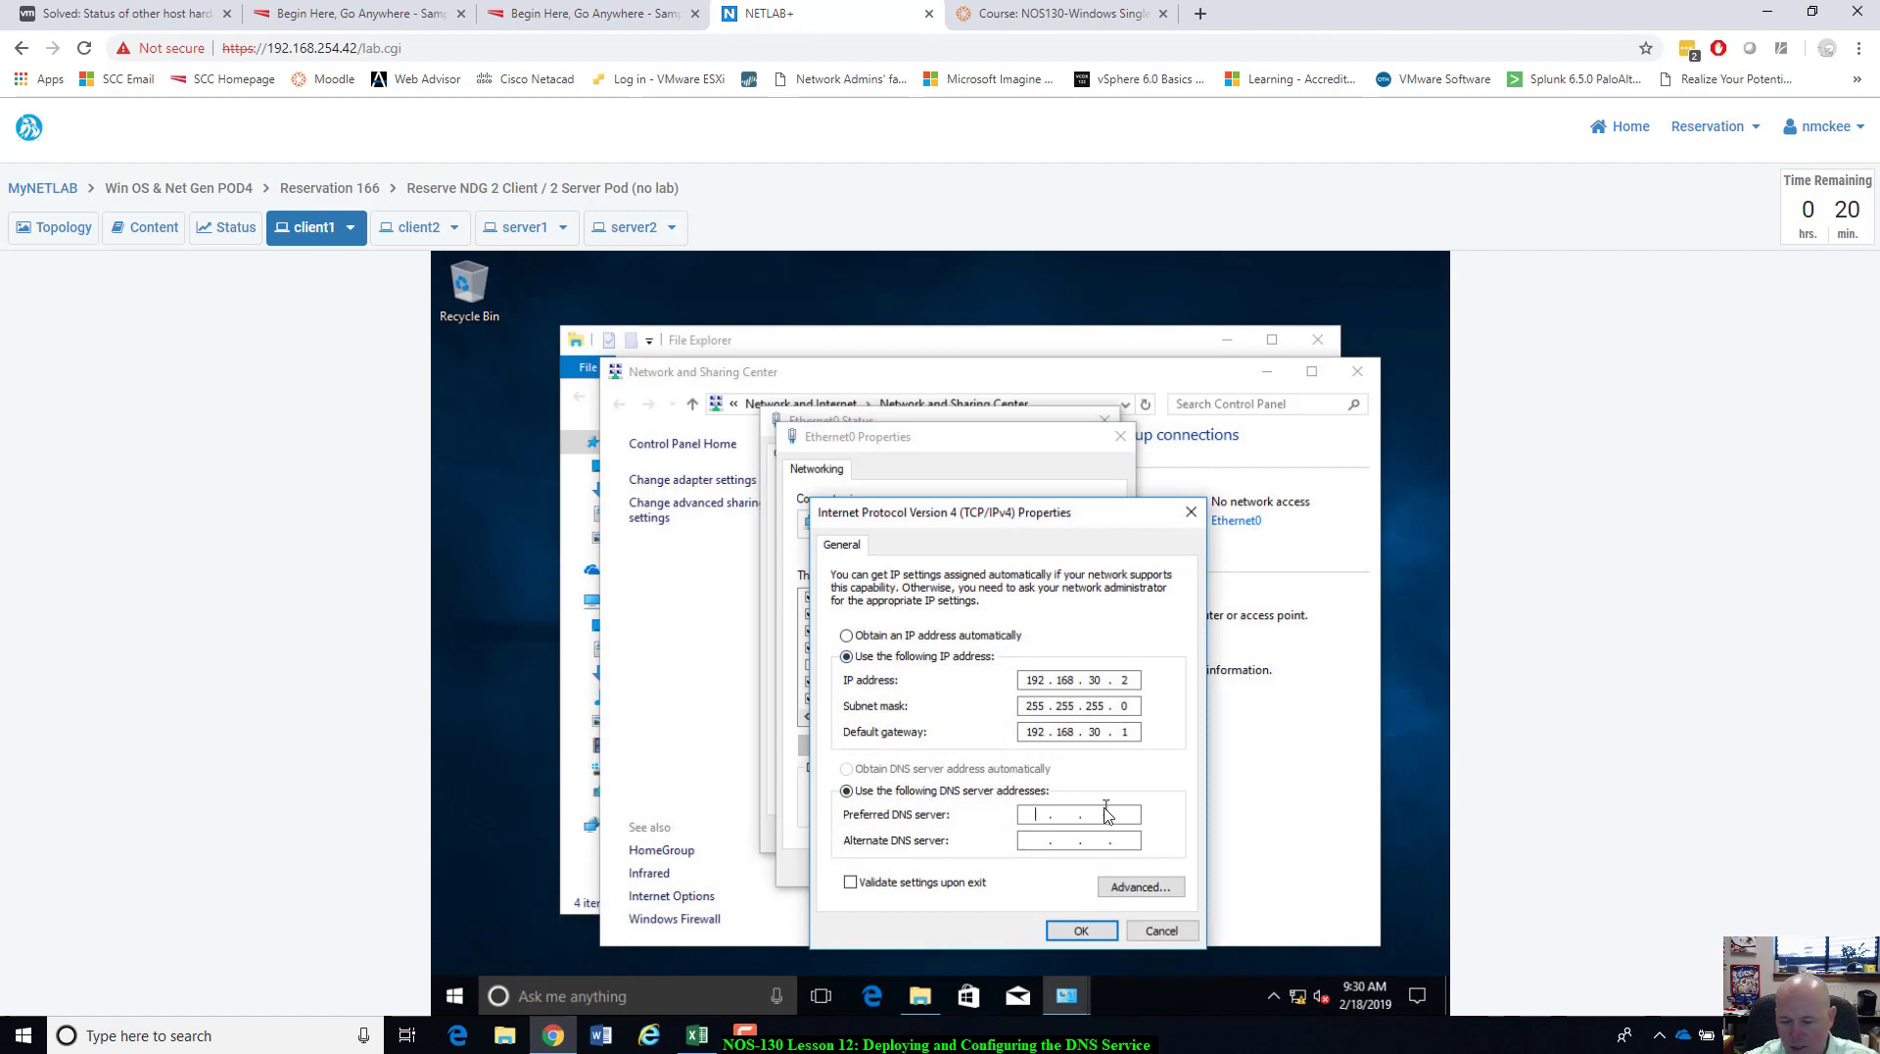
type("192 . ")
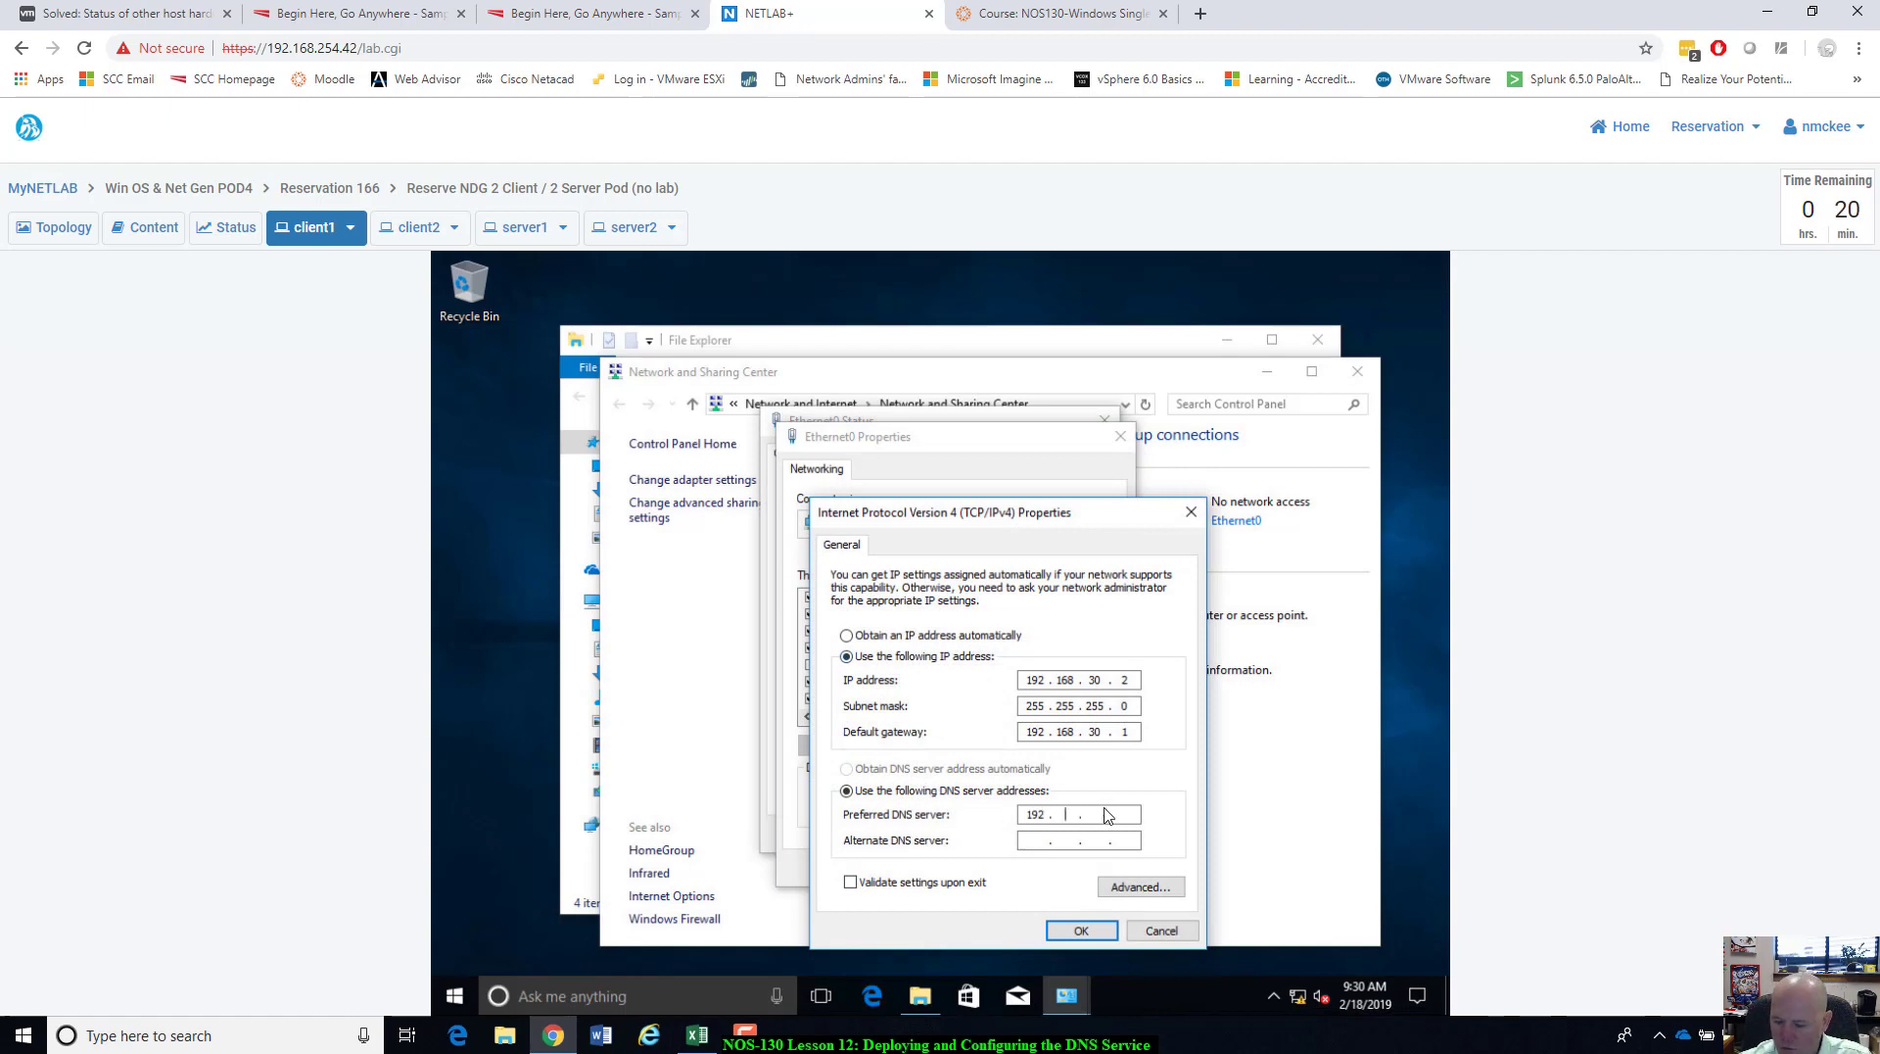
type("168 . 30")
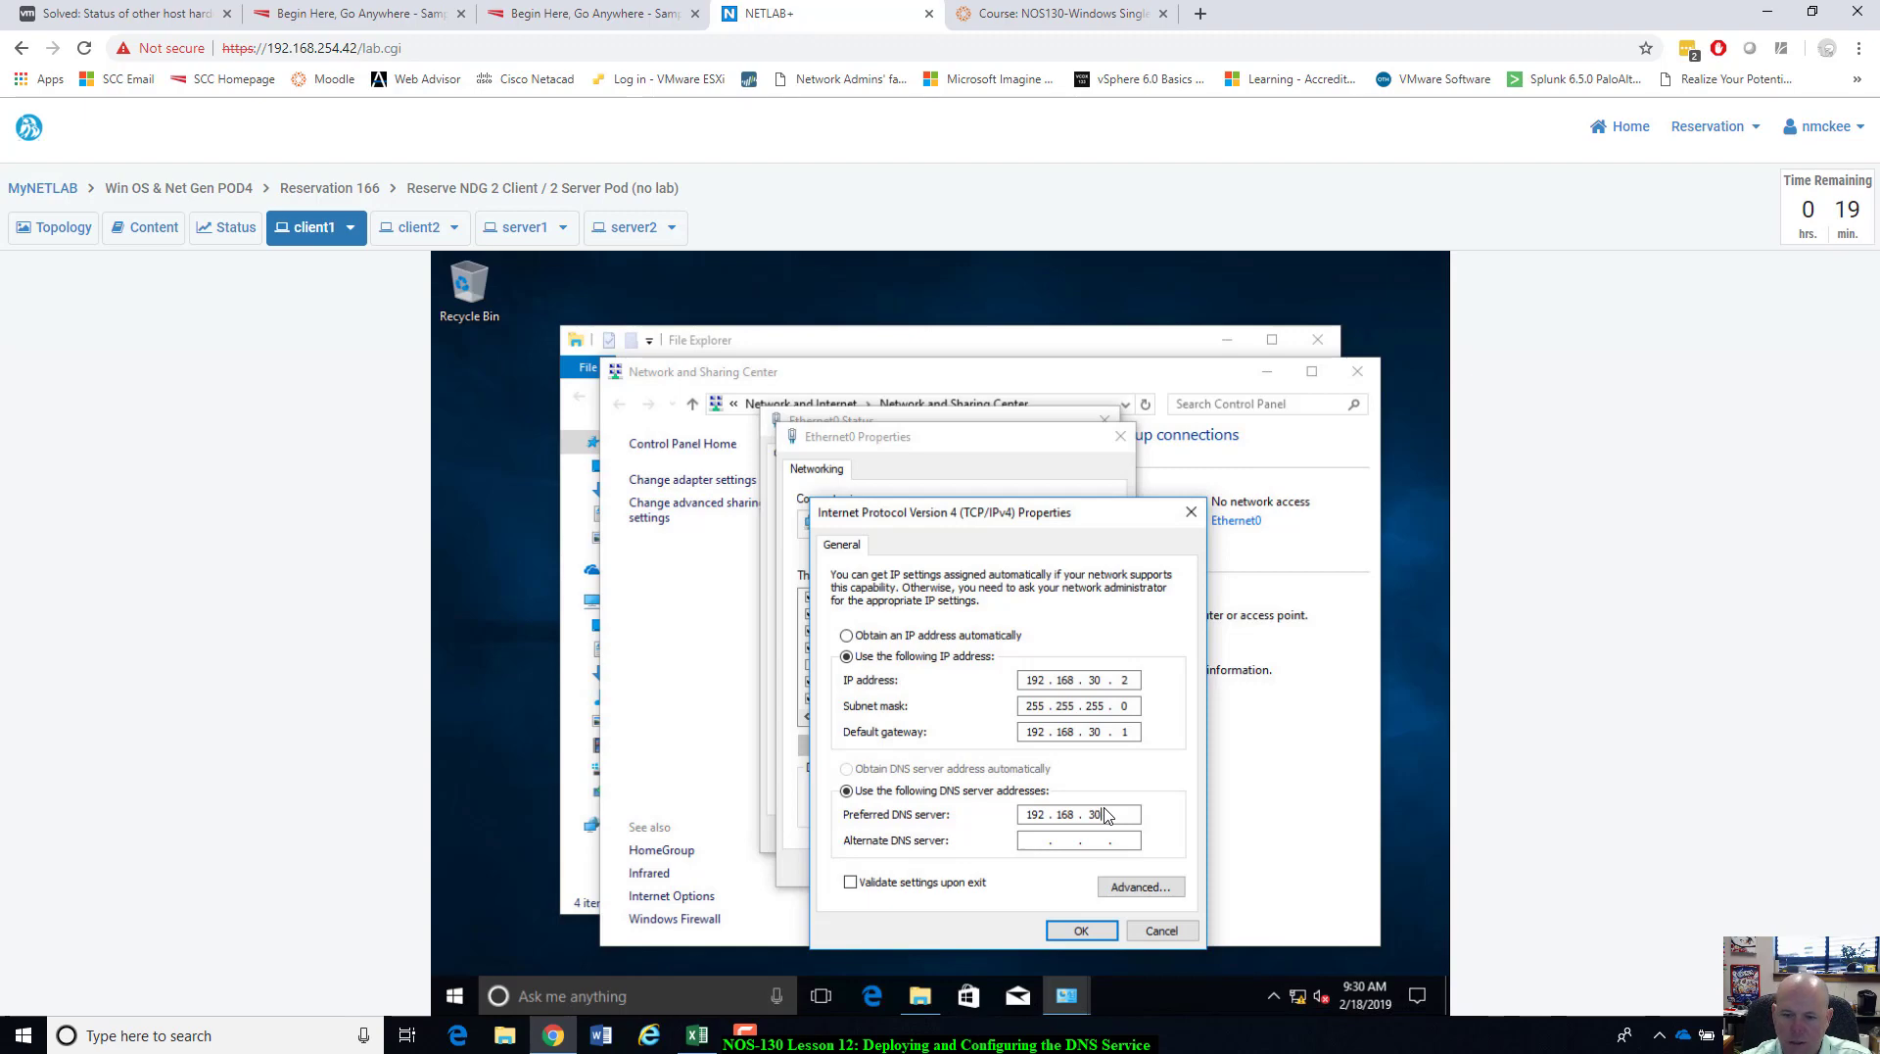
left_click(519, 227)
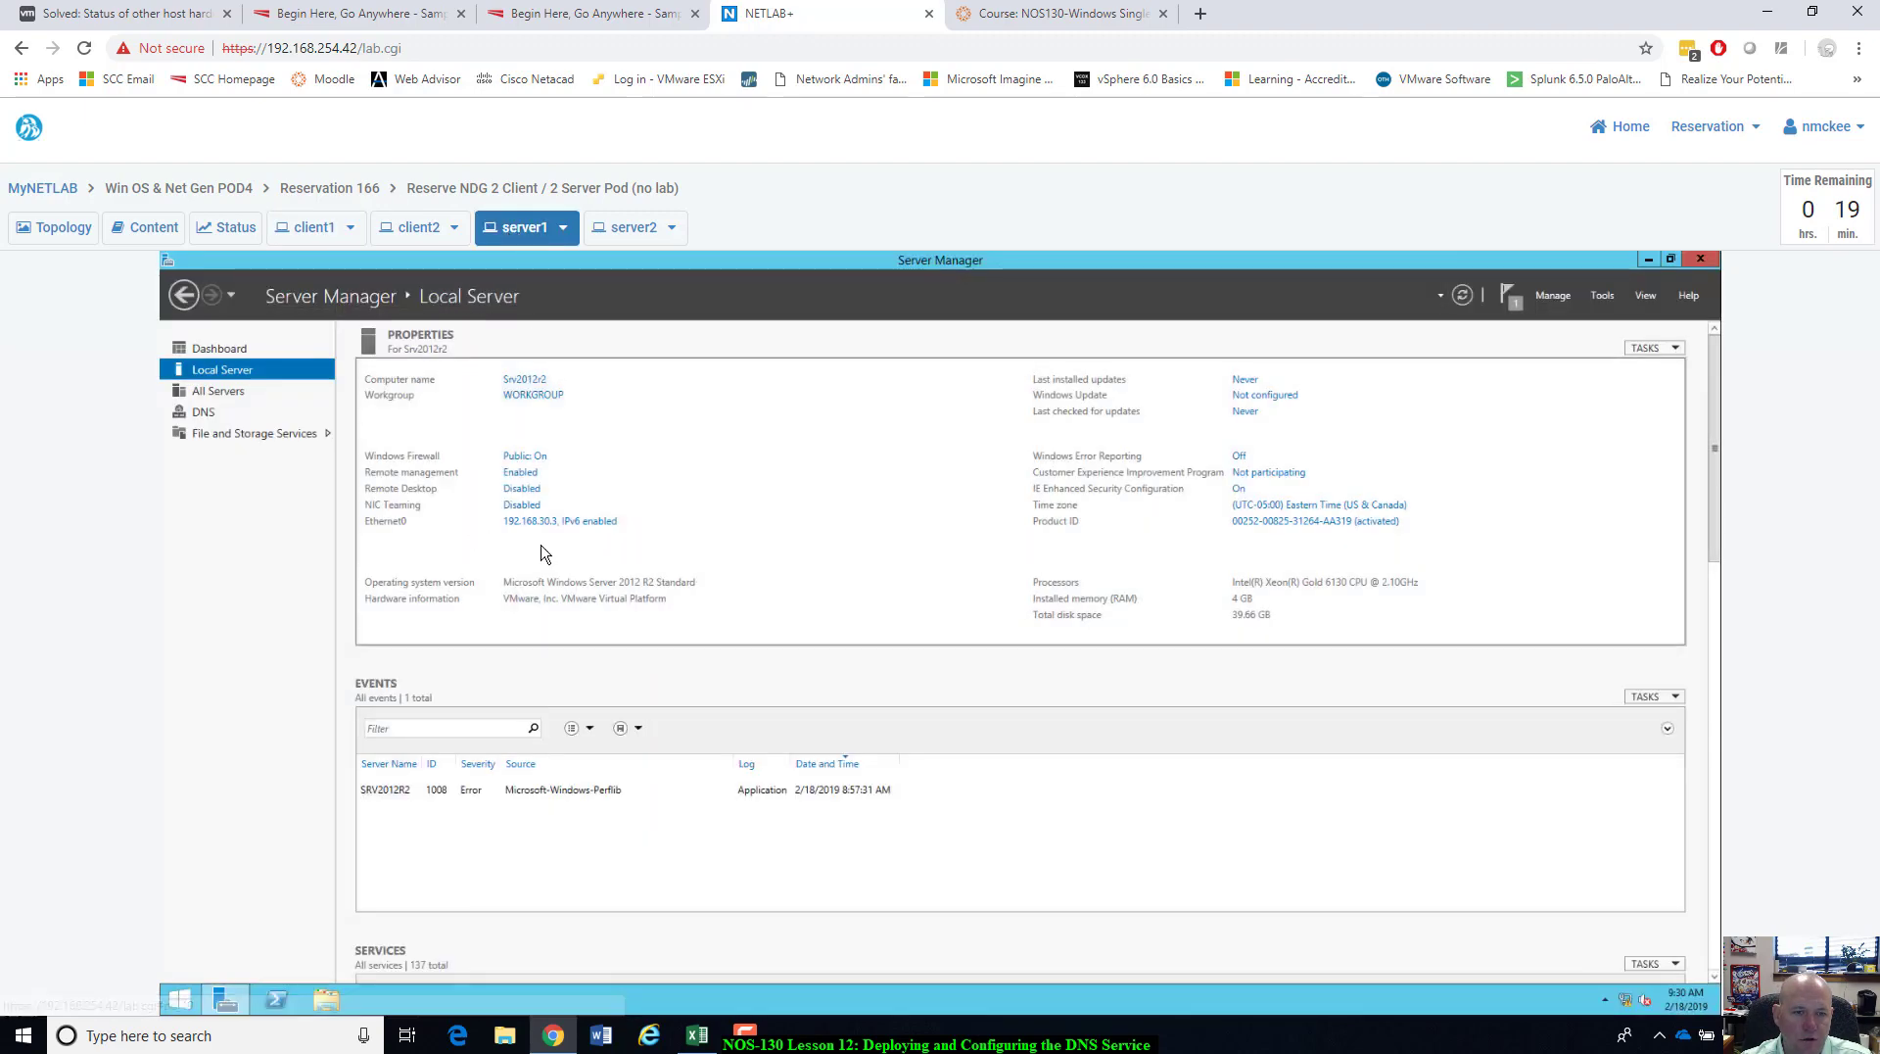
left_click(323, 227)
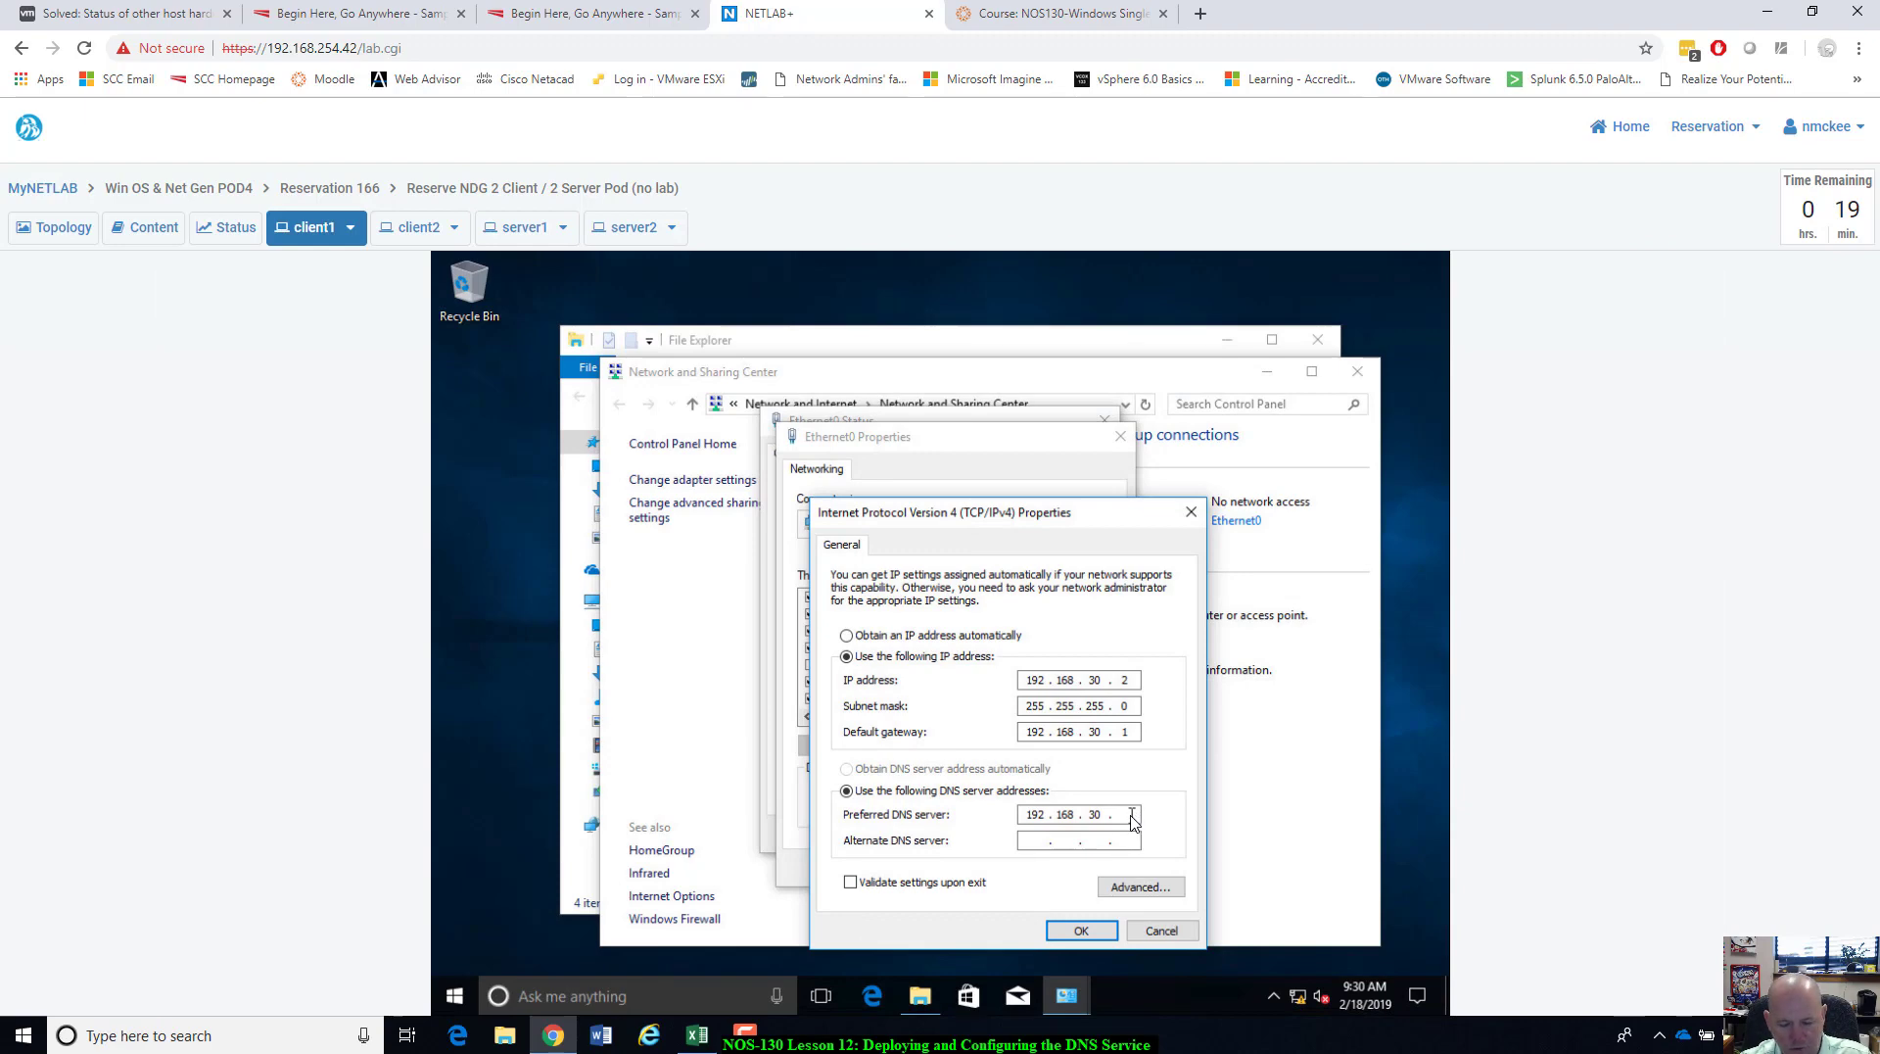
type("3")
left_click(1079, 932)
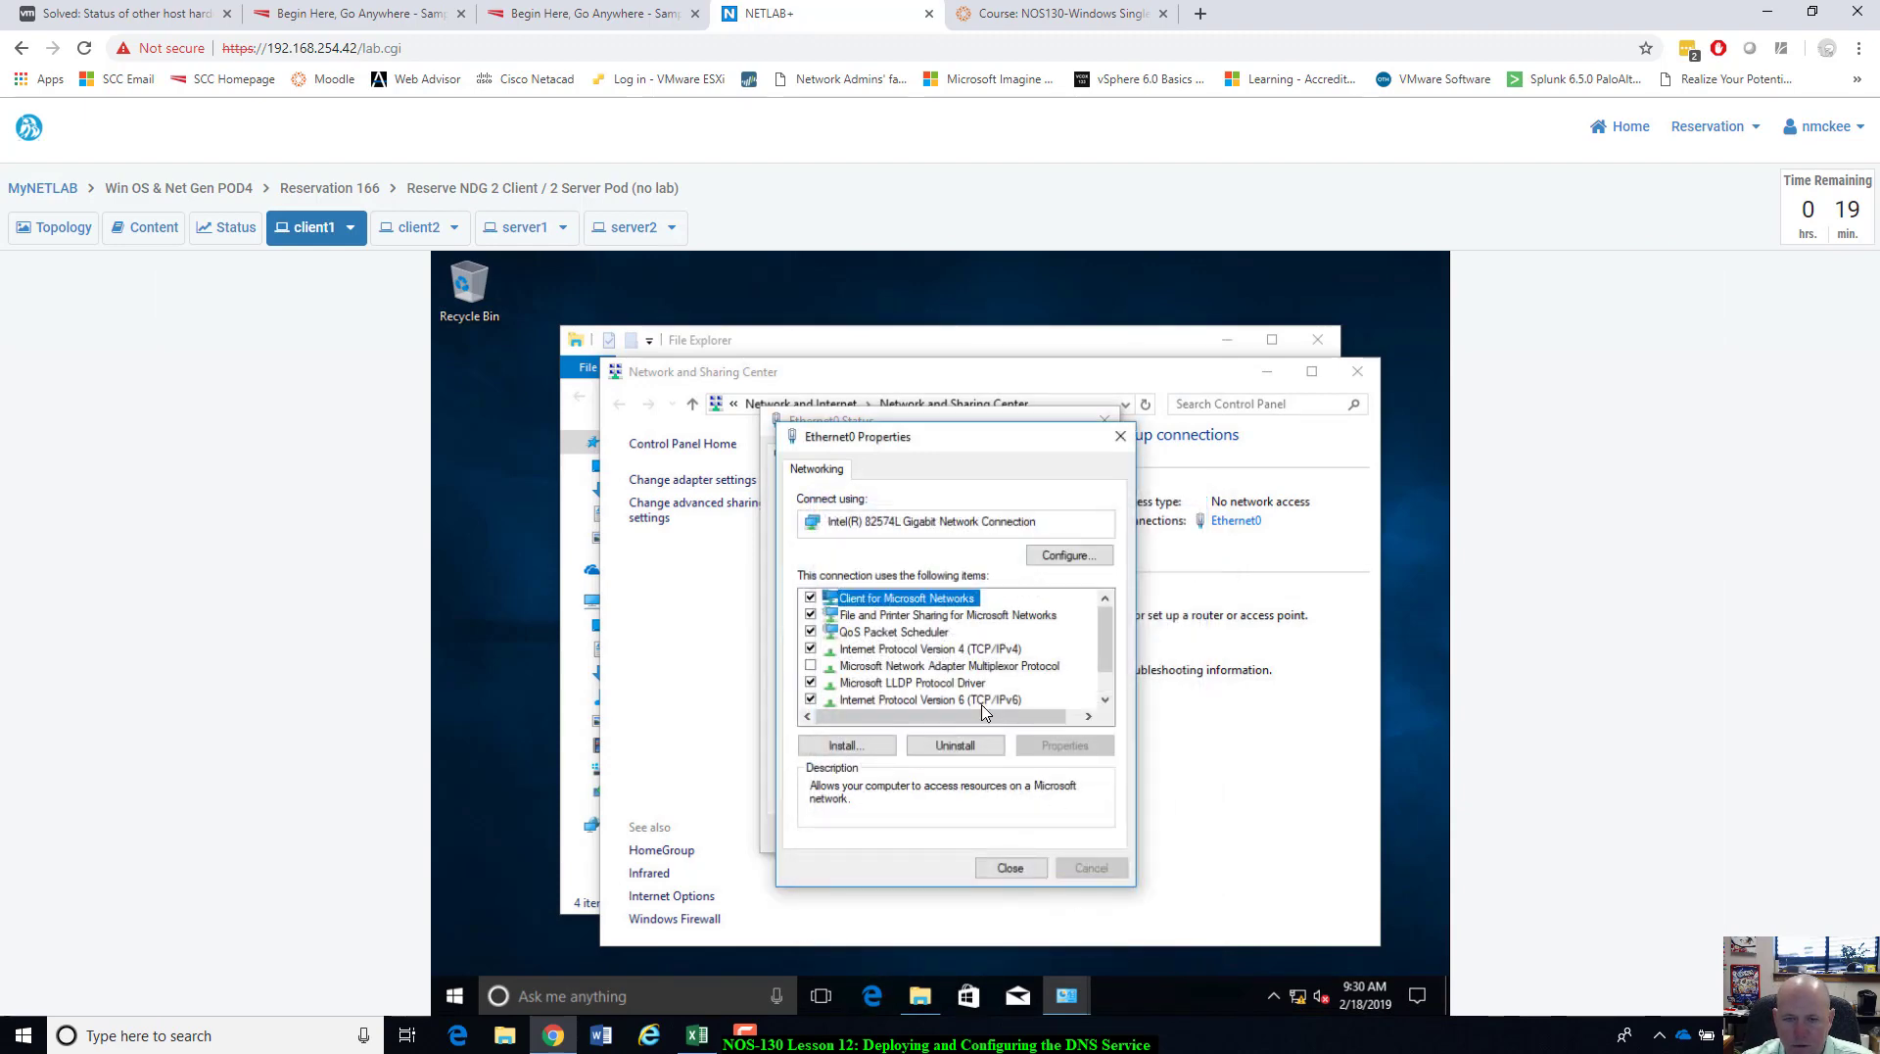
Close the Ethernet0 properties, status window and Network and Sharing Center.
left_click(1036, 869)
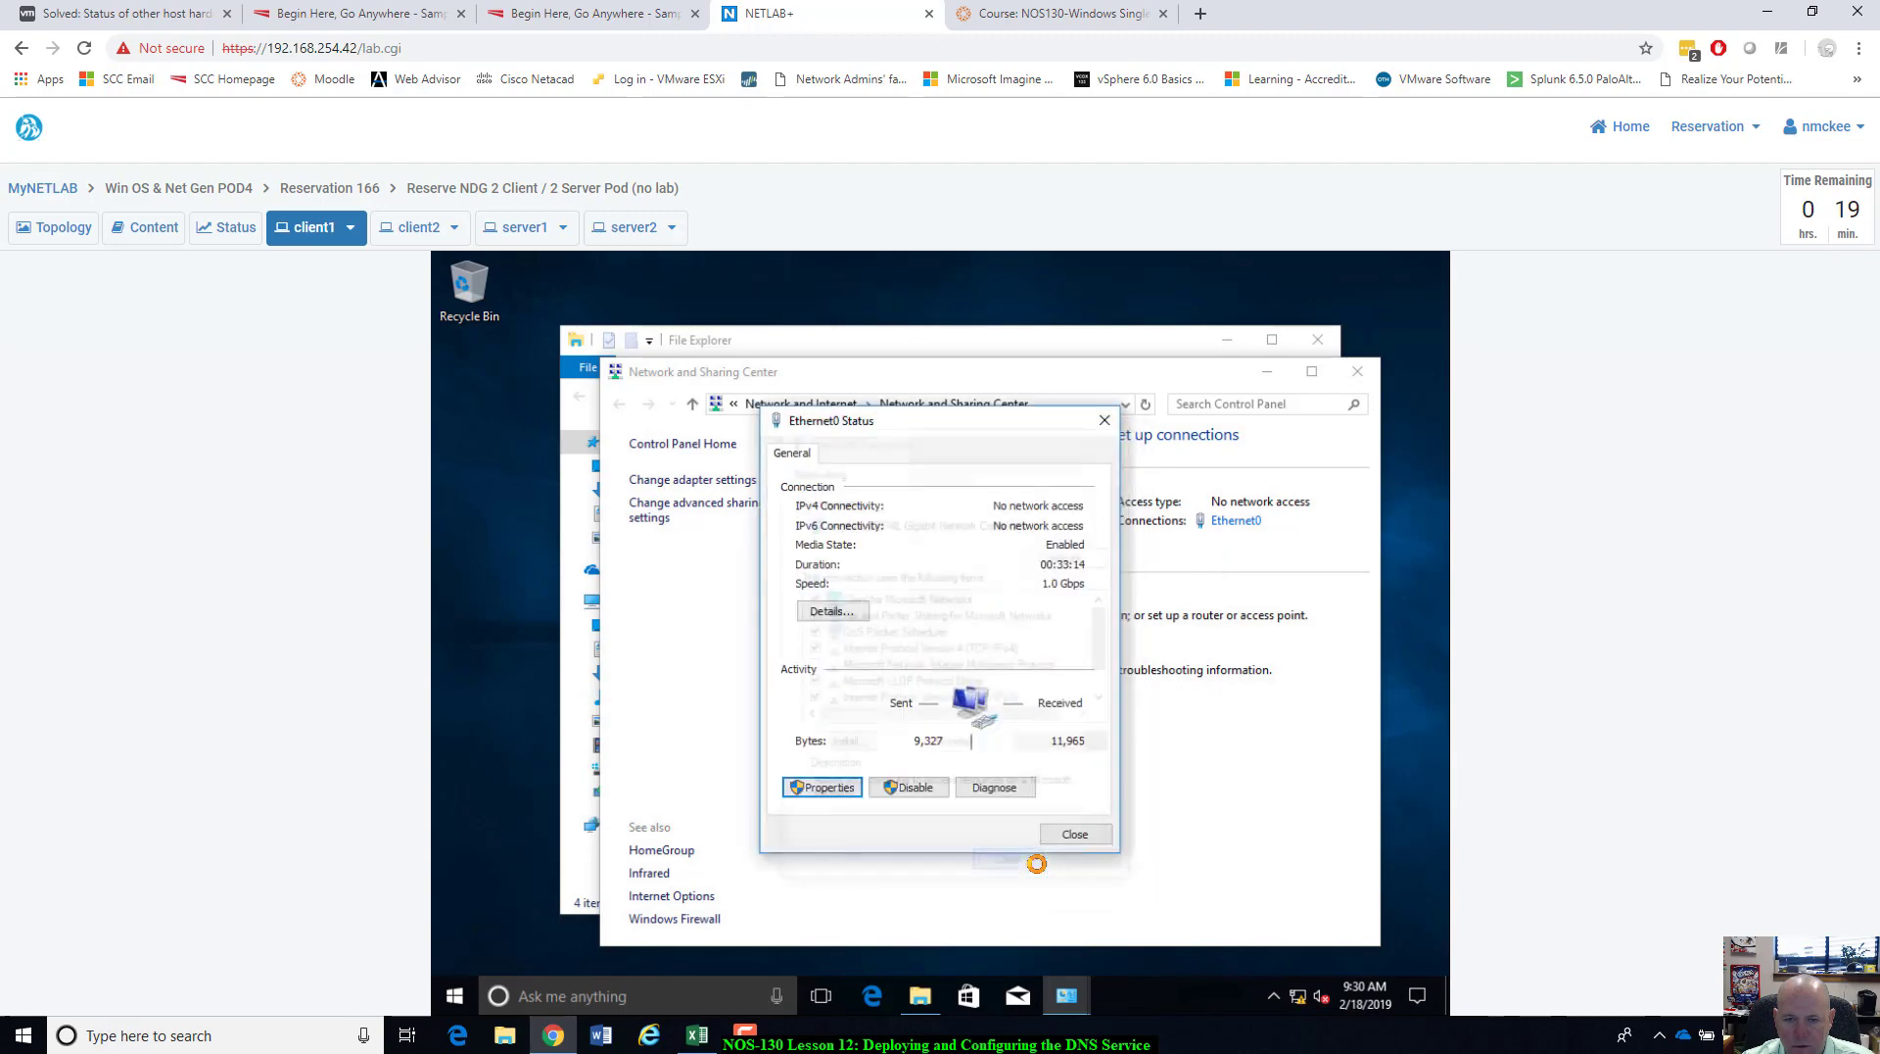
left_click(1107, 837)
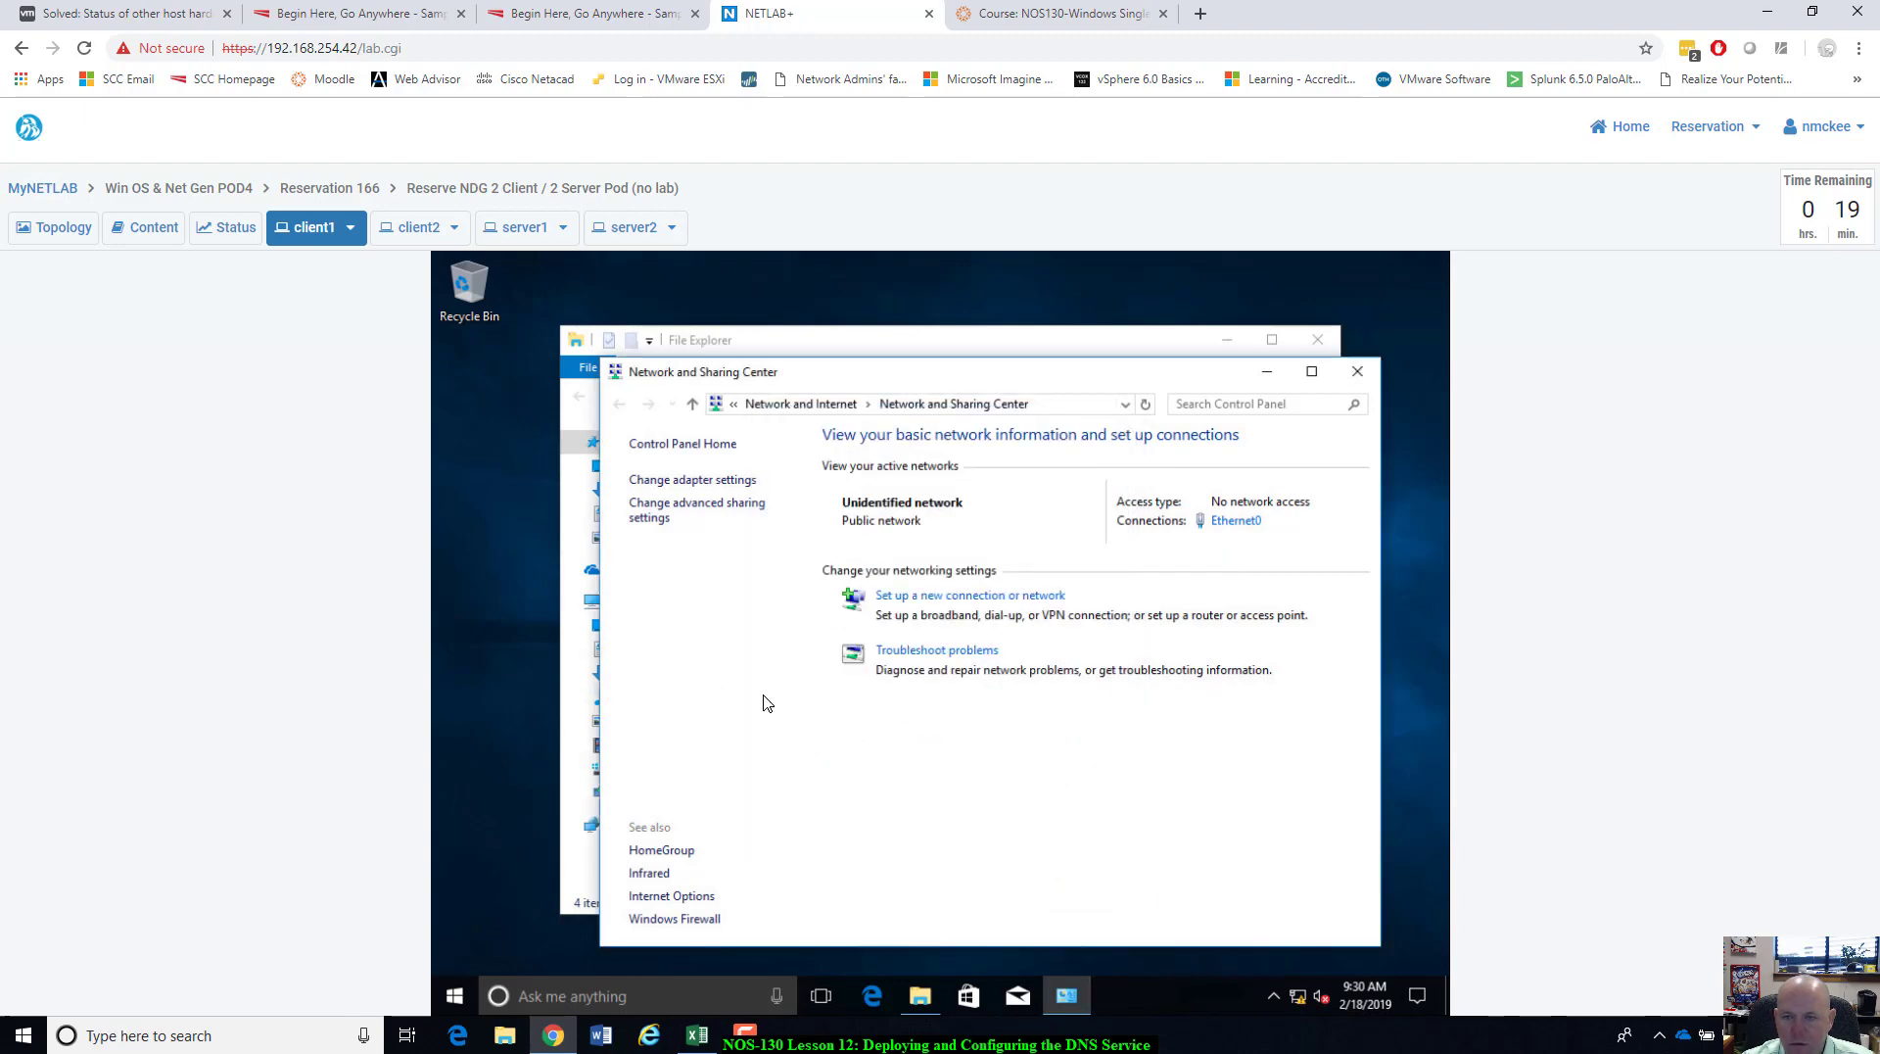
left_click(1356, 373)
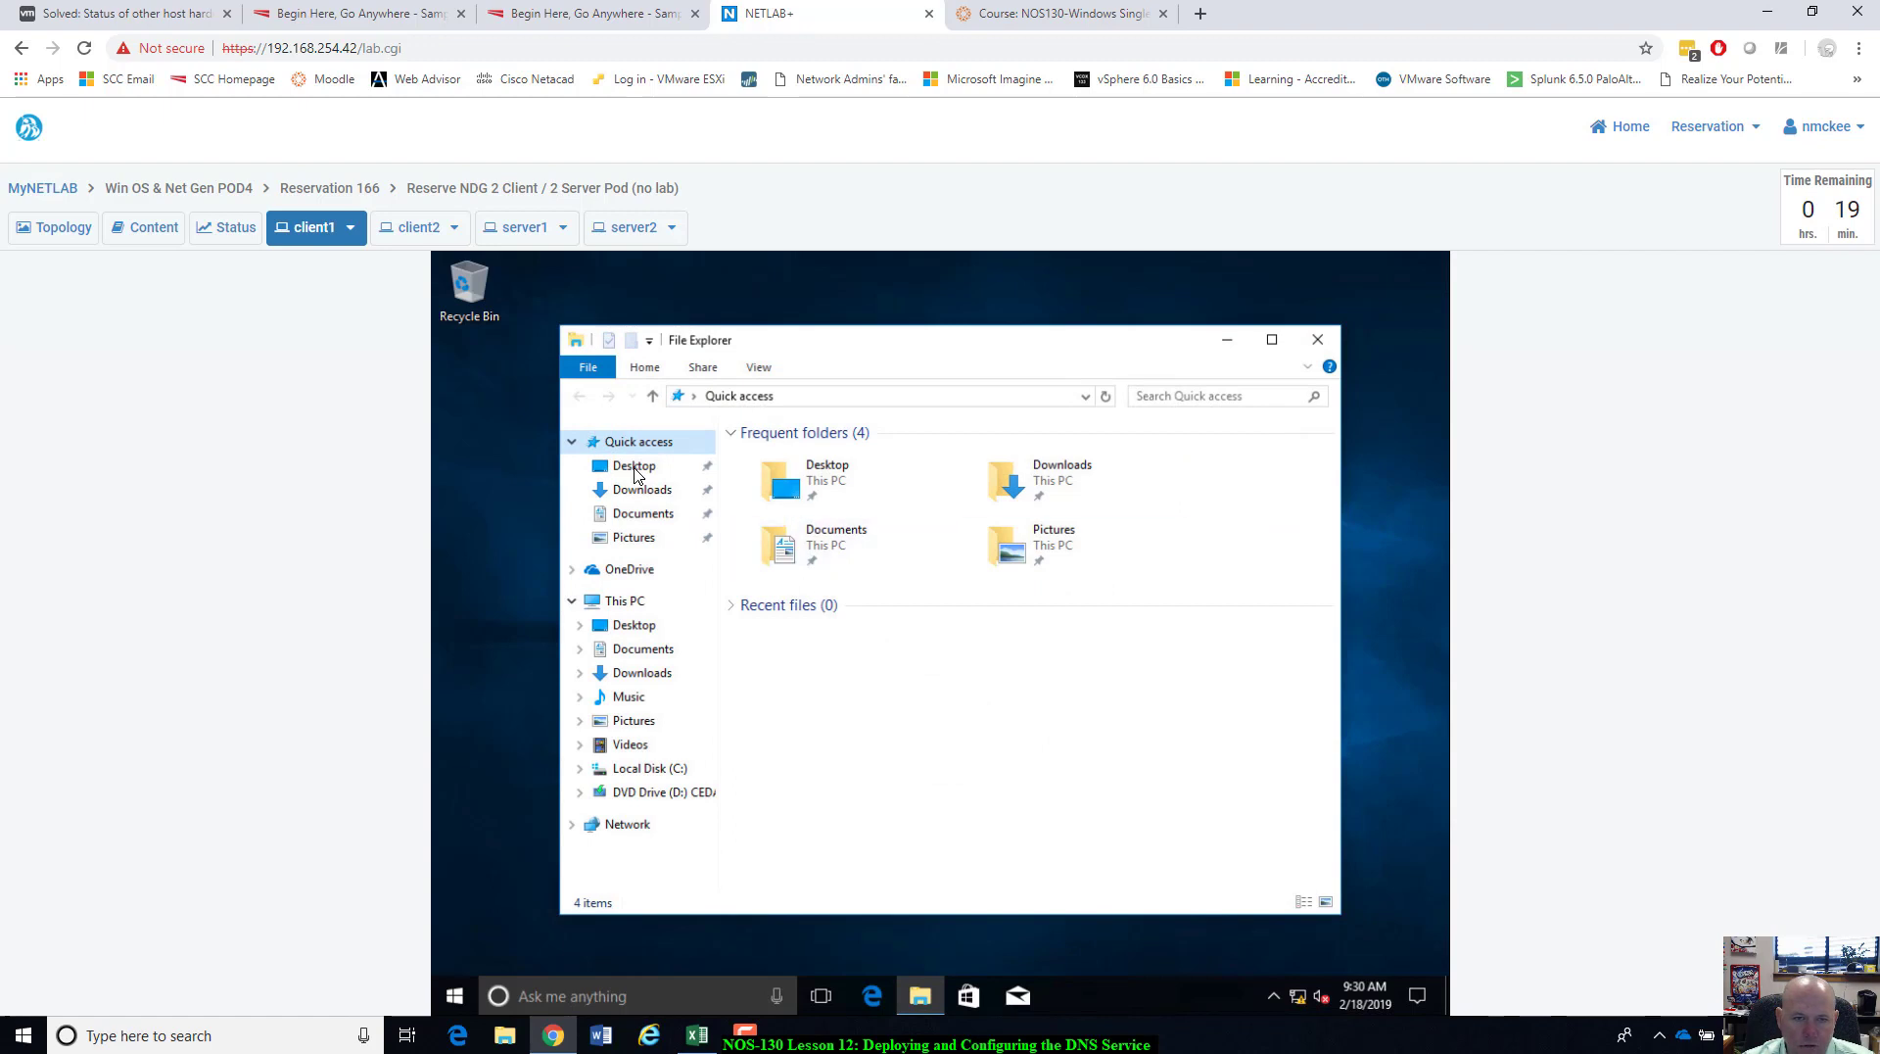
Set client1's primary DNS suffix to ntmlab.local, making it Wiin10Edu1.ntmlab.local.
right_click(624, 605)
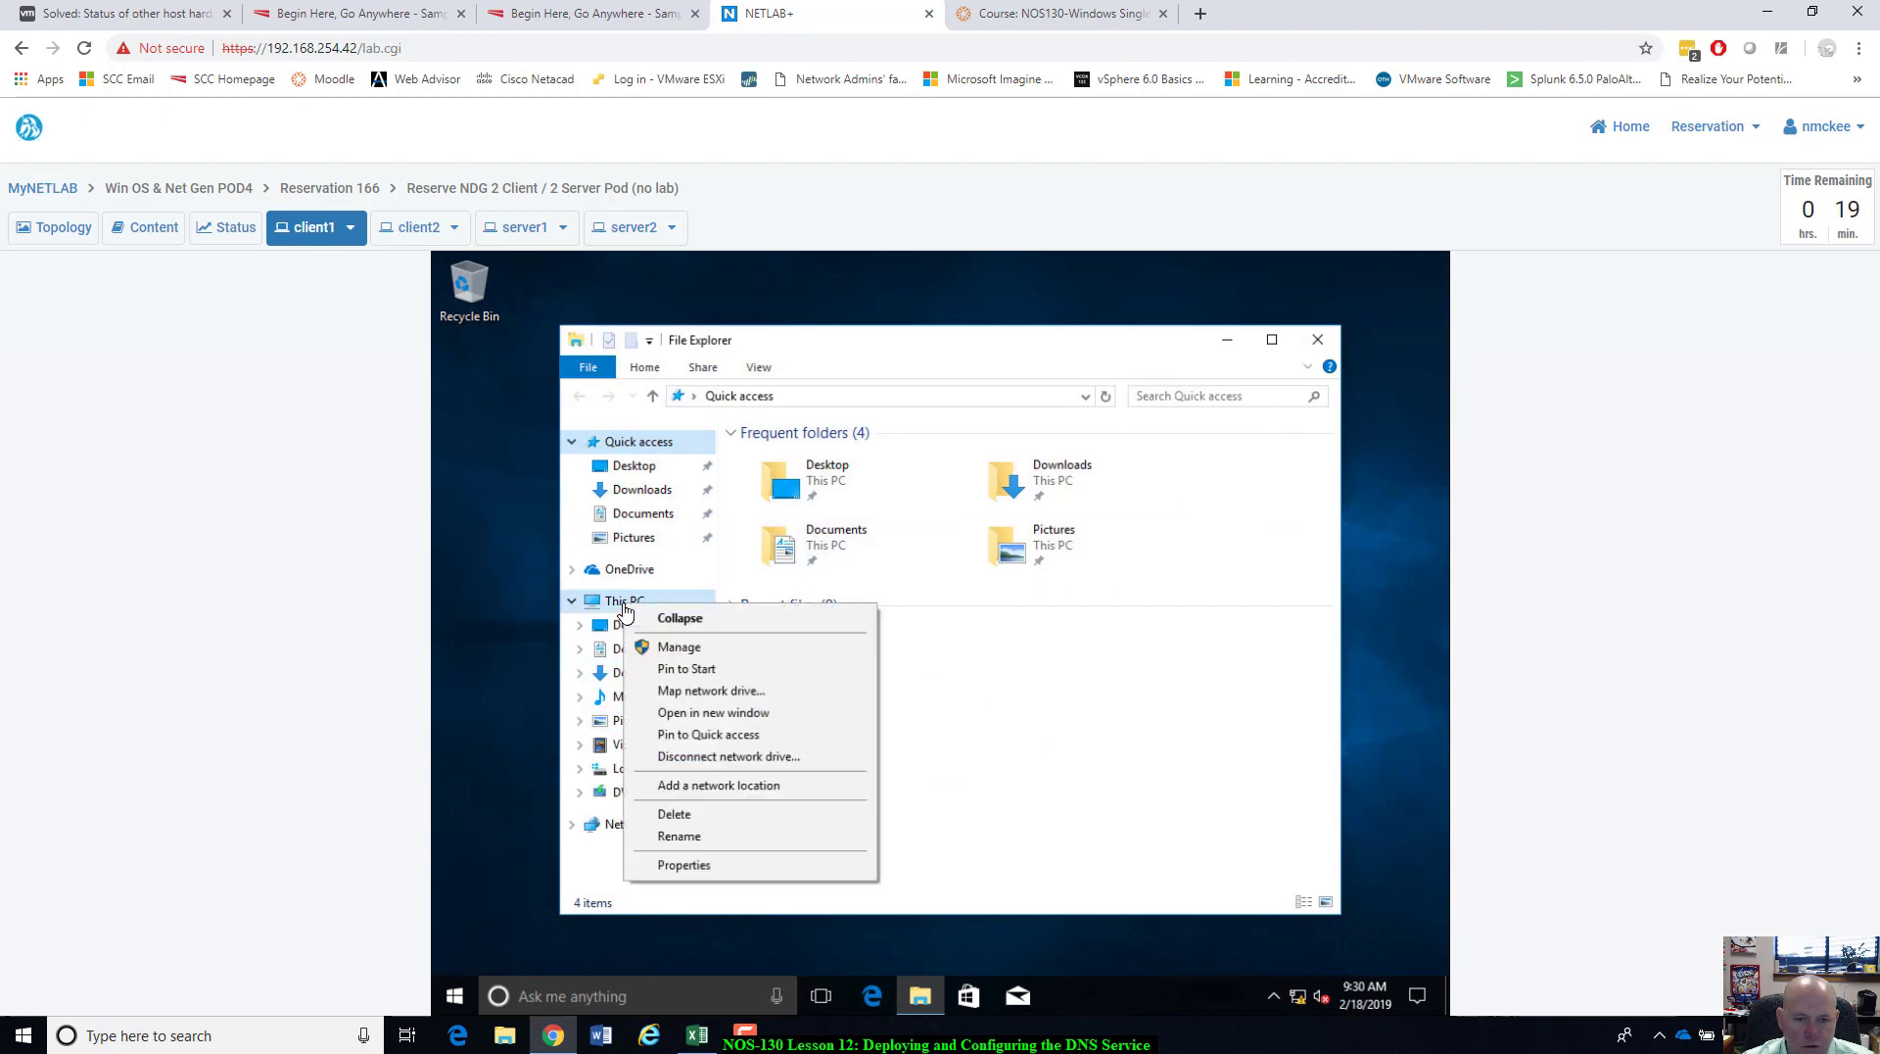
left_click(680, 865)
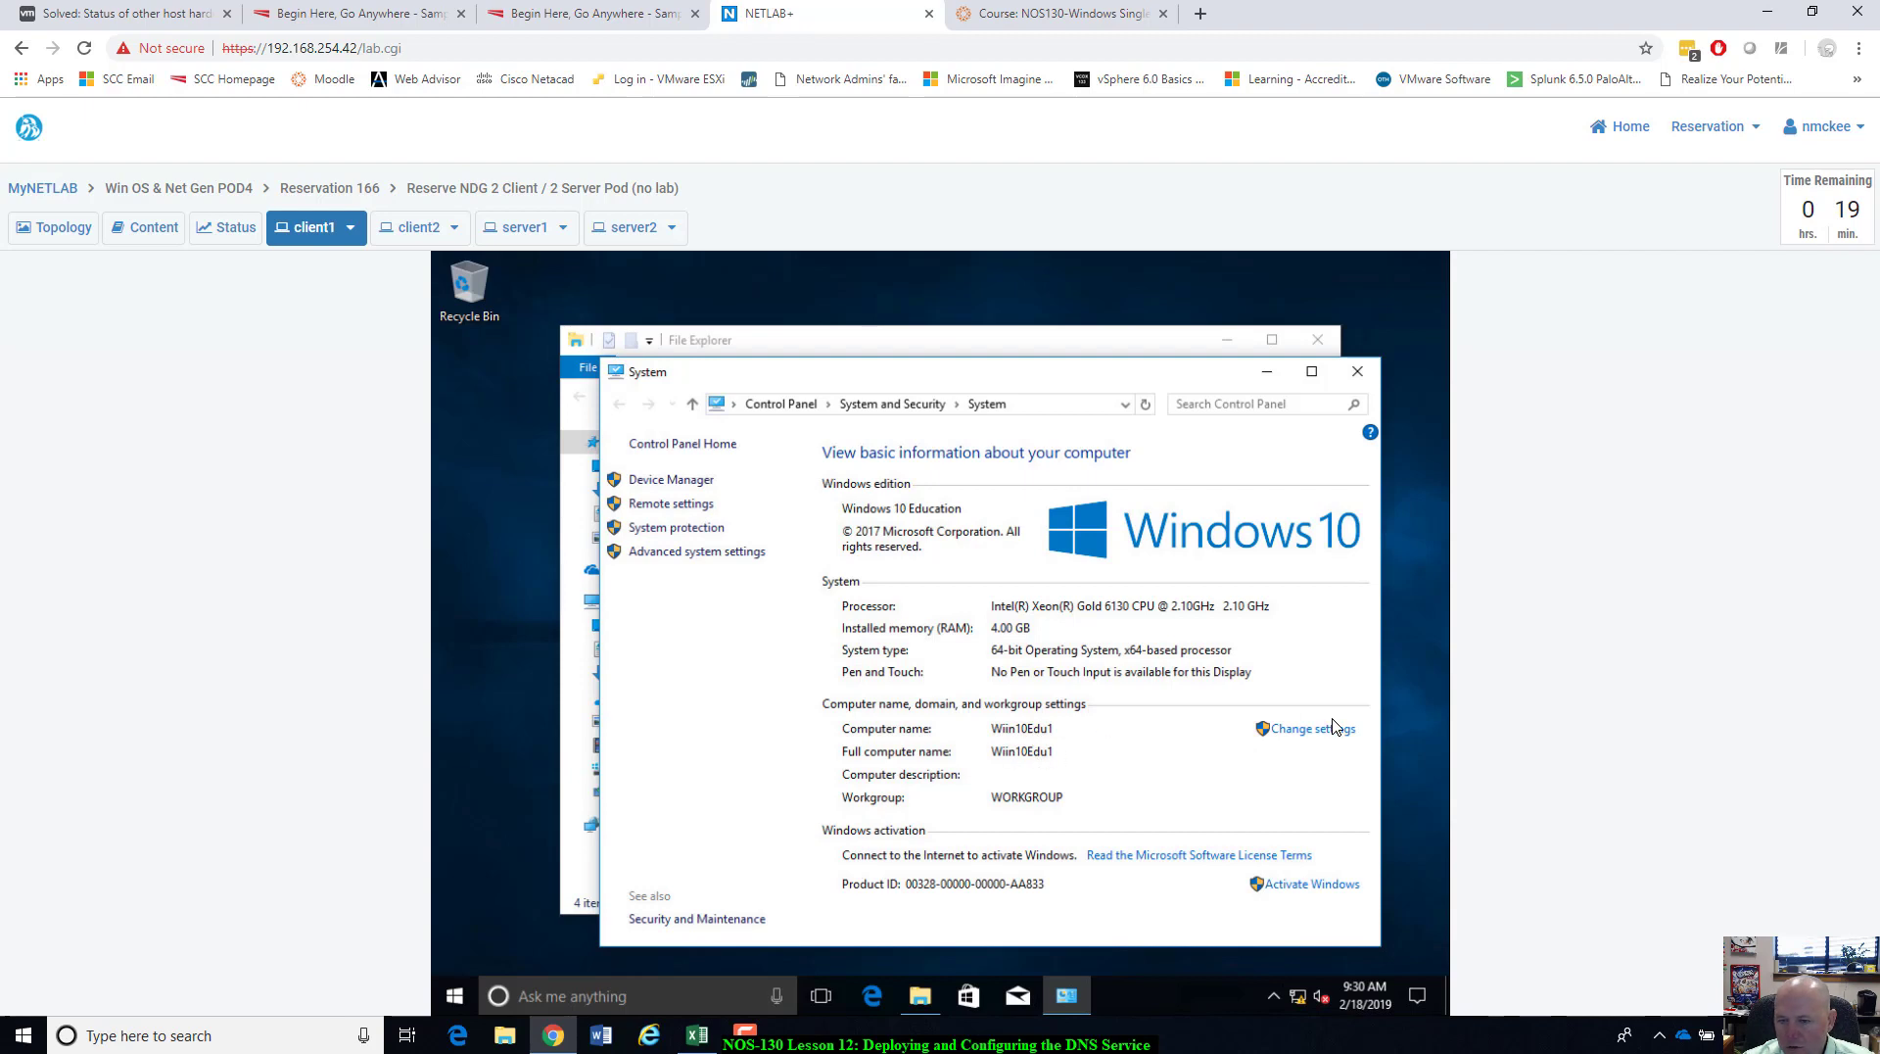
left_click(1301, 728)
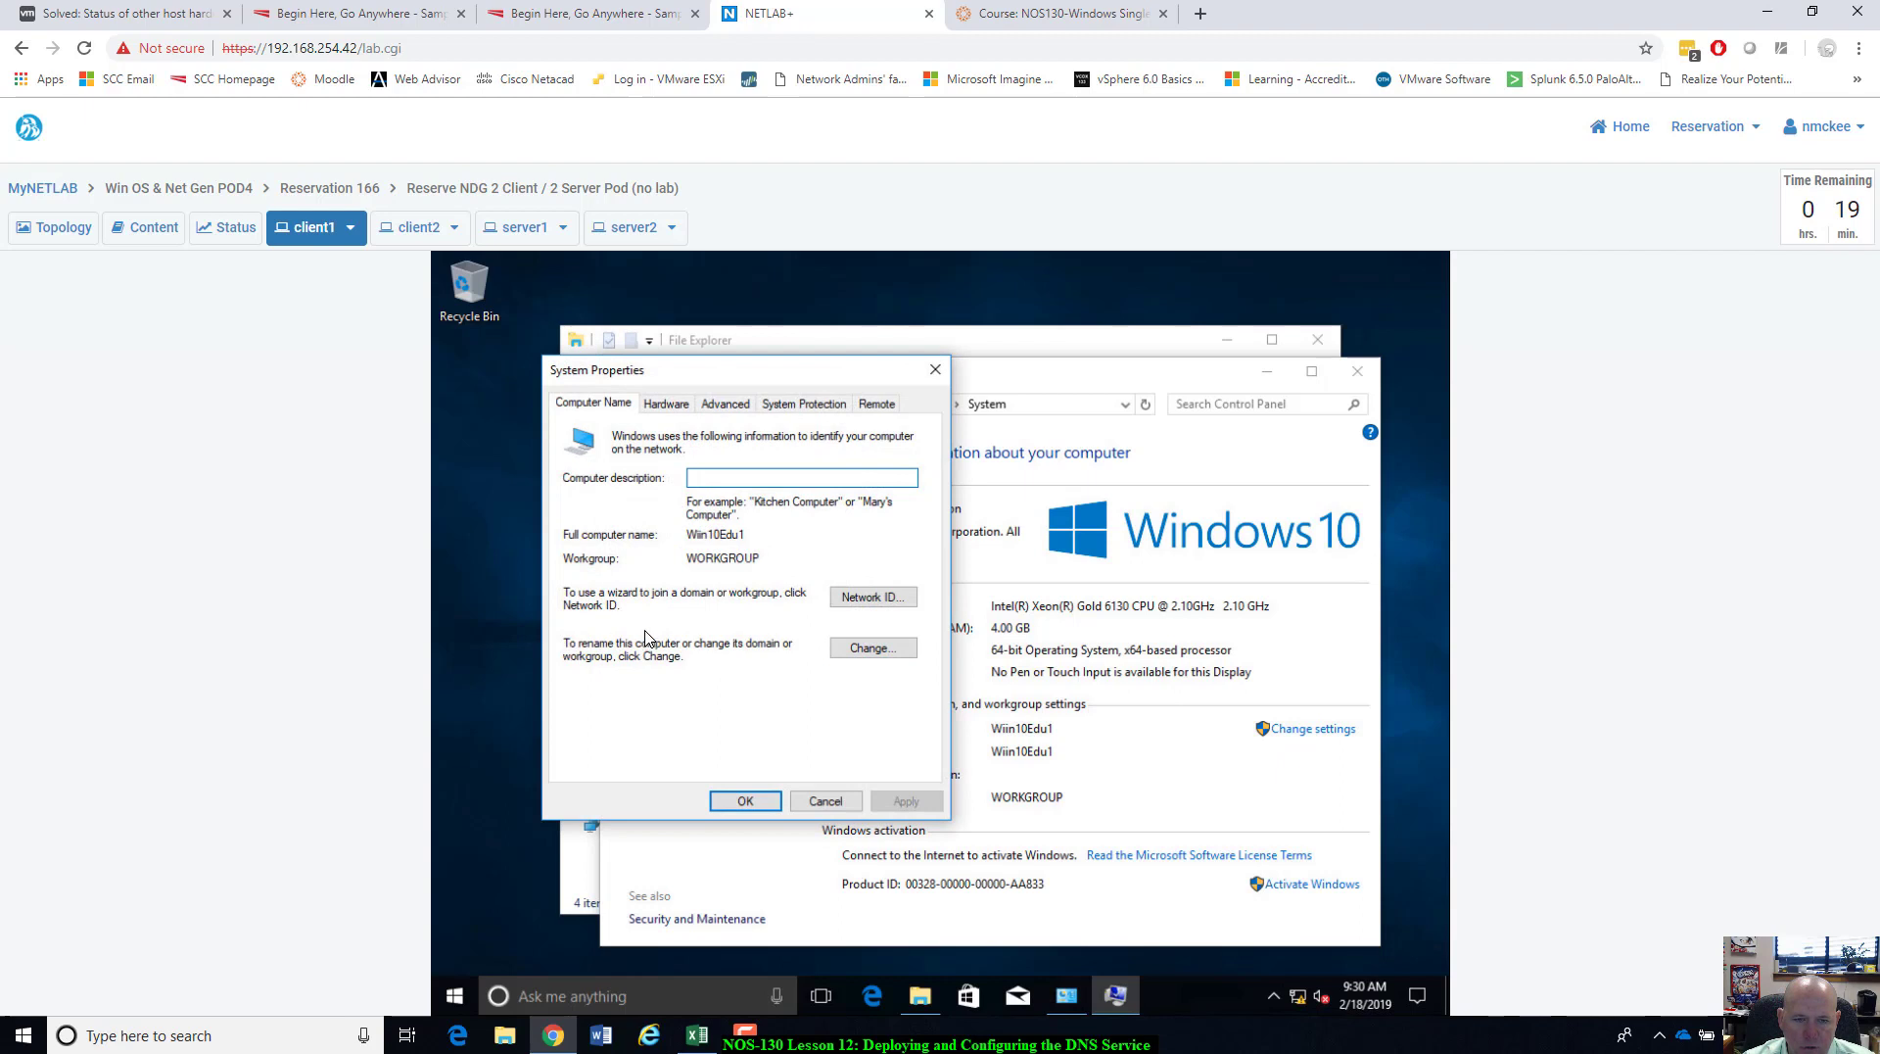
left_click(893, 649)
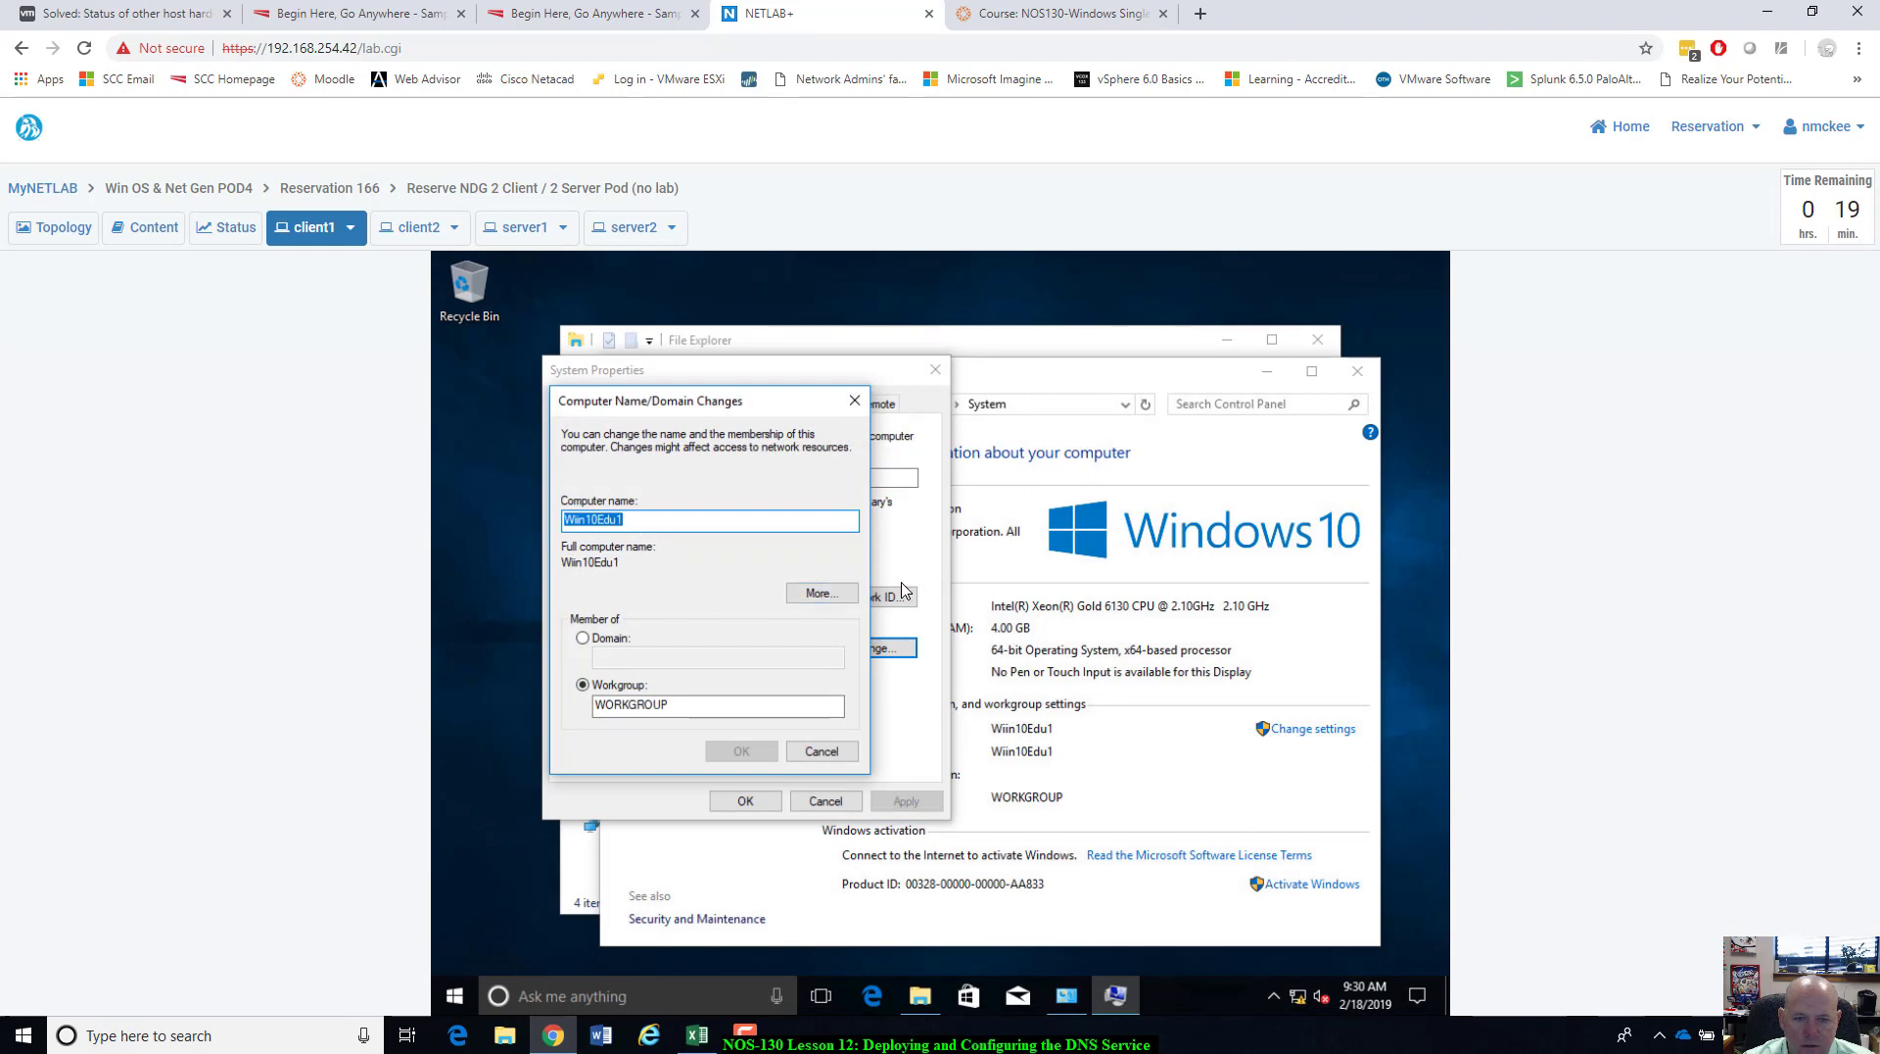
left_click(841, 599)
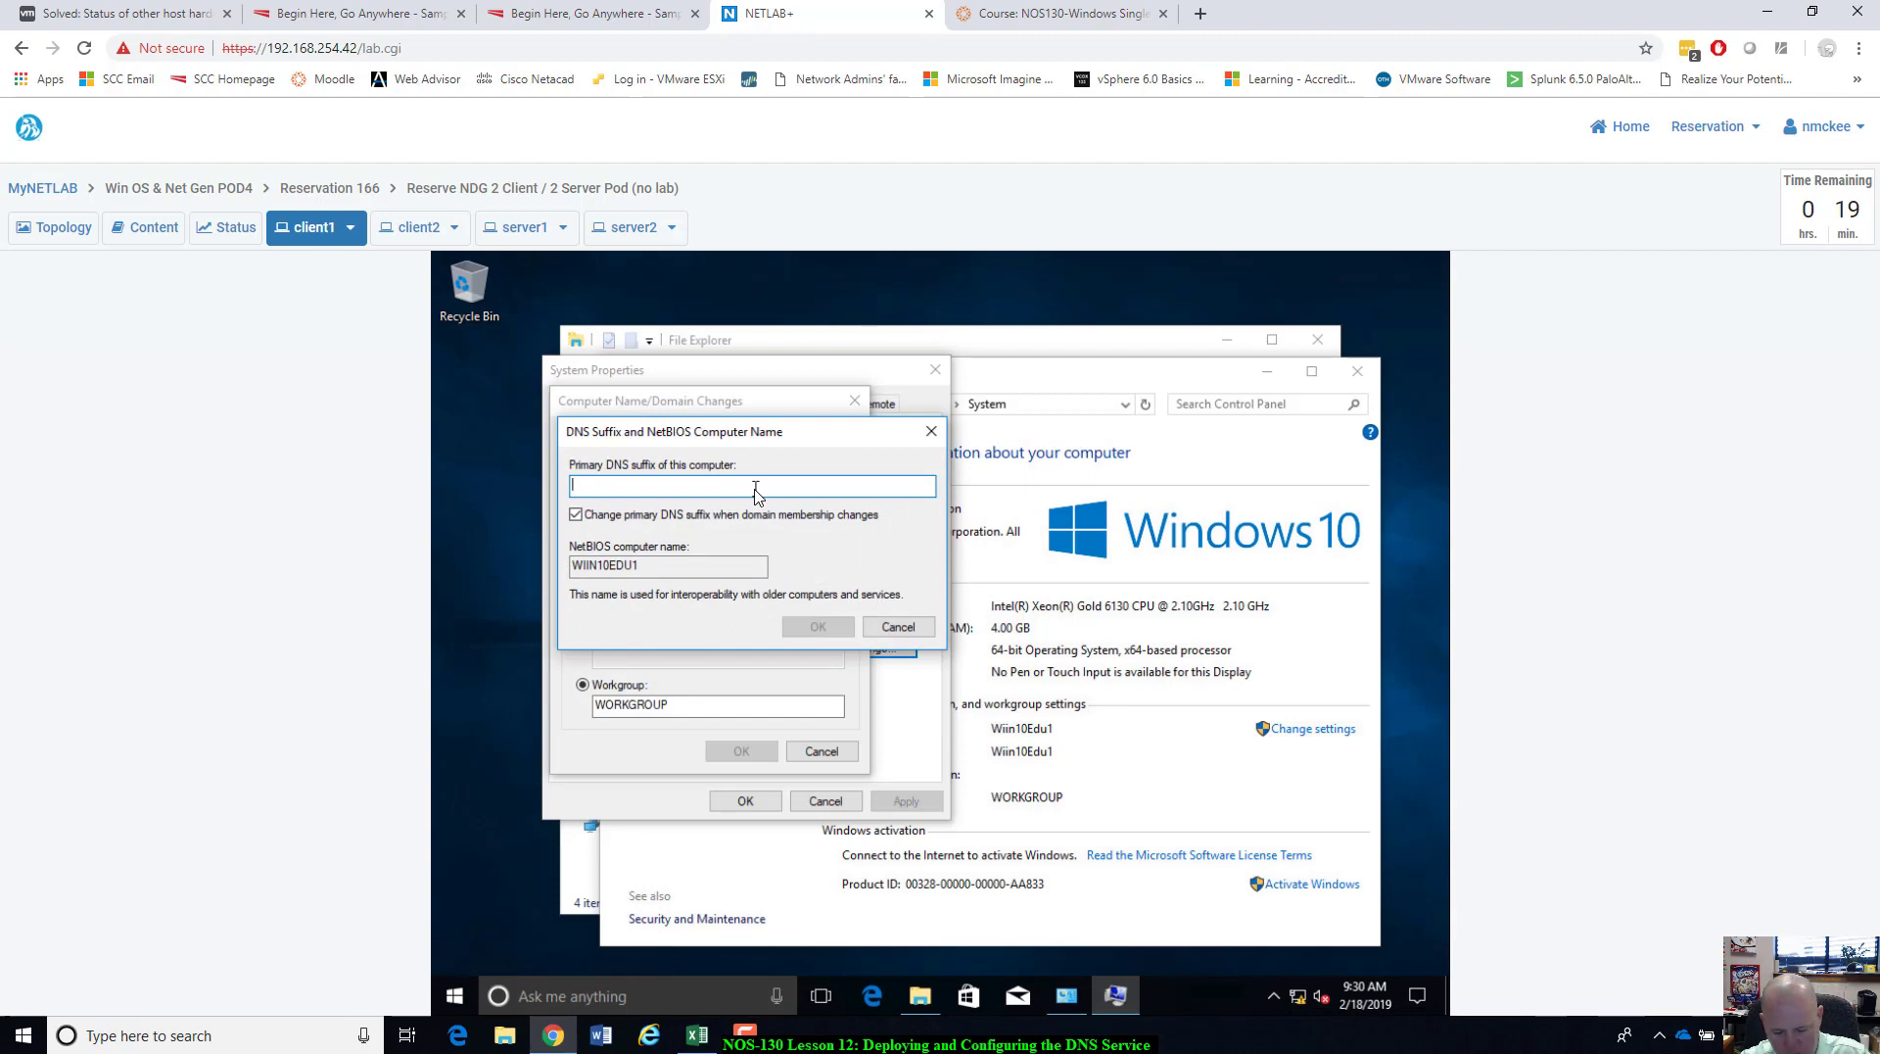
type("ntmla")
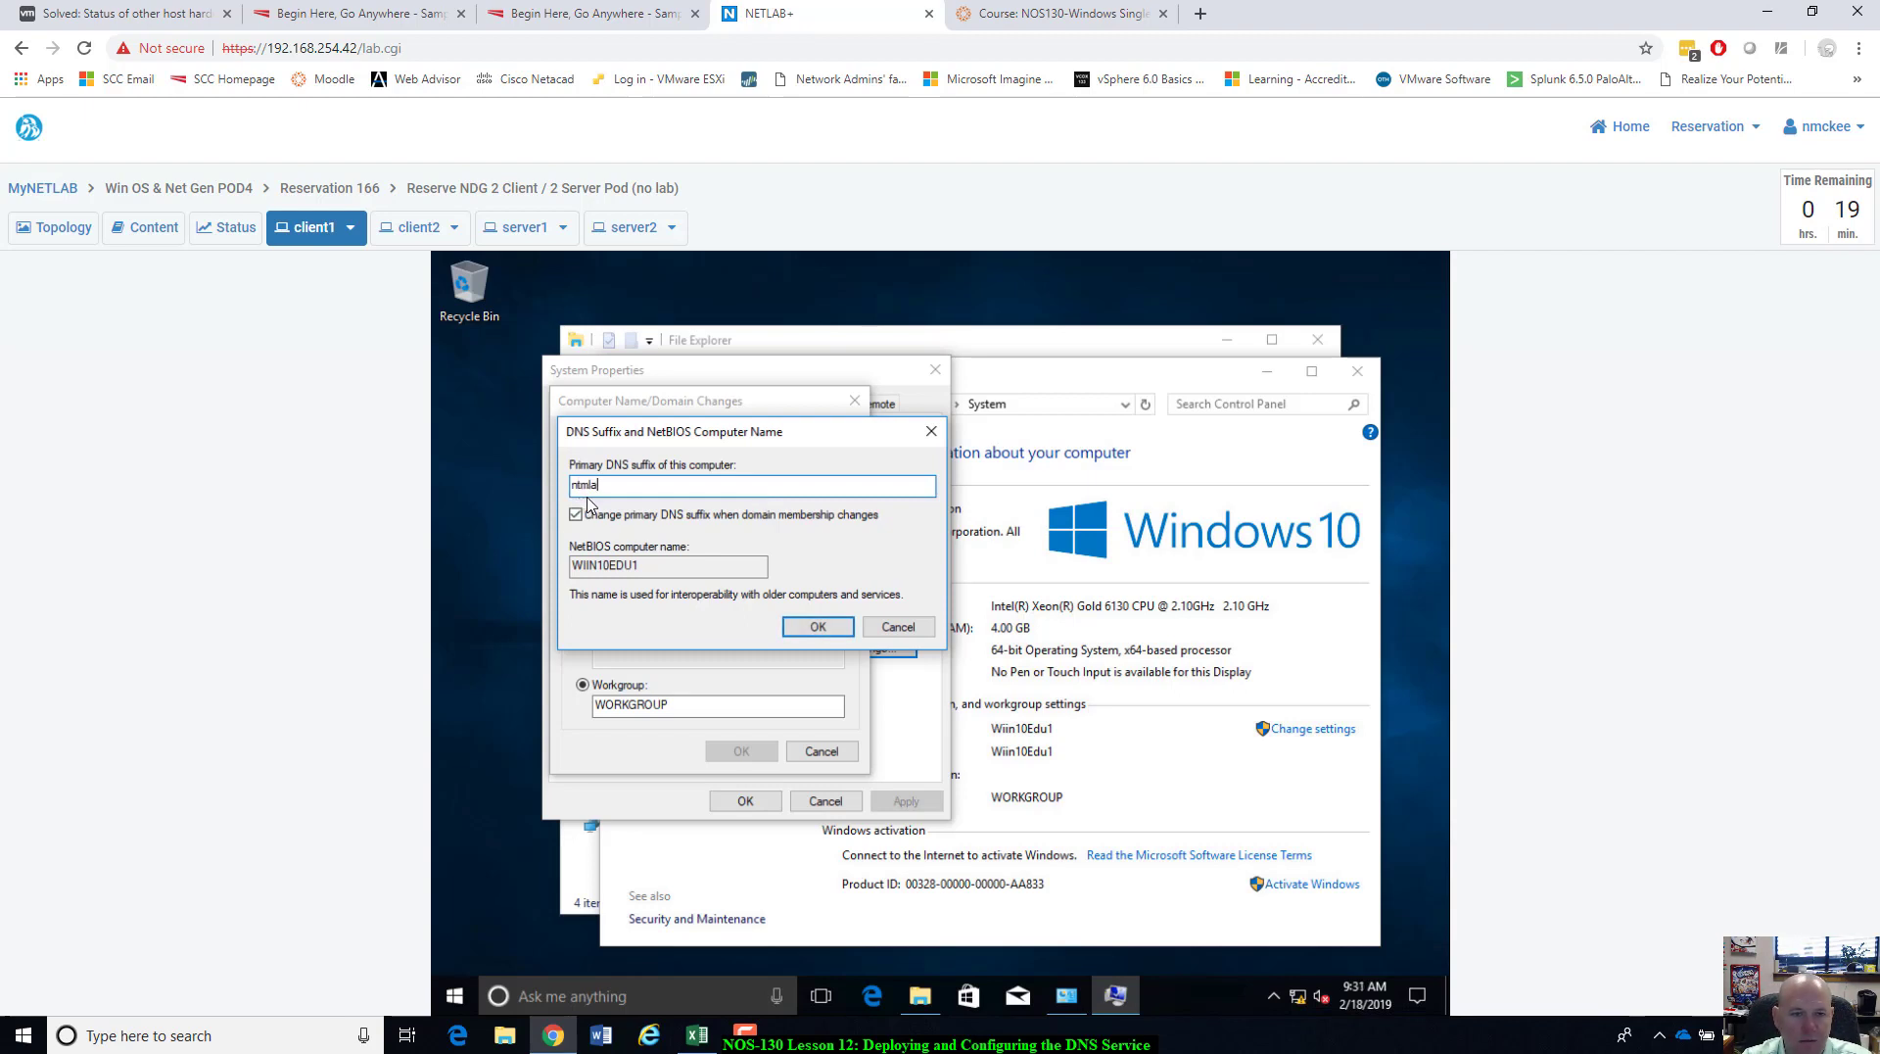
type("b.local")
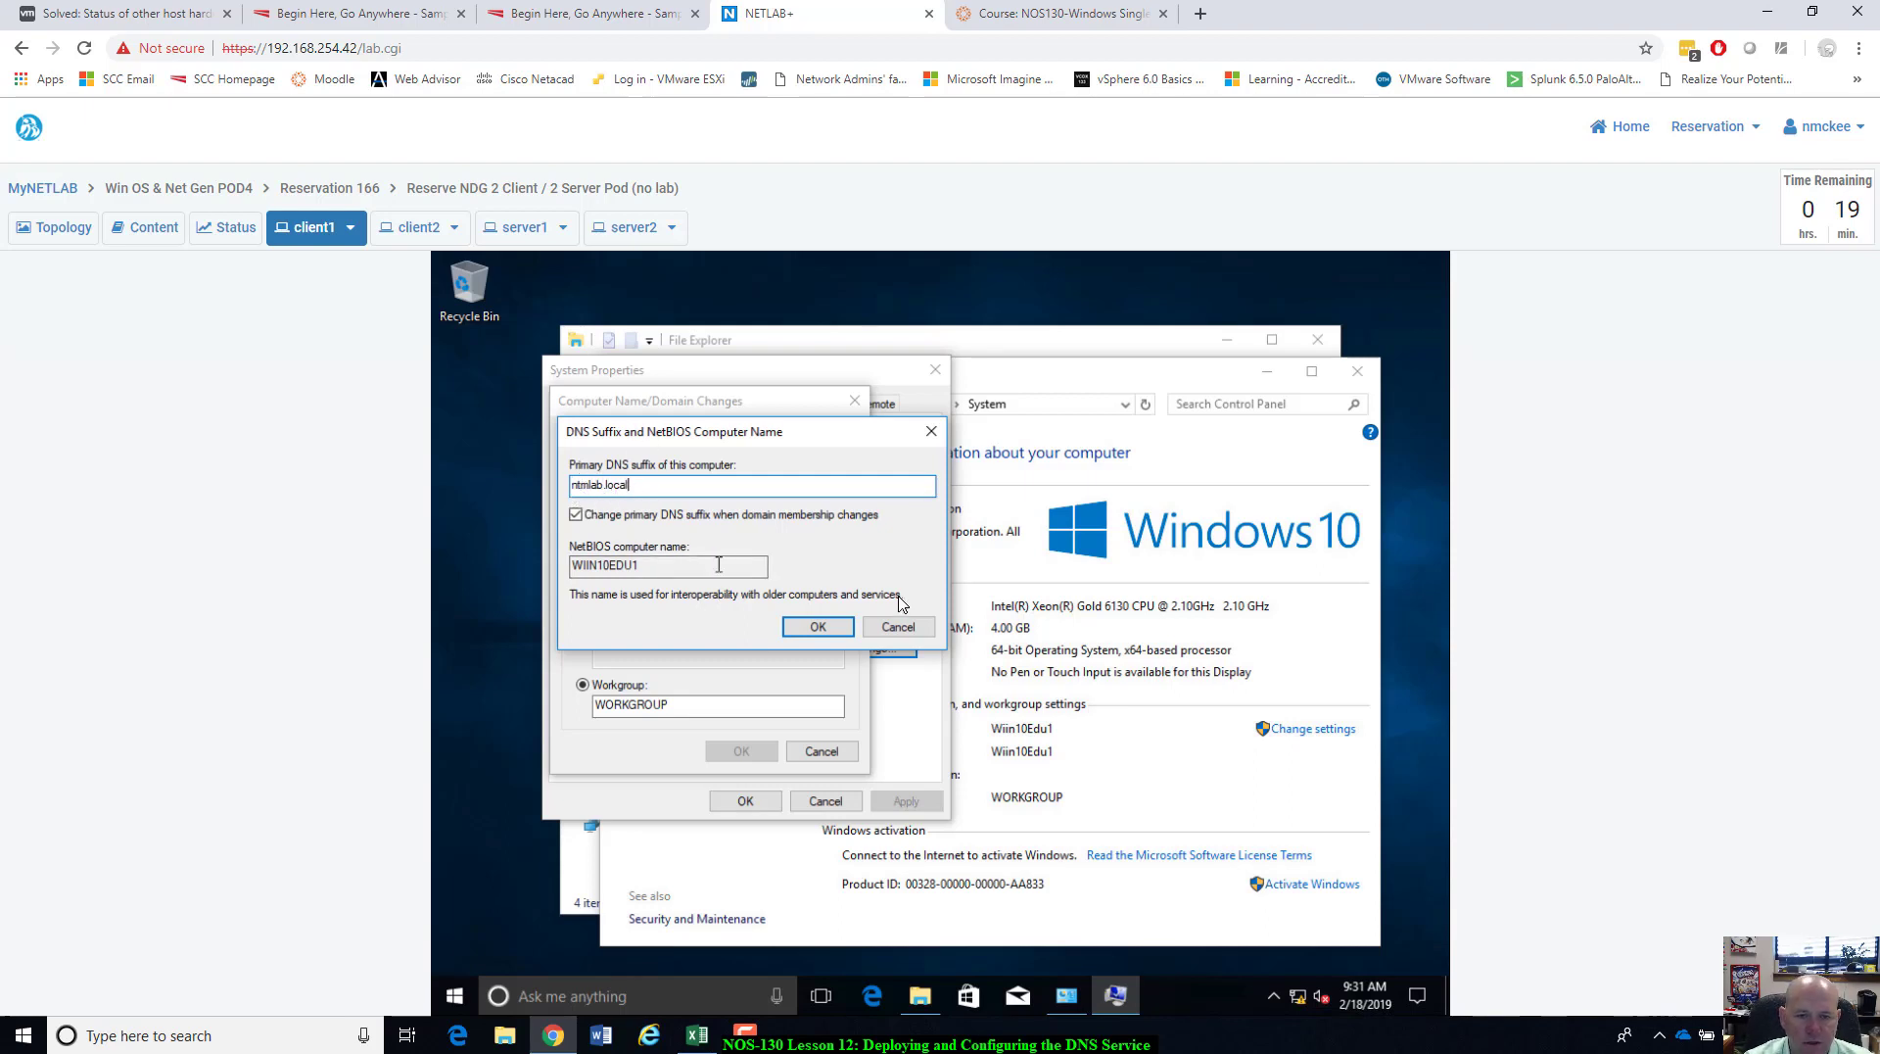
left_click(805, 637)
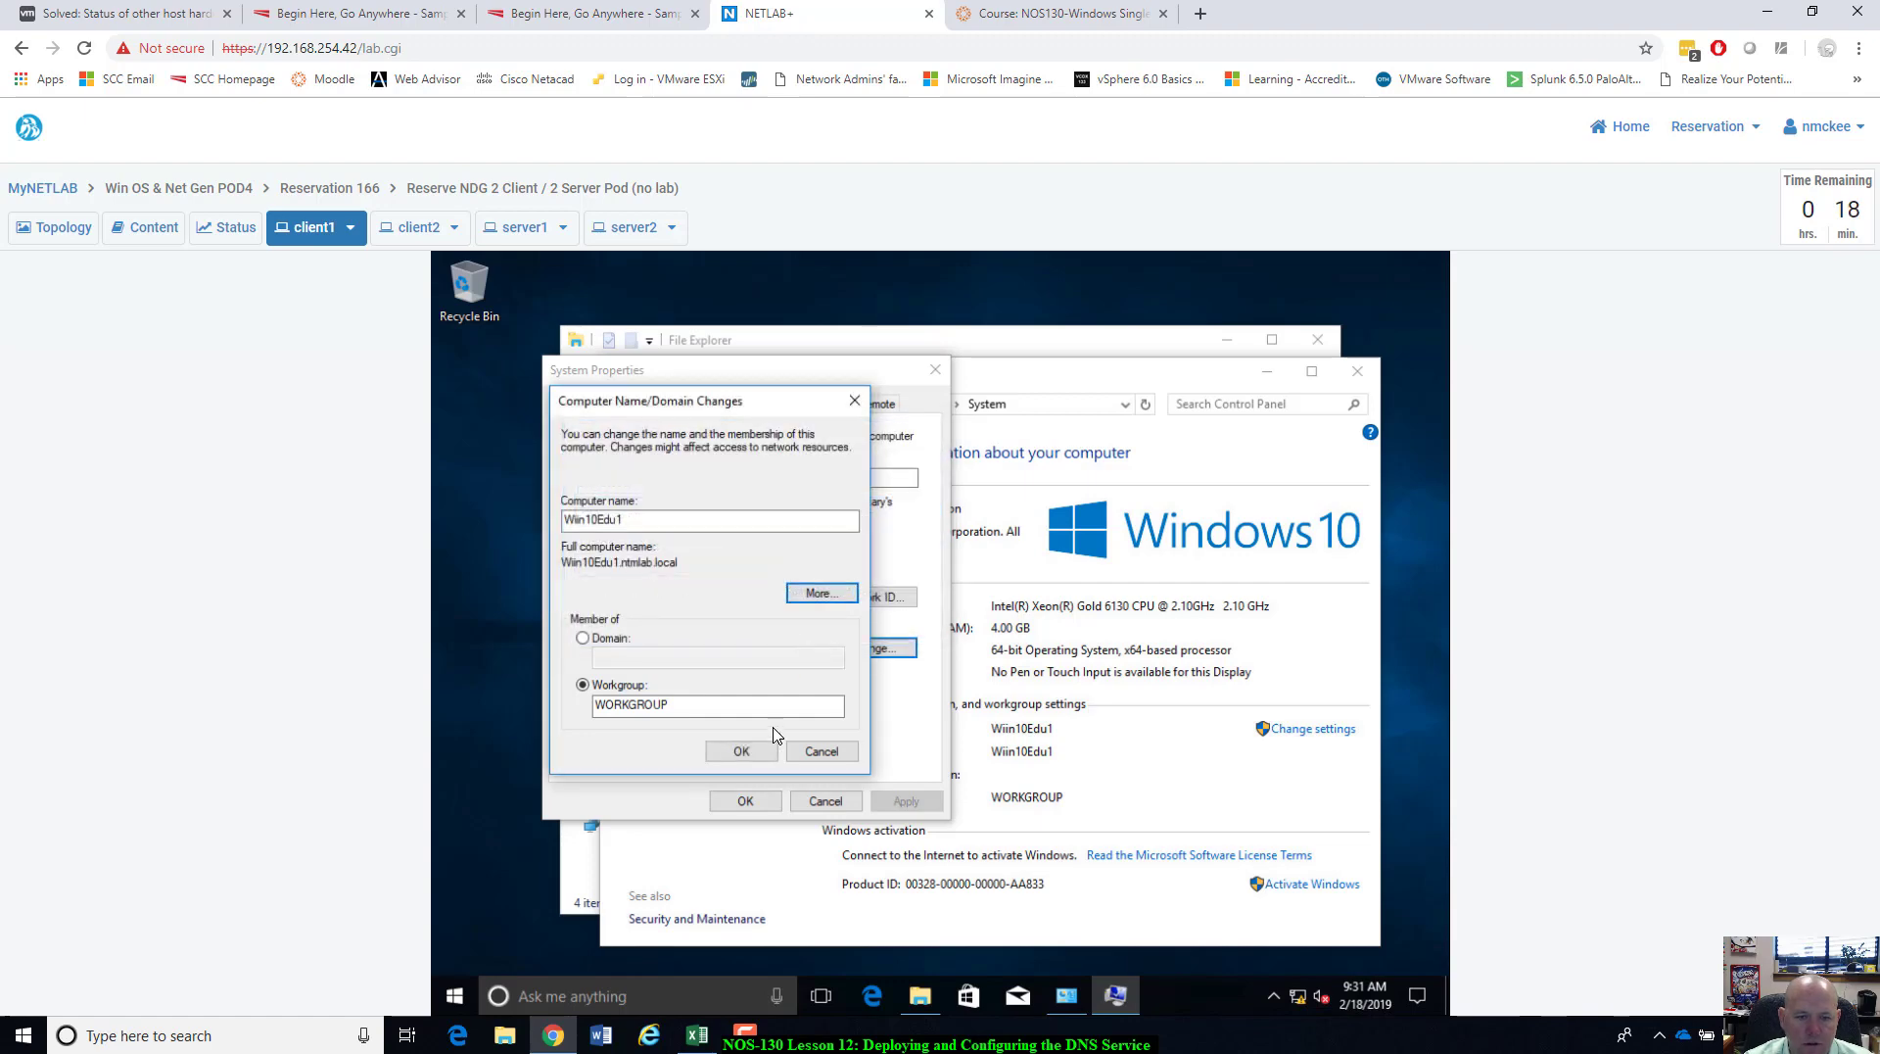
left_click(741, 751)
Close System Properties and restart client1 now to apply the change.
left_click(1060, 651)
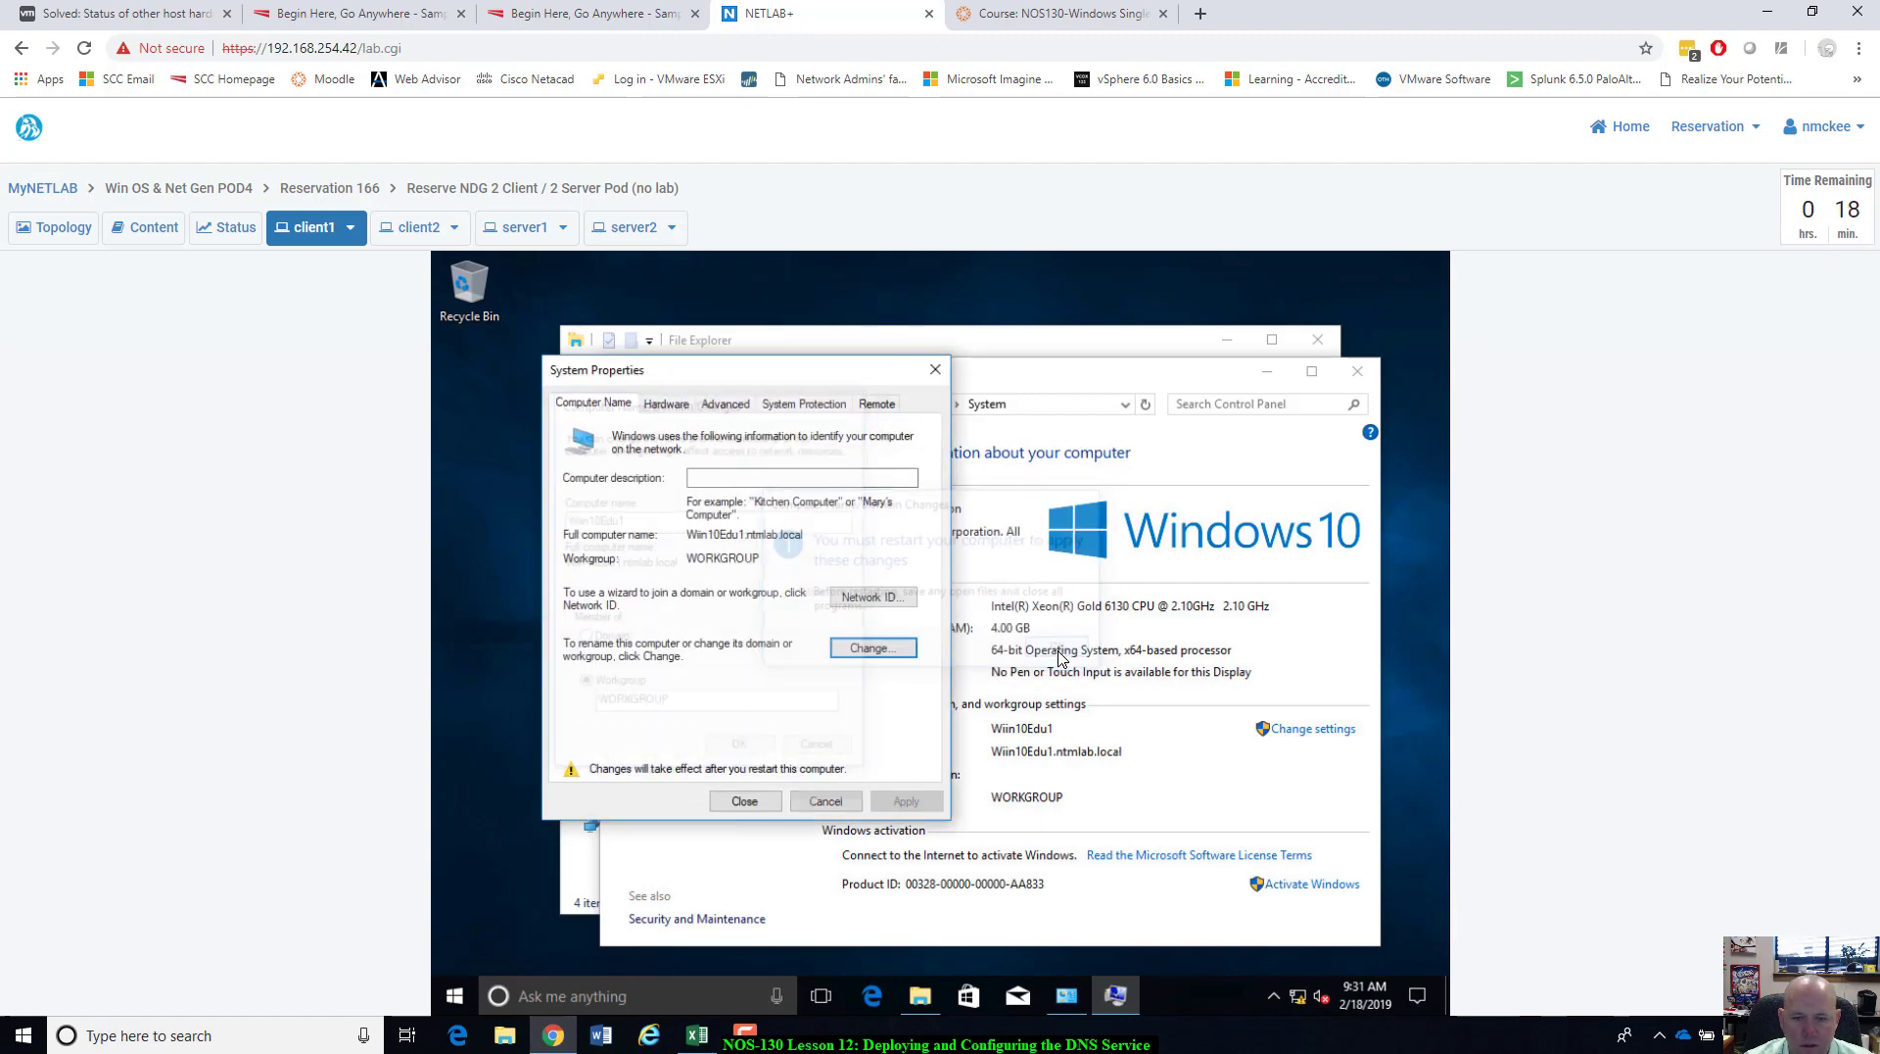
left_click(734, 804)
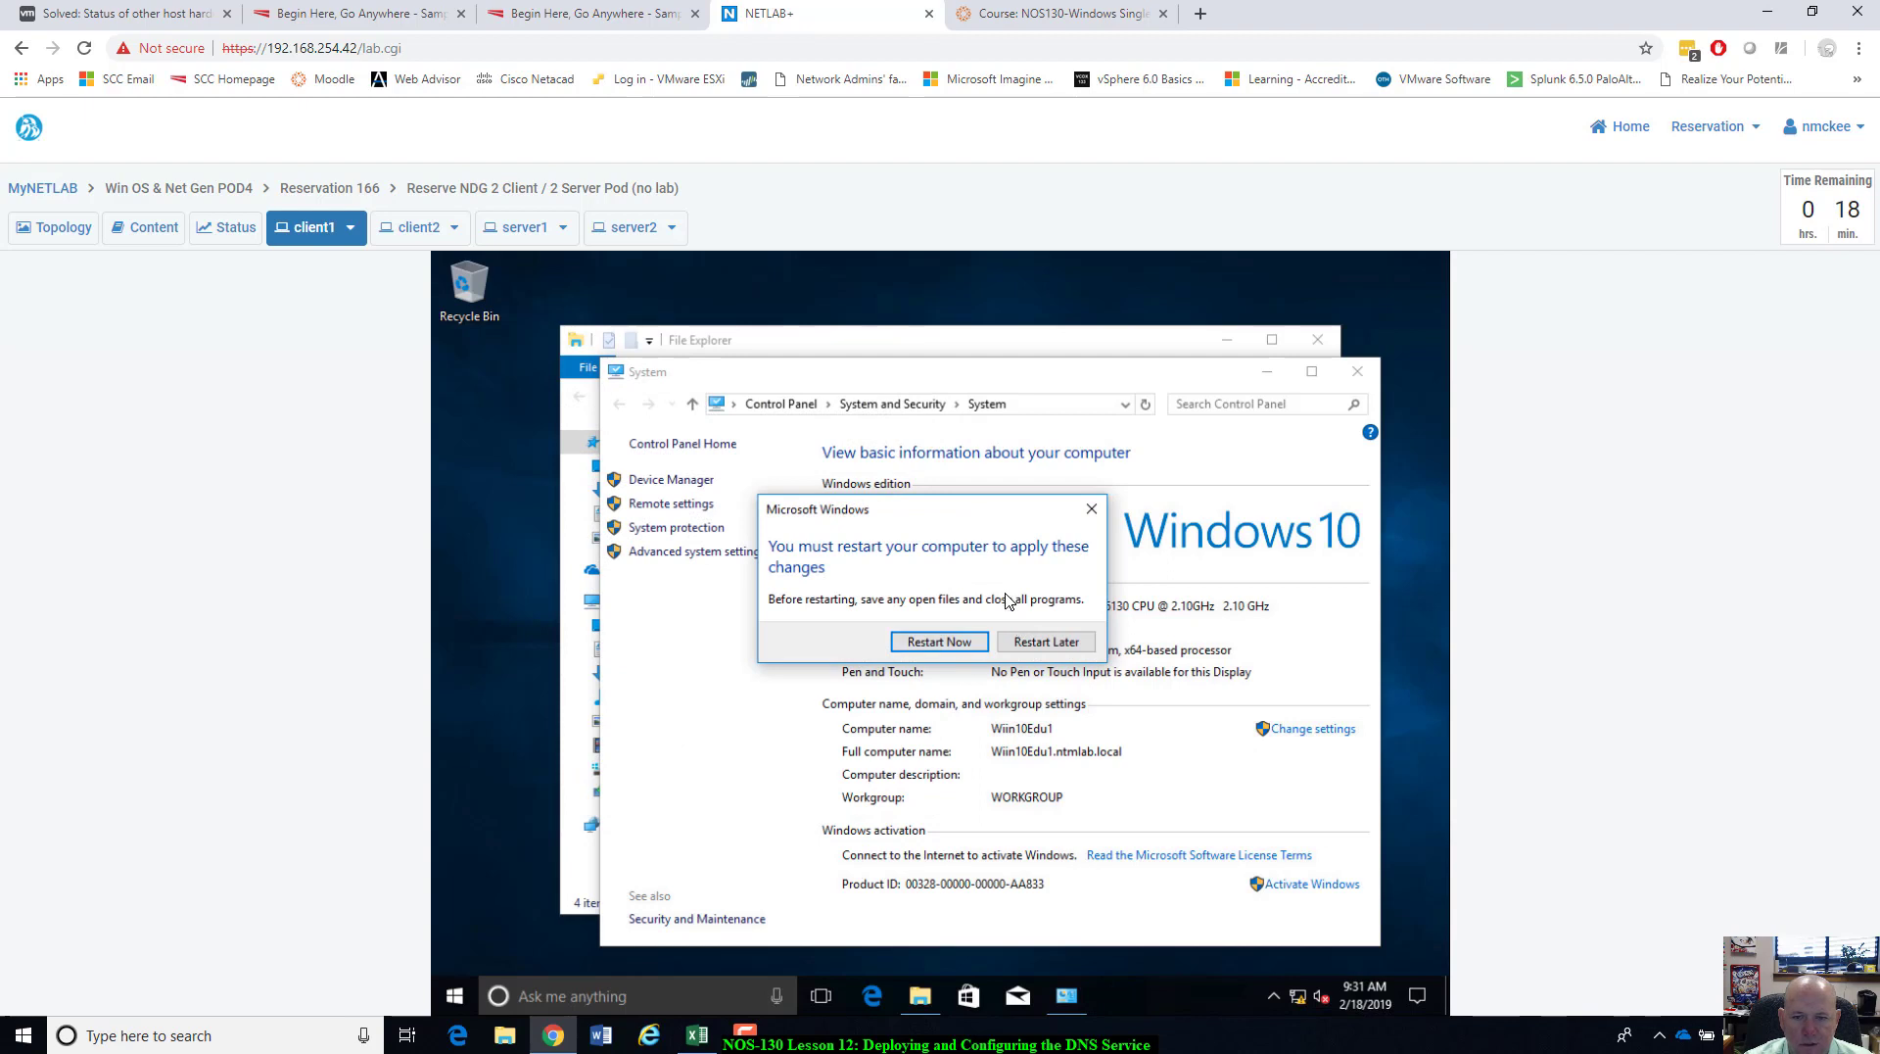
left_click(956, 643)
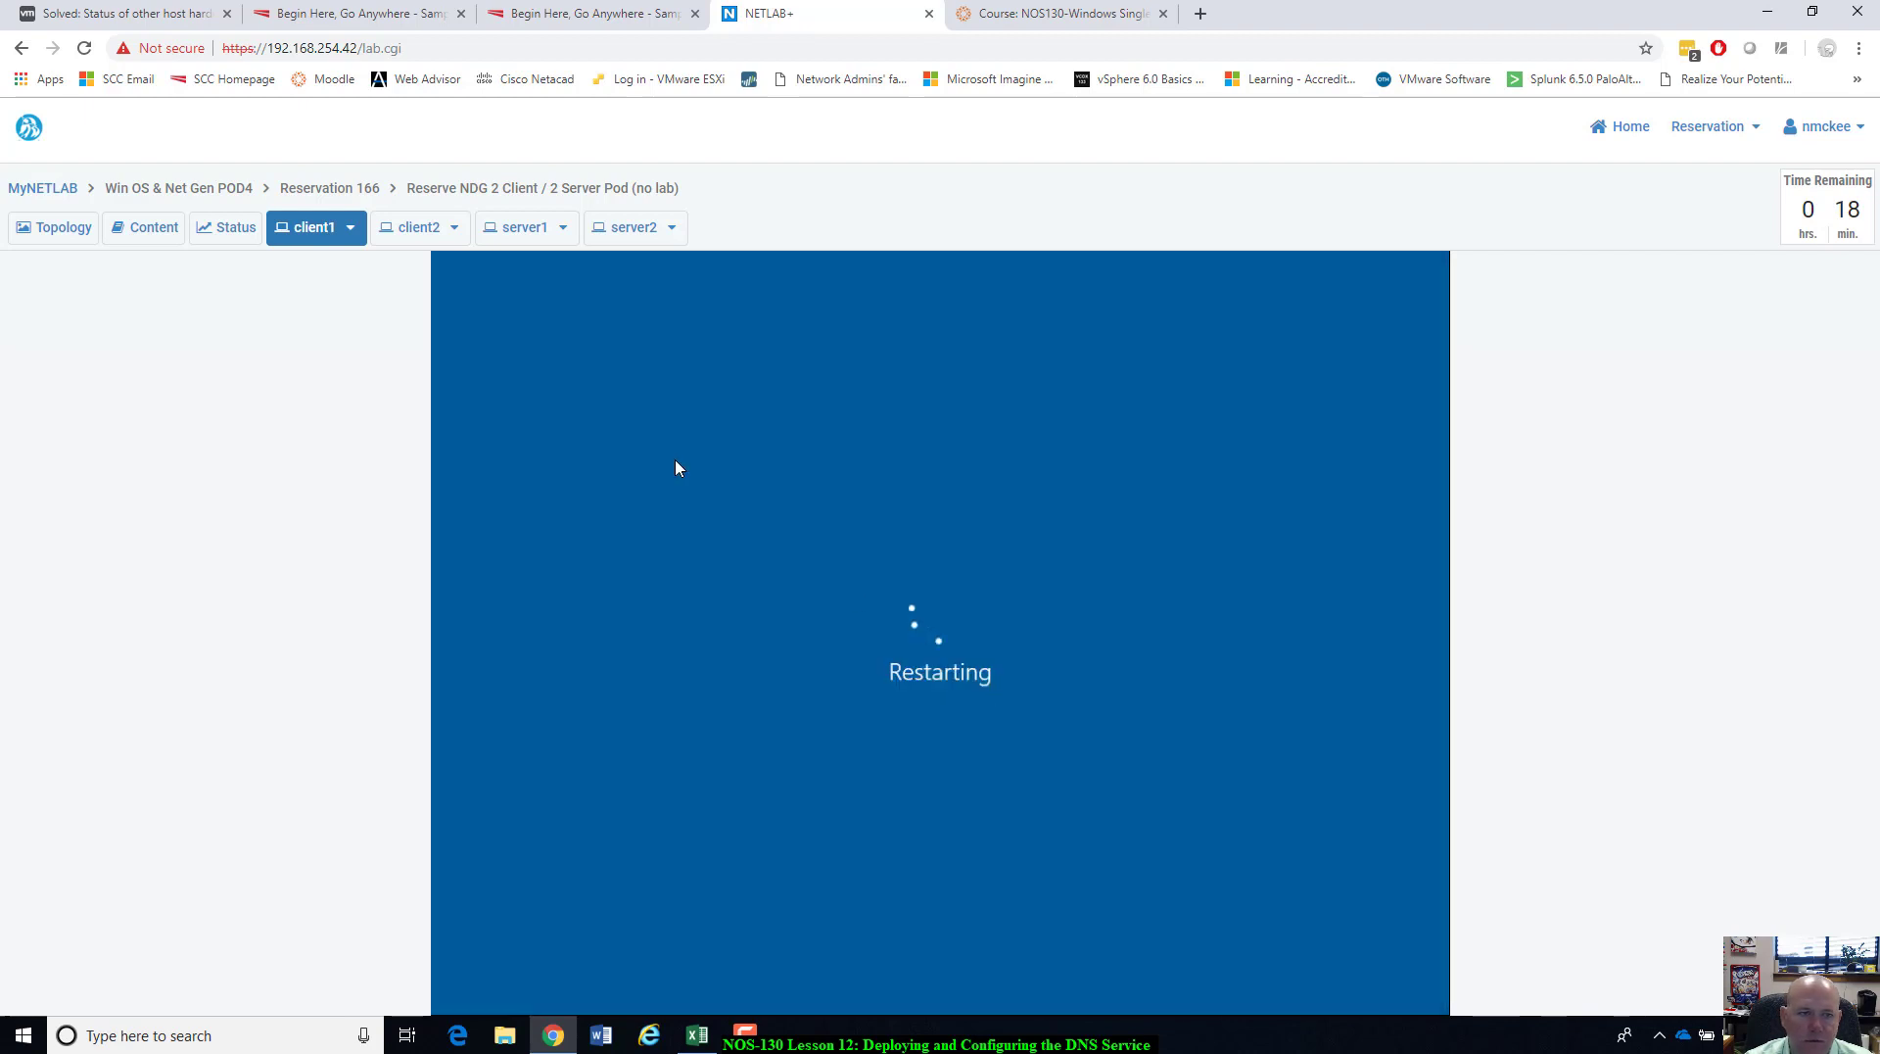
Open DNS Manager for server1 from Server Manager's DNS page, maximize it, and select Forward Lookup Zones.
left_click(516, 233)
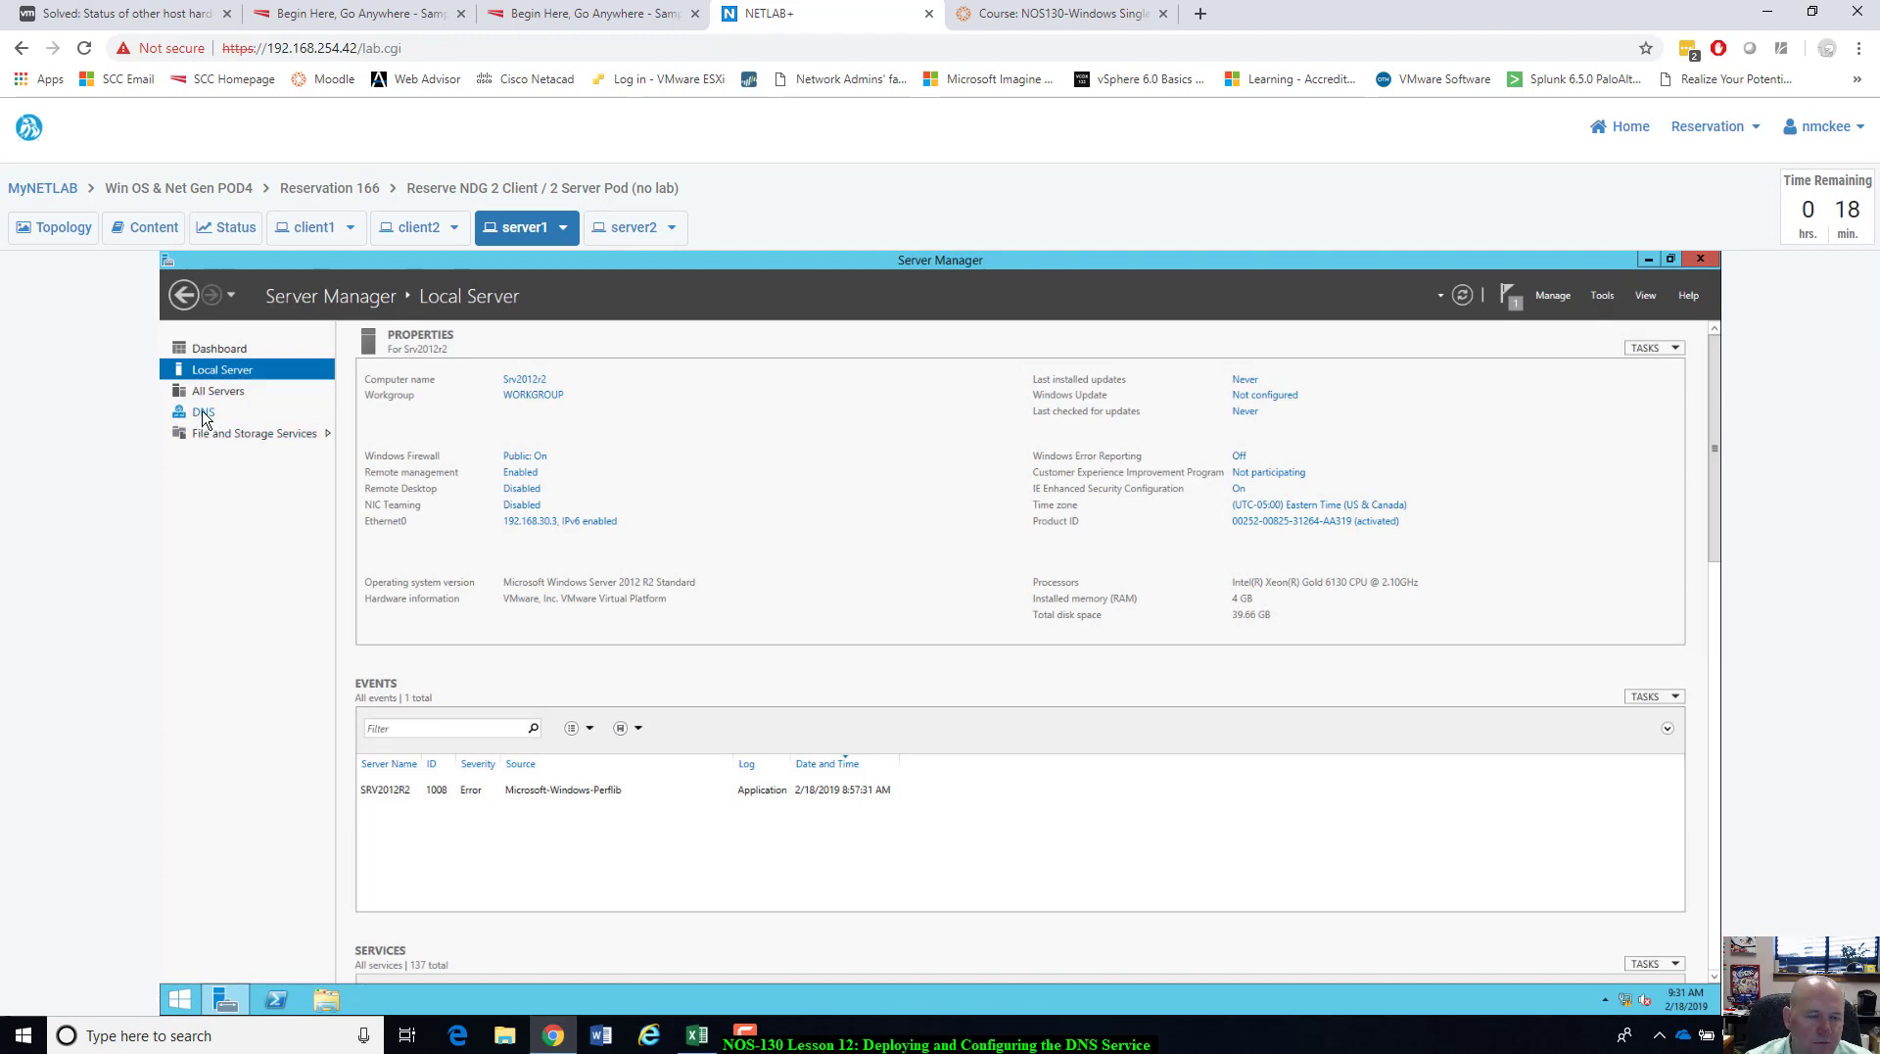
left_click(203, 414)
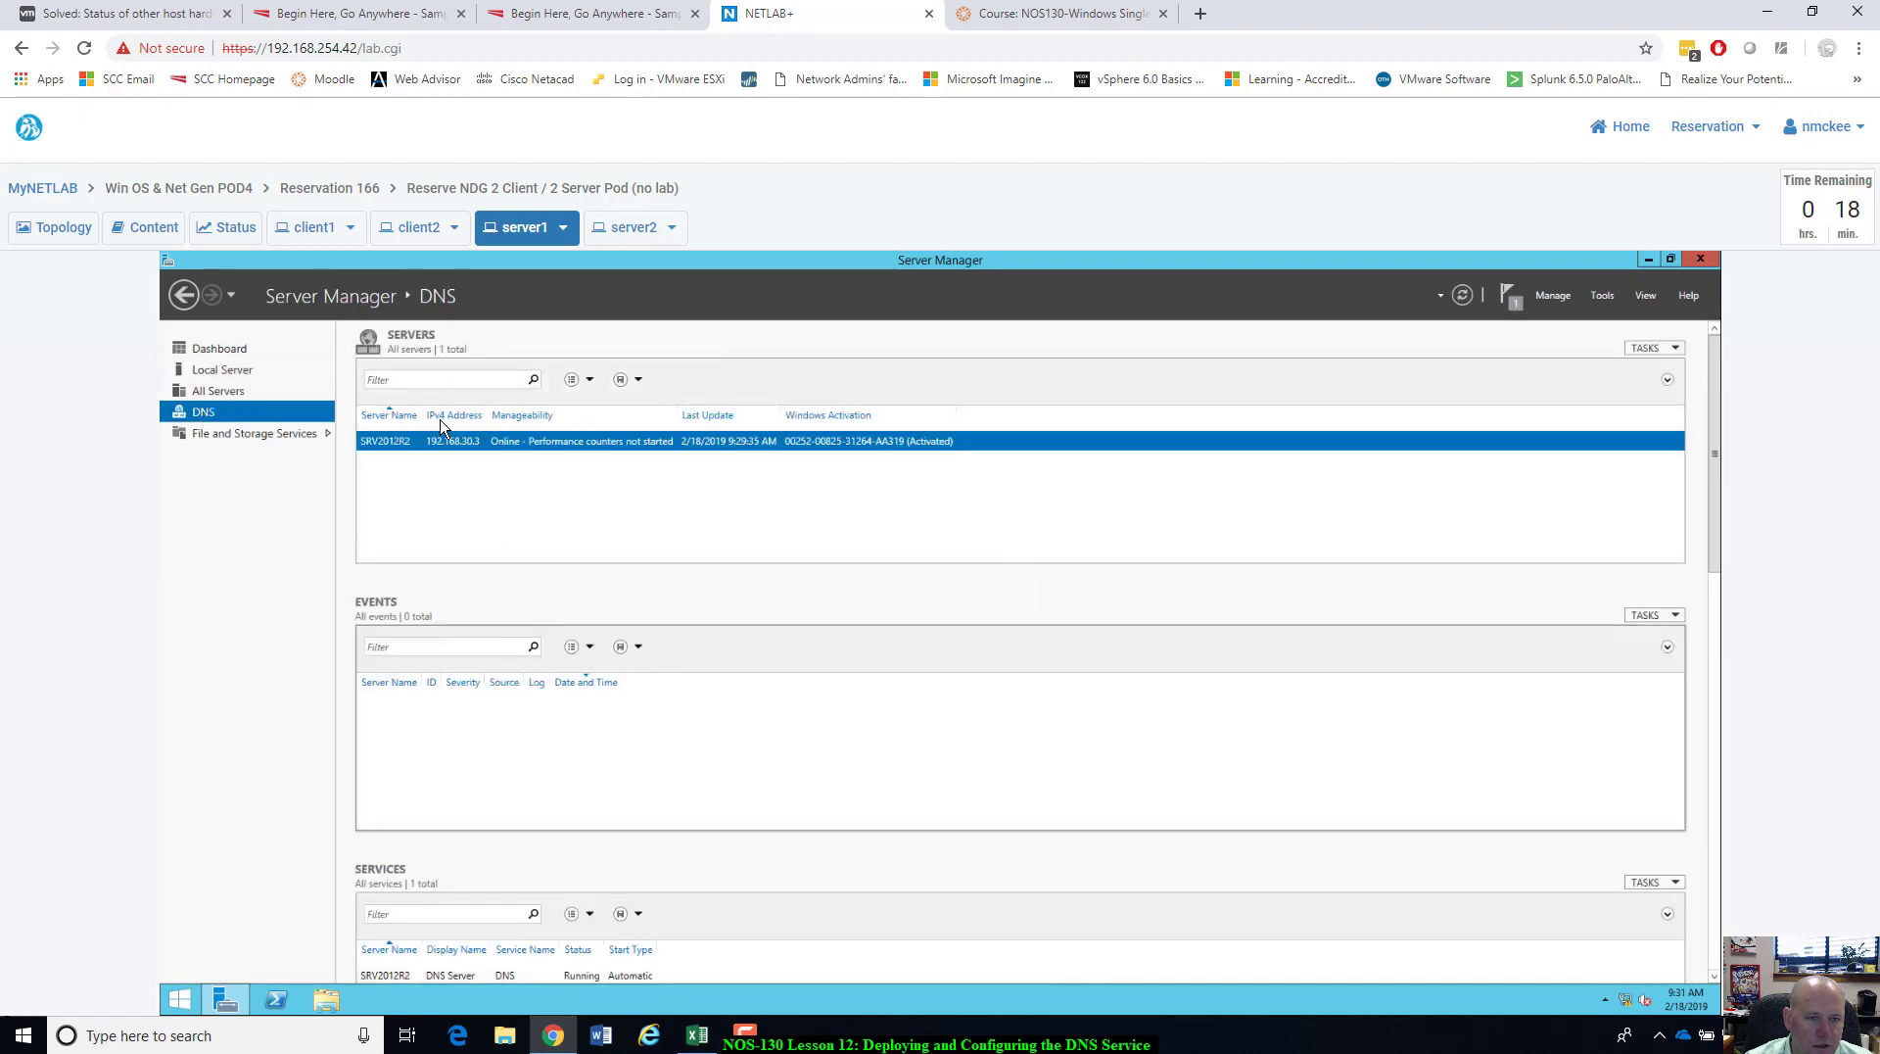
right_click(405, 443)
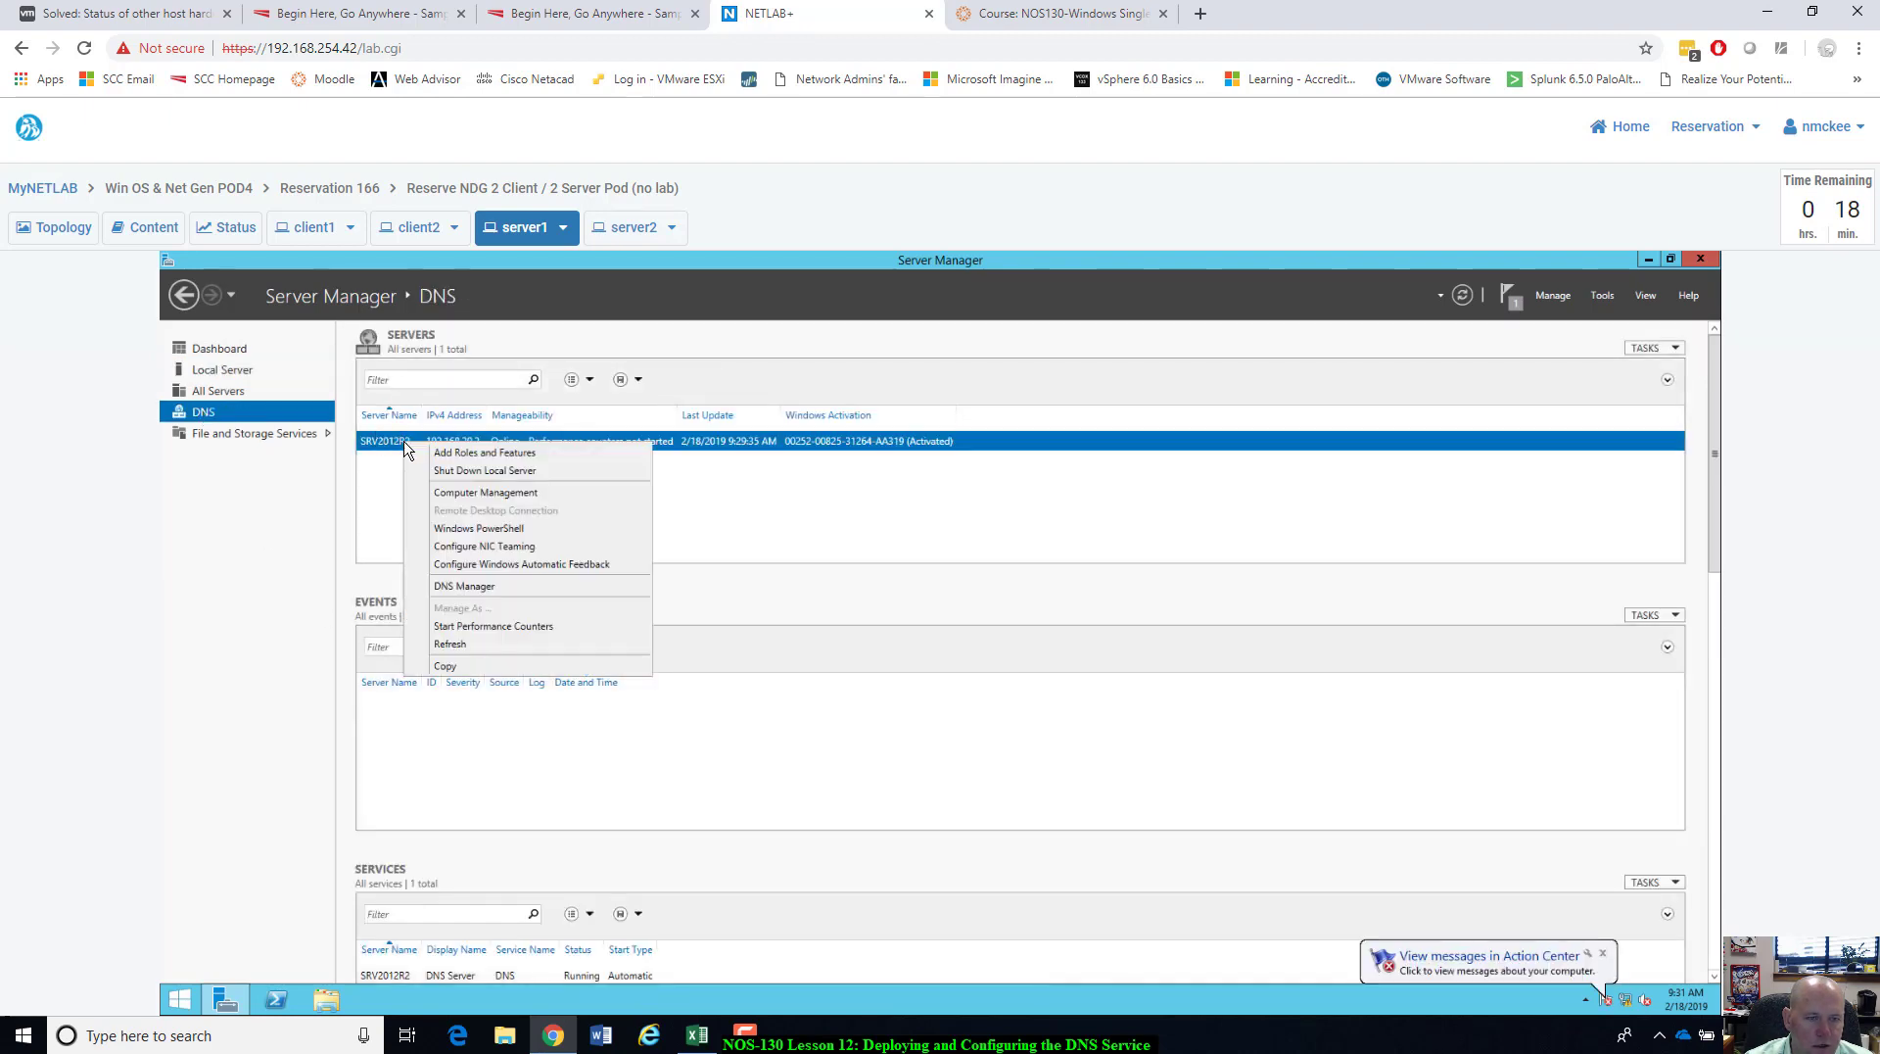
left_click(442, 589)
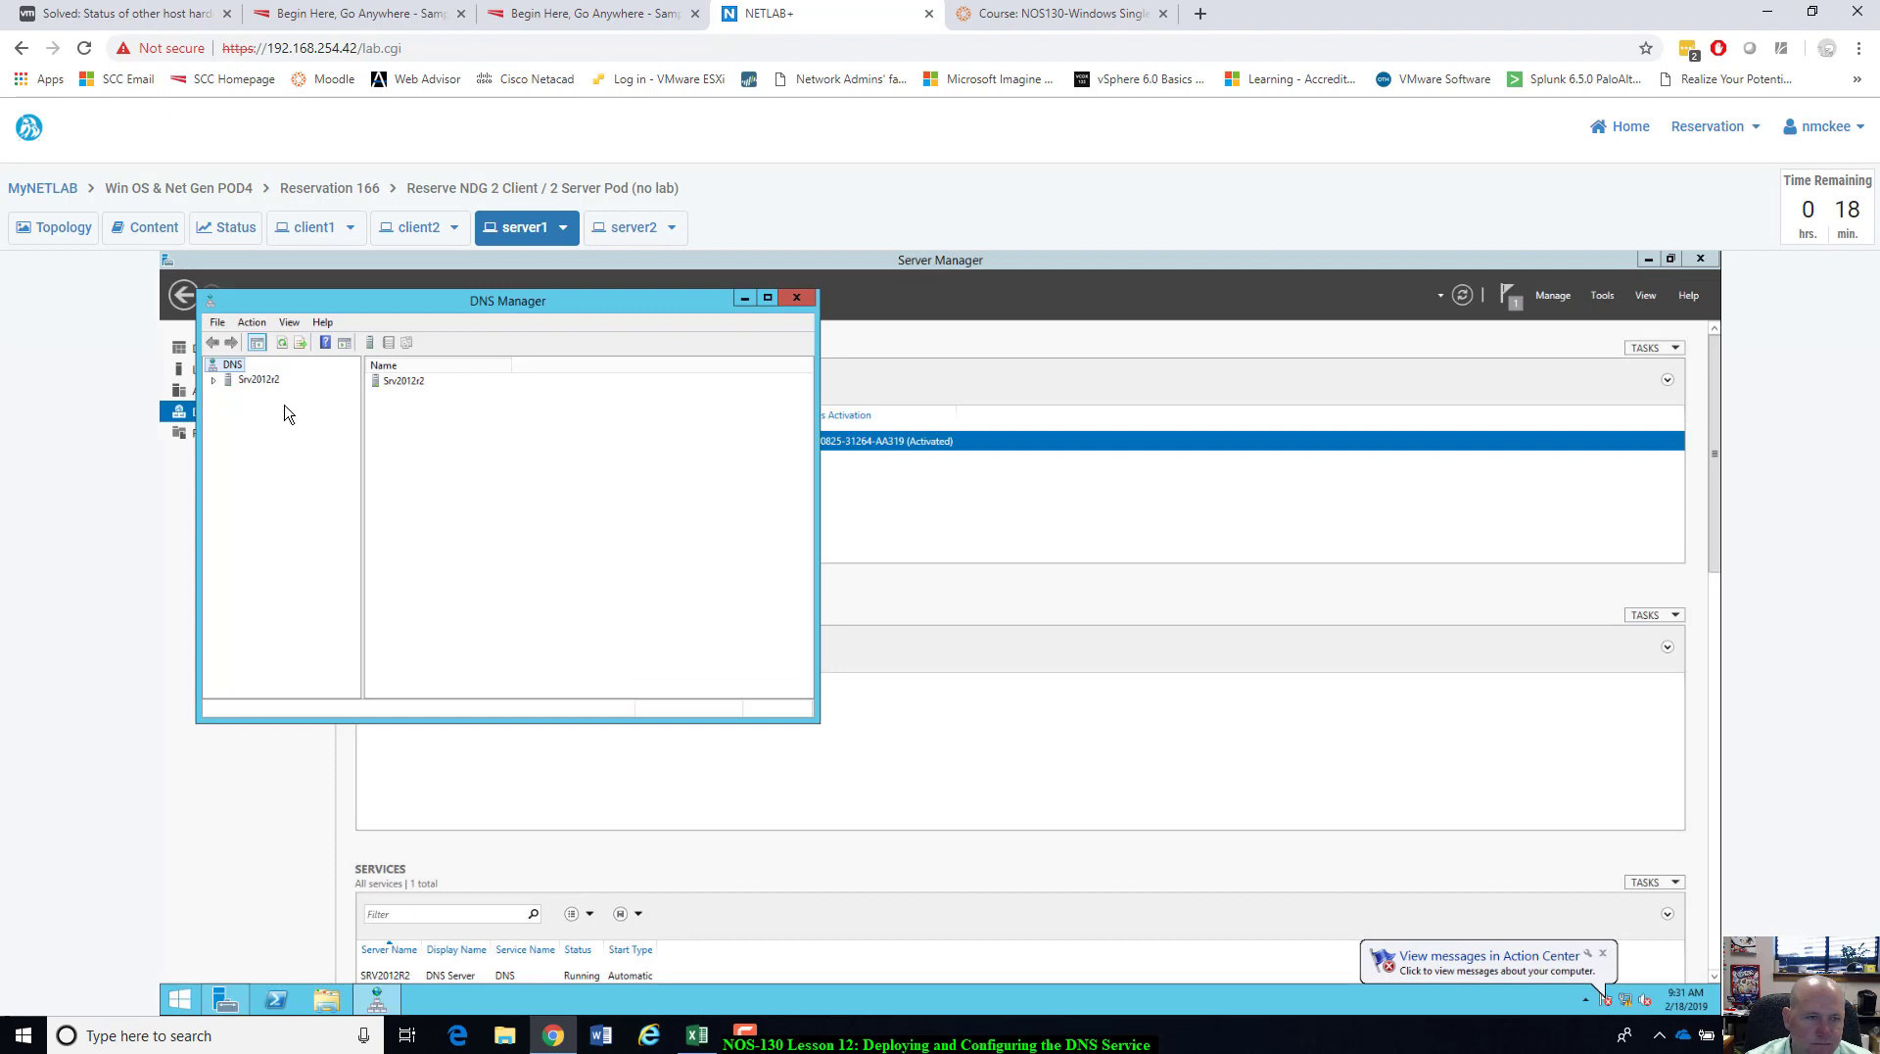
mouse_move(504, 290)
left_mouse_down()
mouse_move(516, 312)
mouse_move(538, 303)
left_mouse_up()
left_click(764, 309)
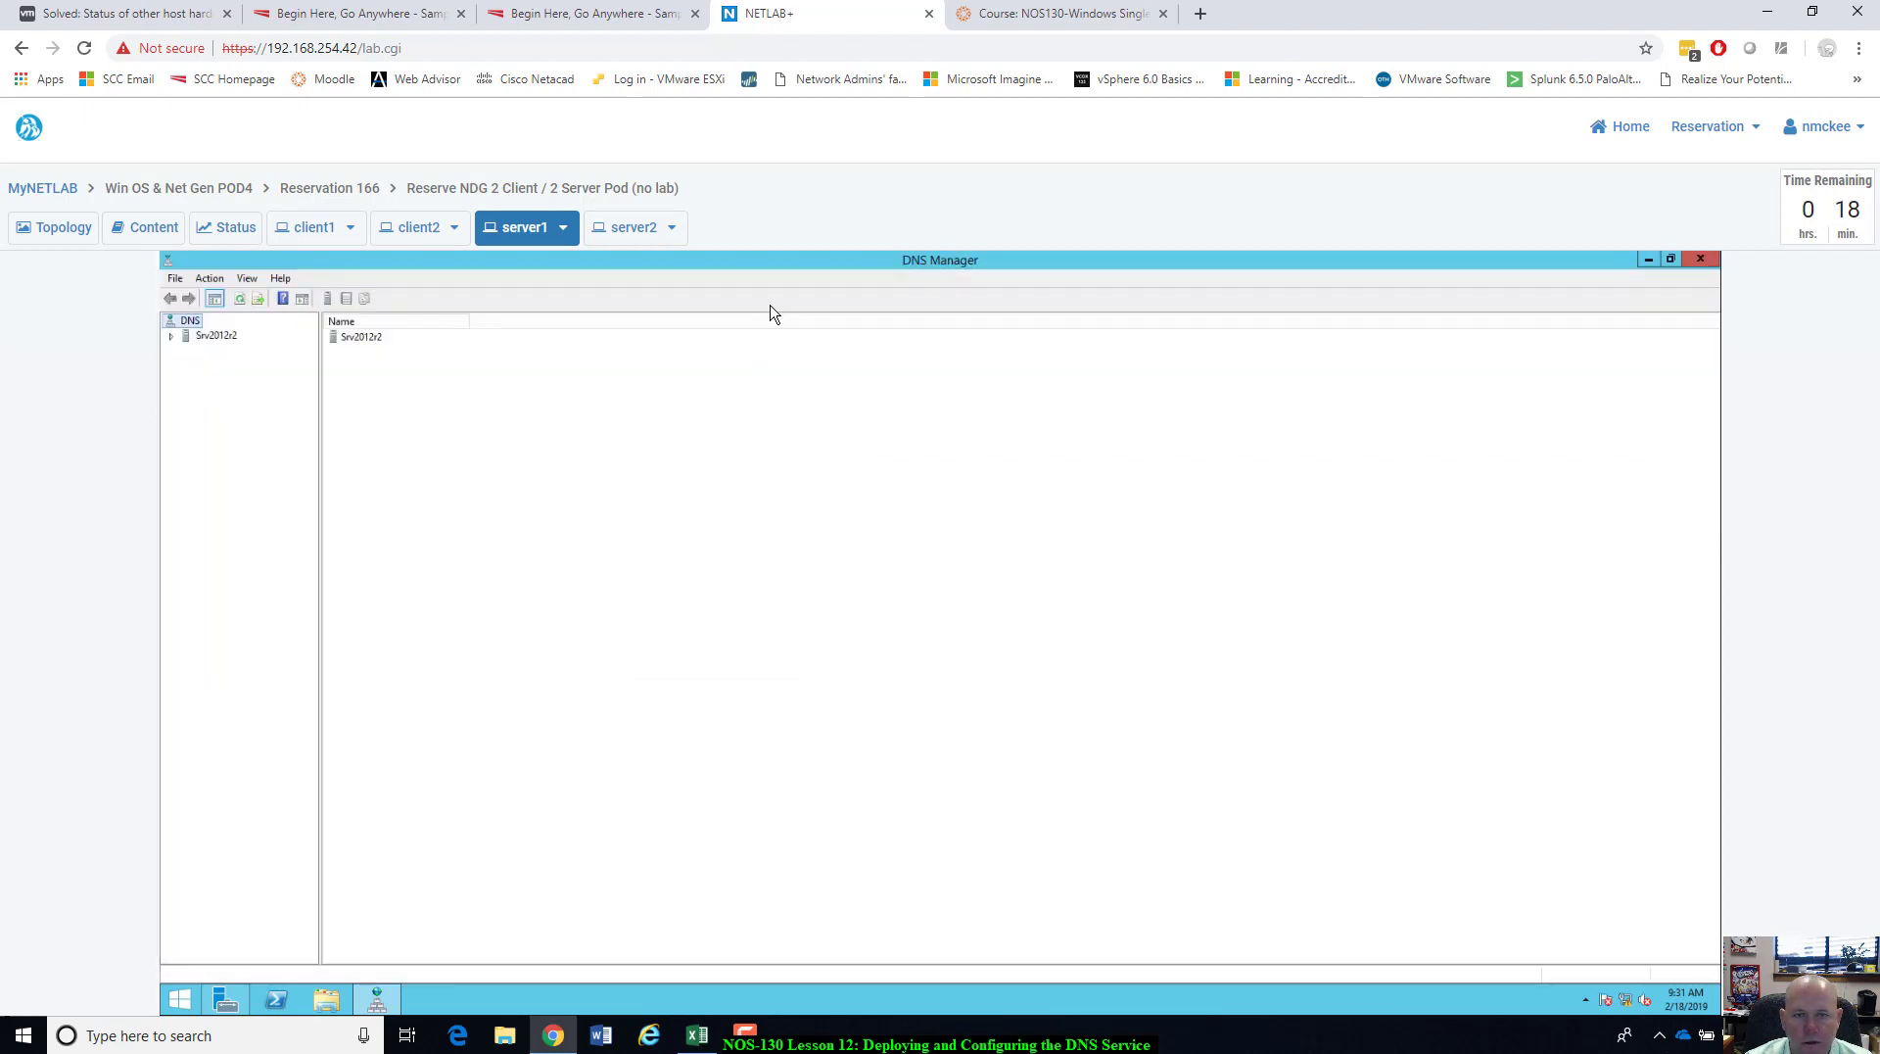
left_click(175, 336)
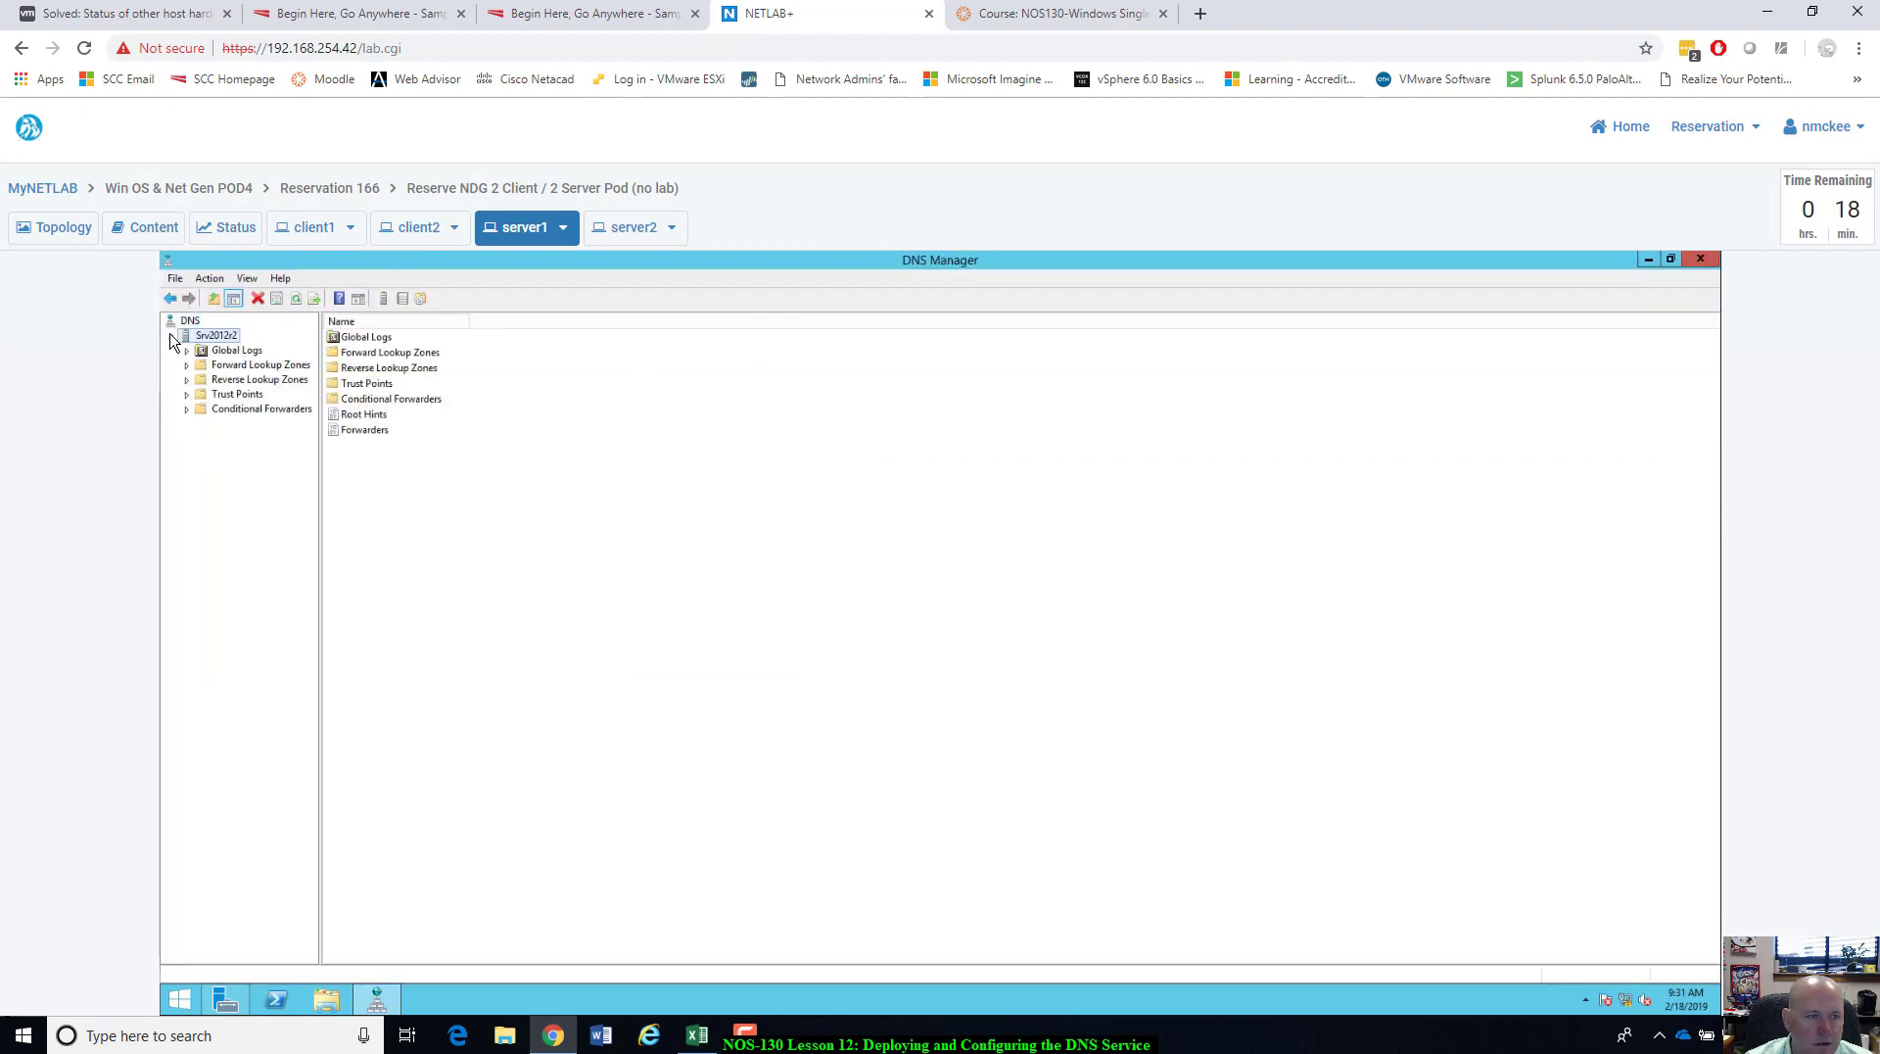
left_click(231, 366)
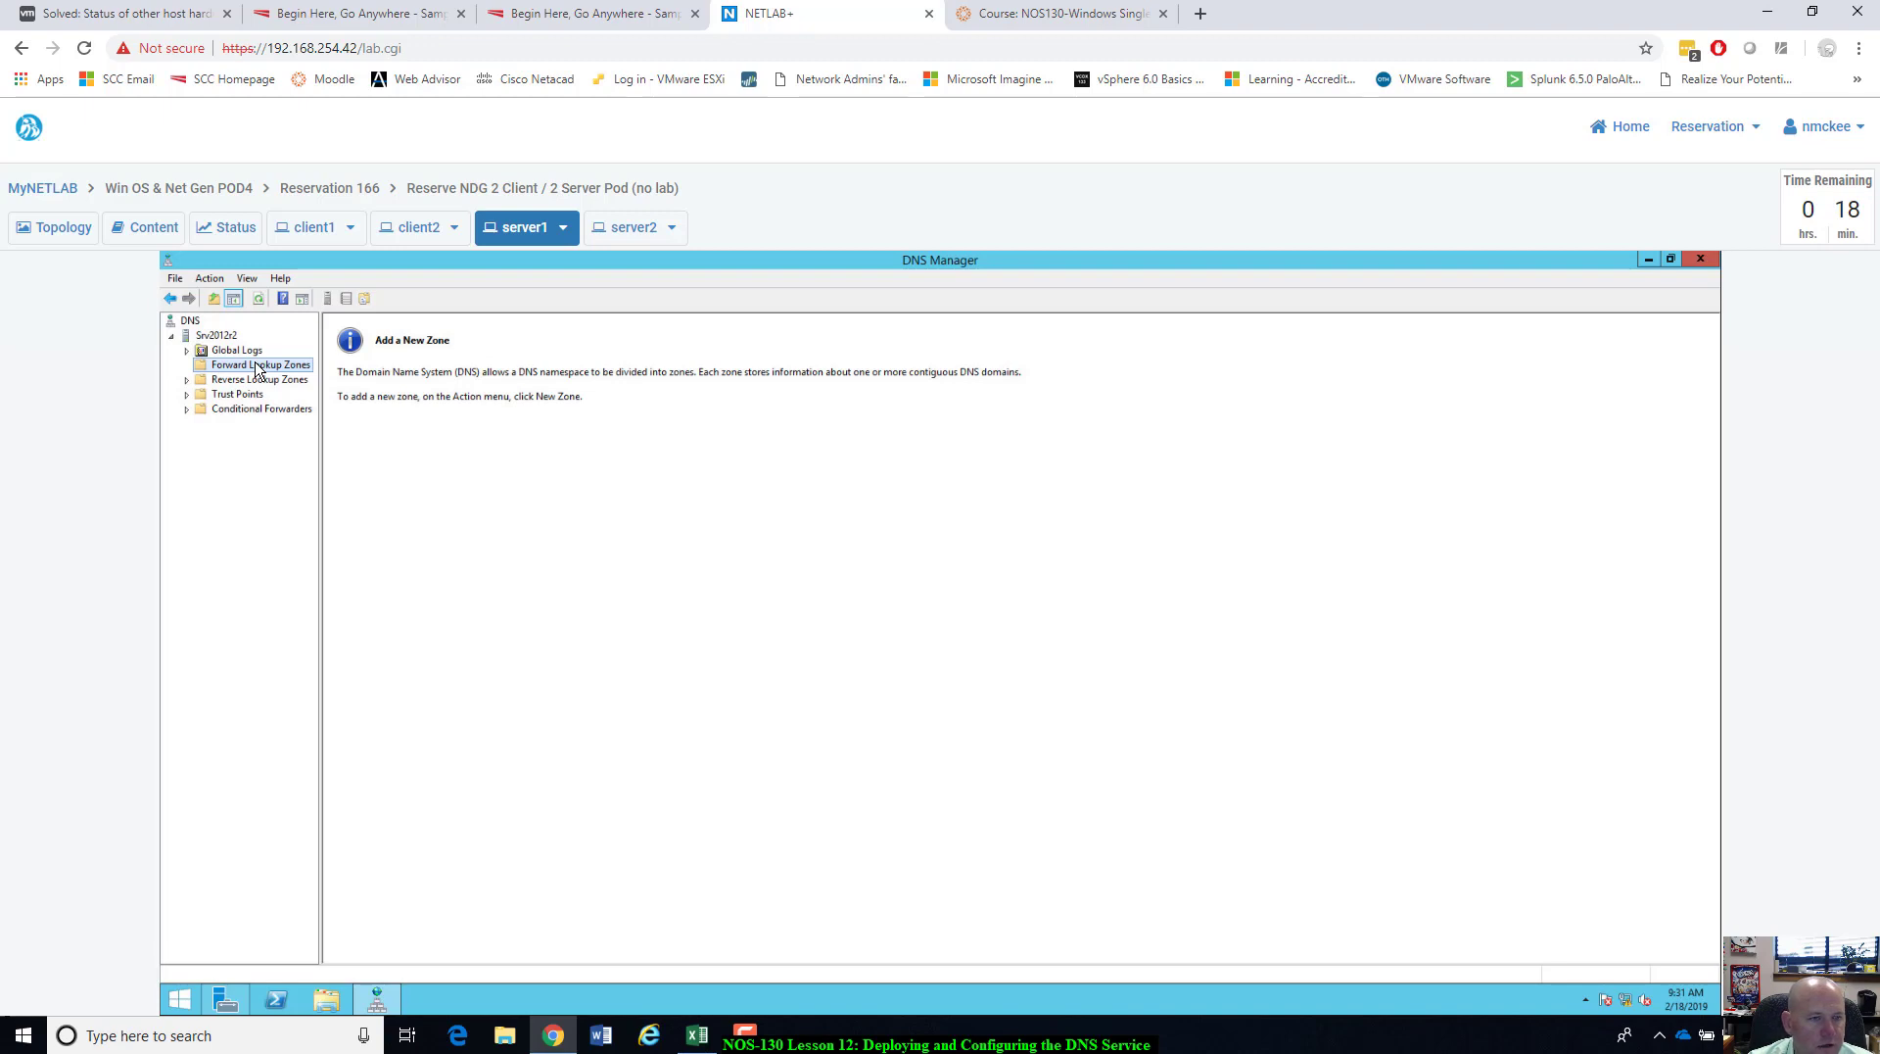
Create primary zone ntmlab.local (file ntmlab.local.dns) allowing nonsecure and secure dynamic updates.
right_click(257, 369)
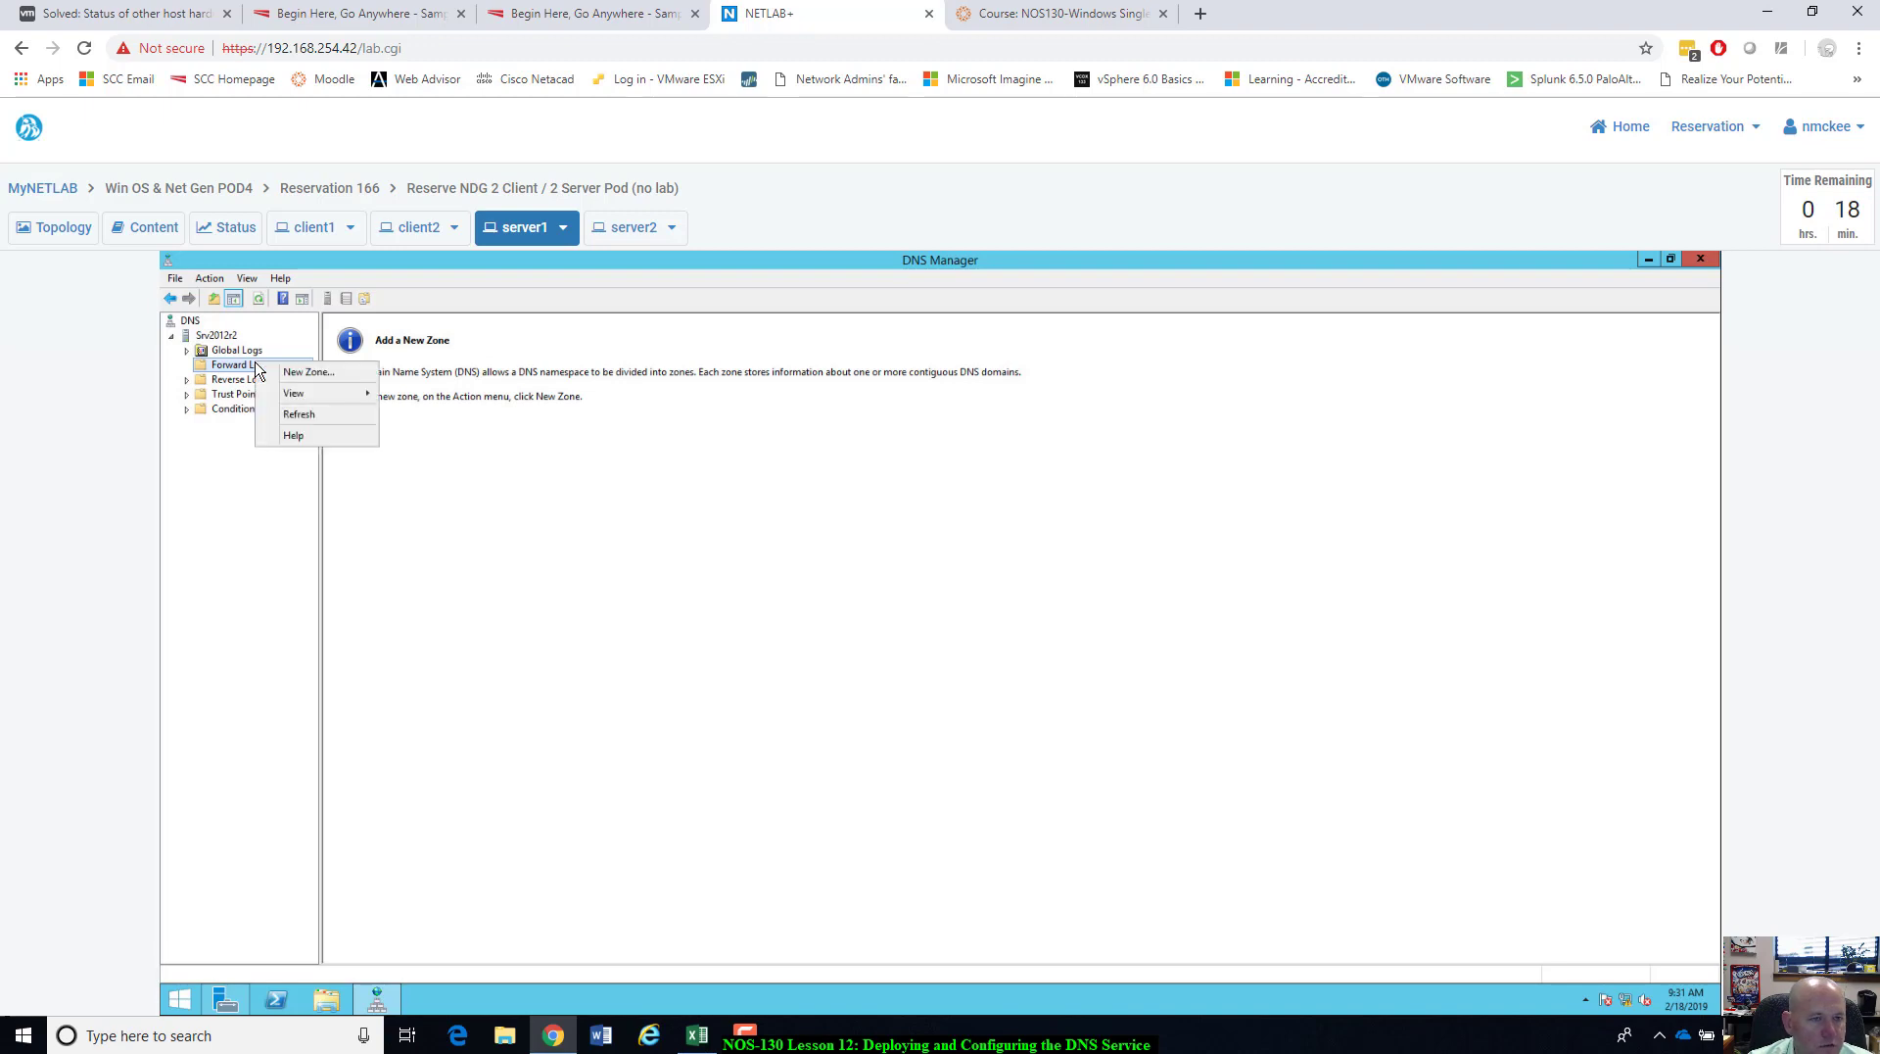
left_click(315, 373)
left_click(466, 559)
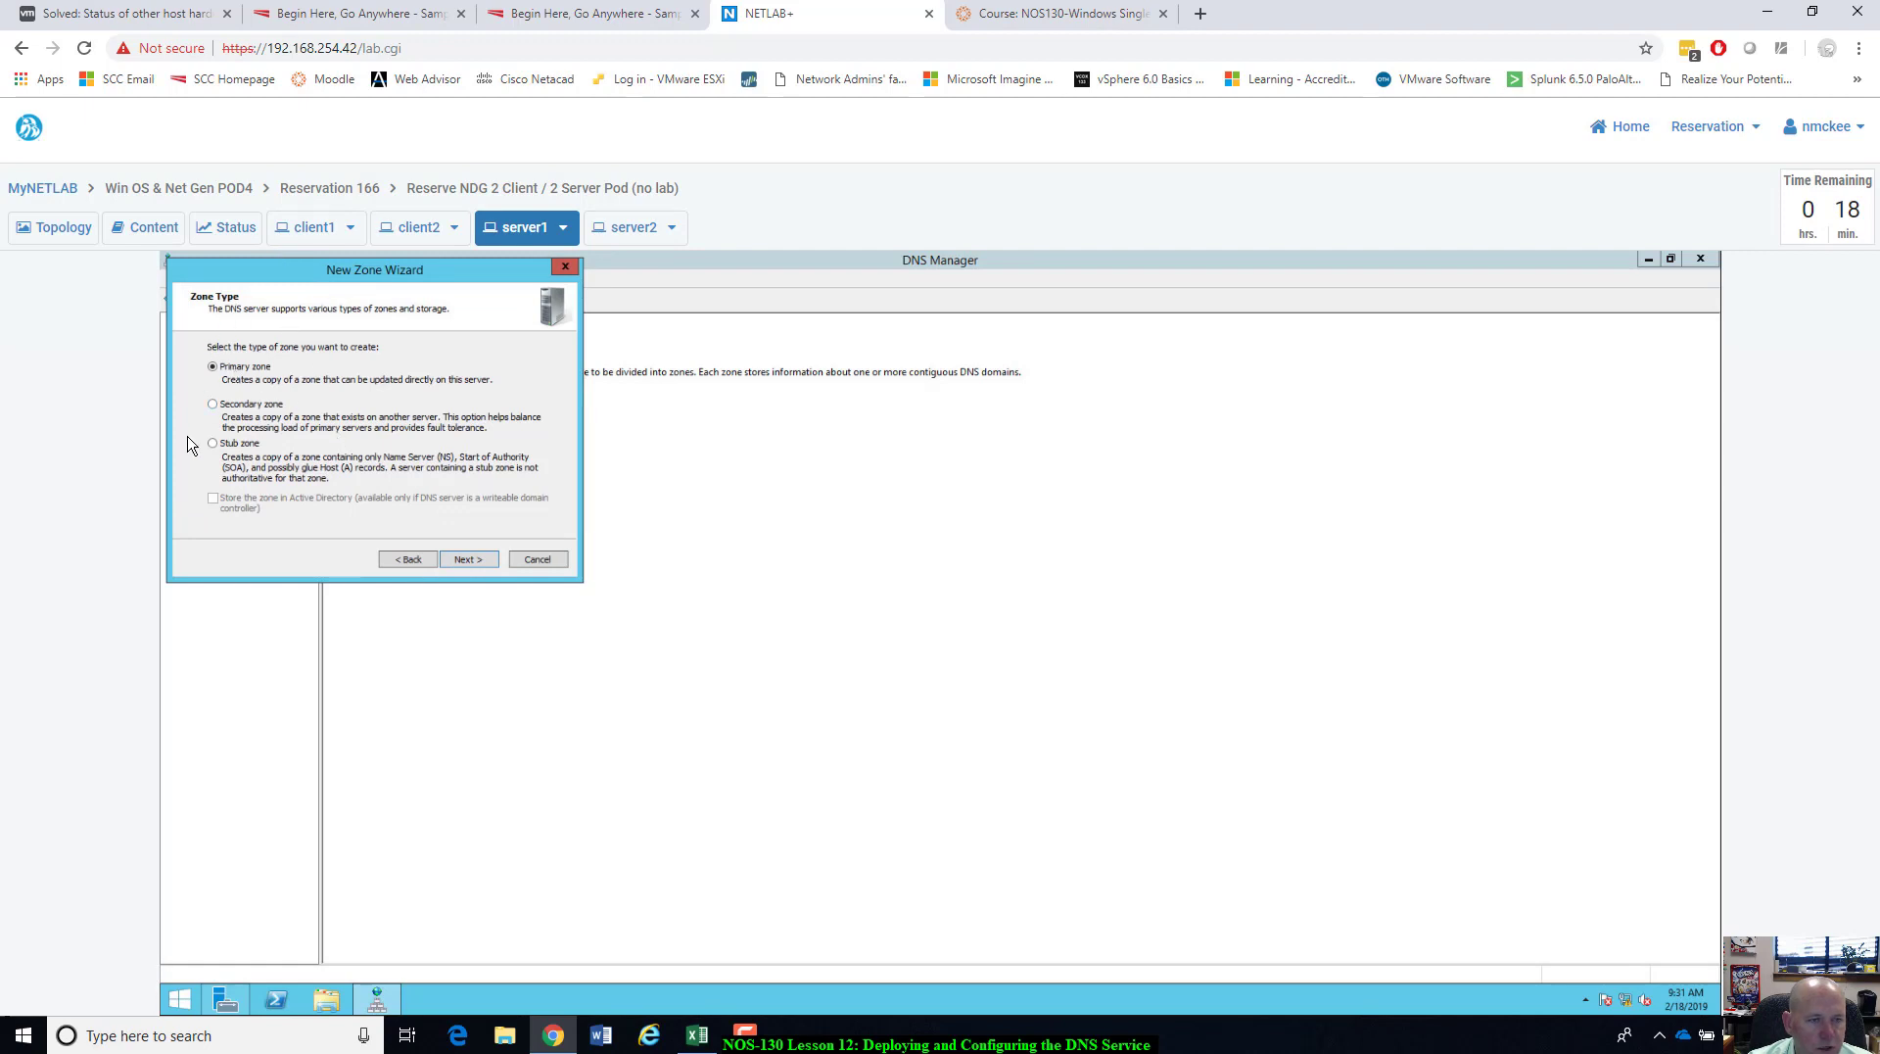
left_click(466, 559)
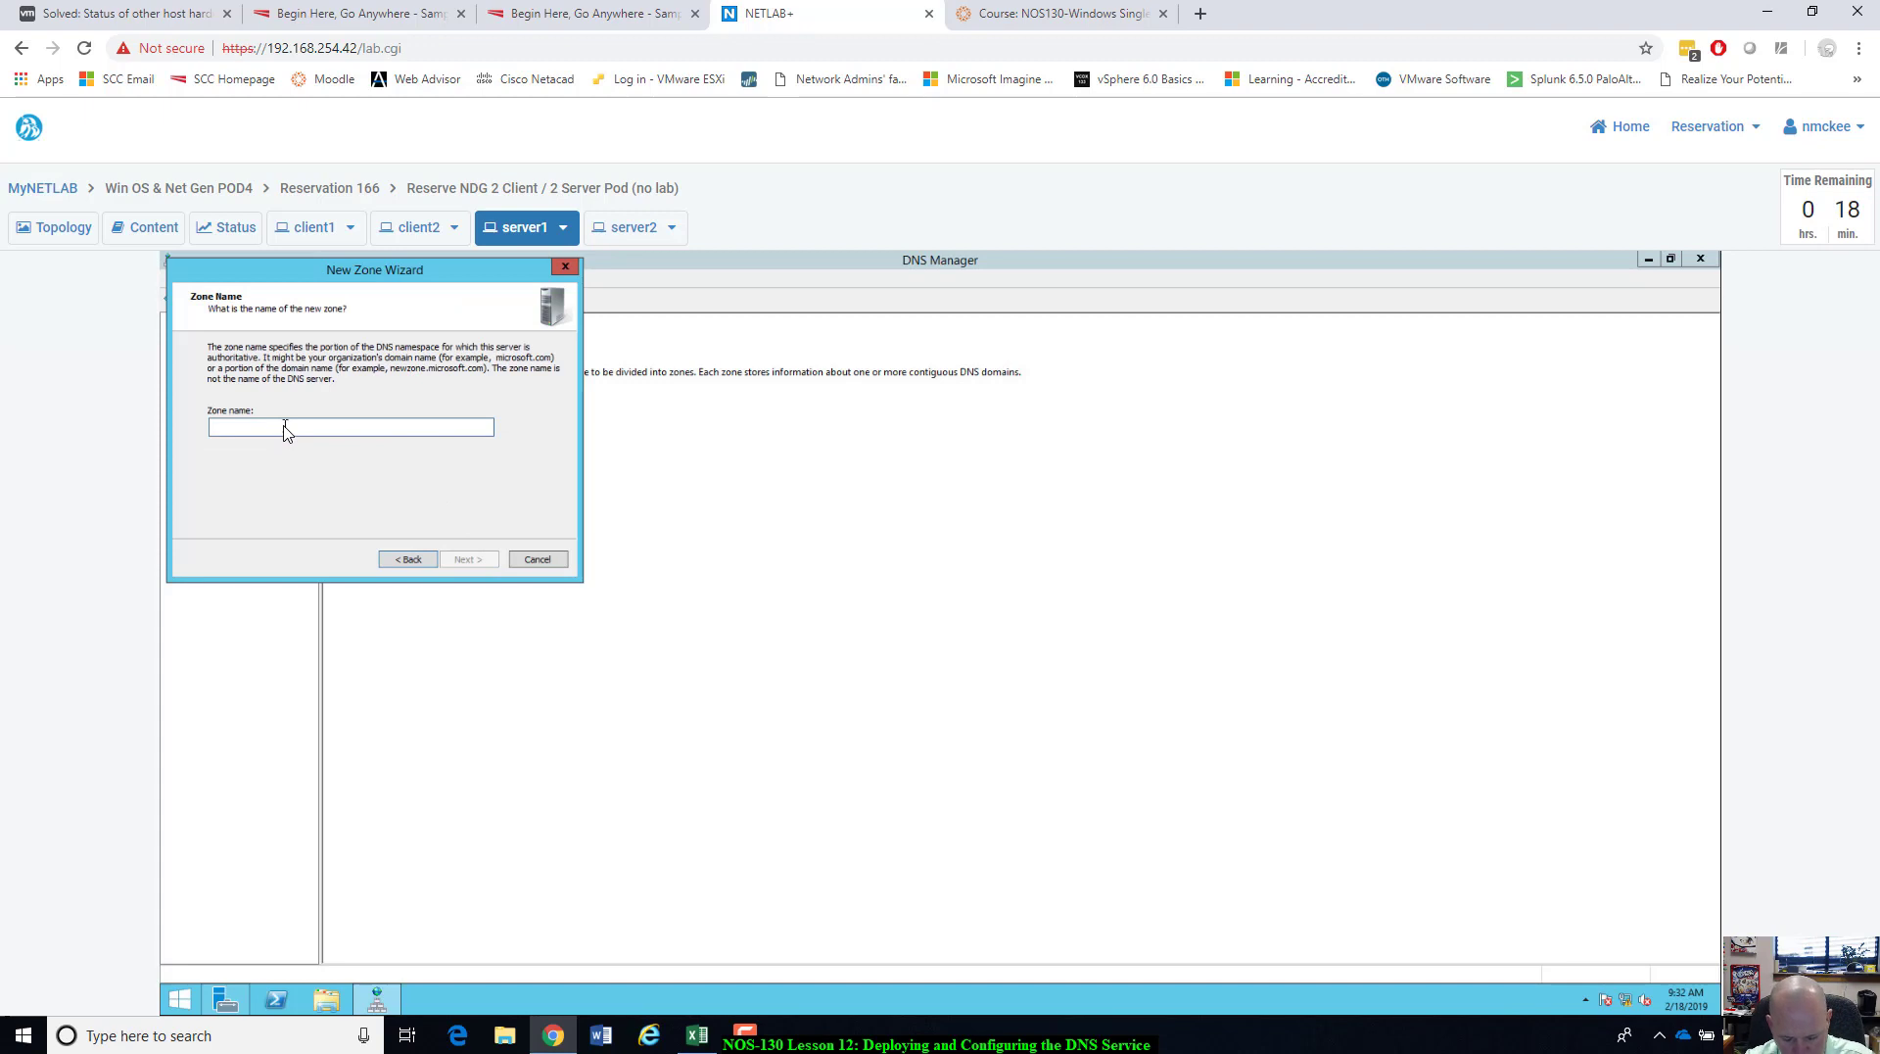
type("ntm")
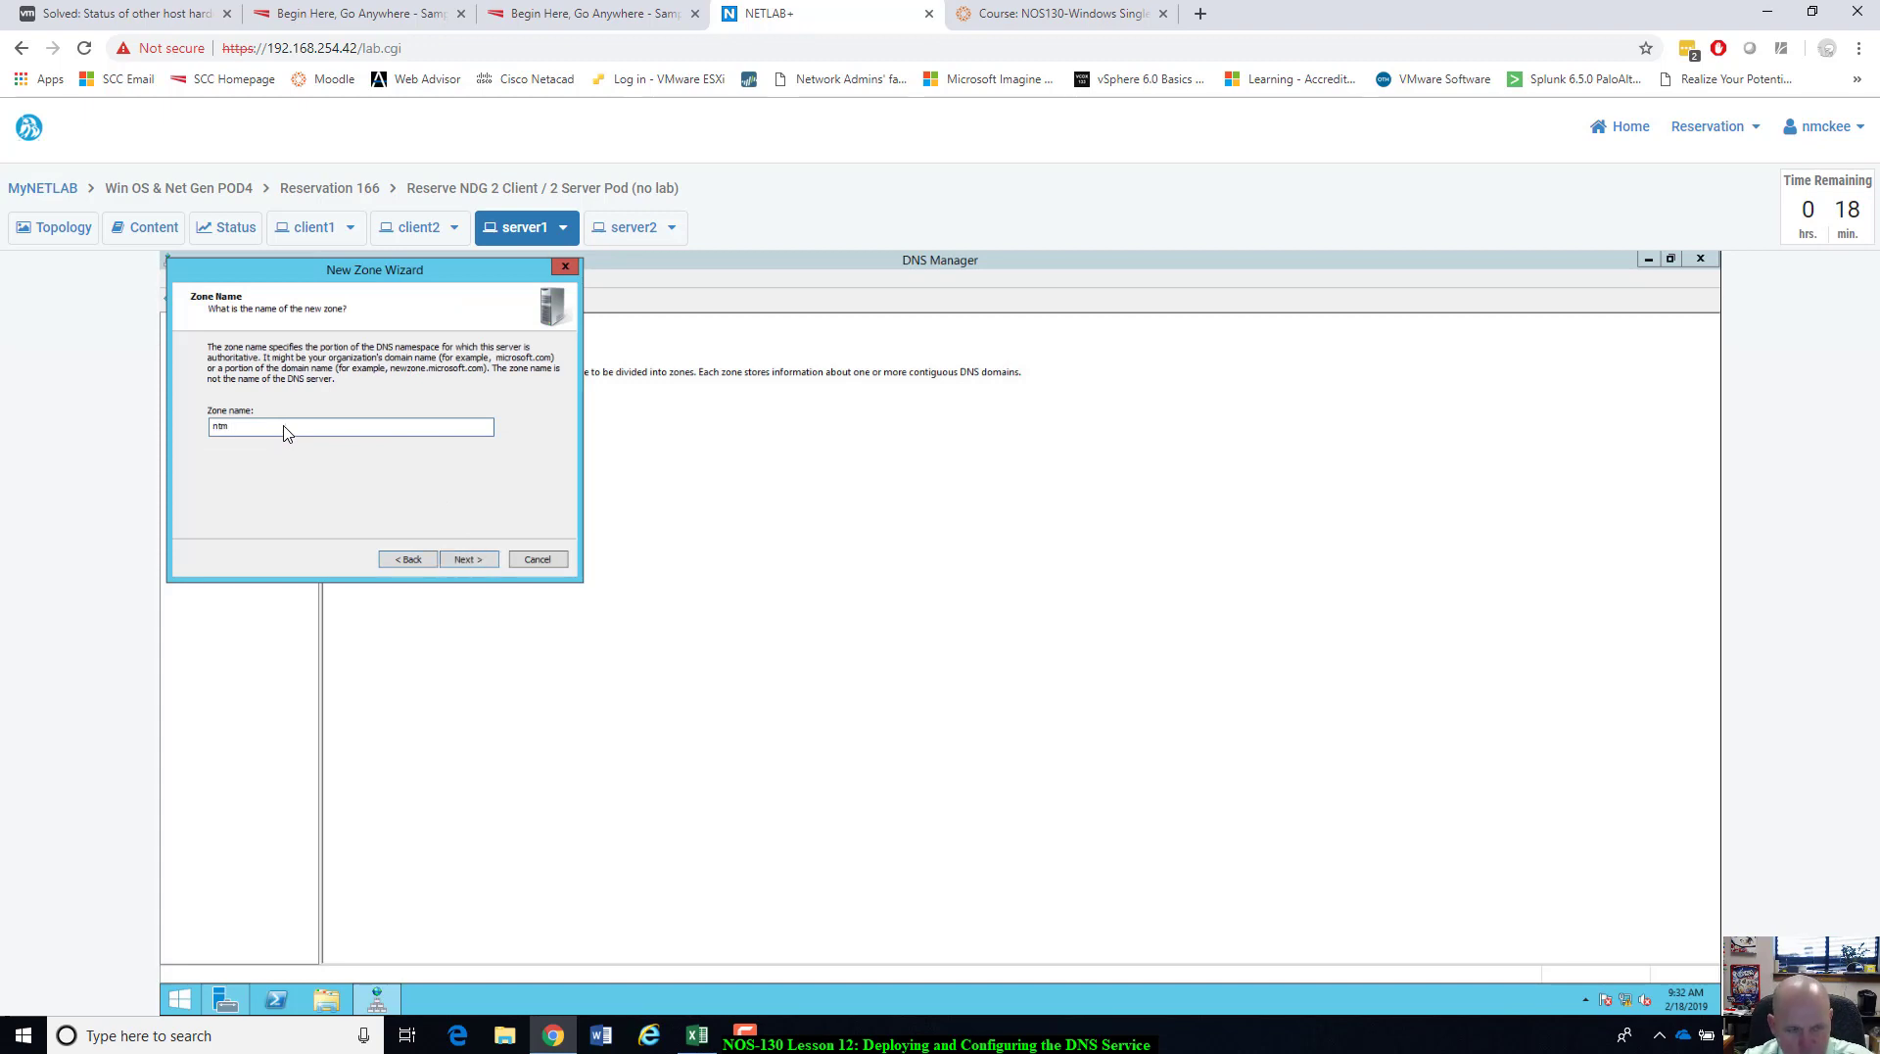
type("lab.")
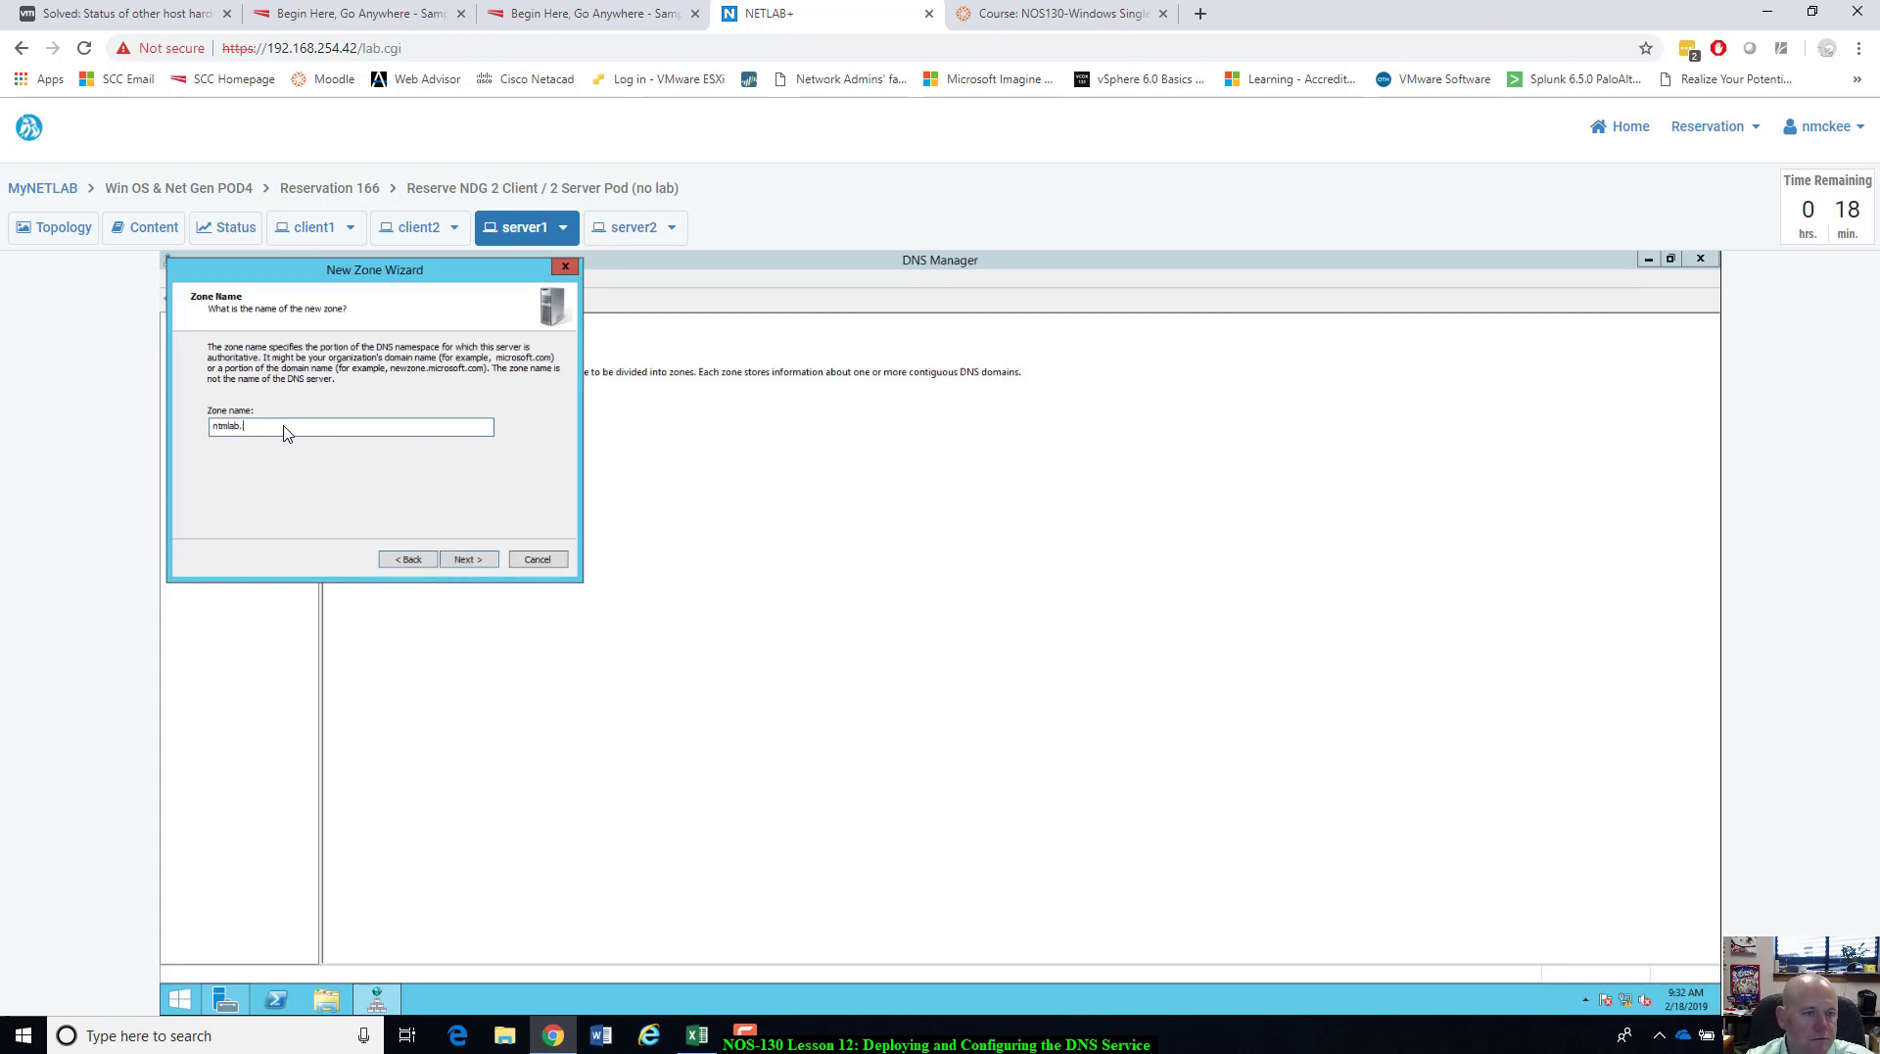
type("local")
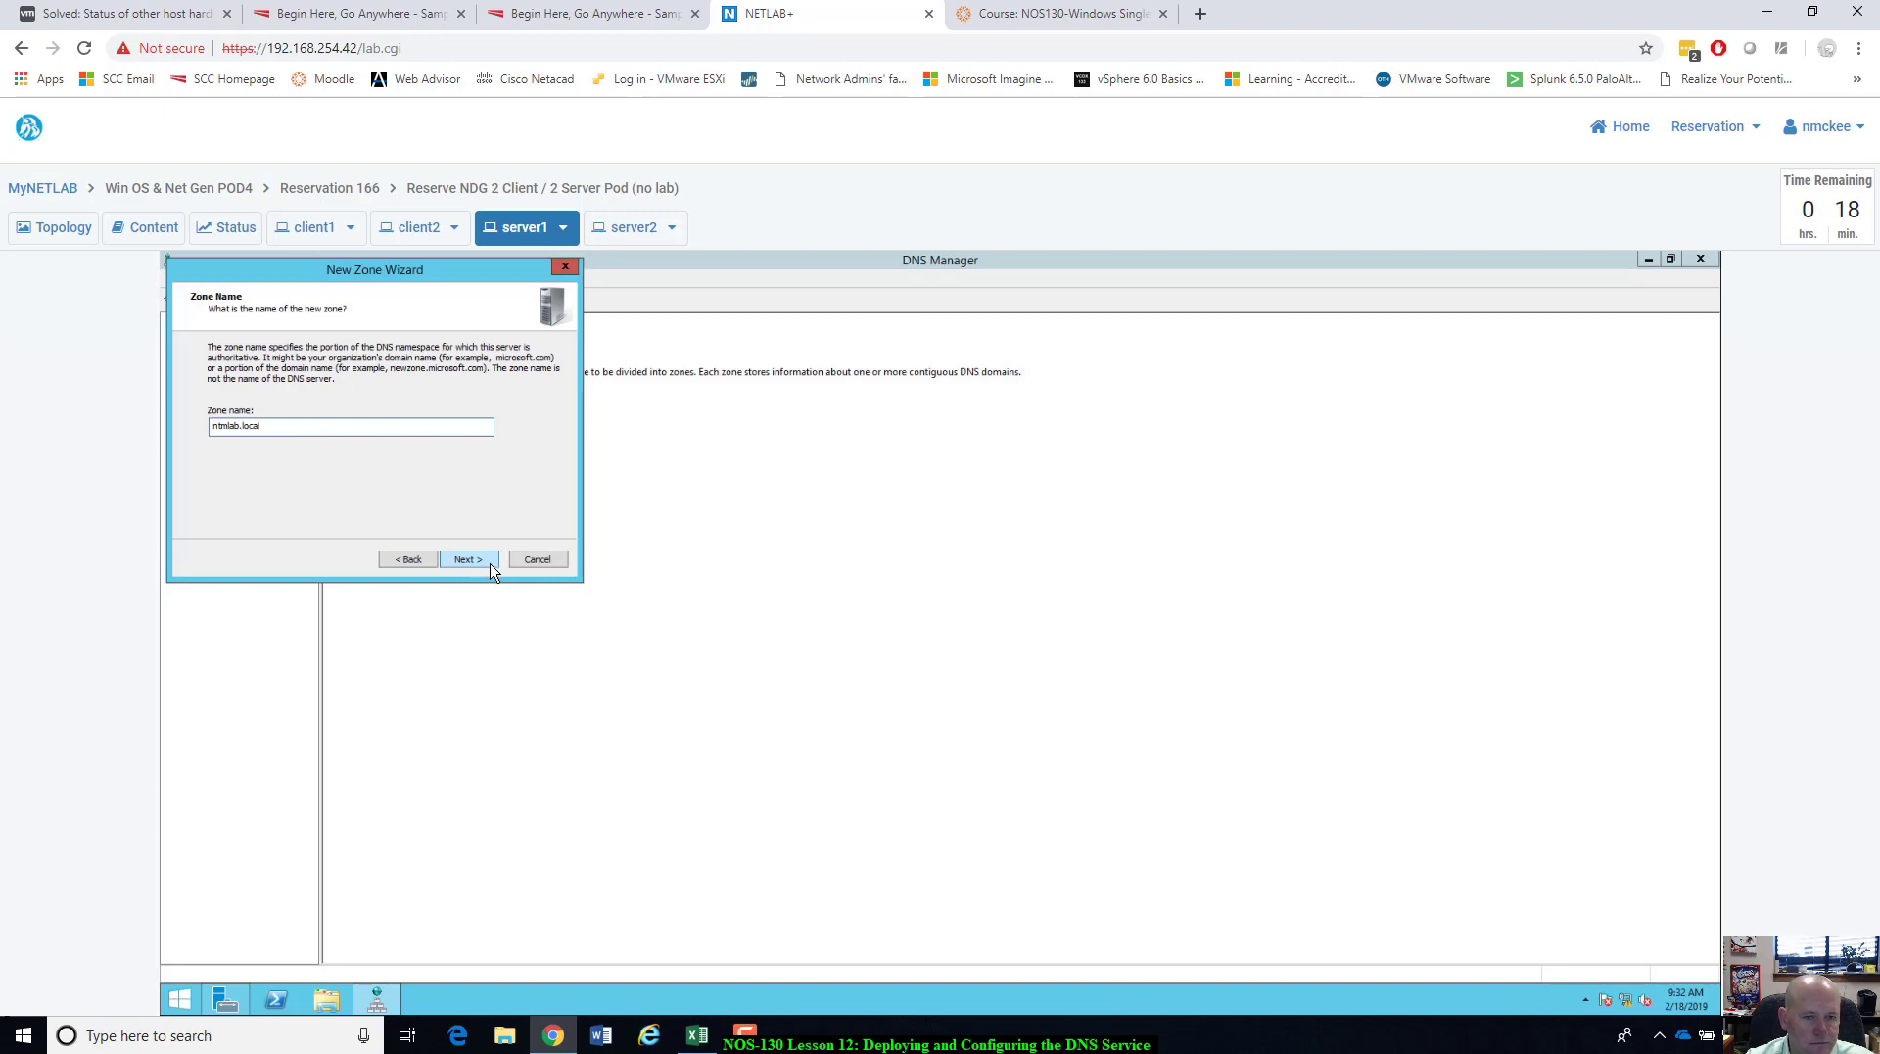
left_click(490, 564)
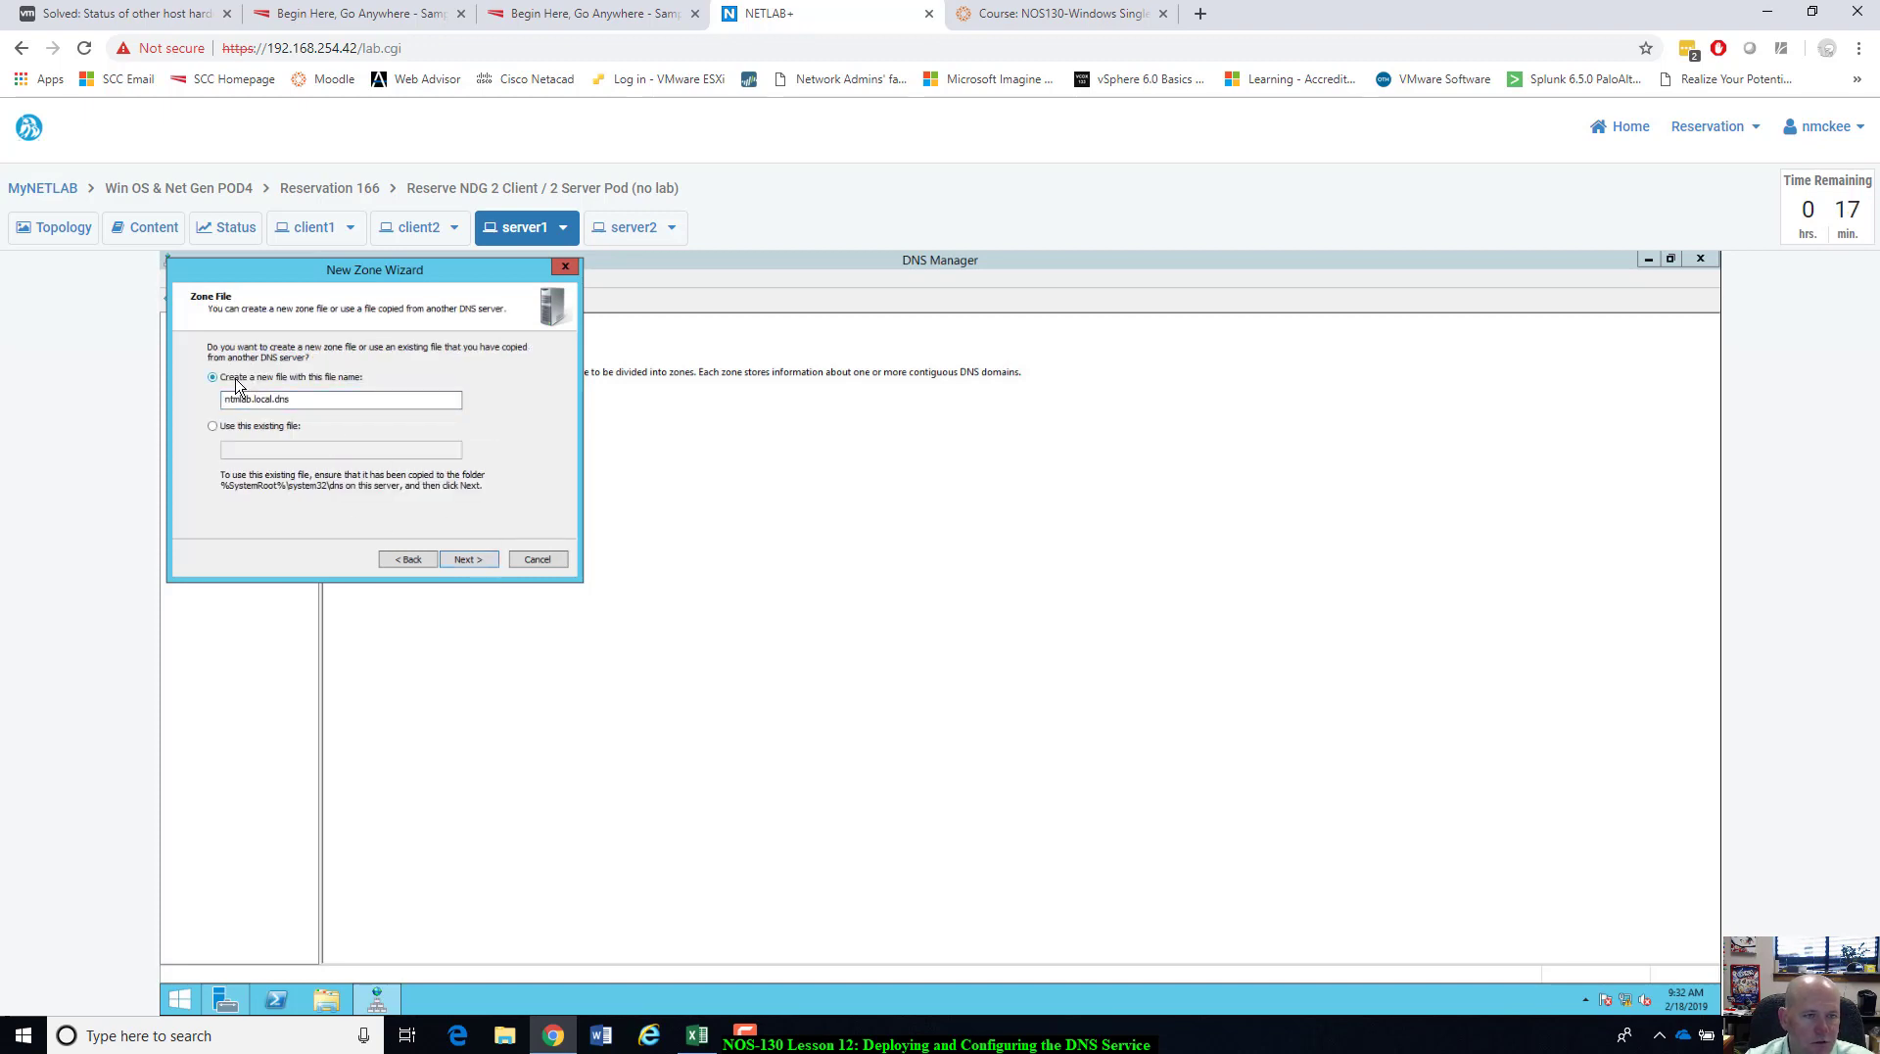
left_click(469, 559)
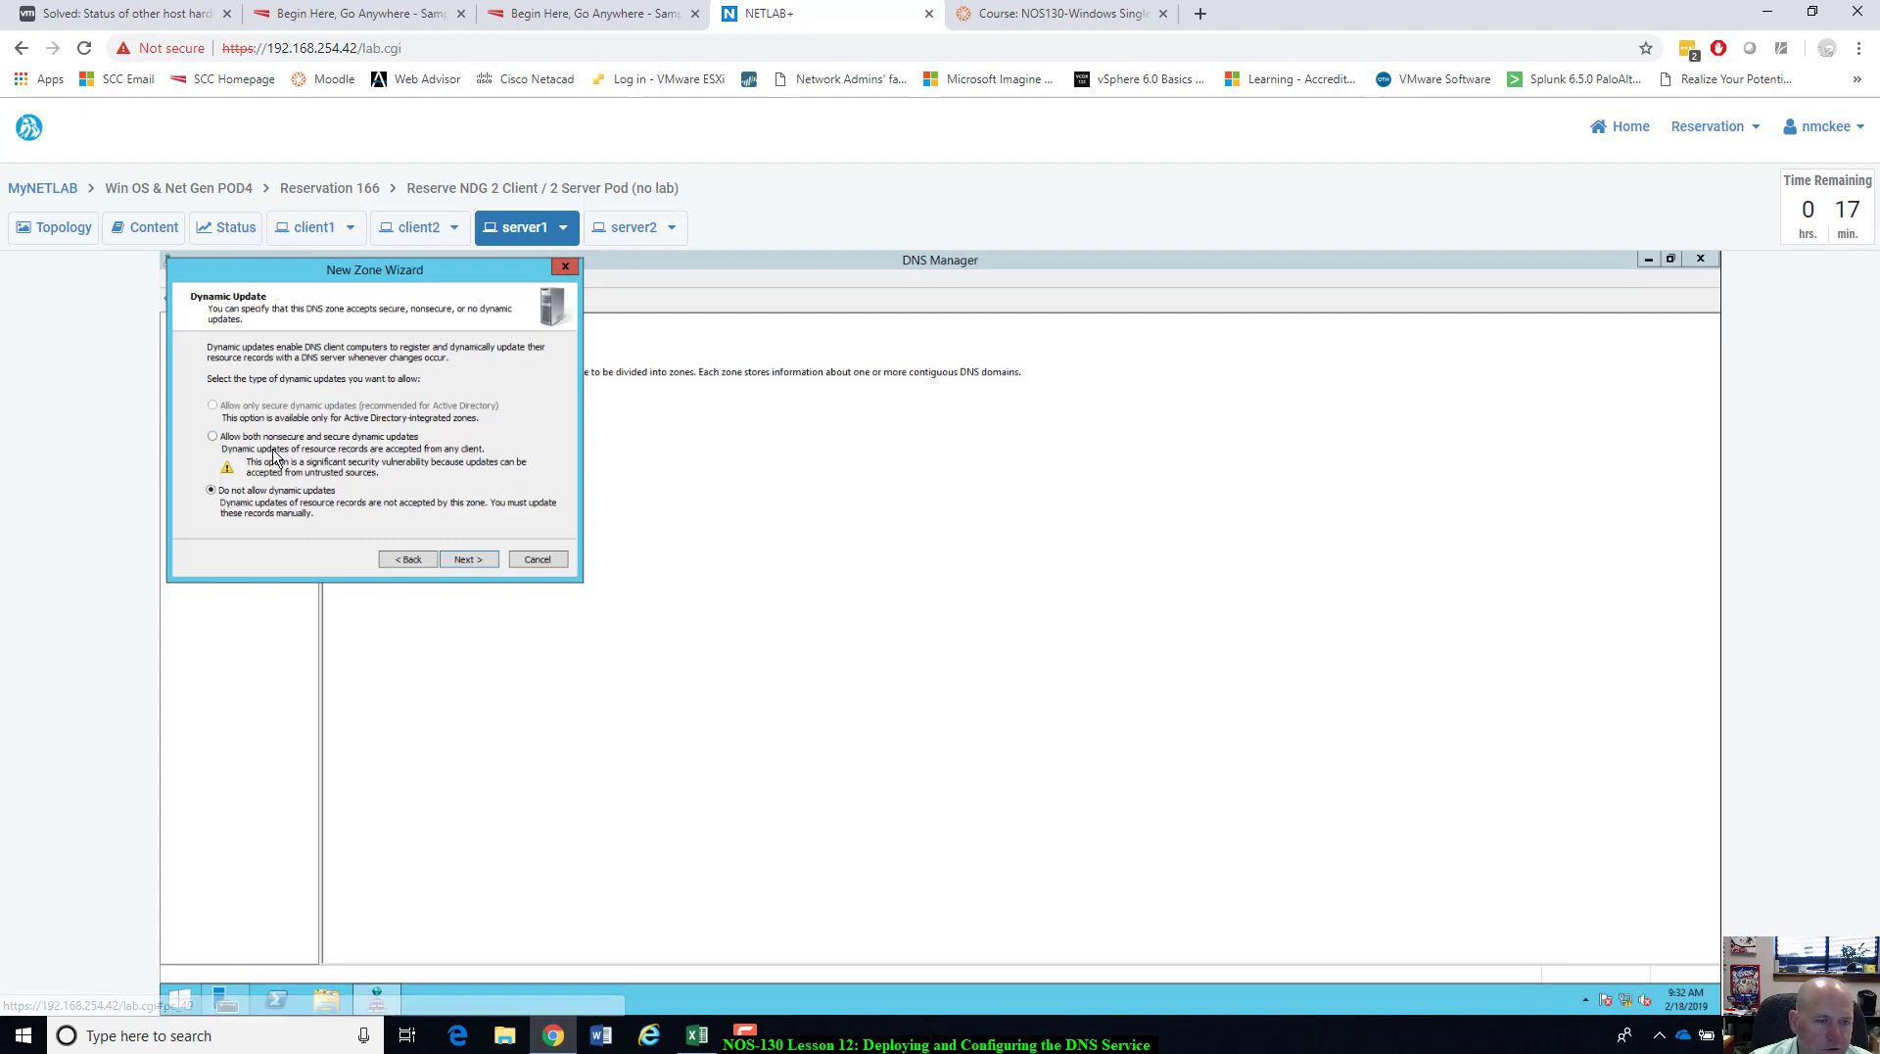
left_click(214, 436)
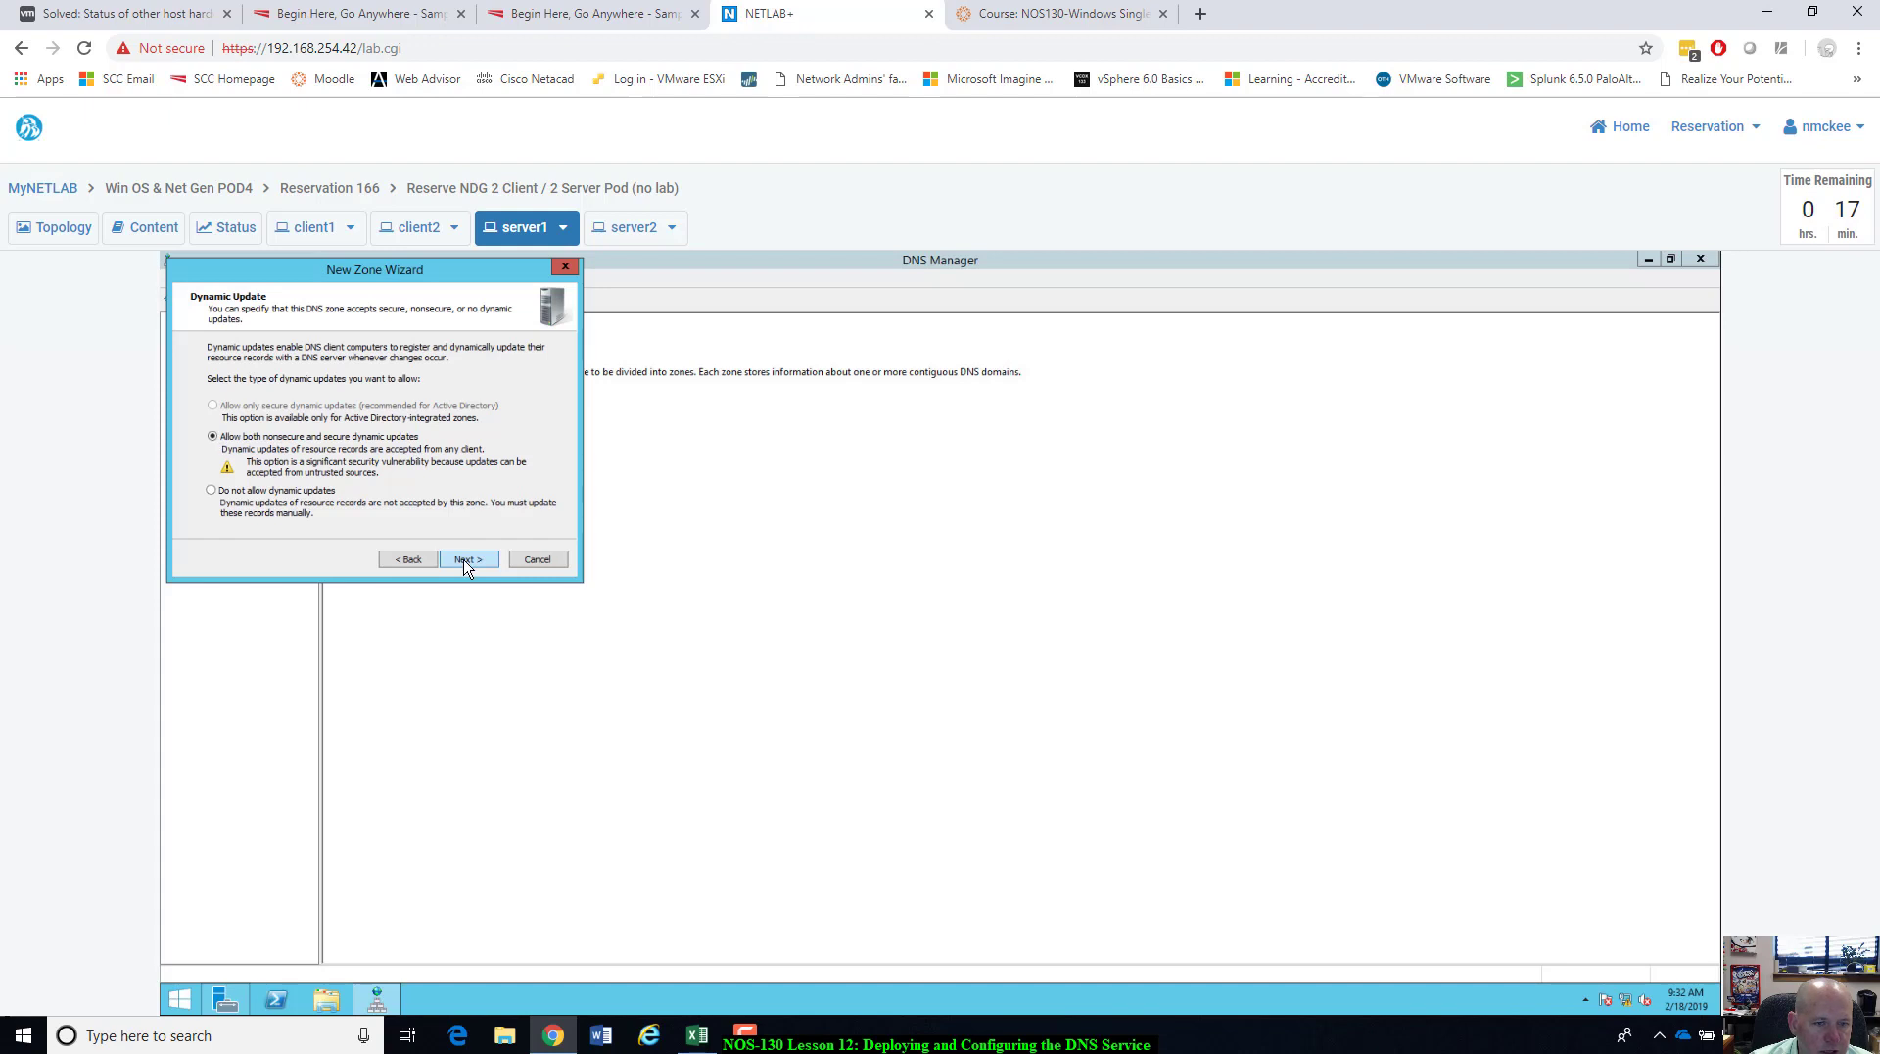
left_click(466, 562)
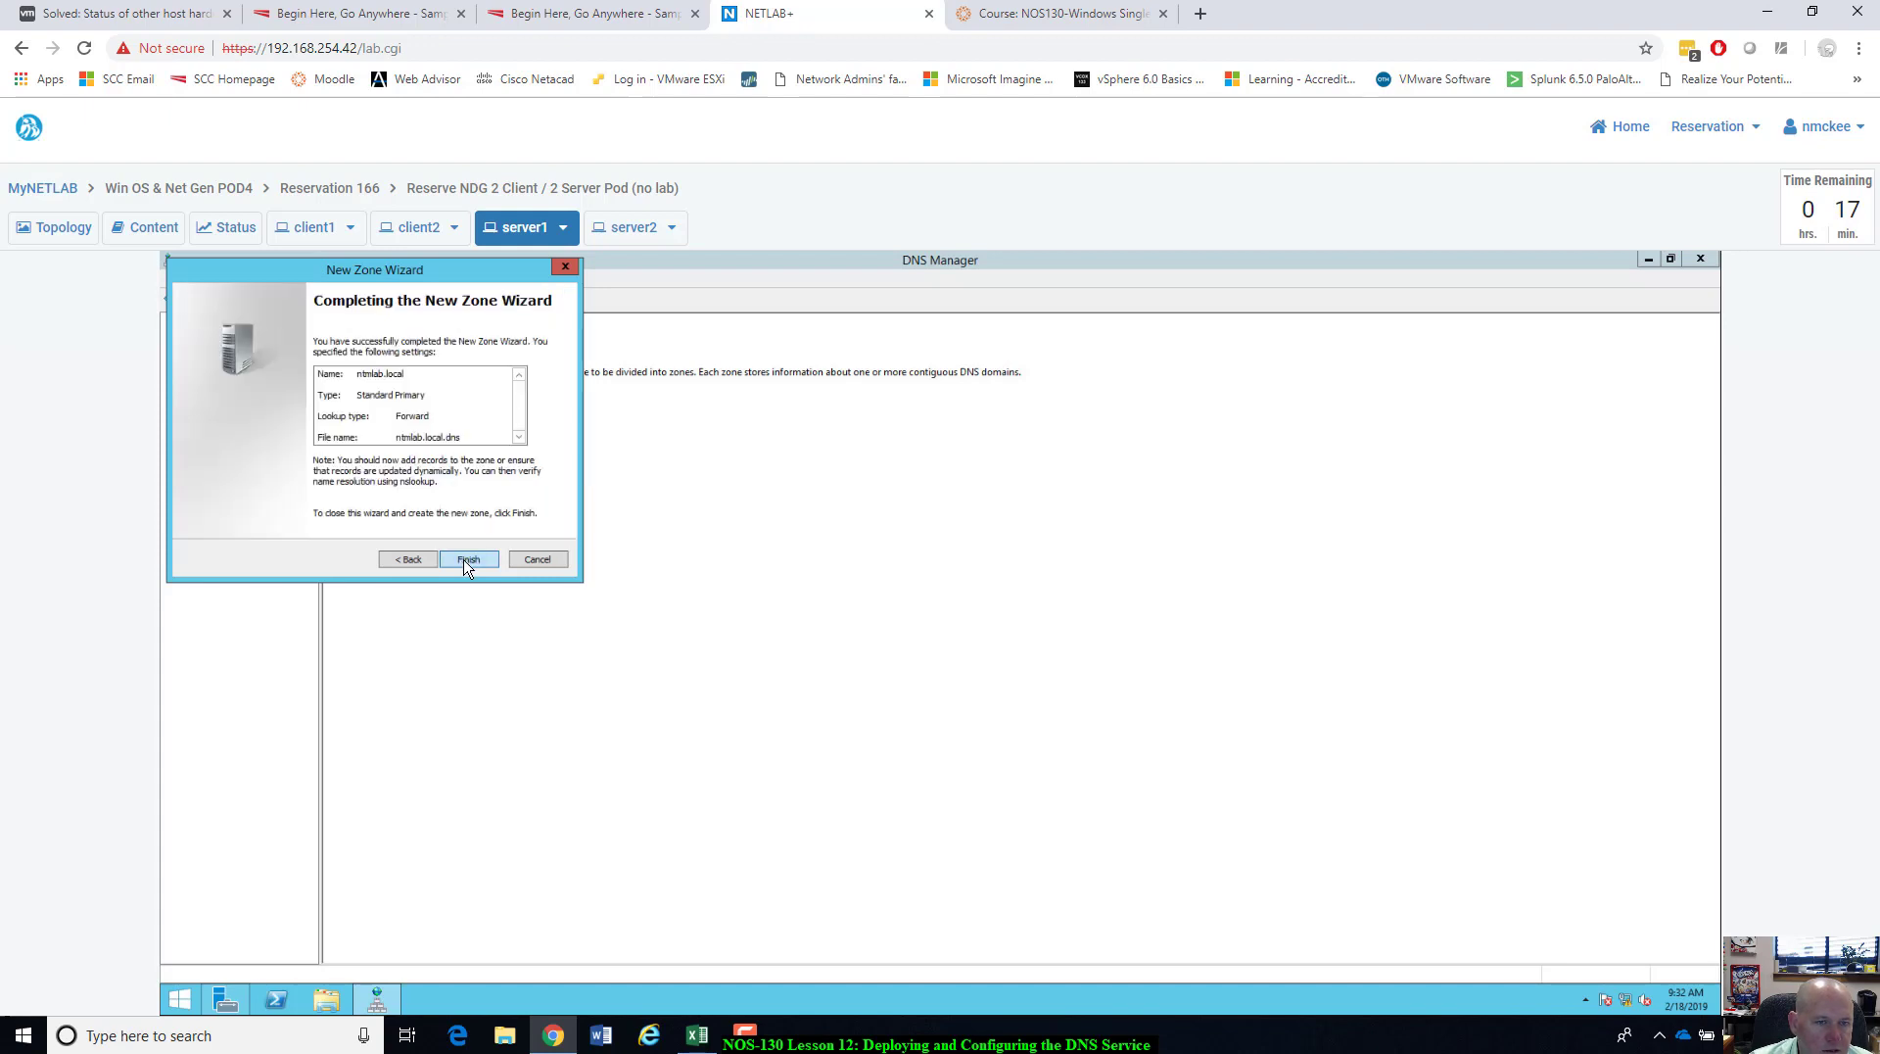
left_click(466, 562)
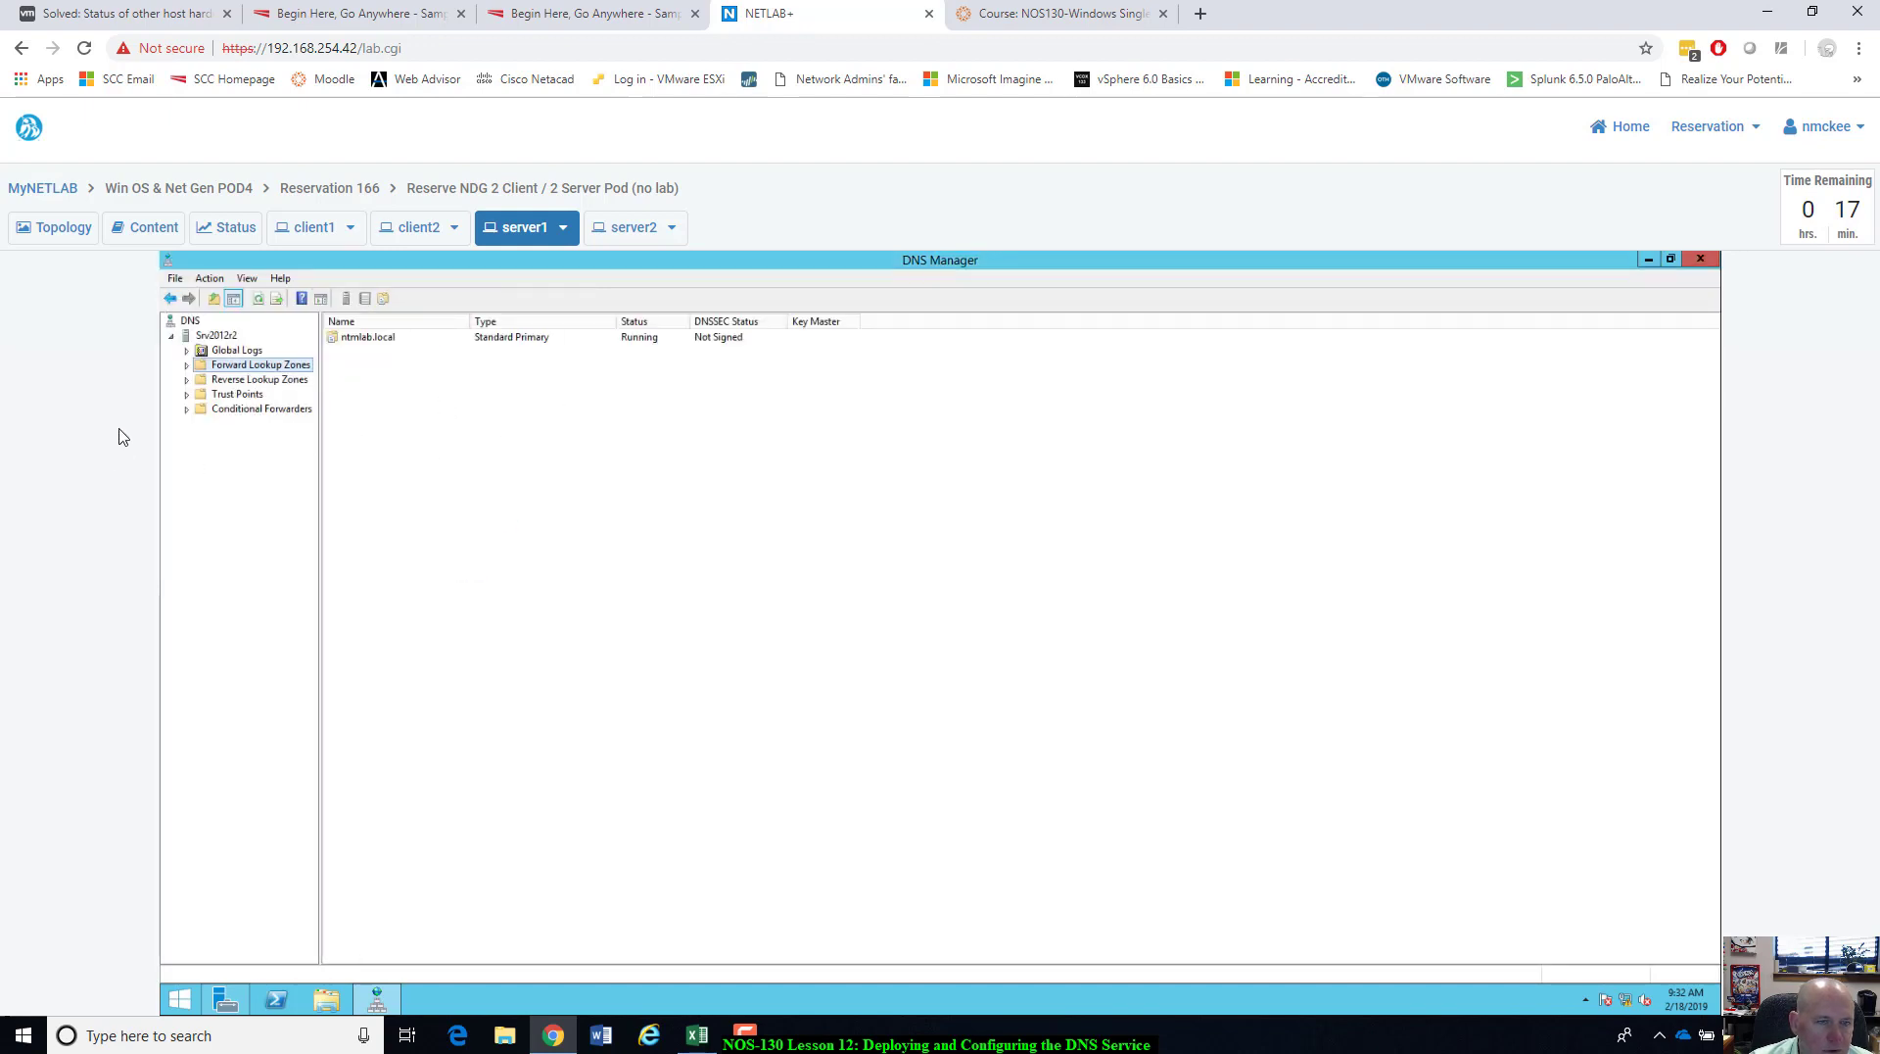
Create a primary IPv4 reverse zone for network 192.168.30, allowing nonsecure and secure dynamic updates.
left_click(232, 384)
right_click(232, 385)
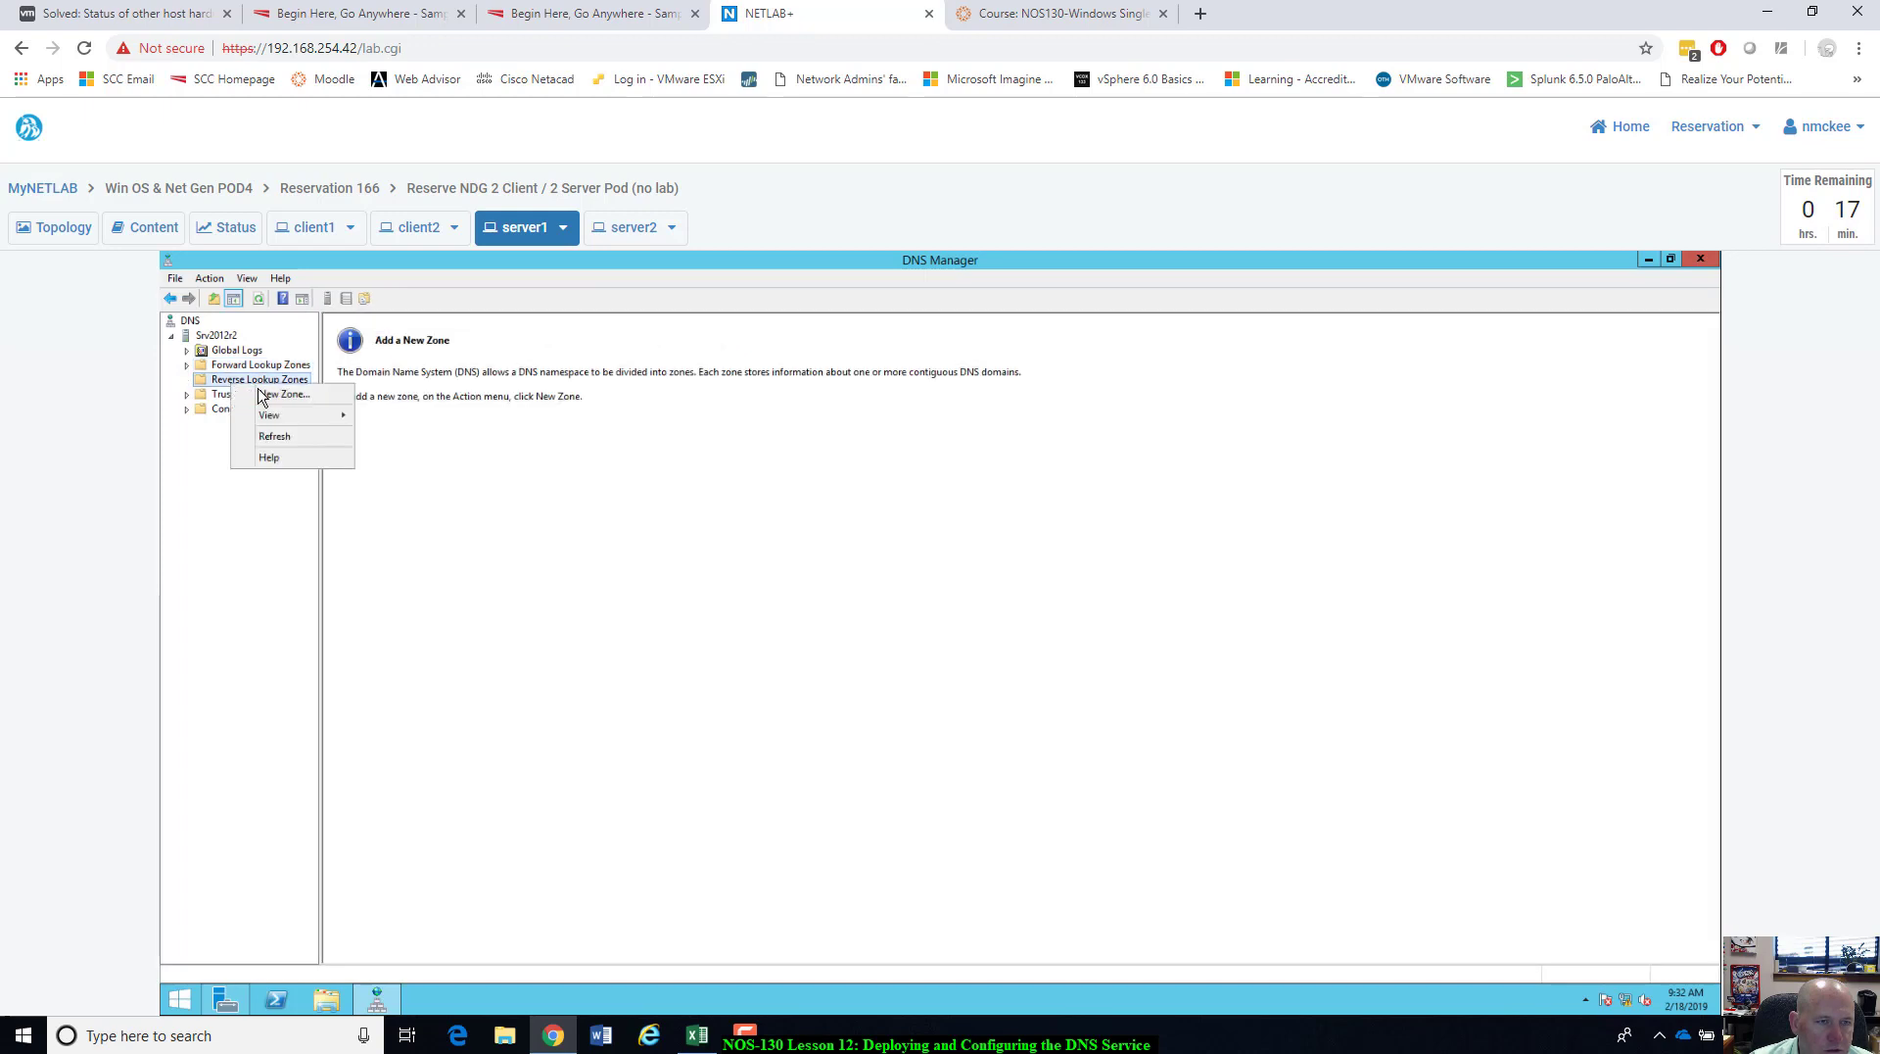
left_click(271, 394)
left_click(468, 562)
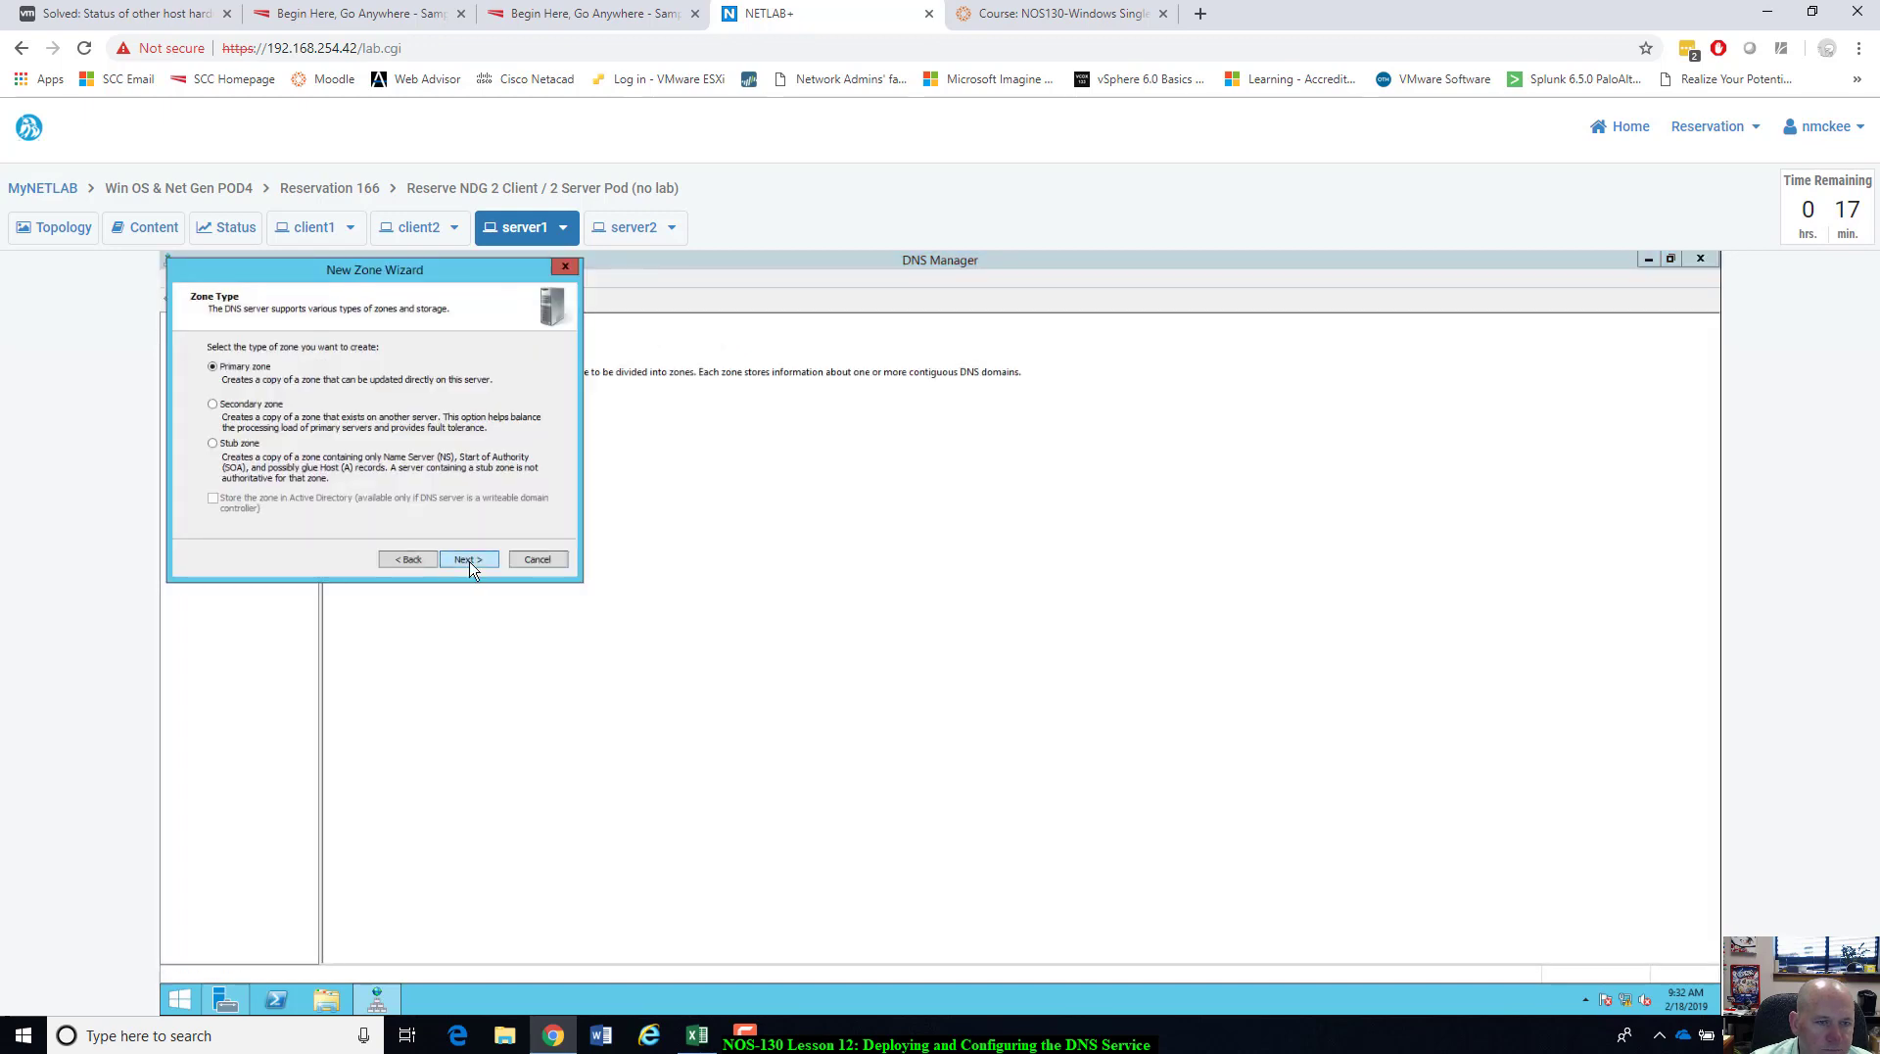
left_click(489, 559)
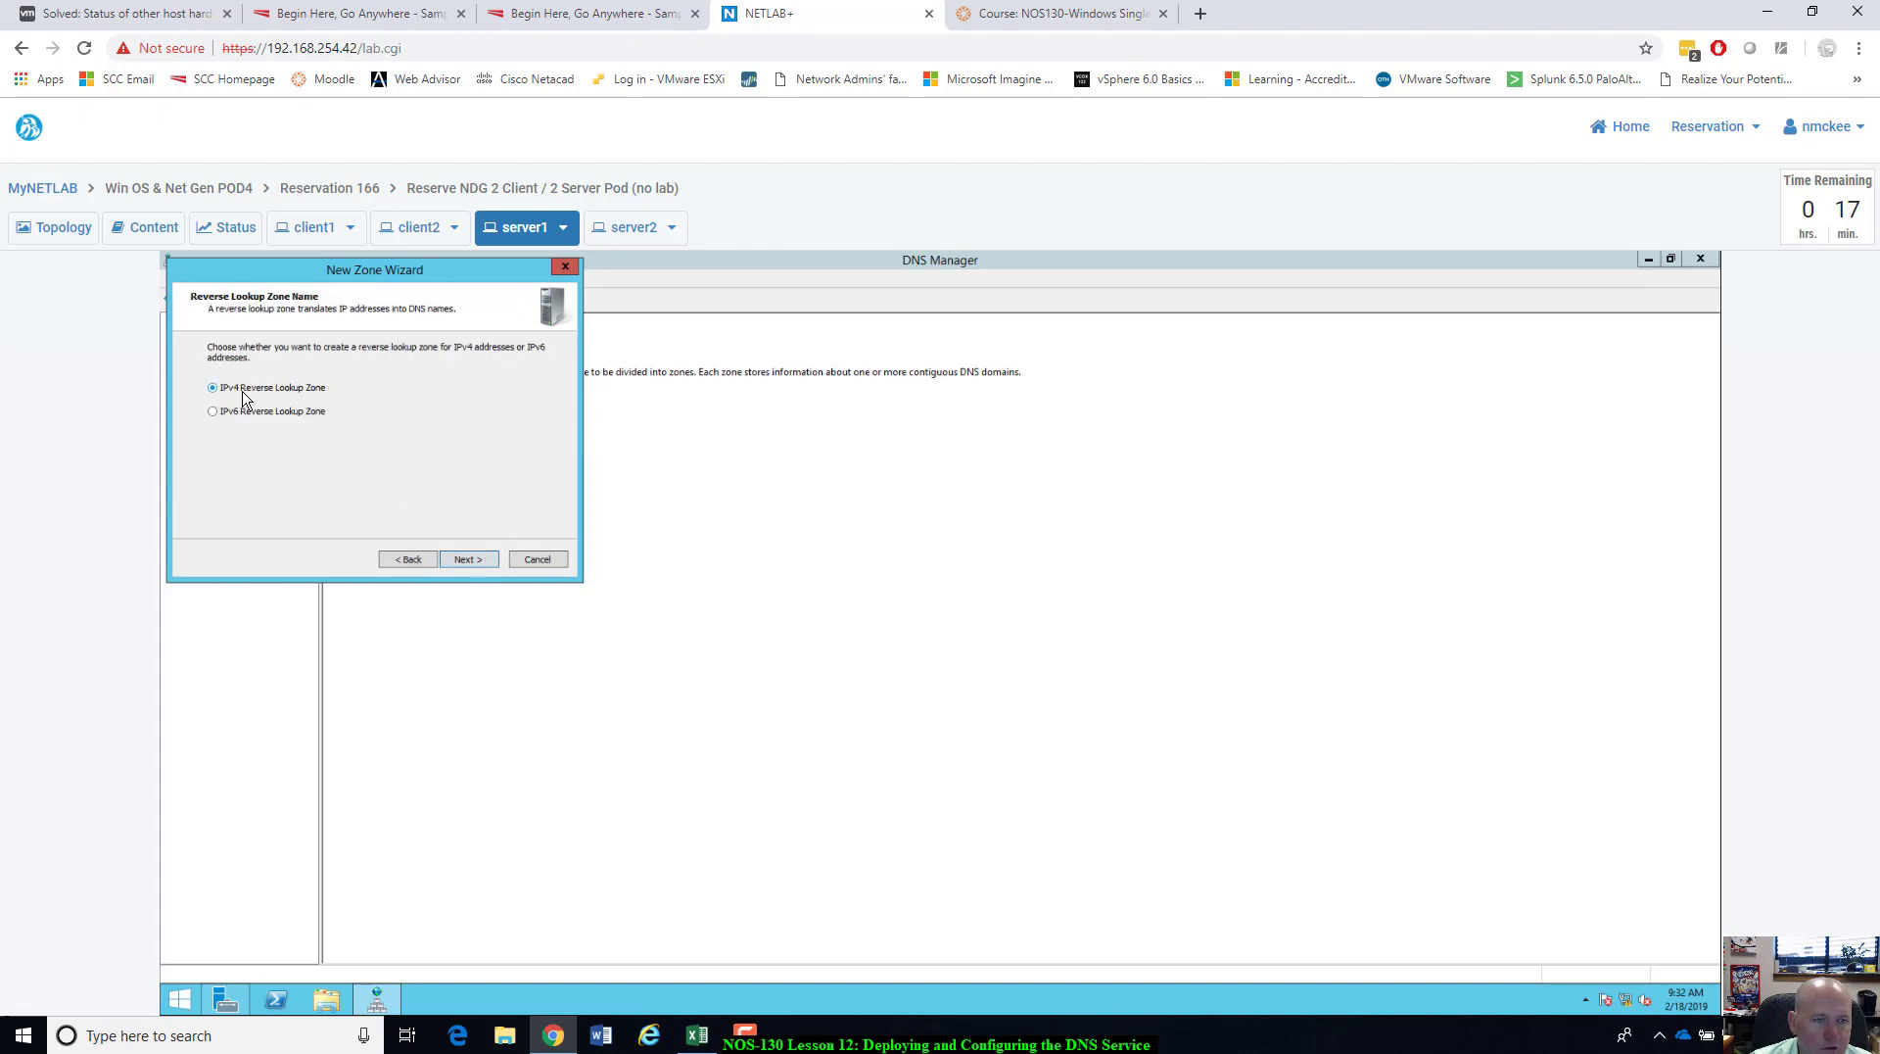
left_click(470, 559)
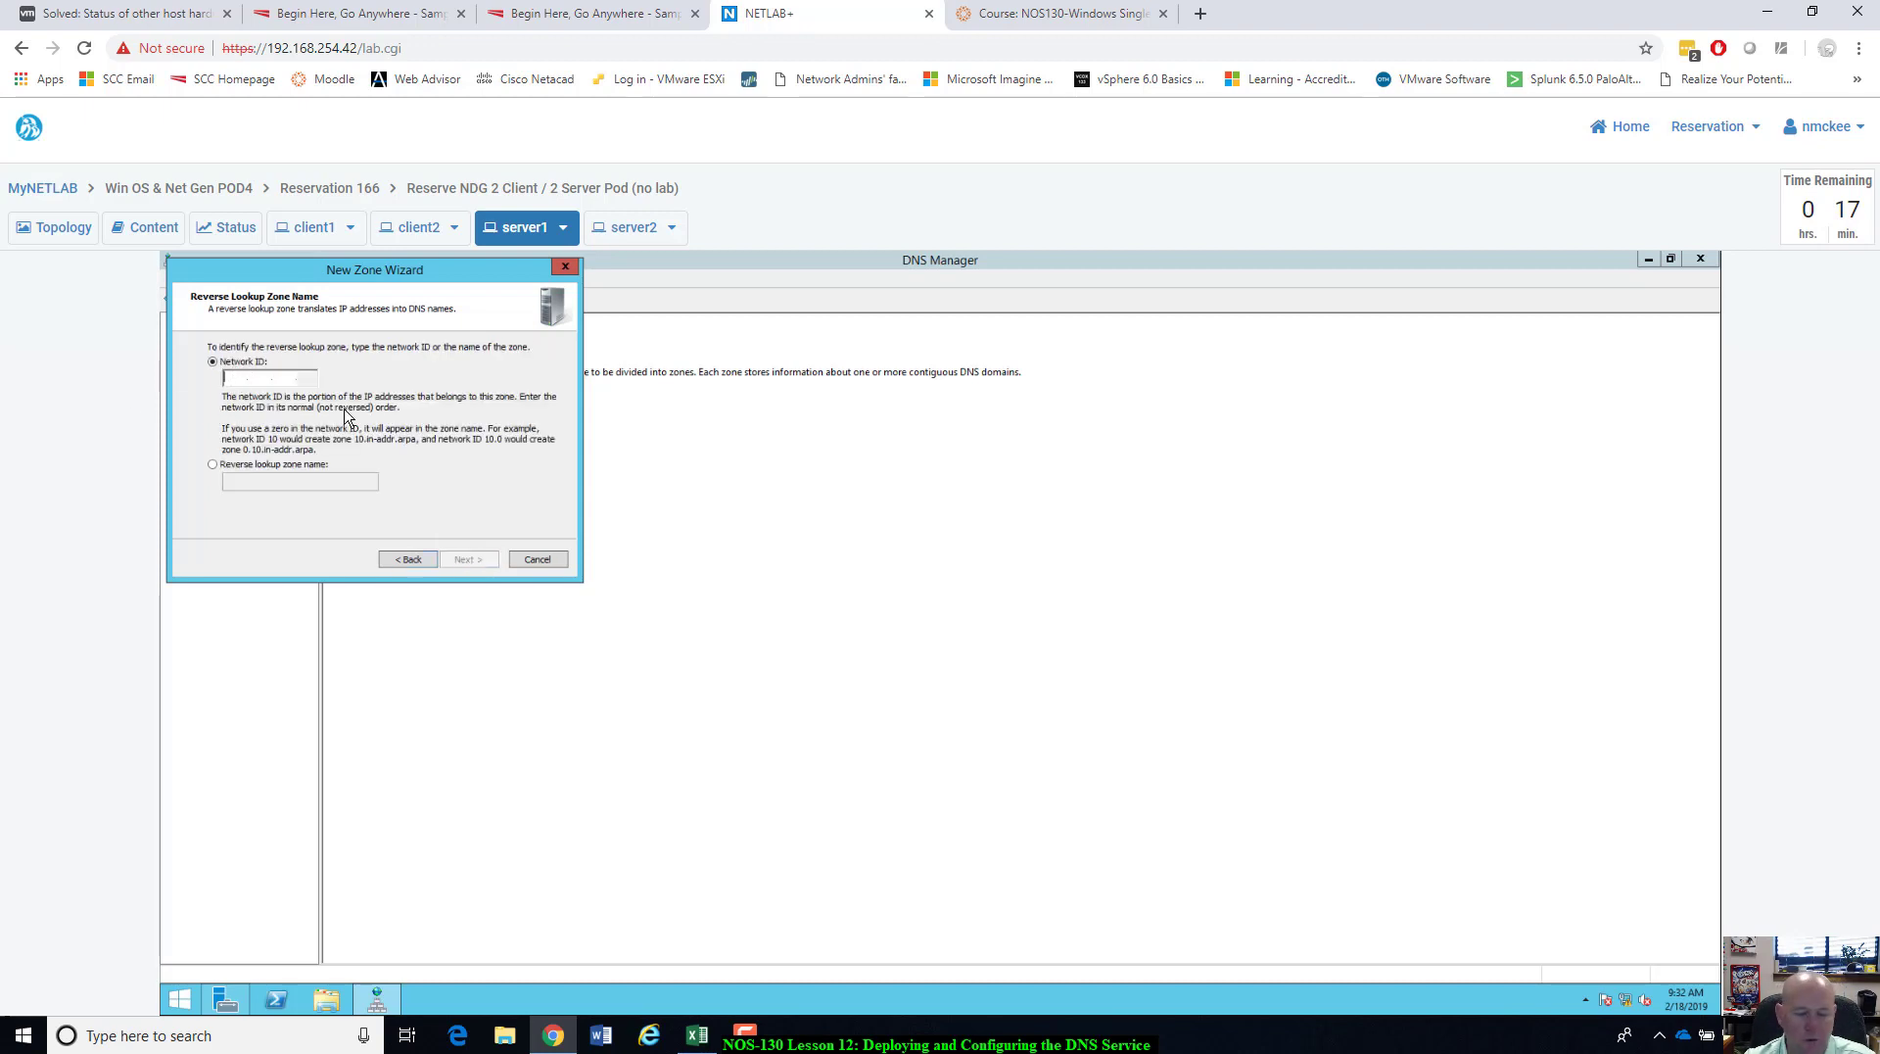
type("192.")
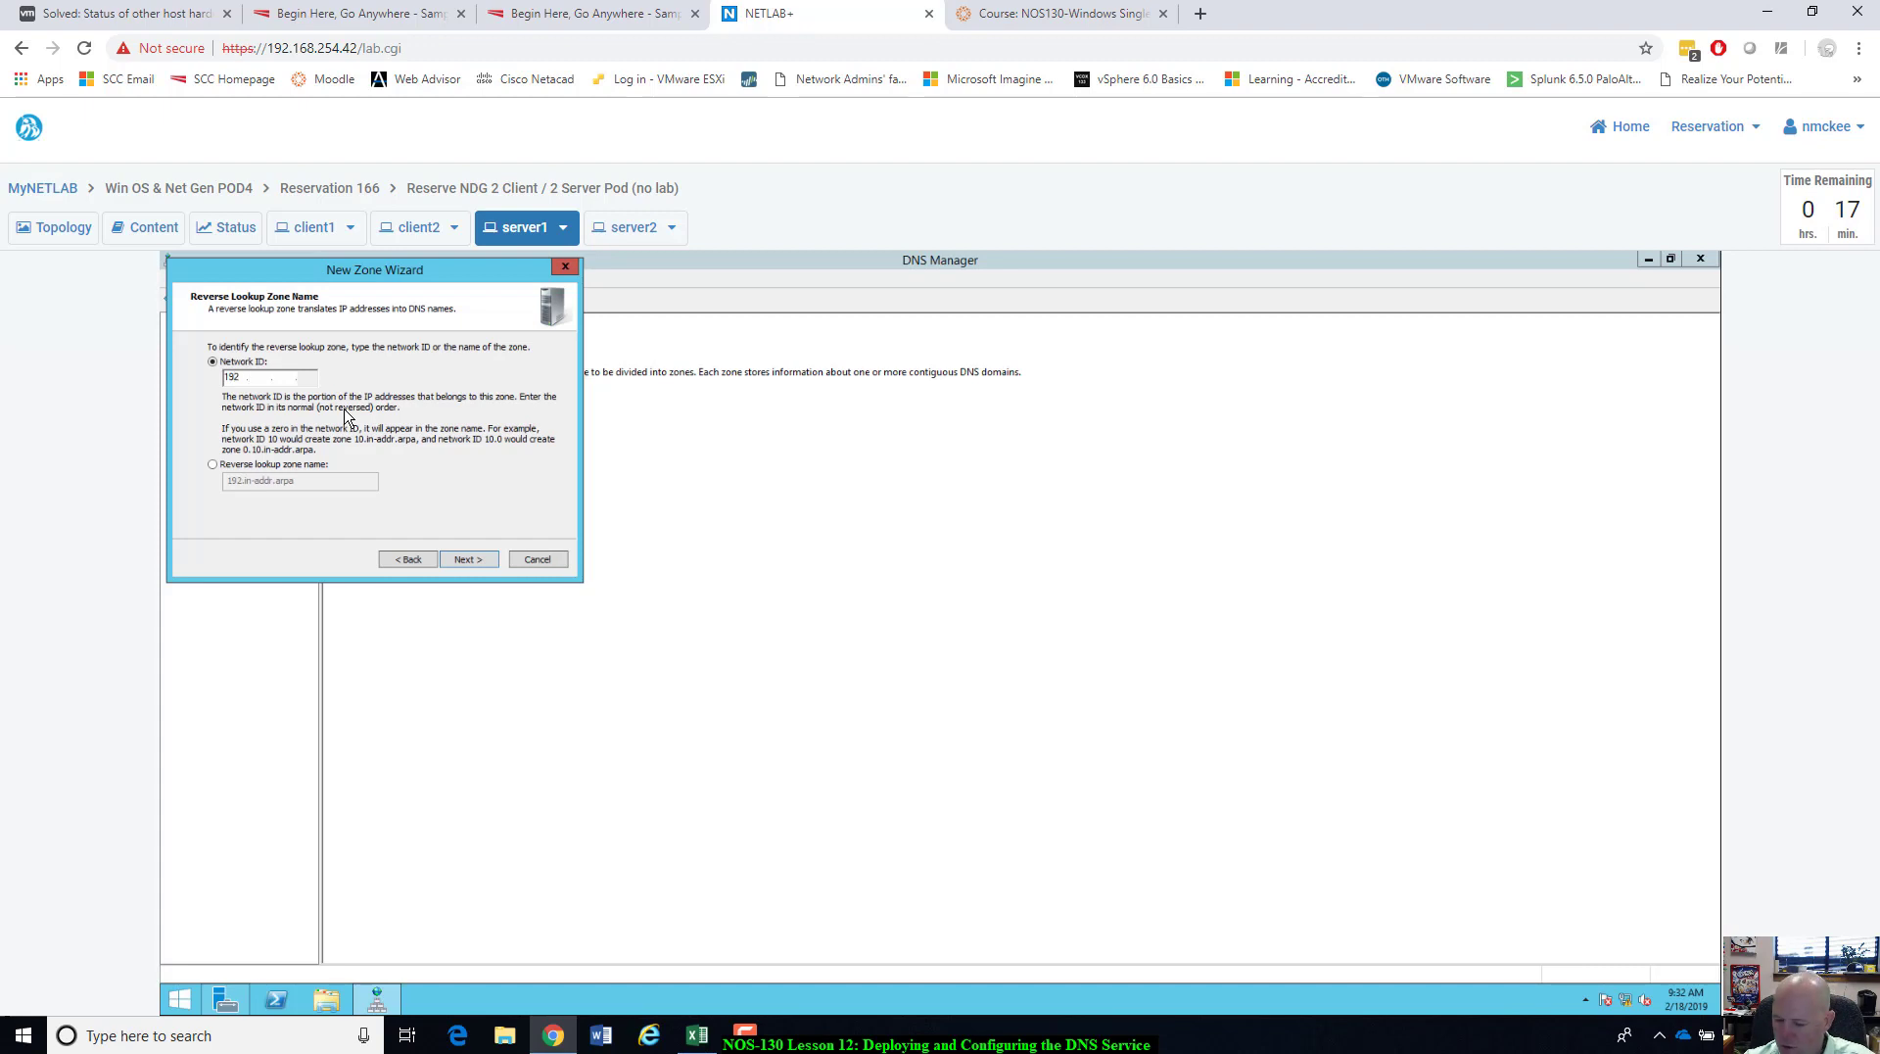
type("168.30")
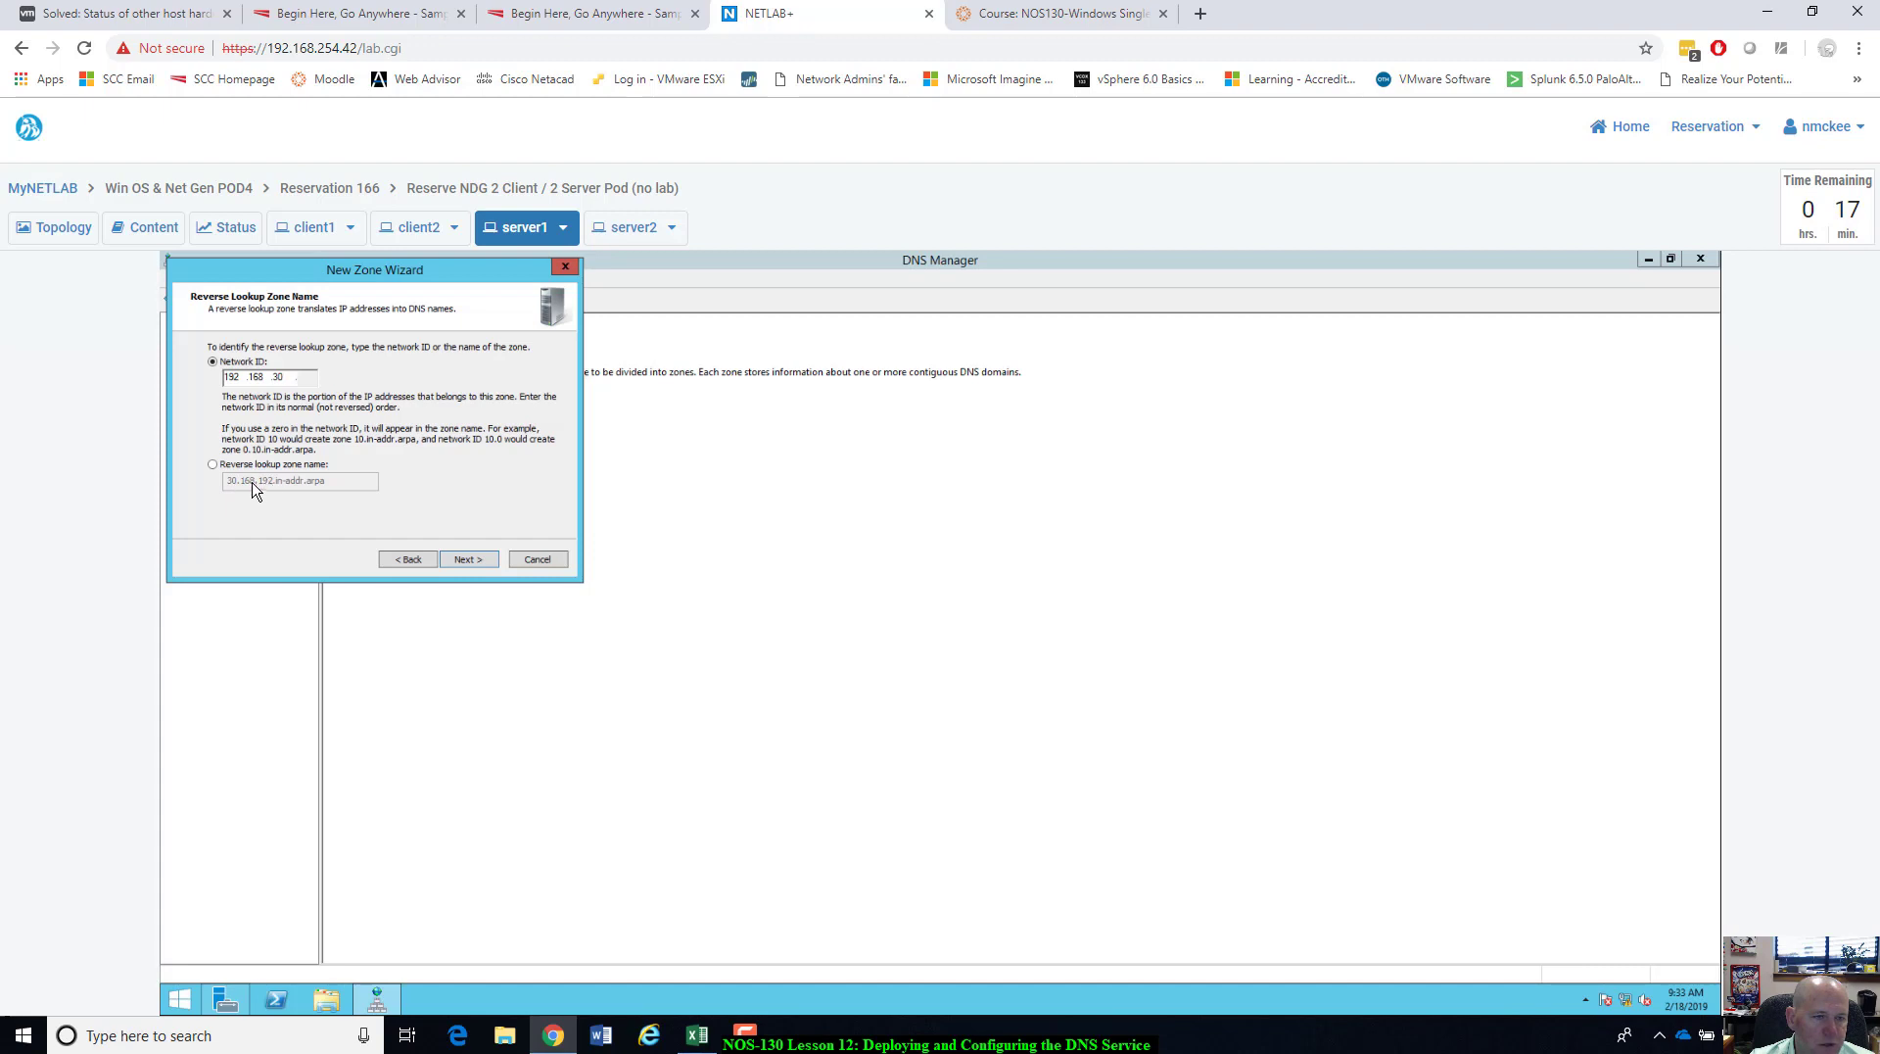
left_click(486, 567)
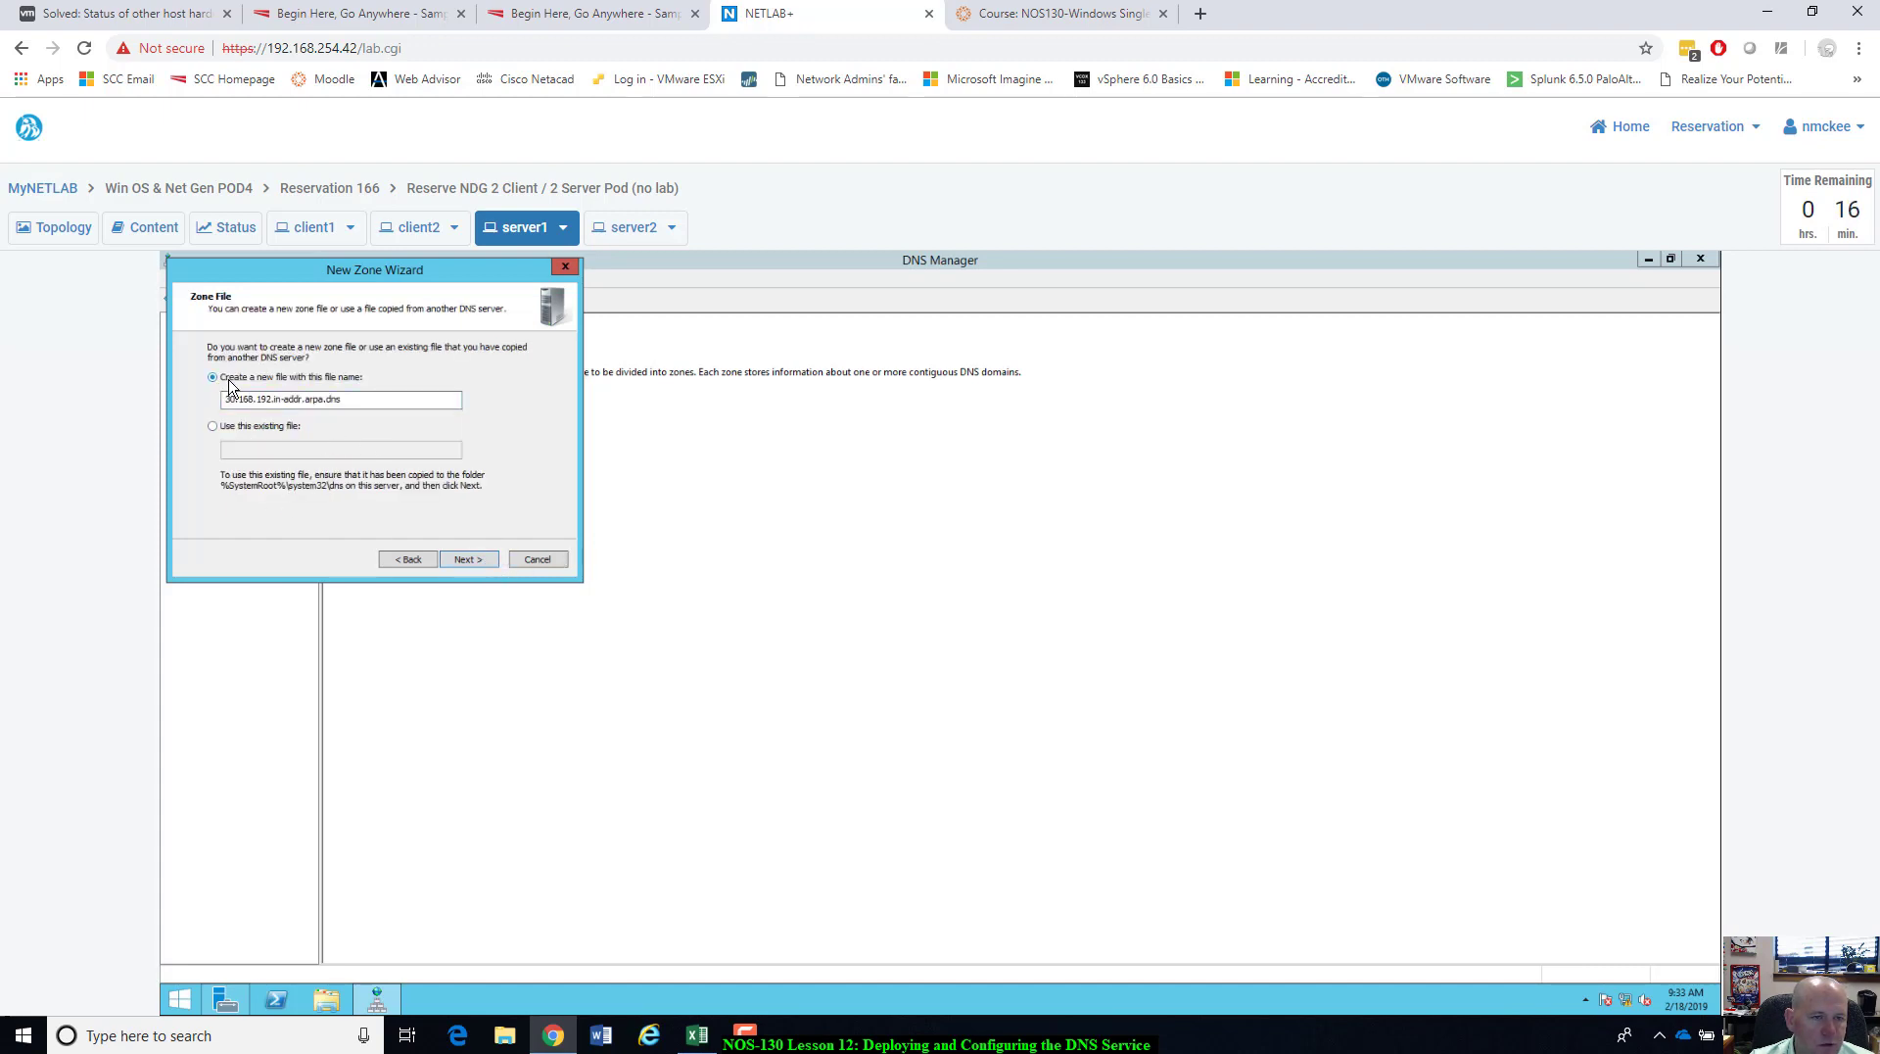
left_click(485, 563)
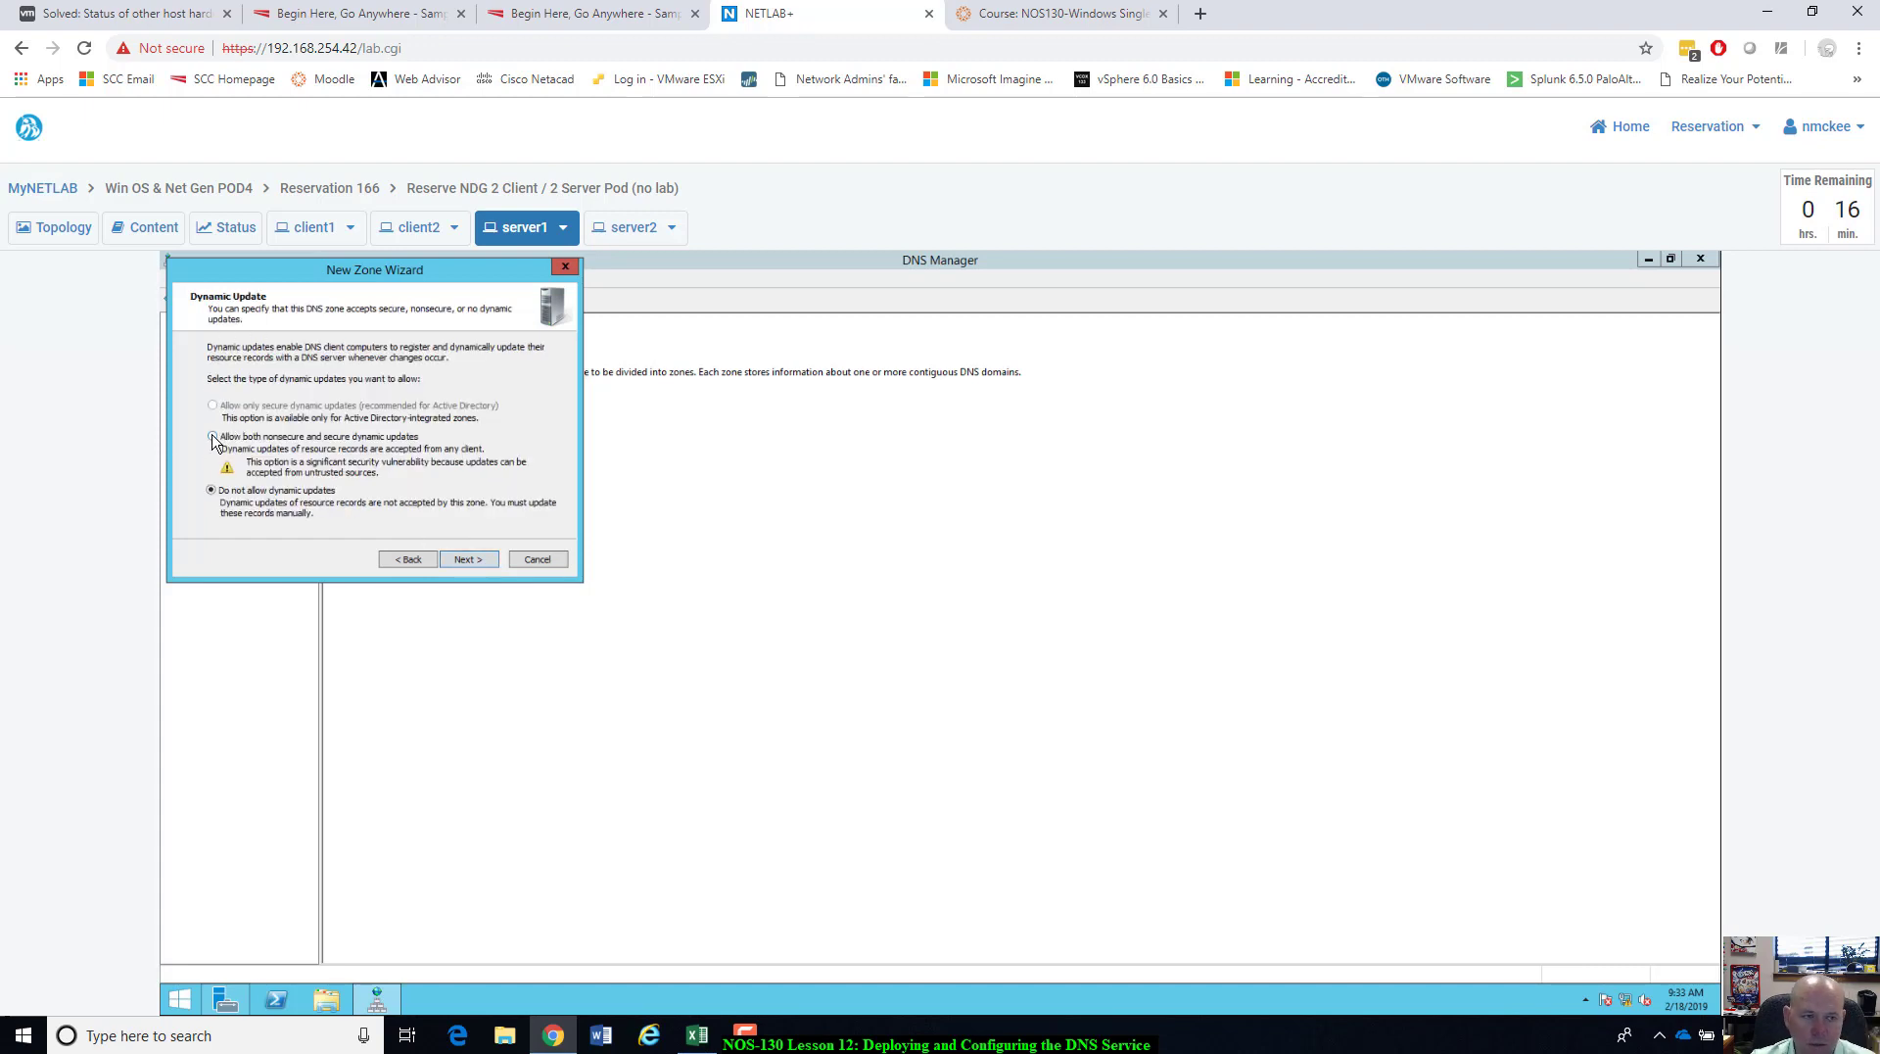
left_click(213, 437)
left_click(492, 559)
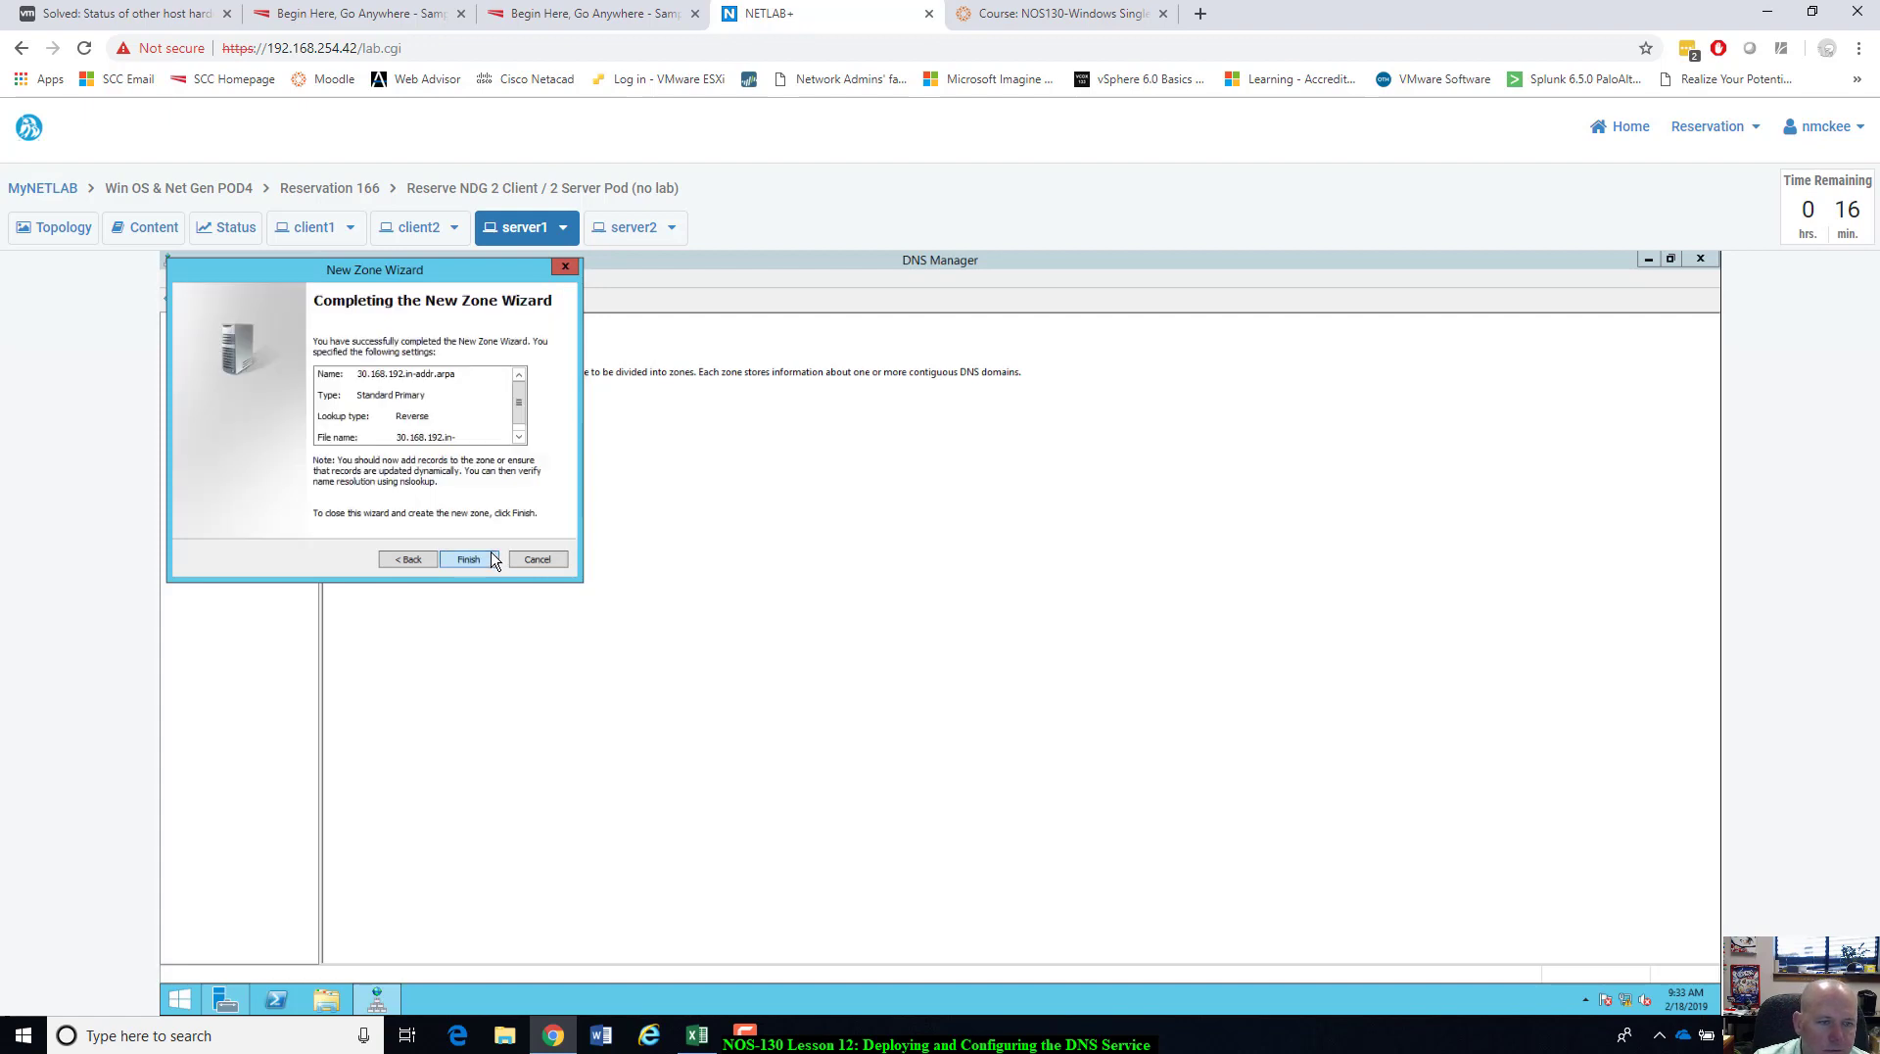
left_click(471, 559)
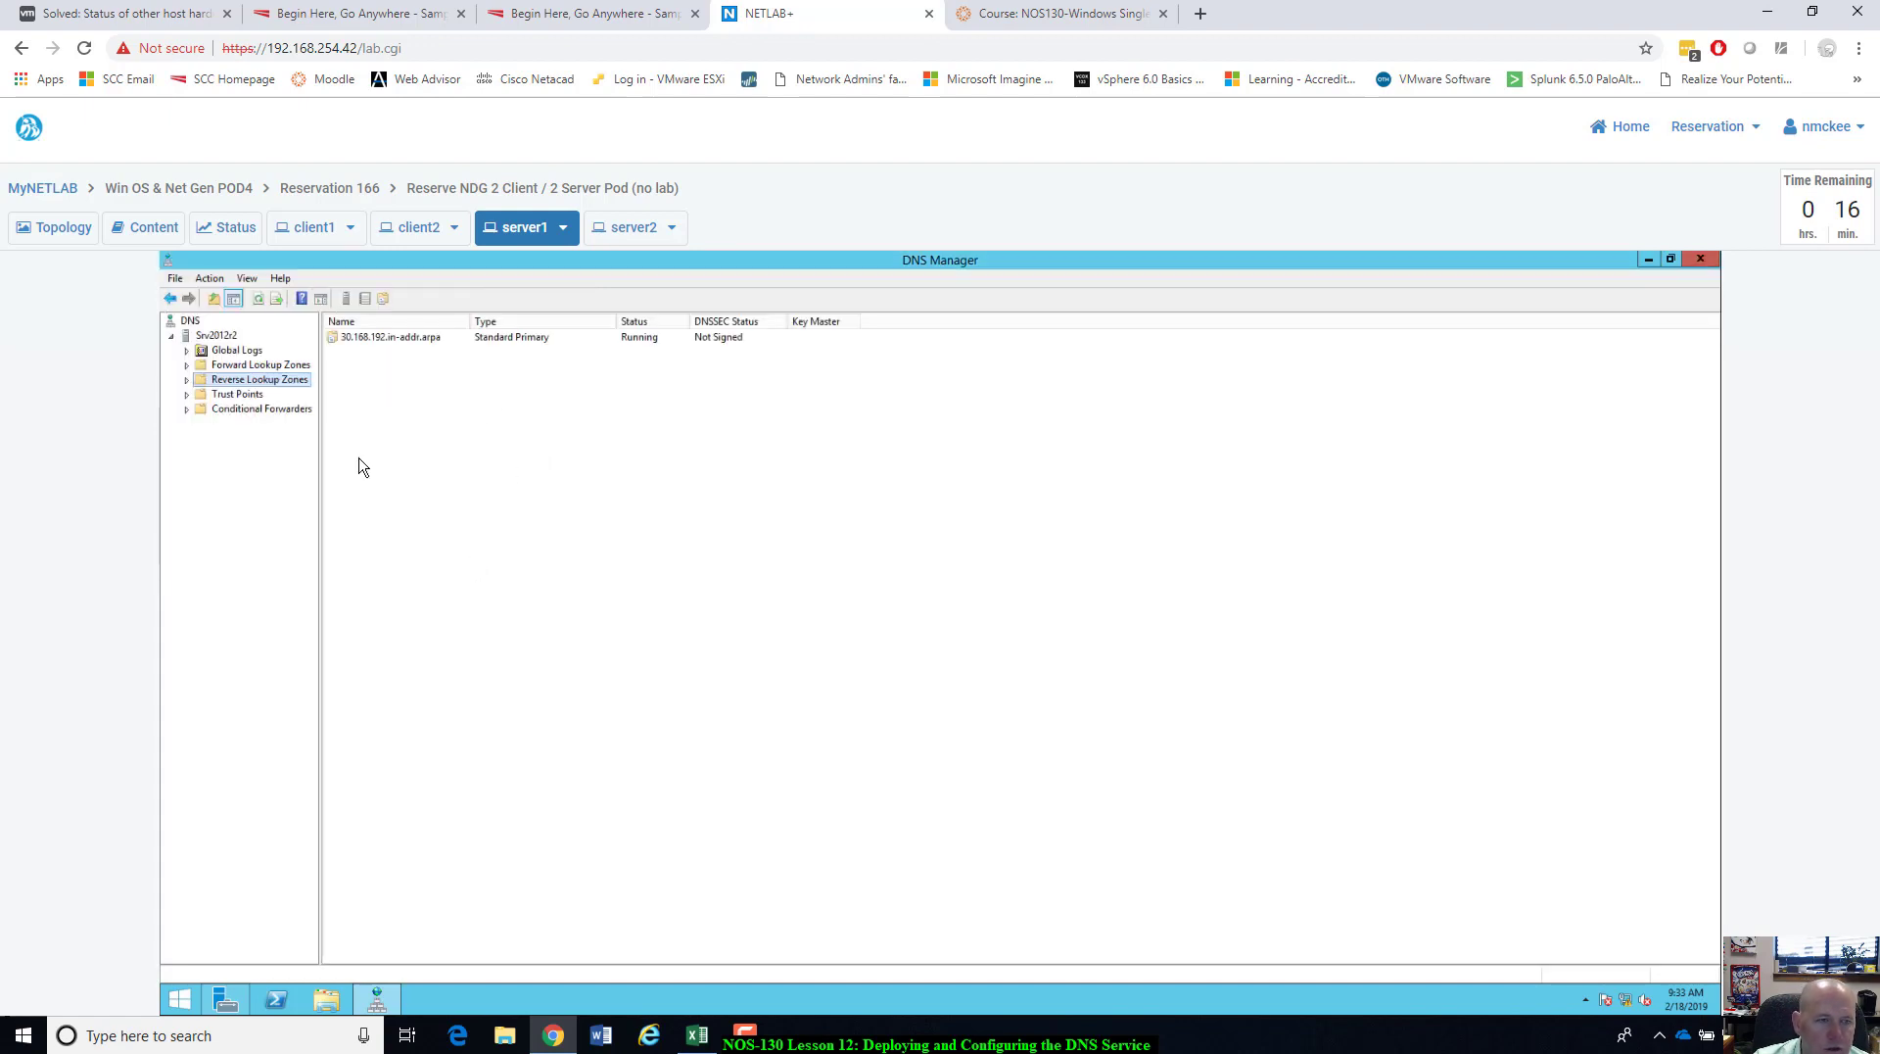
Review the ntmlab.local and 30.168.192.in-addr.arpa zones, then minimize DNS Manager.
left_click(187, 365)
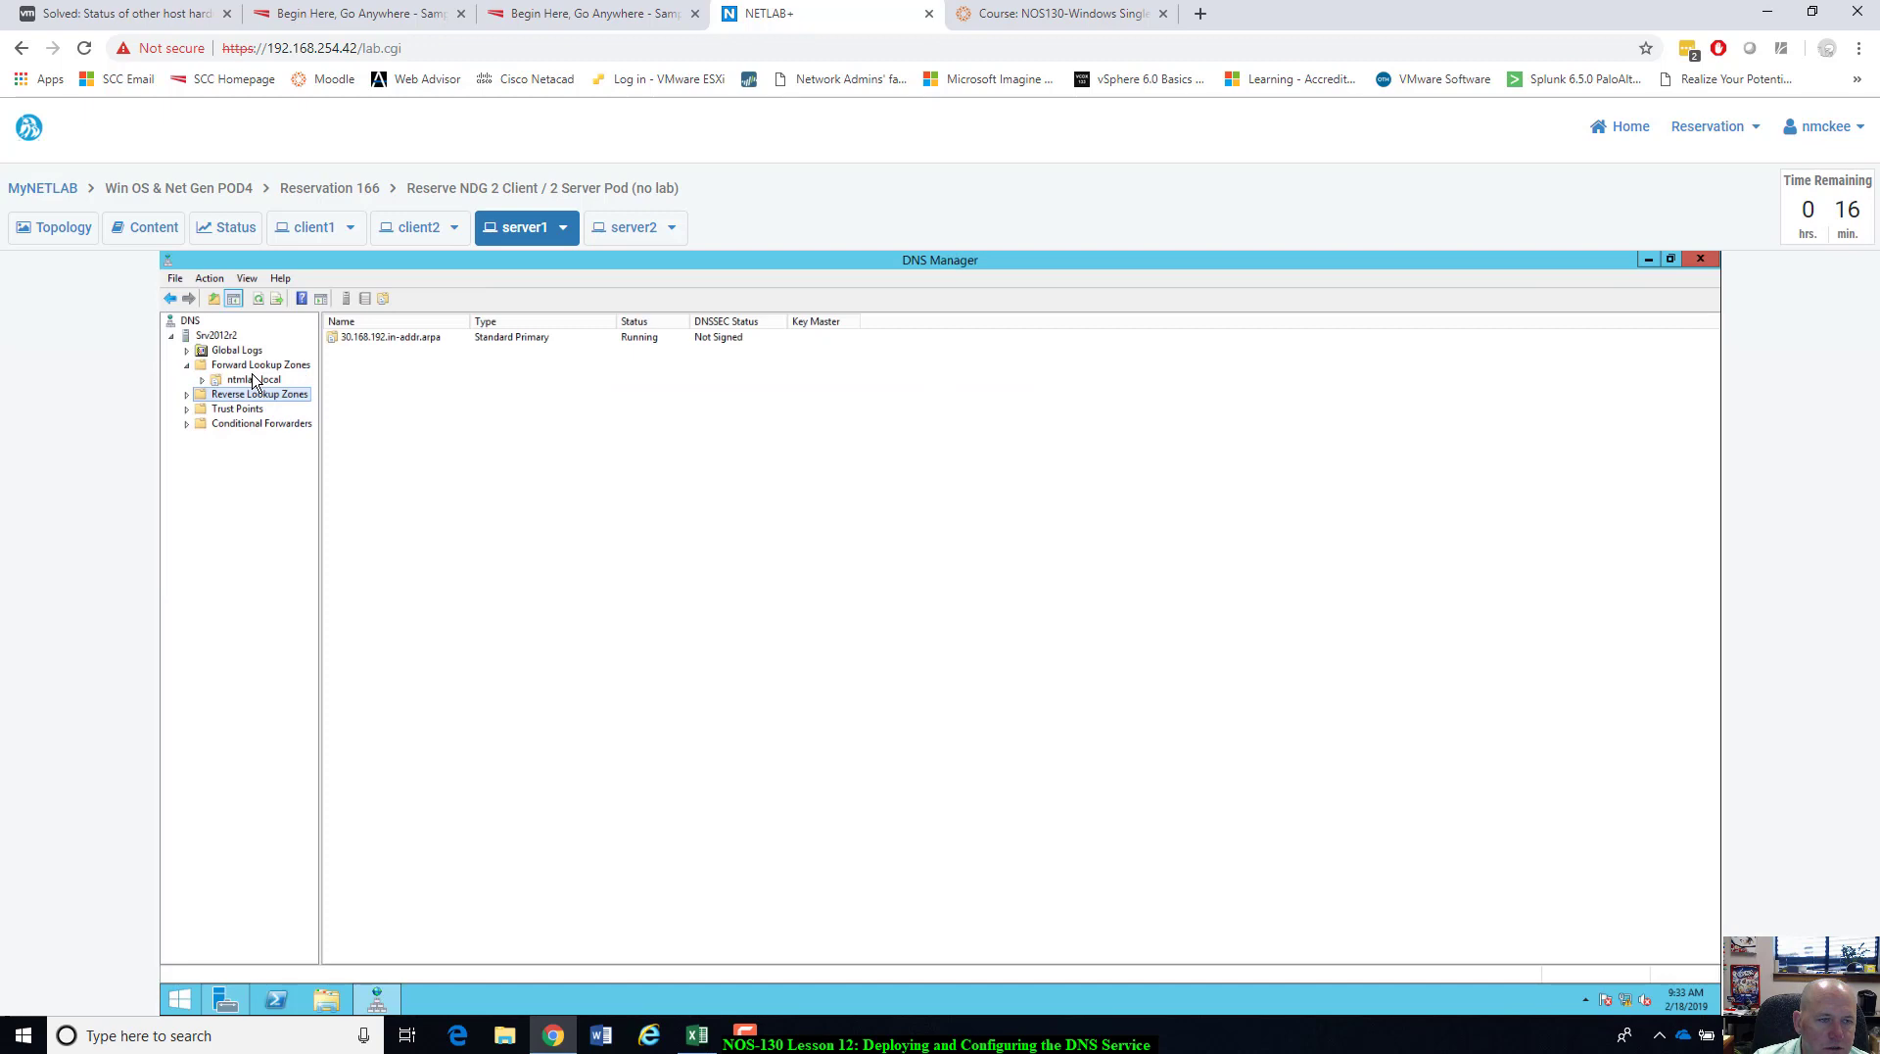
left_click(252, 380)
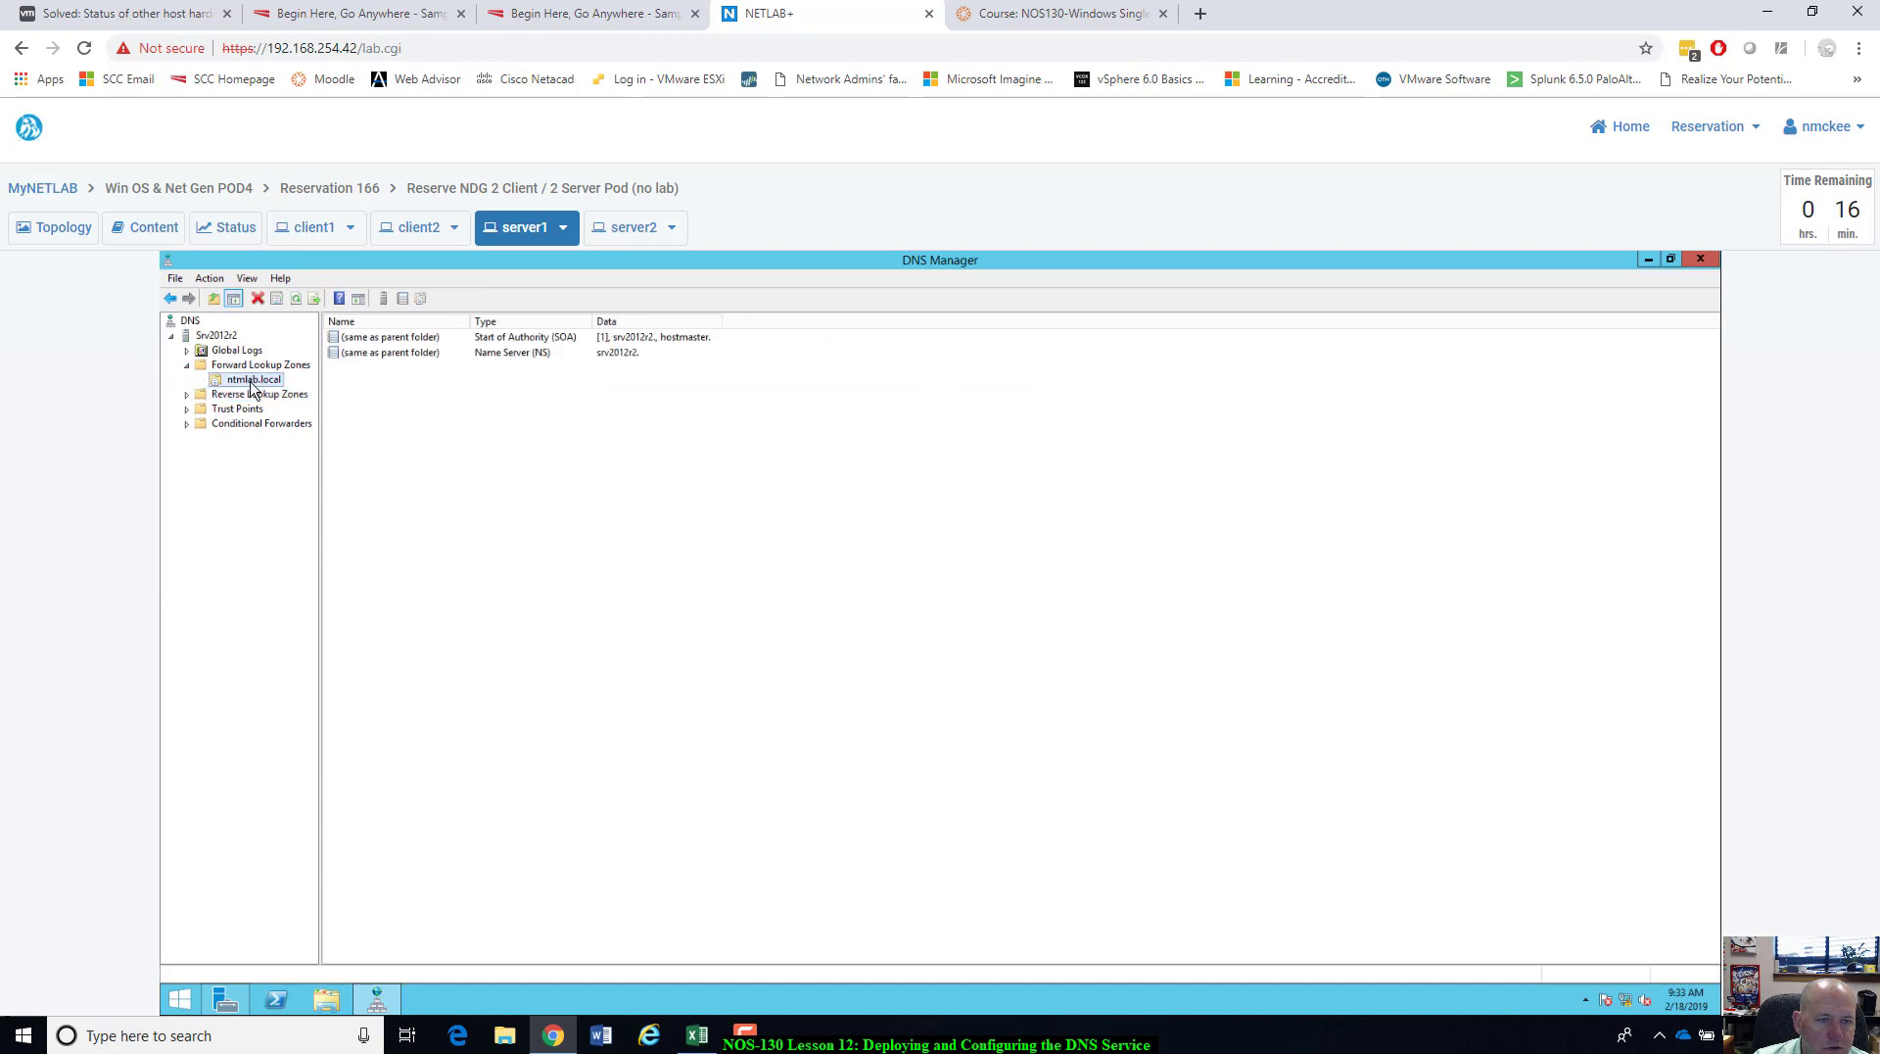
left_click(187, 395)
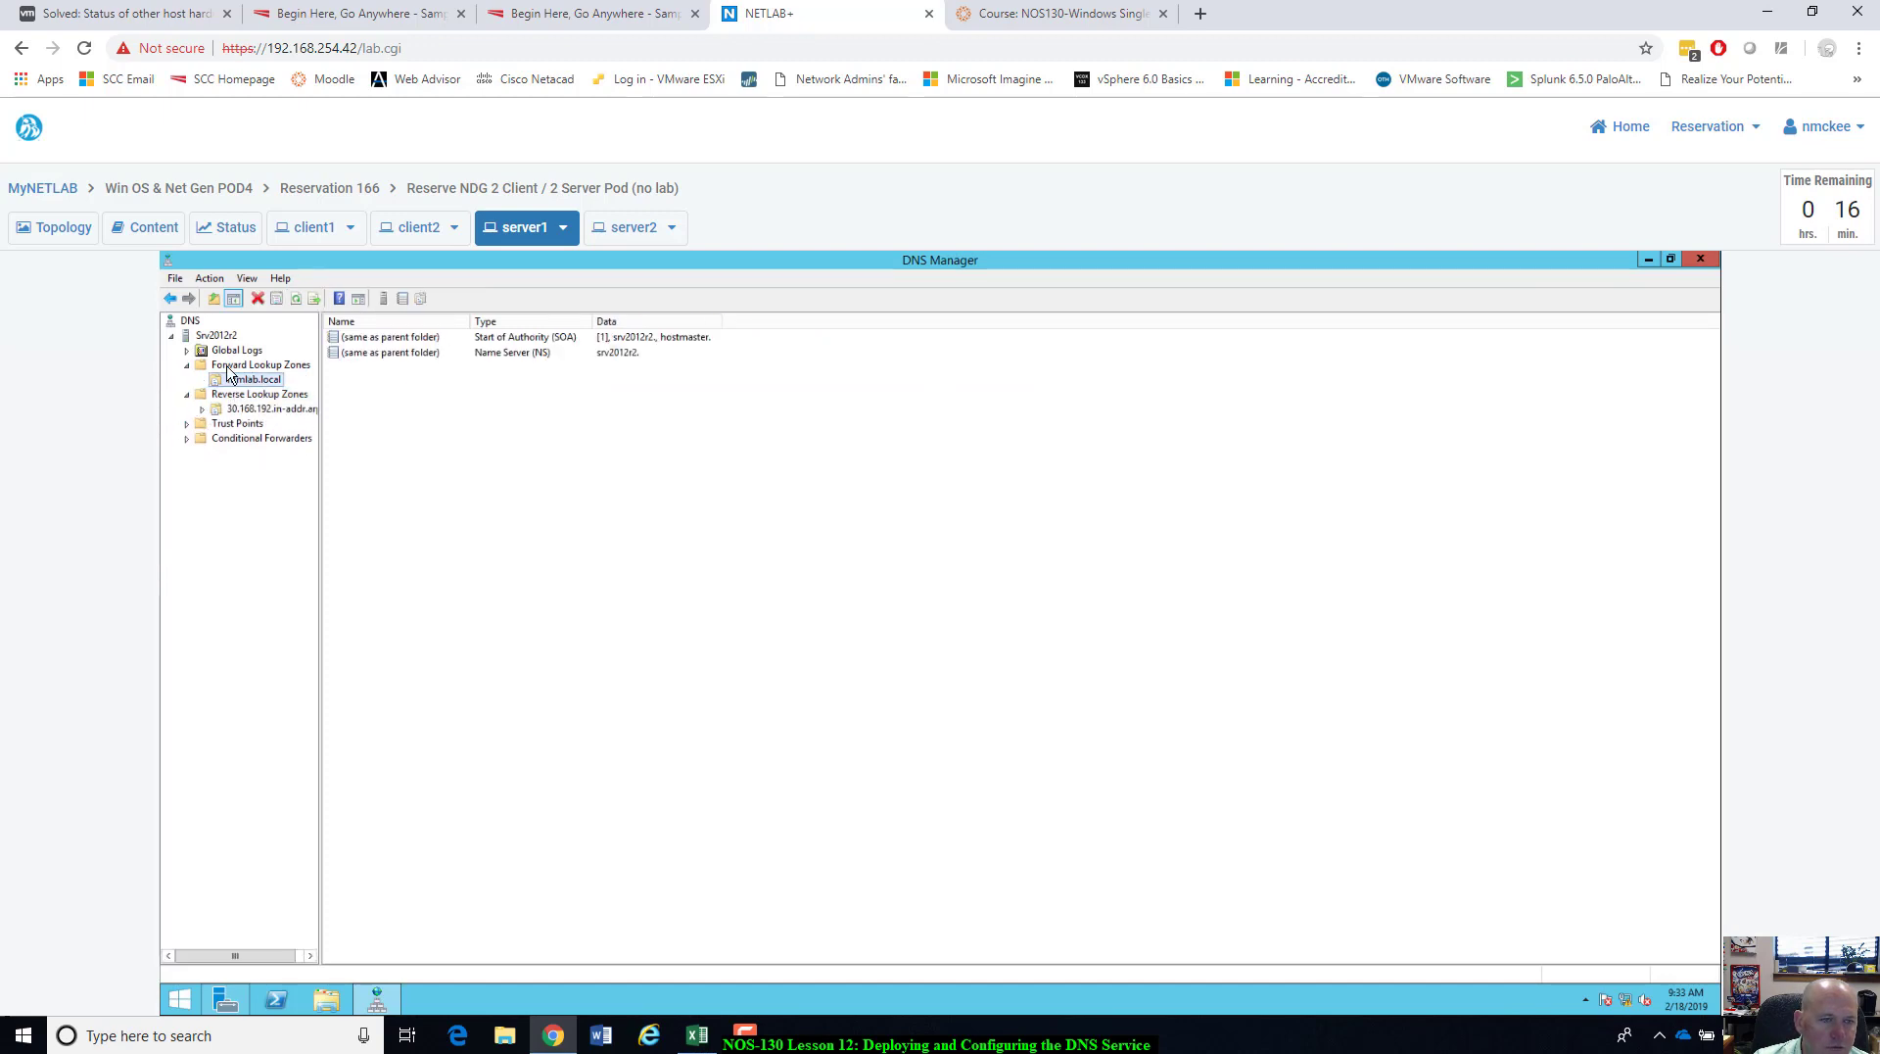
left_click(220, 410)
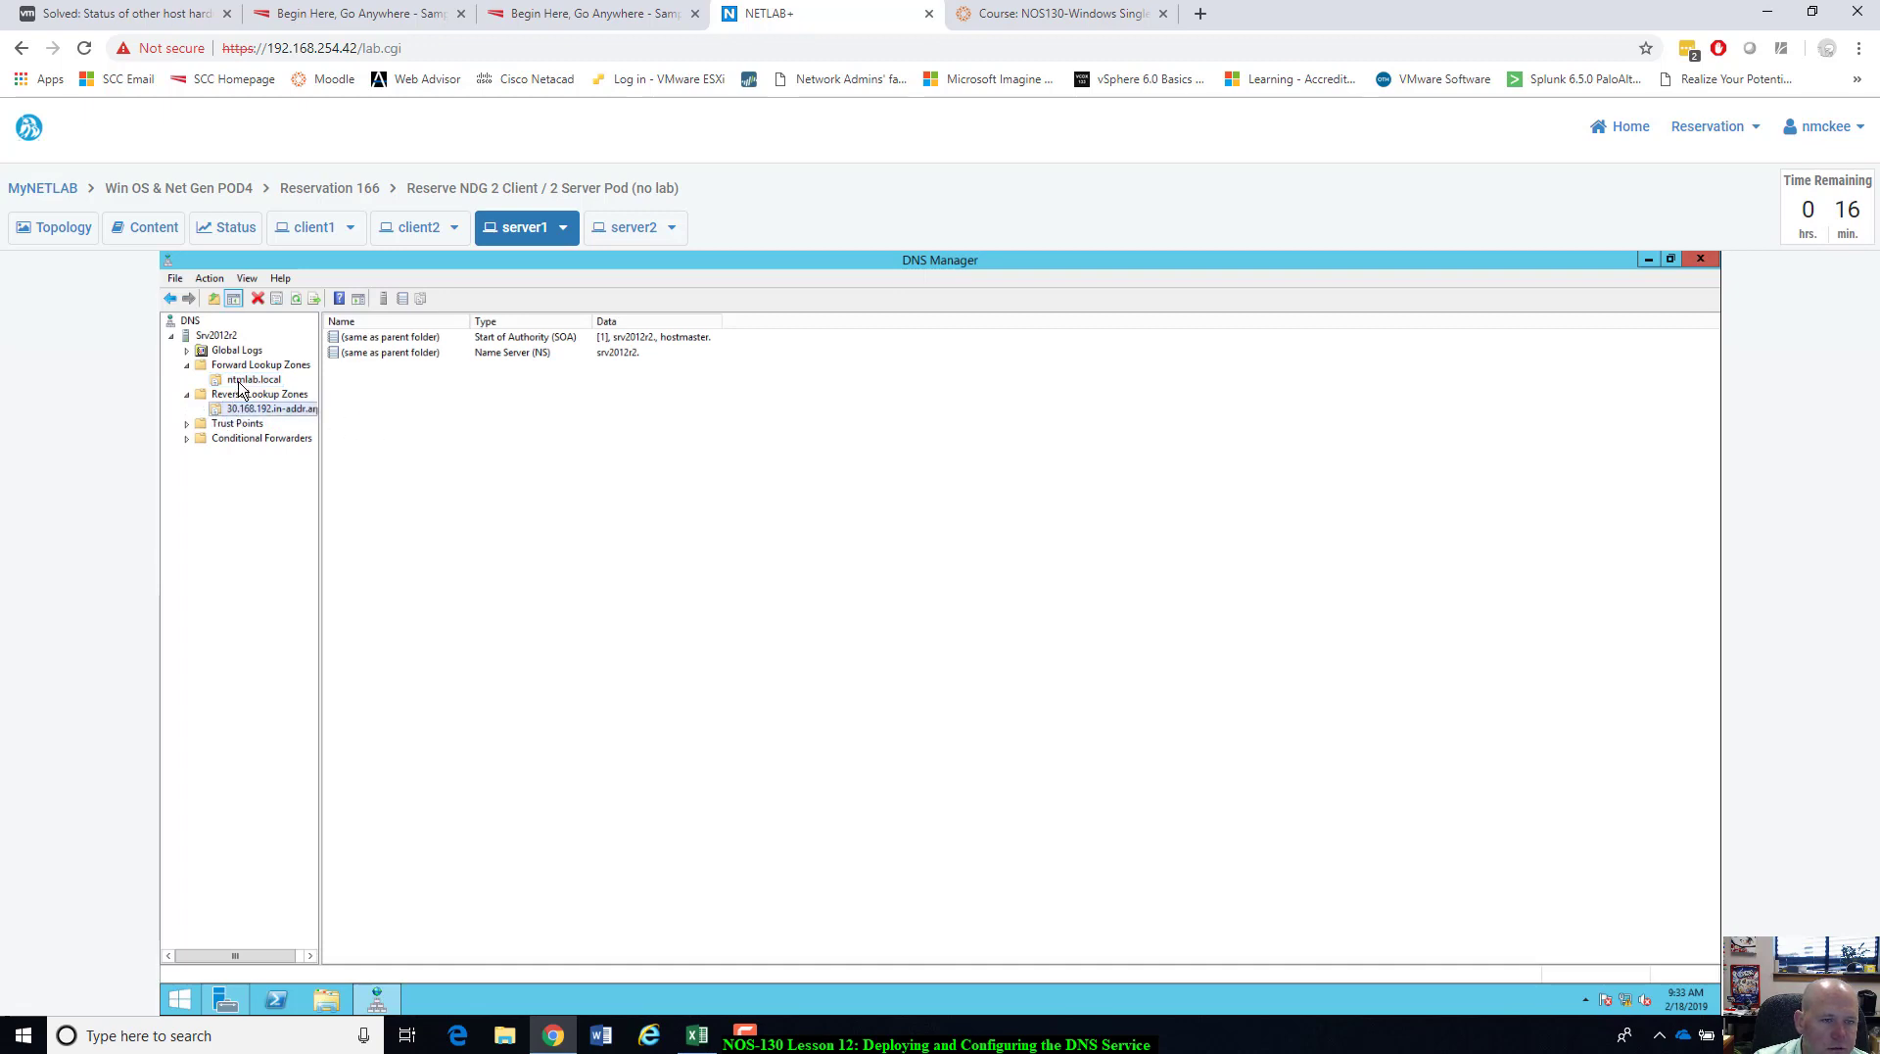
left_click(243, 382)
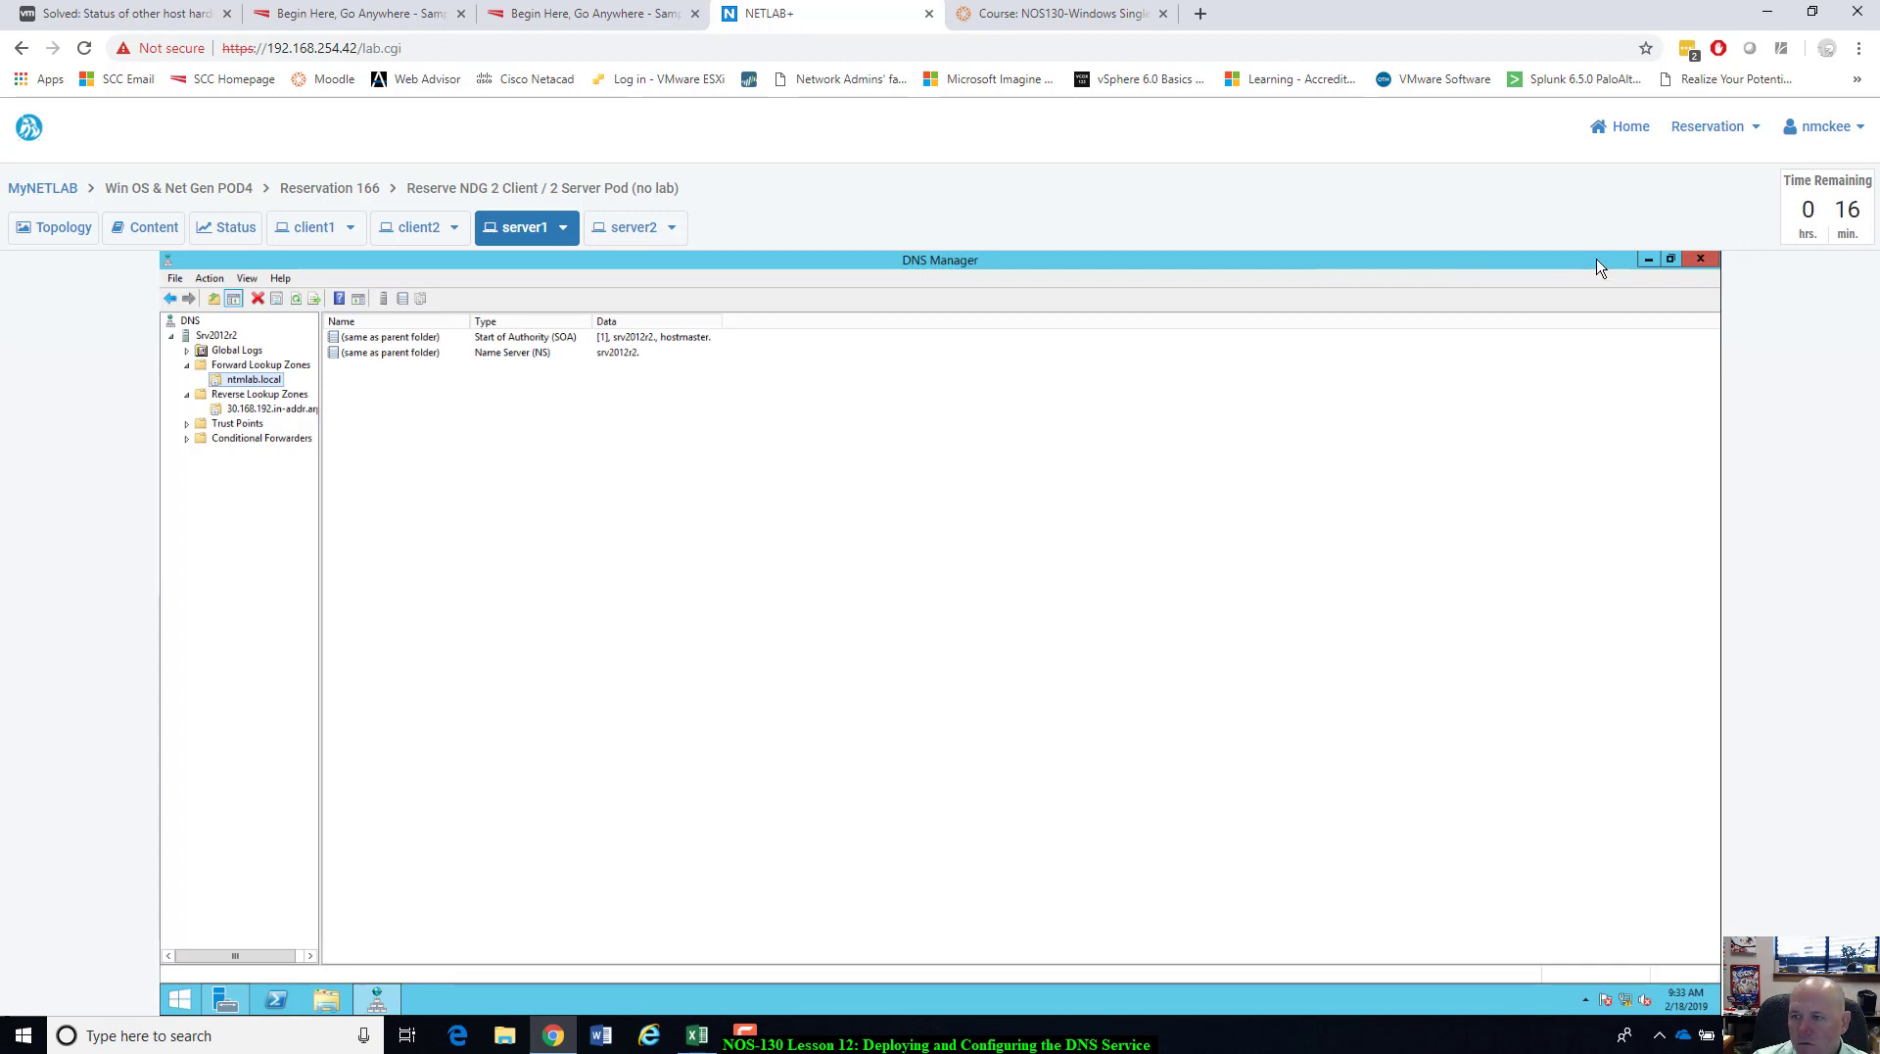
left_click(1649, 261)
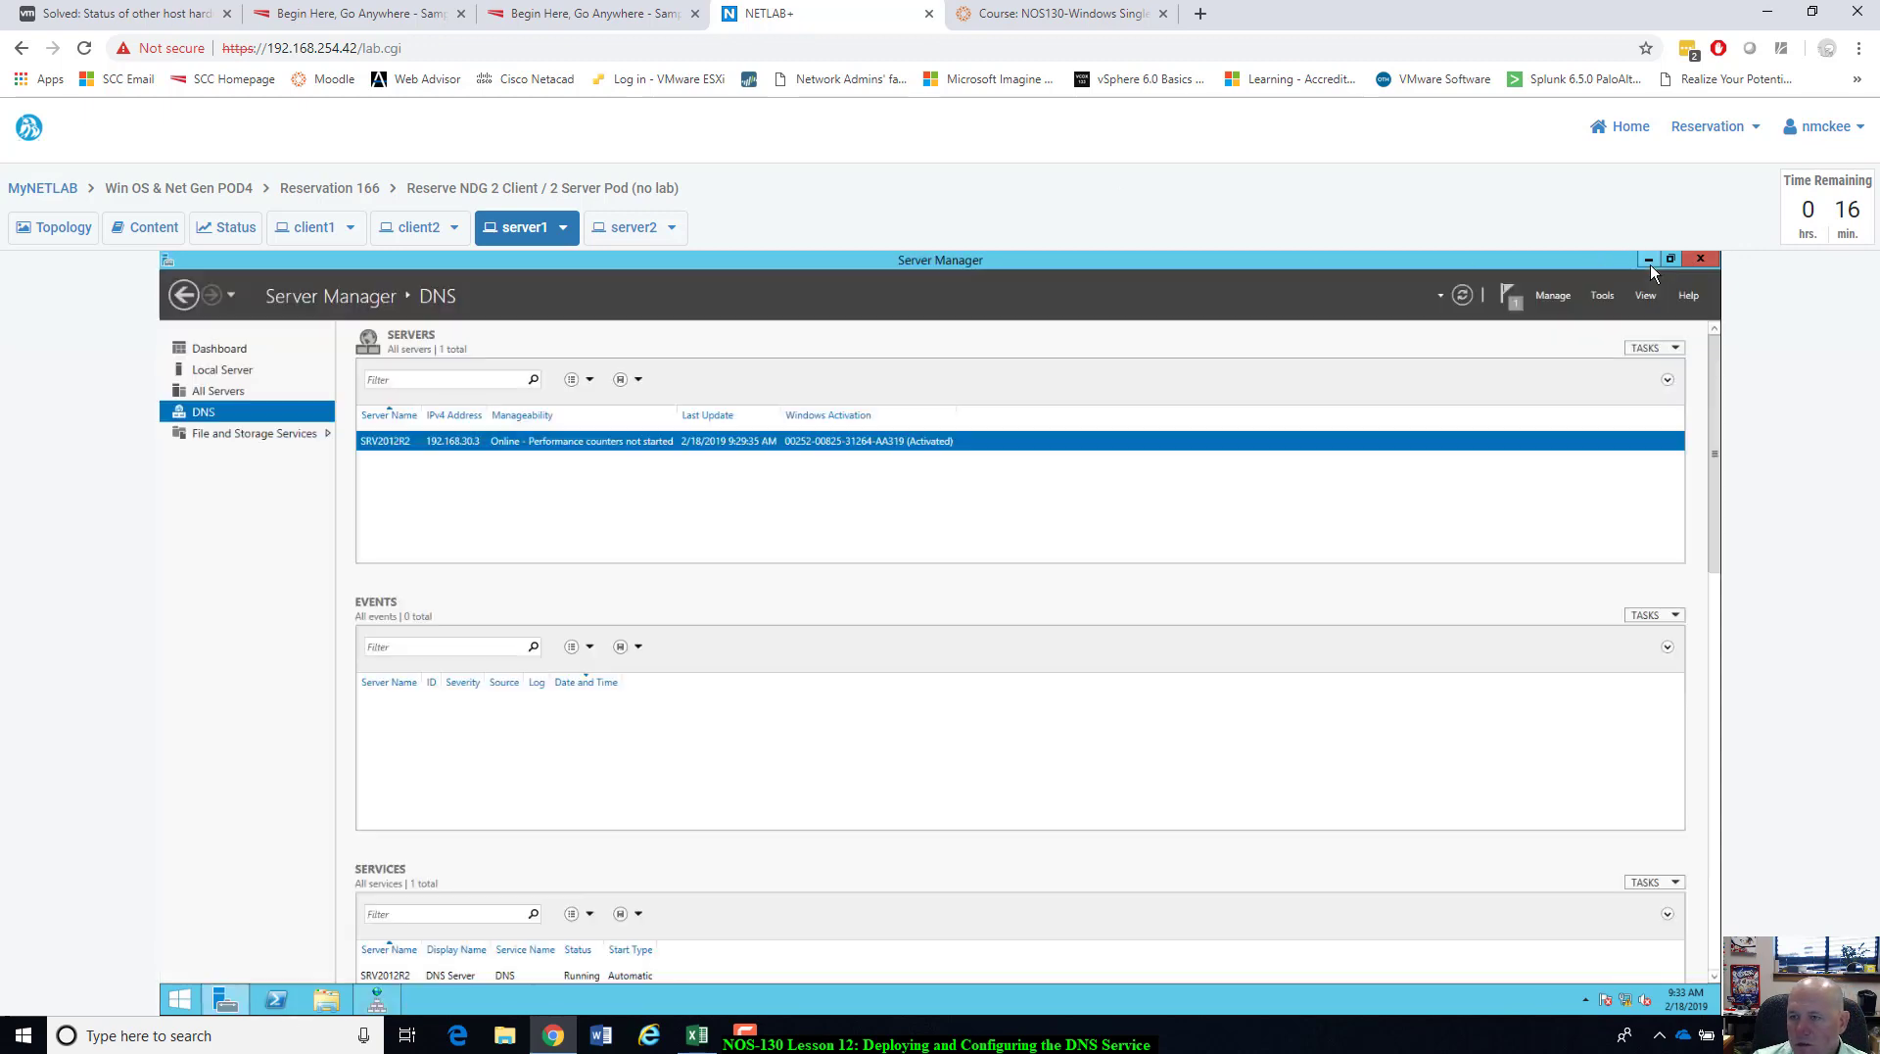
Open the Network and Sharing Center from File Explorer's Network item on server1.
left_click(326, 999)
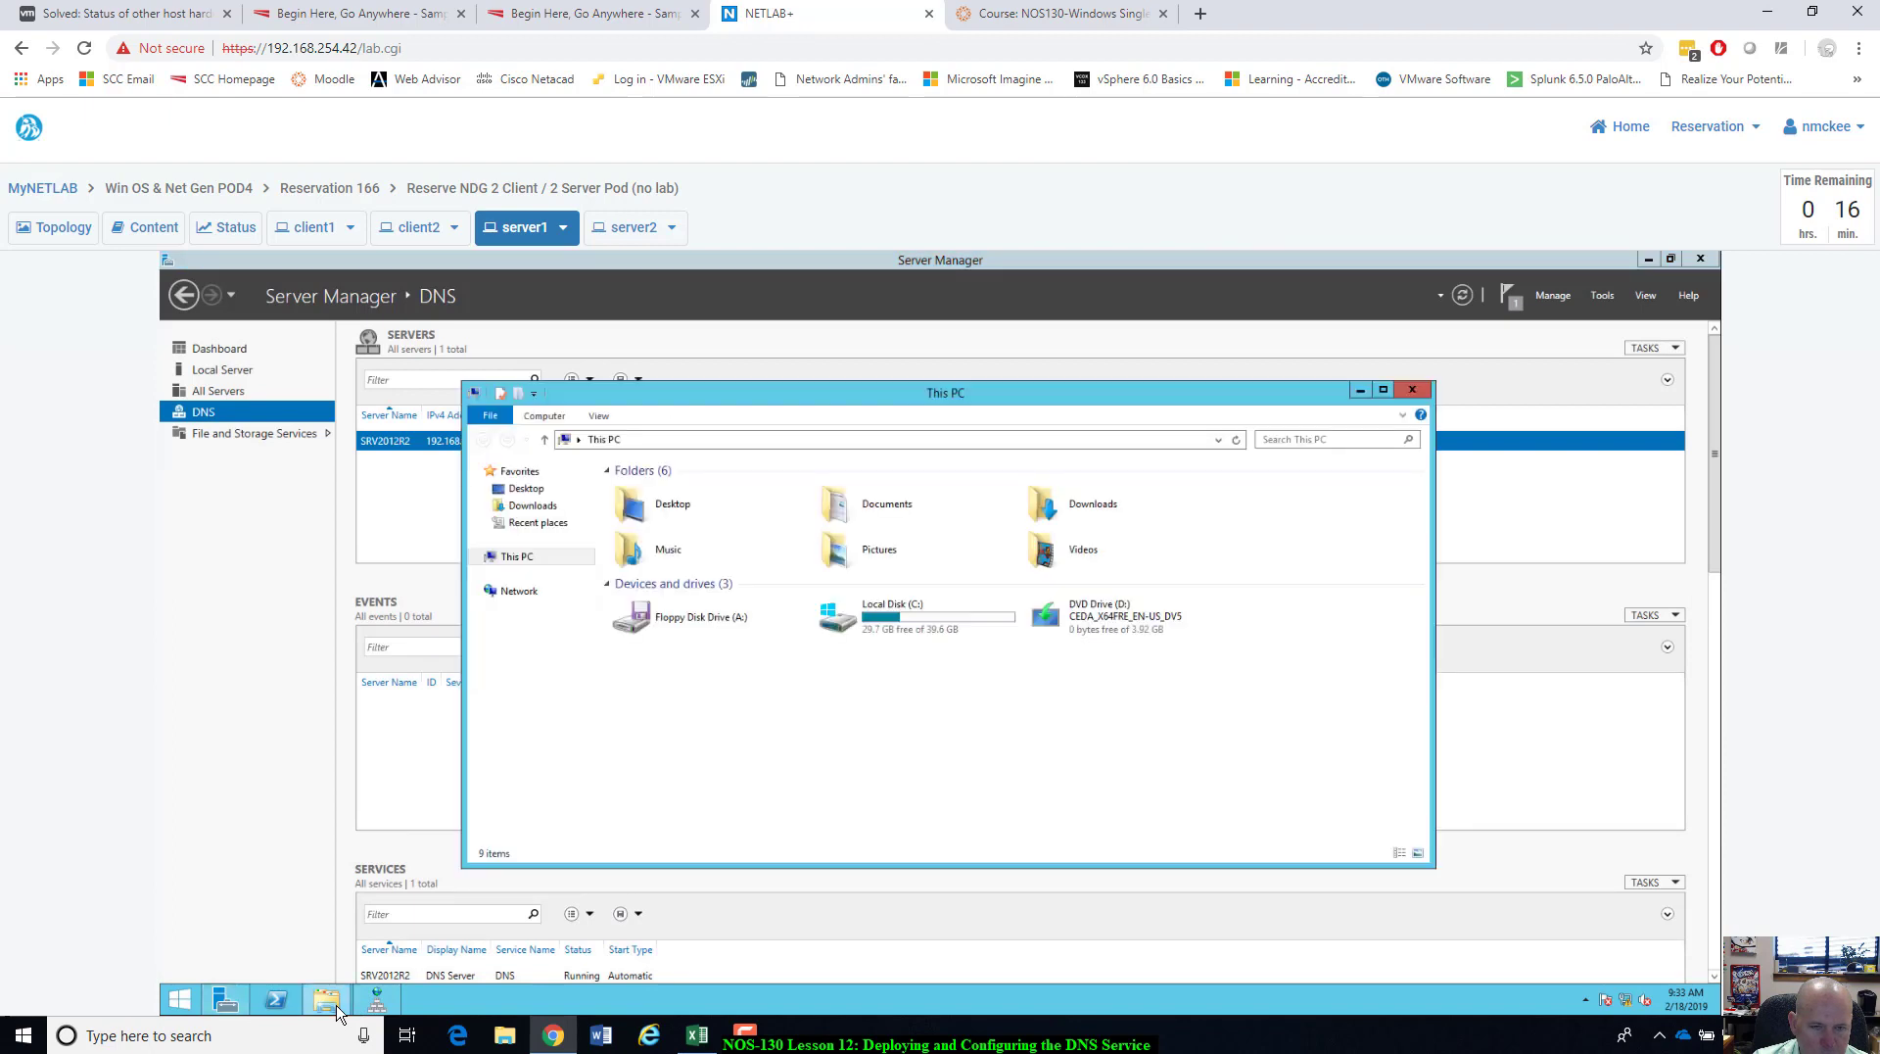
right_click(519, 593)
left_click(578, 728)
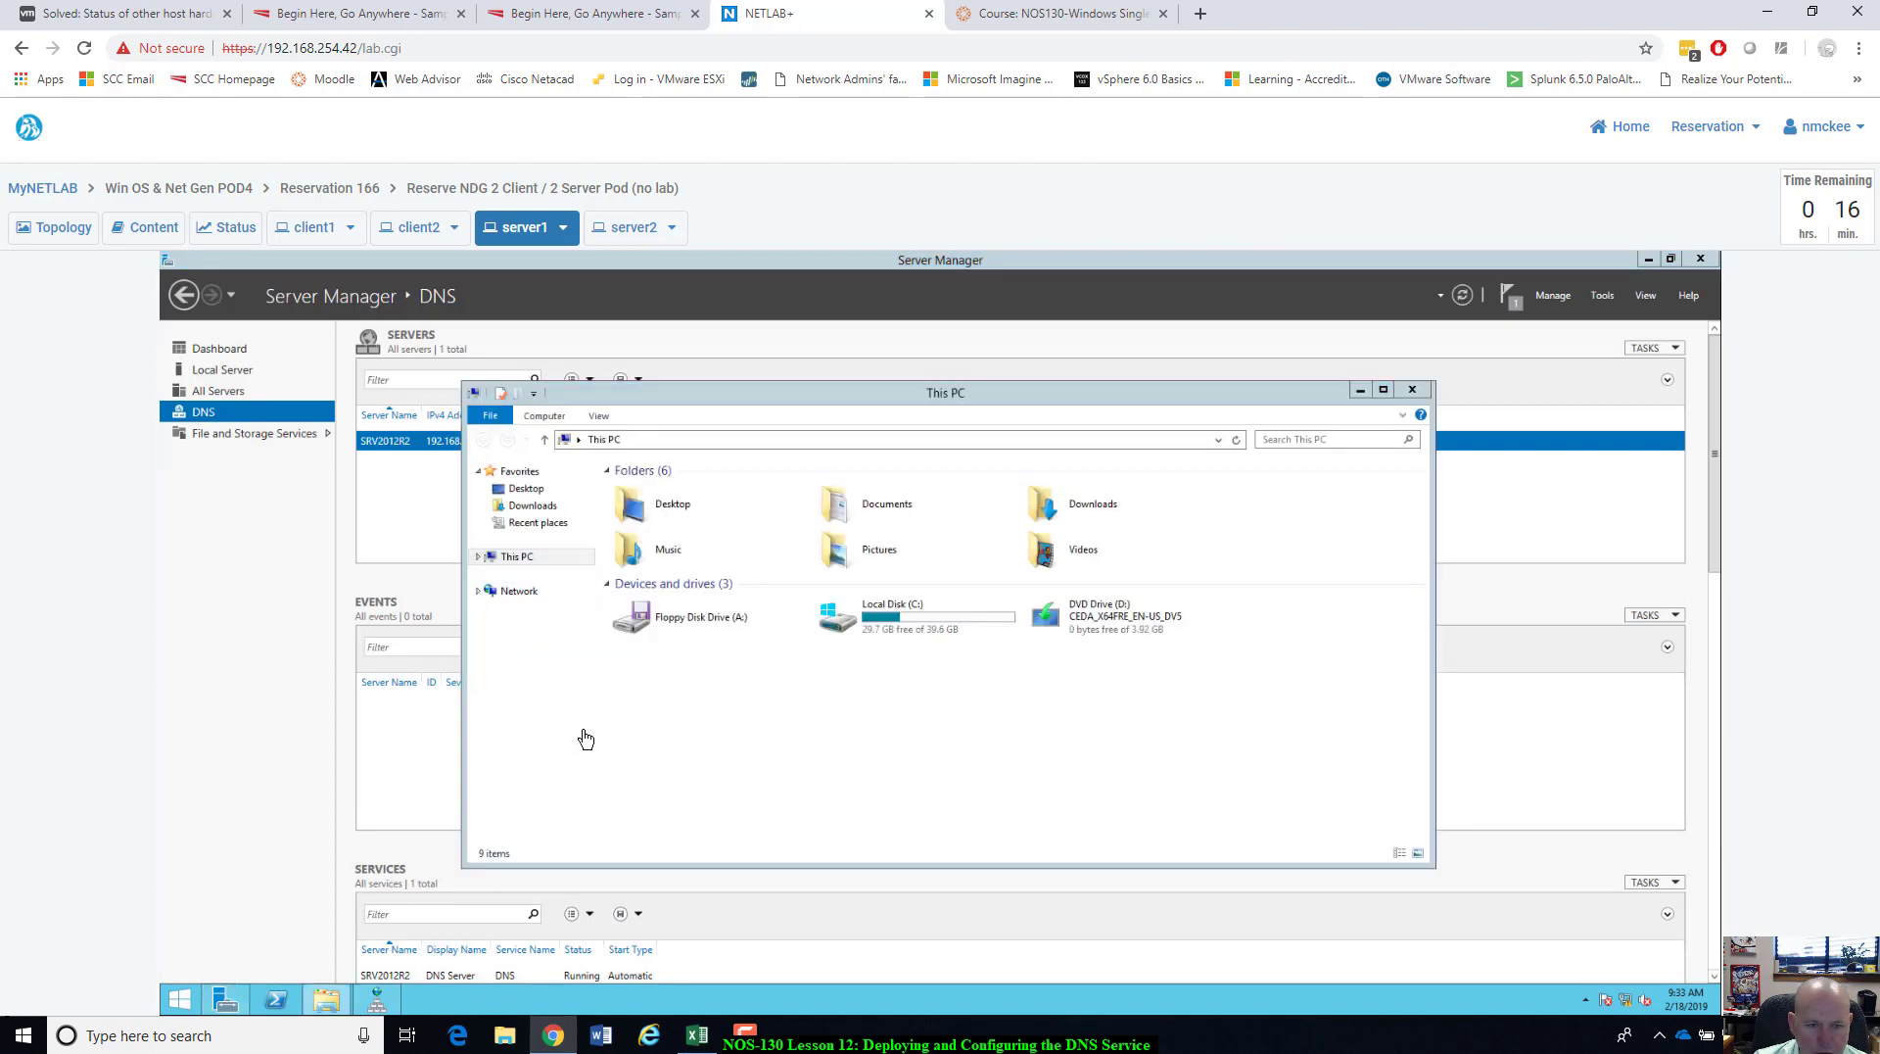
Set Ethernet0's IPv4 preferred DNS server to 127.0.0.1 and close the adapter dialogs.
left_click(1022, 538)
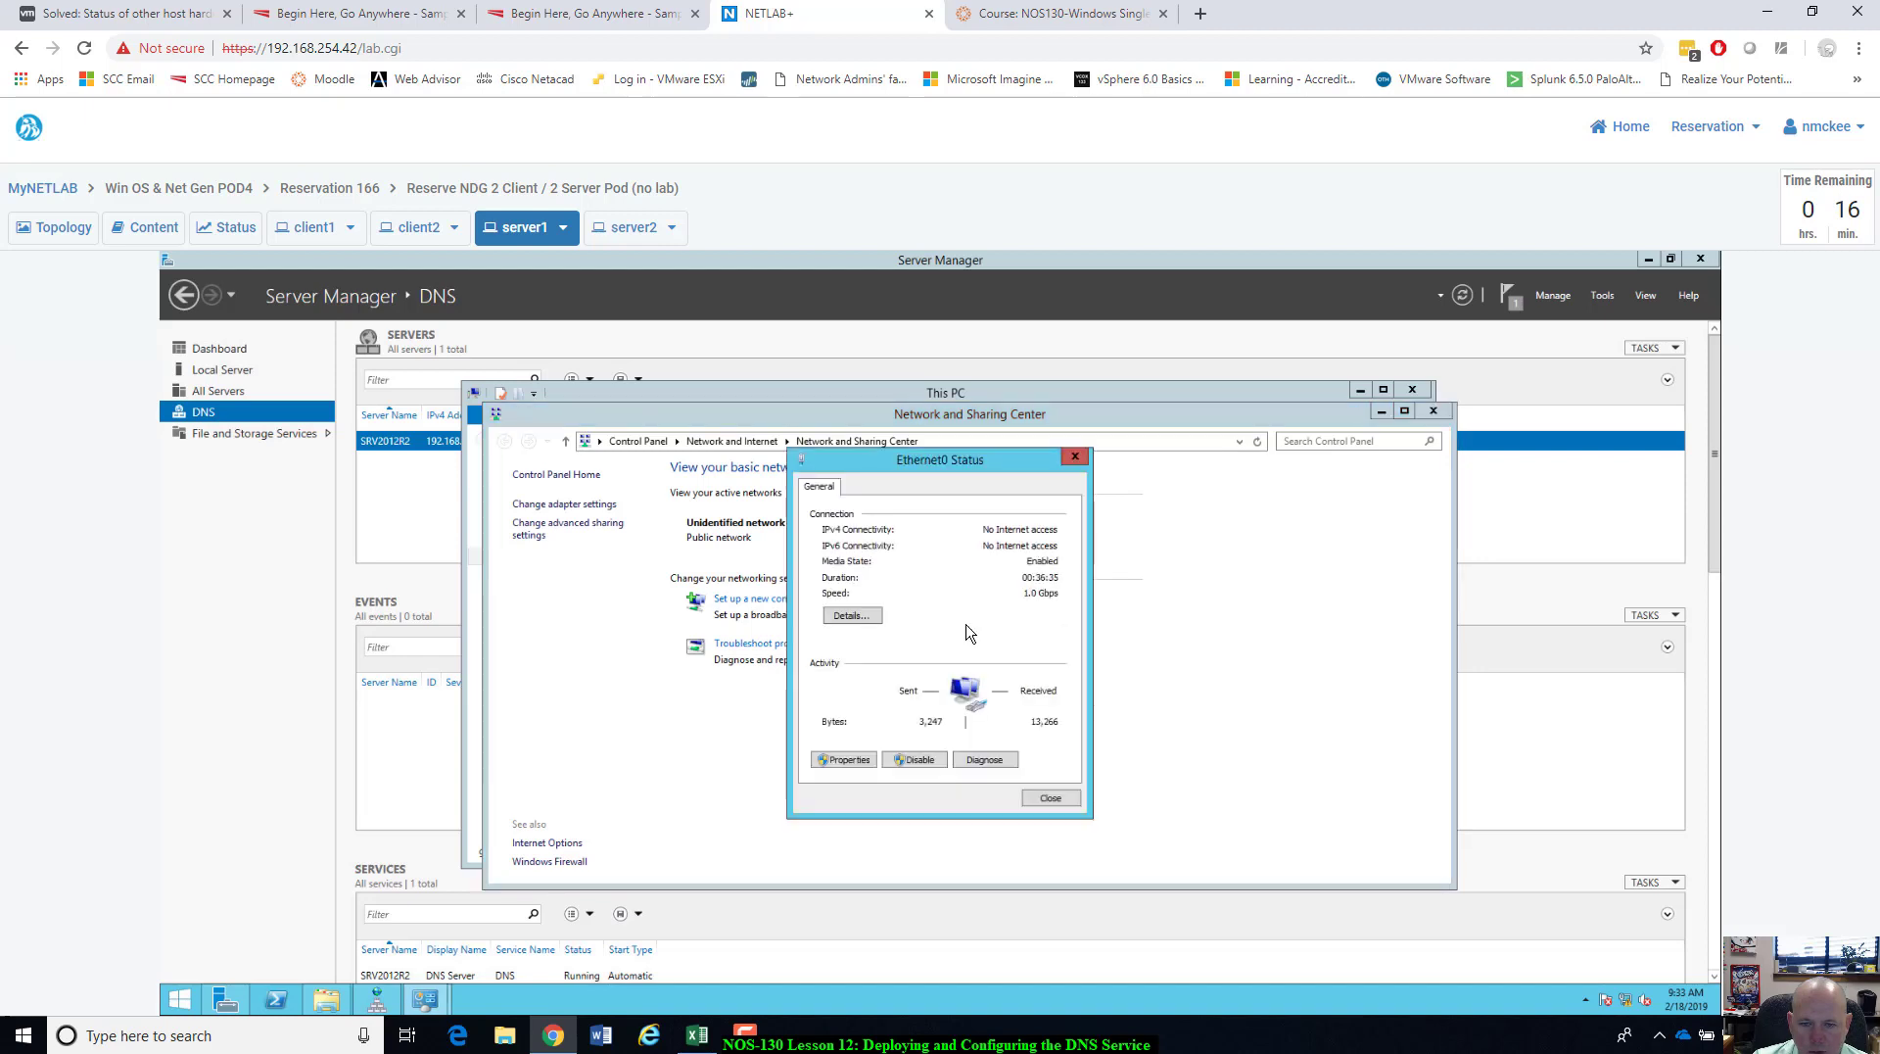
left_click(839, 762)
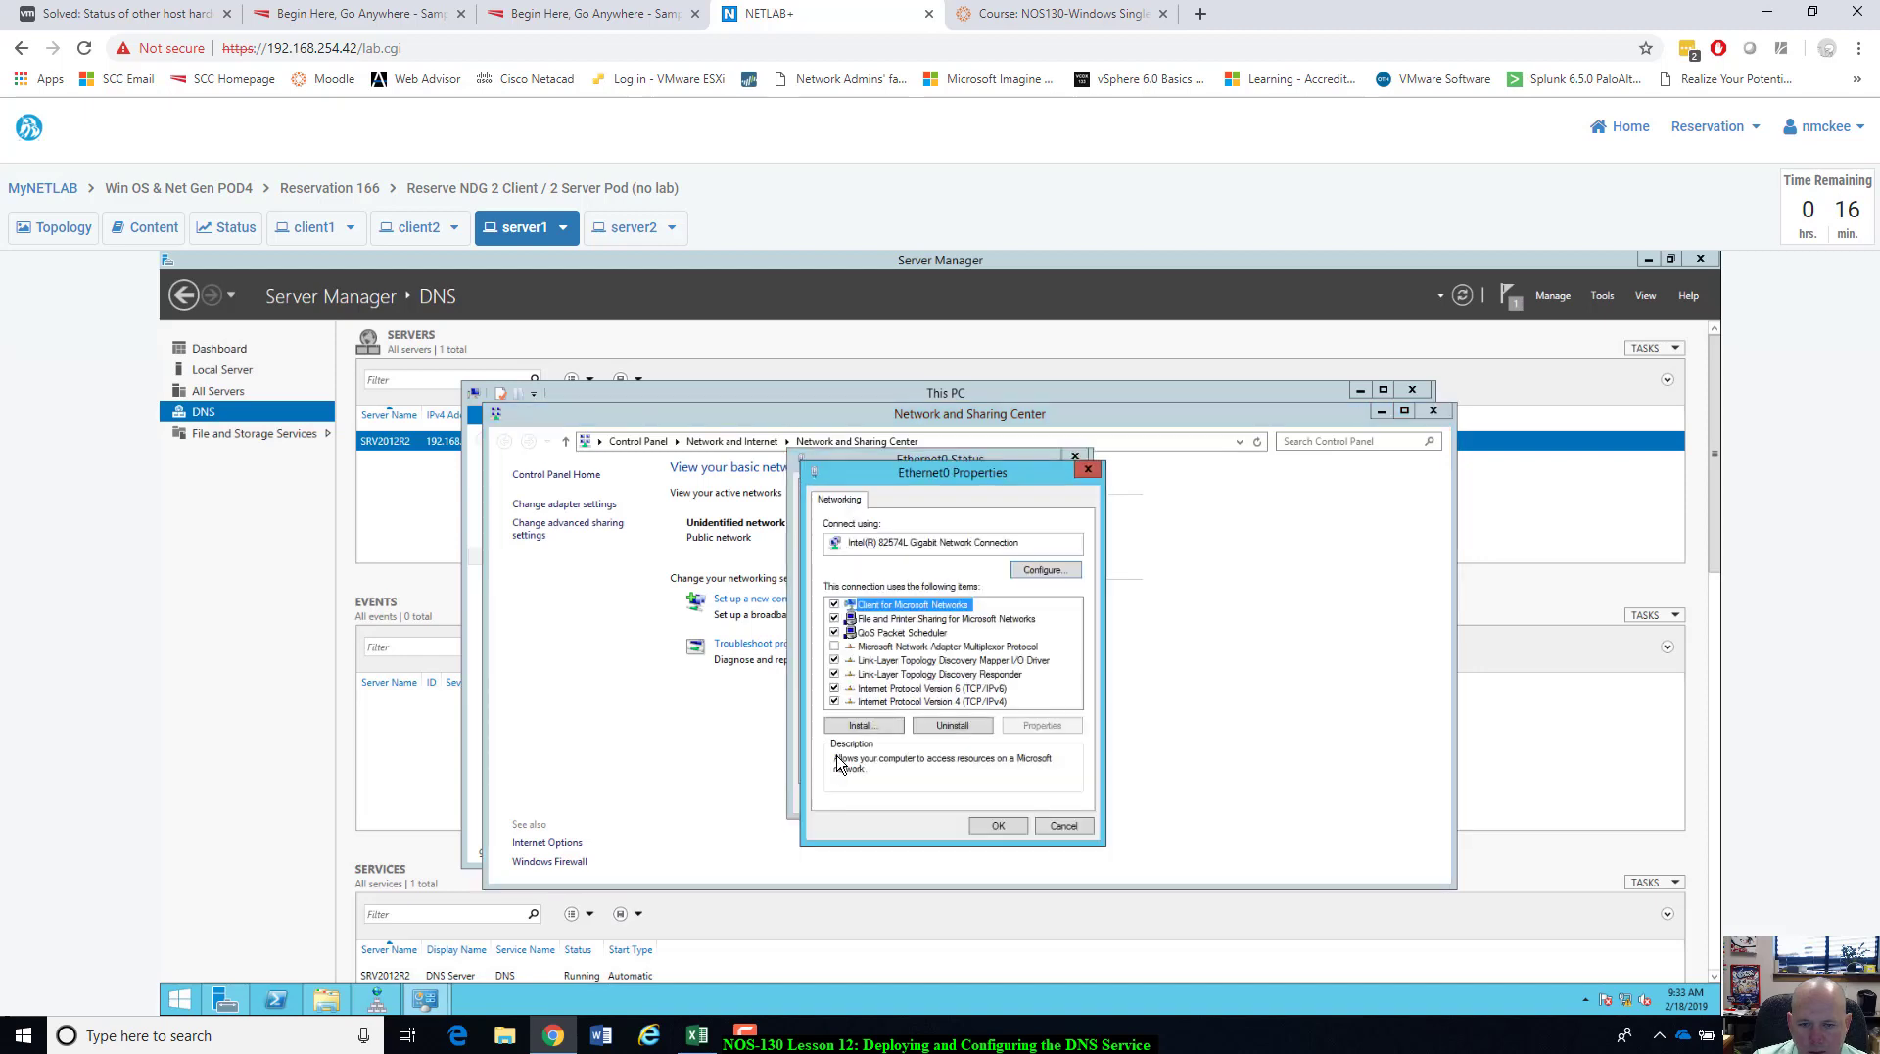
left_click(969, 702)
left_click(1043, 732)
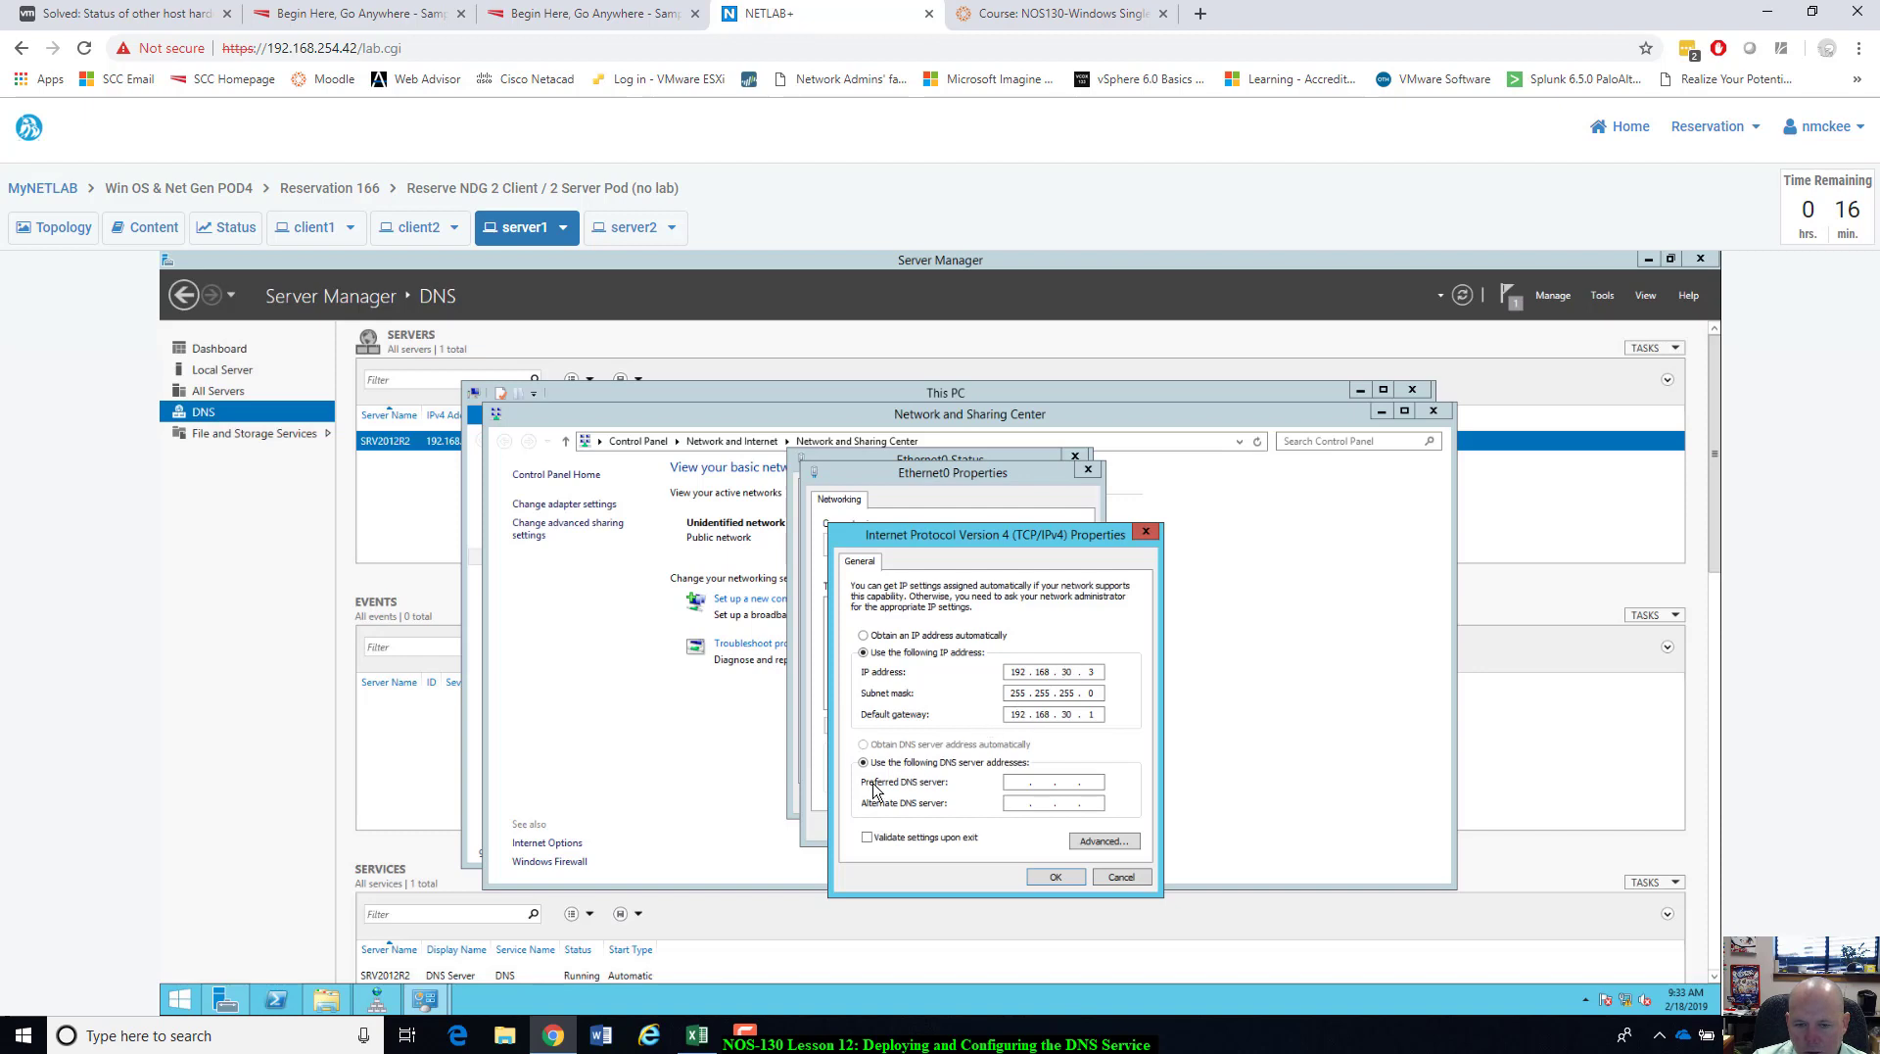
left_click(1018, 787)
left_click(1055, 877)
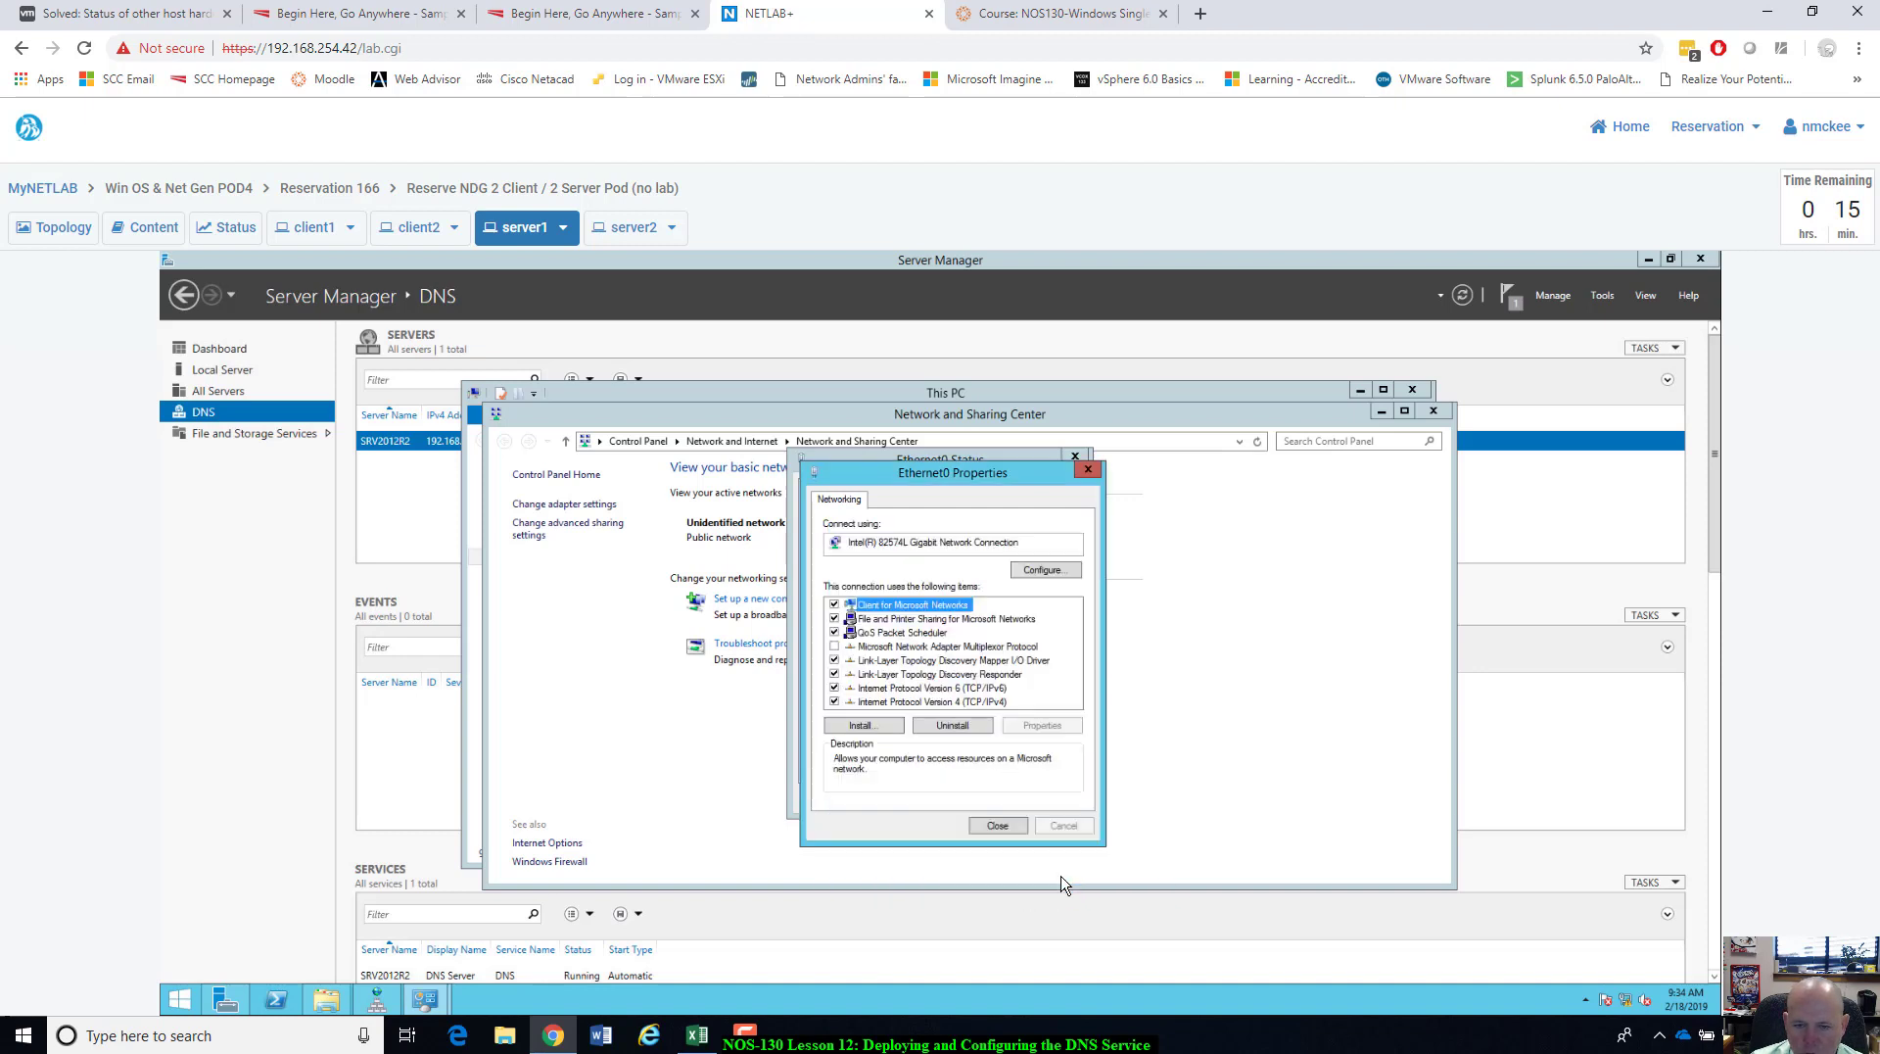
left_click(991, 830)
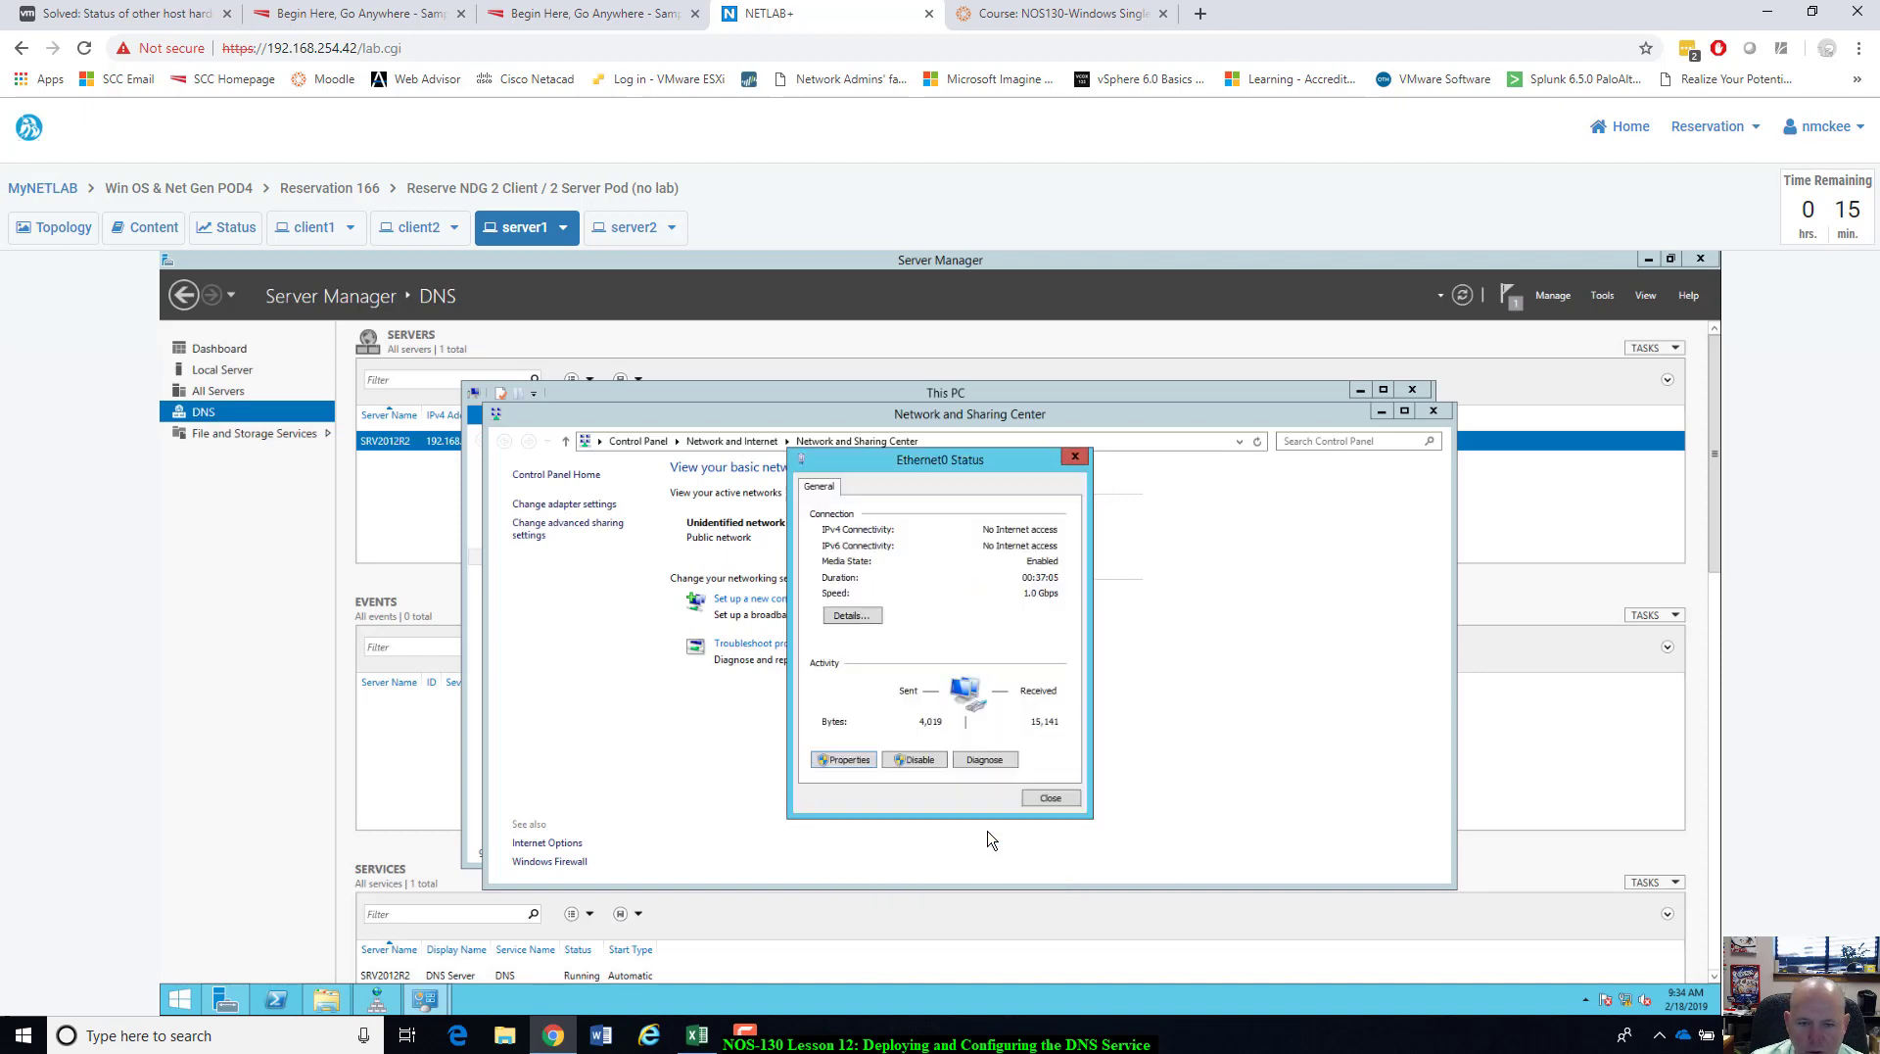
left_click(1036, 805)
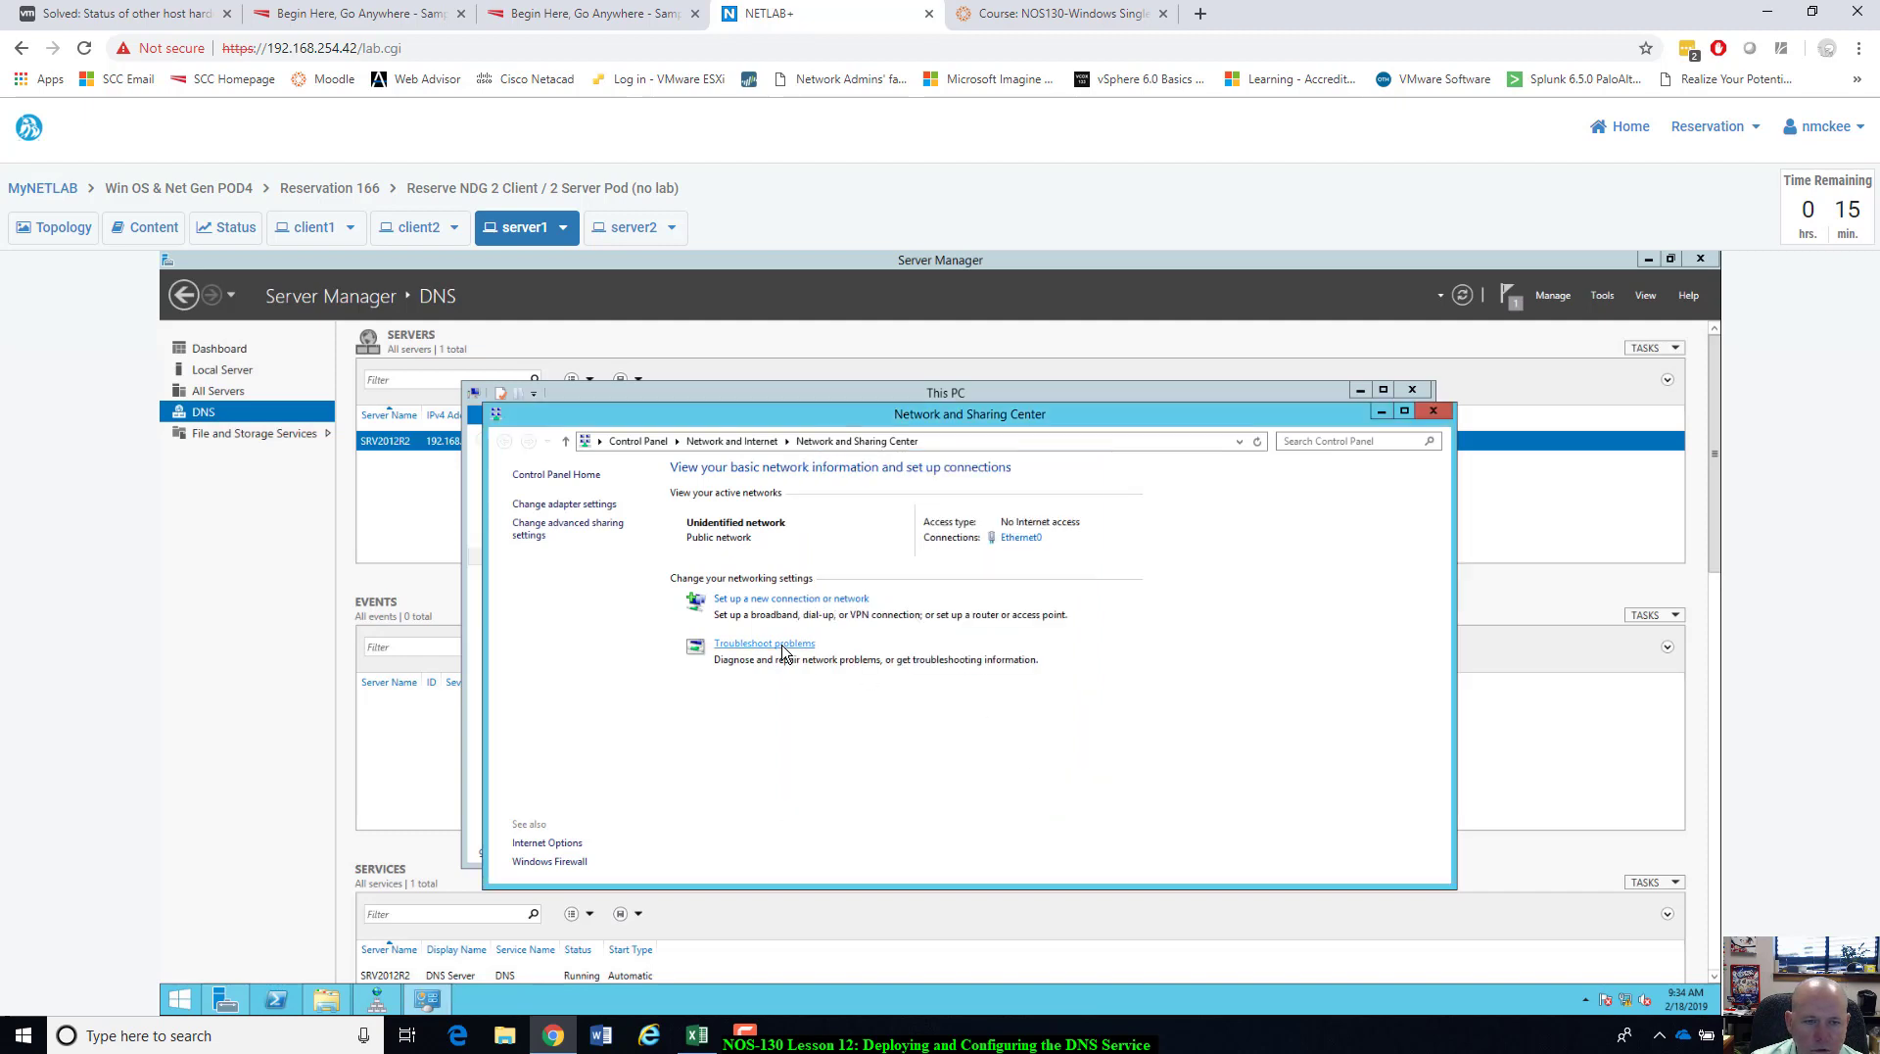
Enter ntmlab.local as server1's primary DNS suffix in the computer name settings.
left_click(1443, 419)
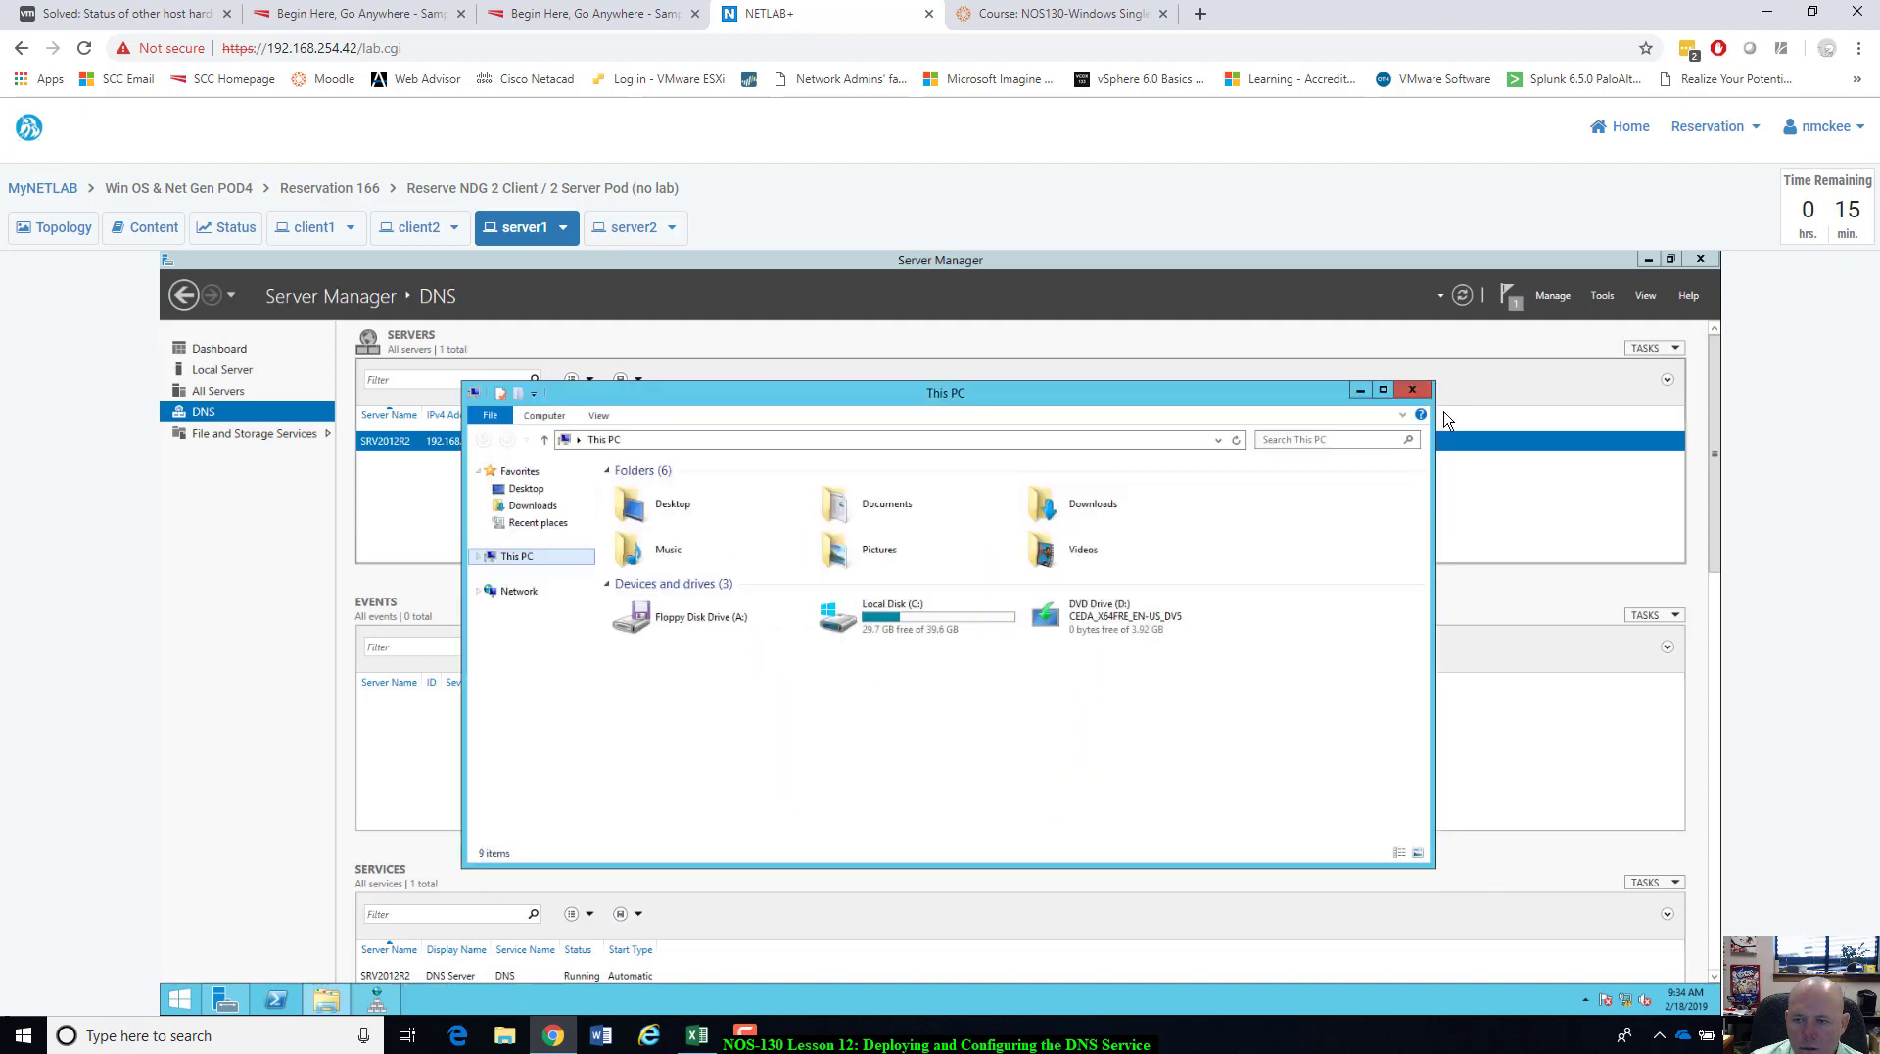
right_click(516, 558)
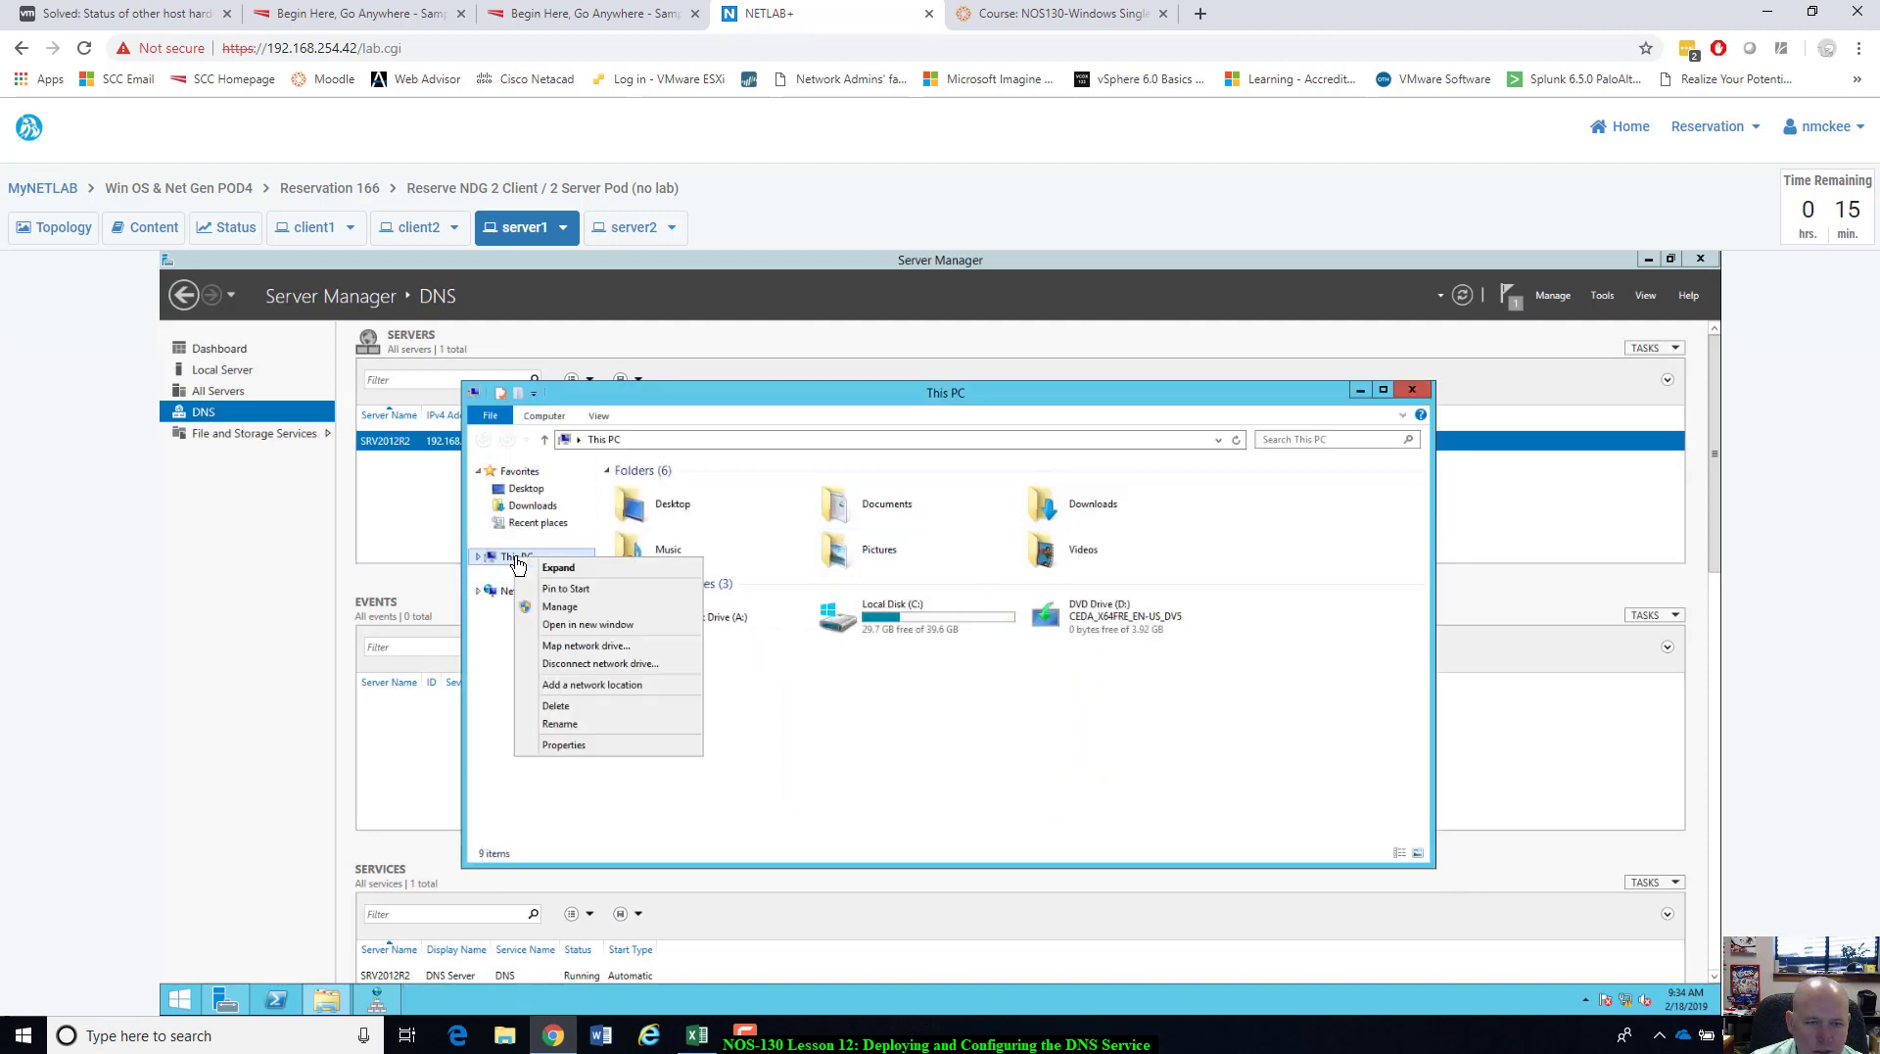
left_click(588, 746)
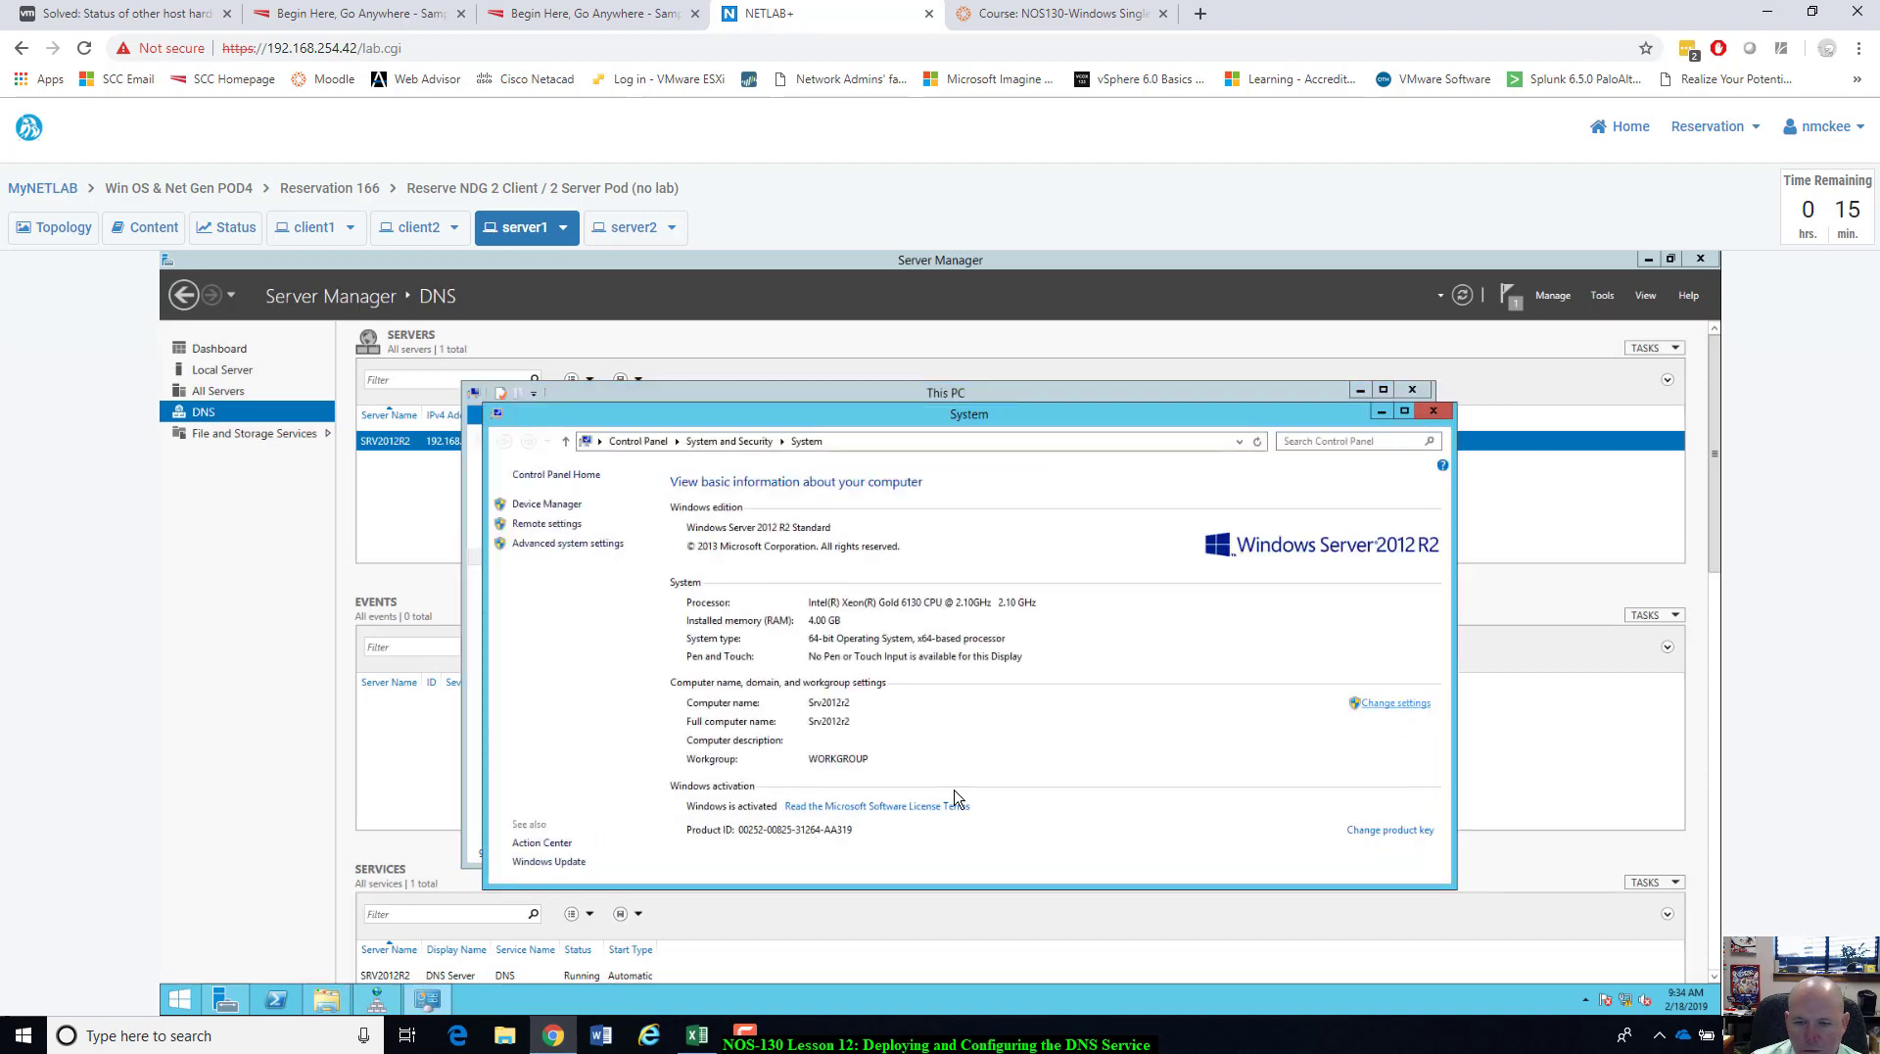
left_click(1400, 703)
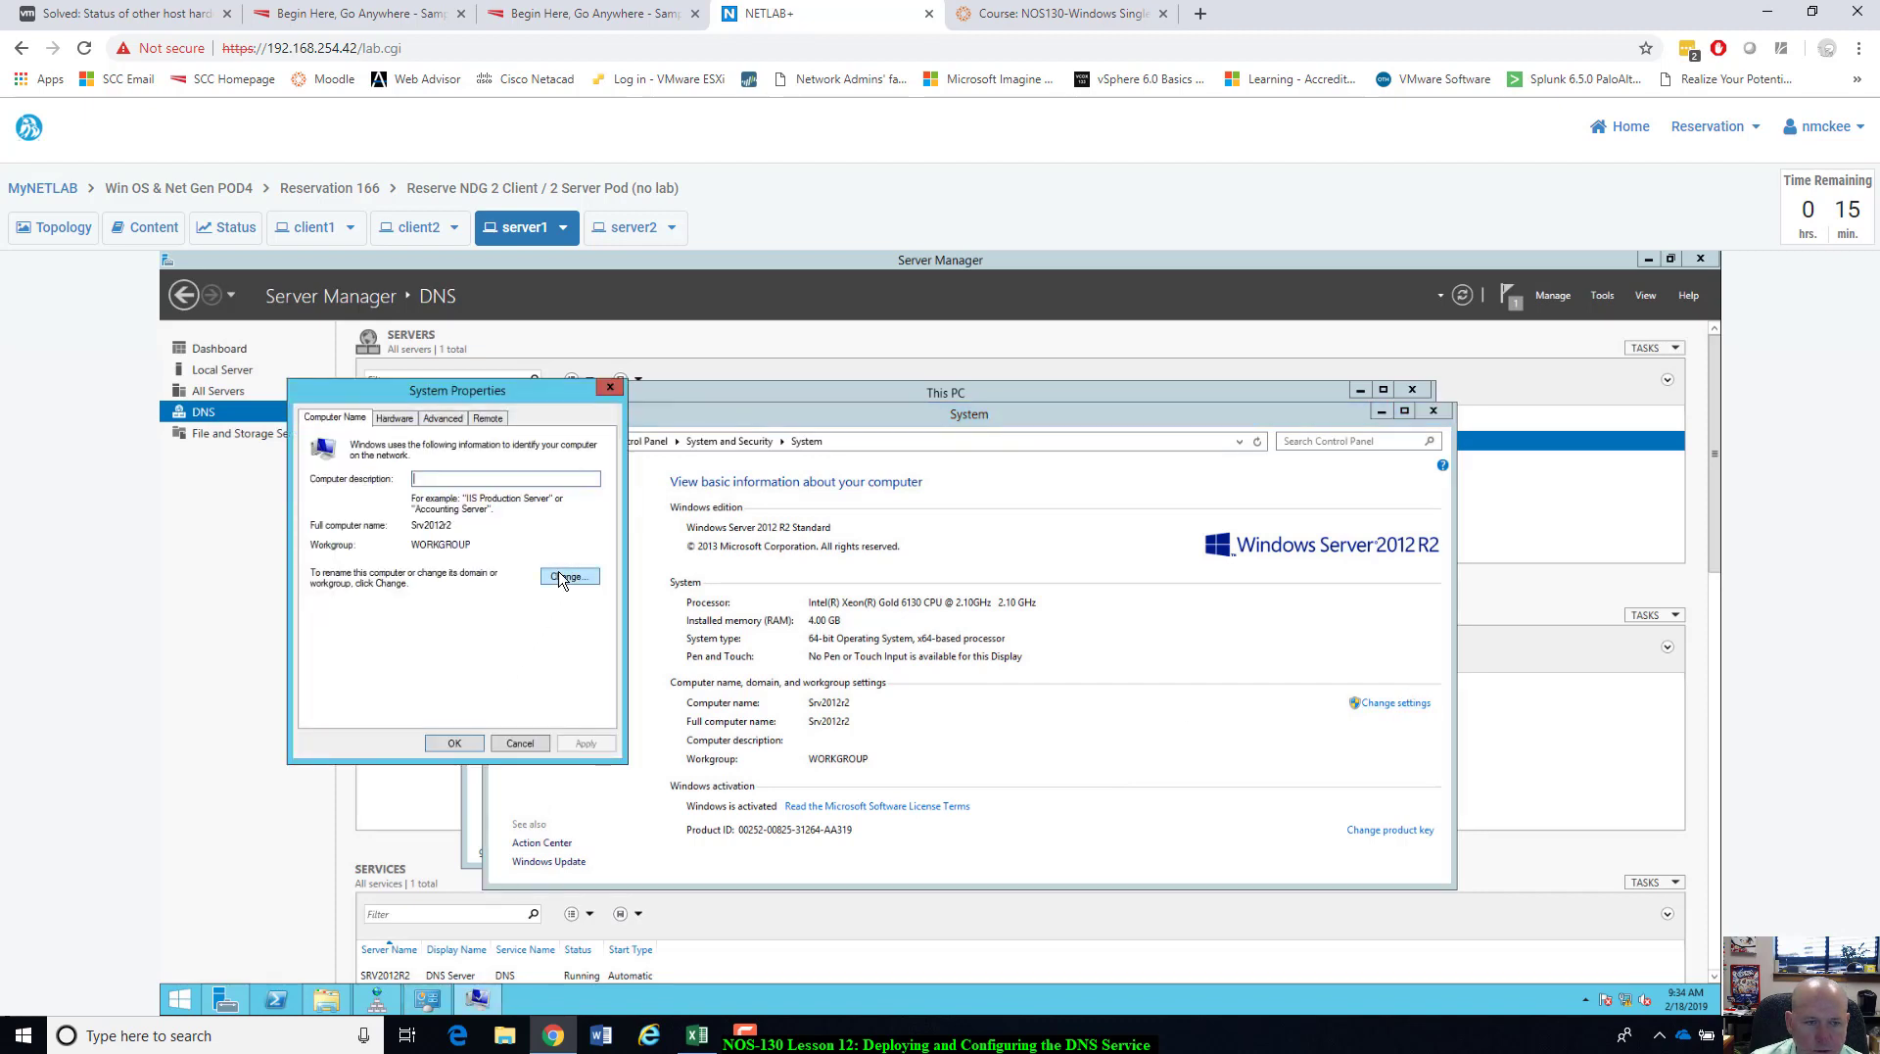
left_click(566, 577)
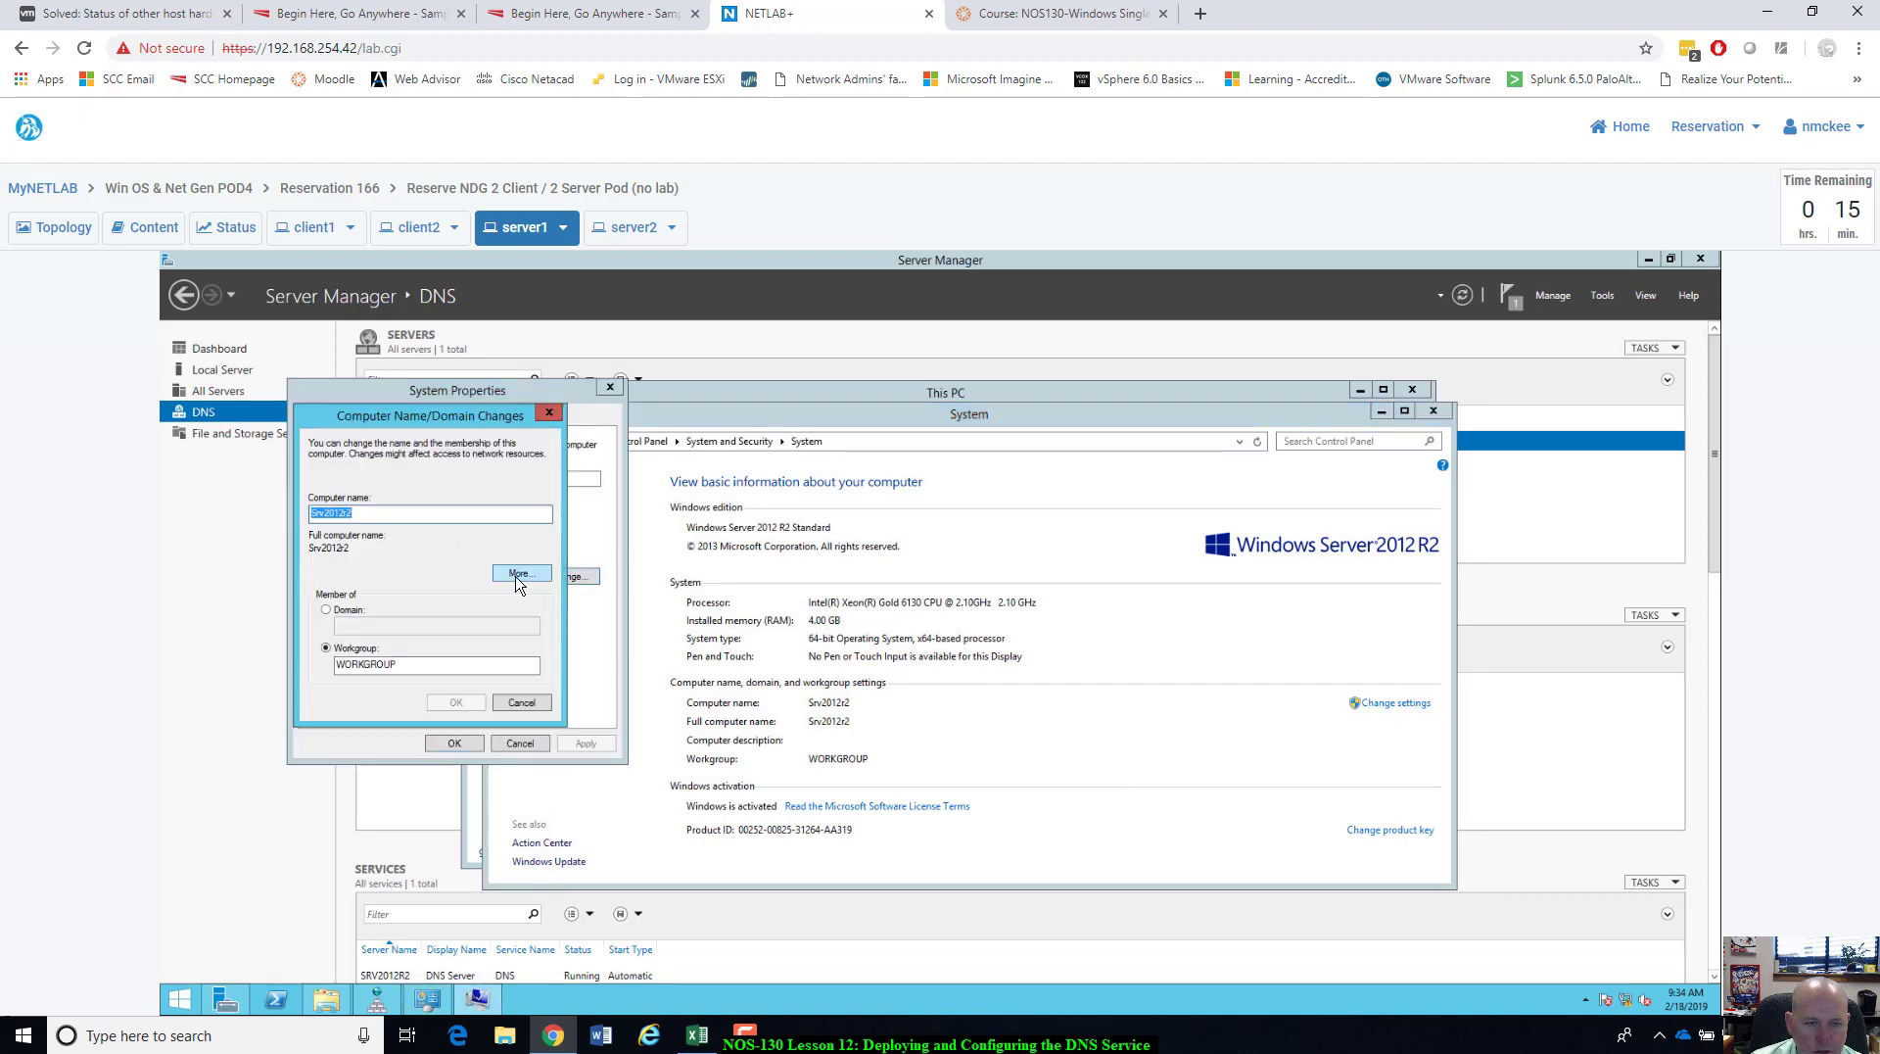
left_click(519, 578)
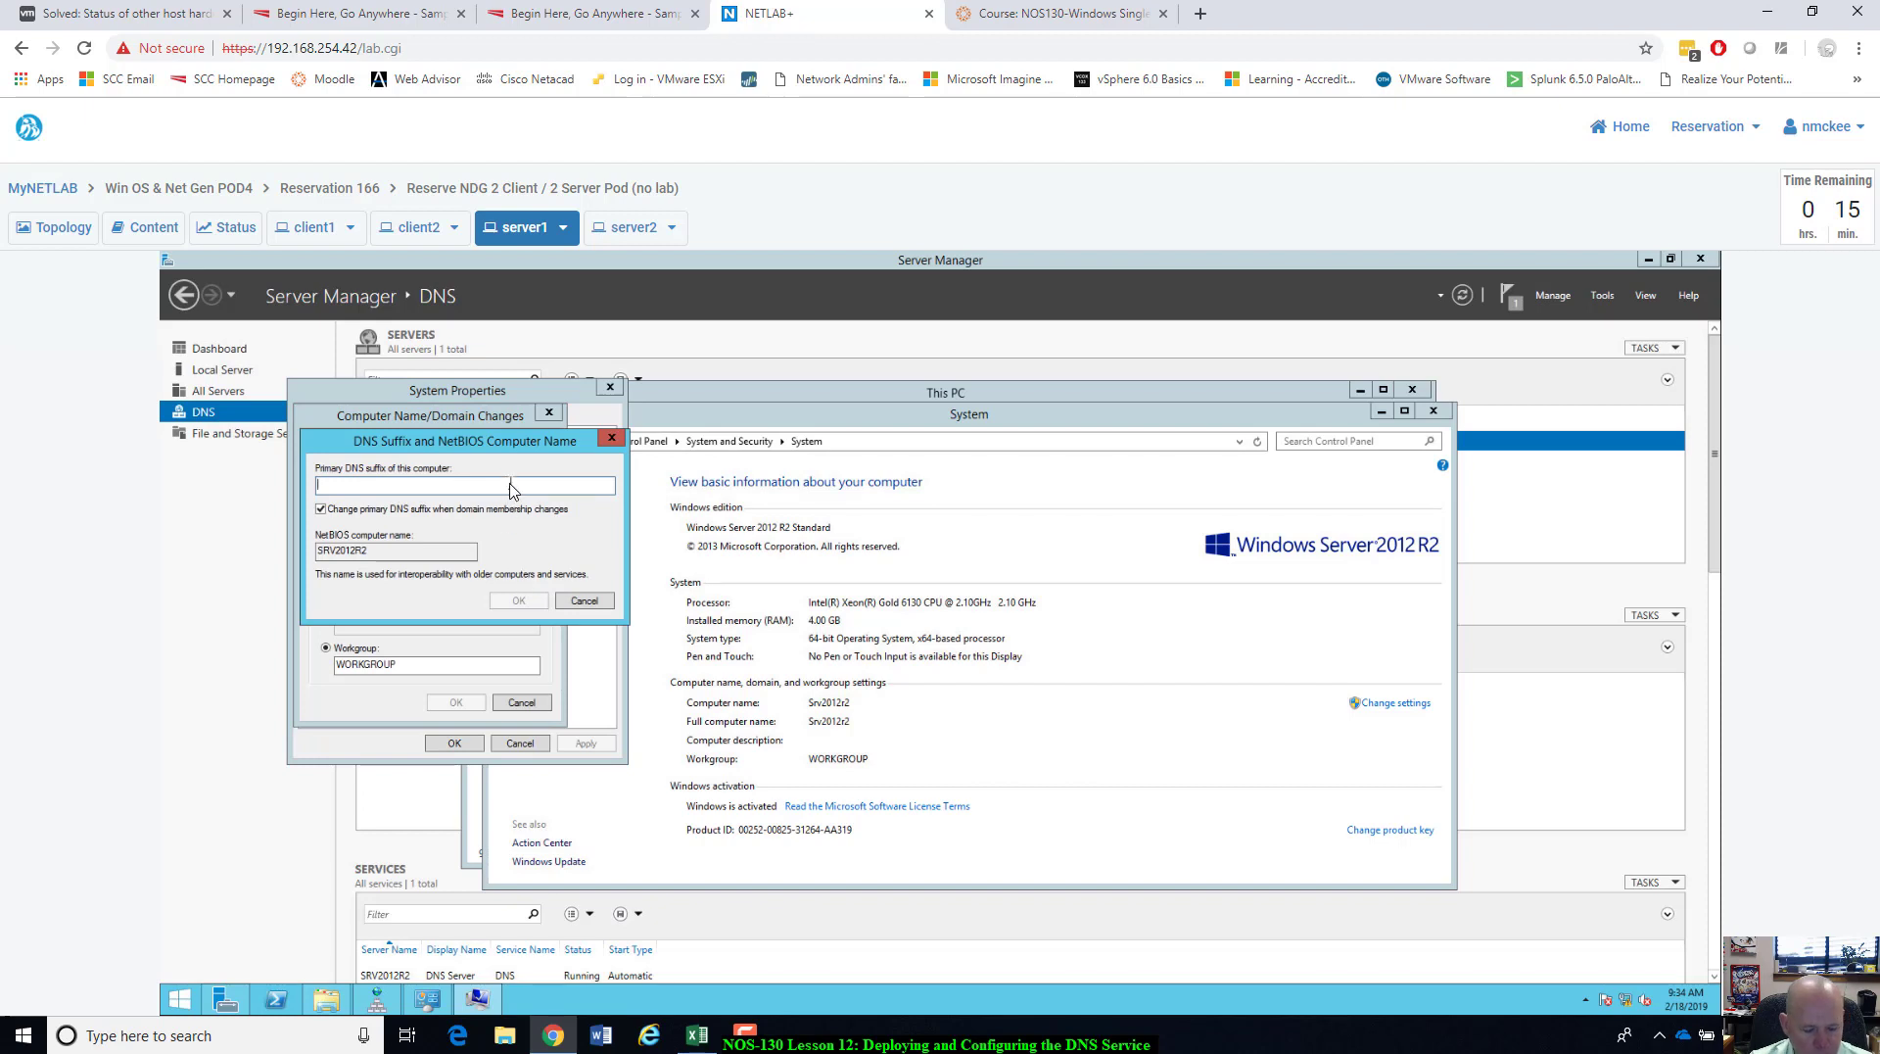
type("ntmlab.")
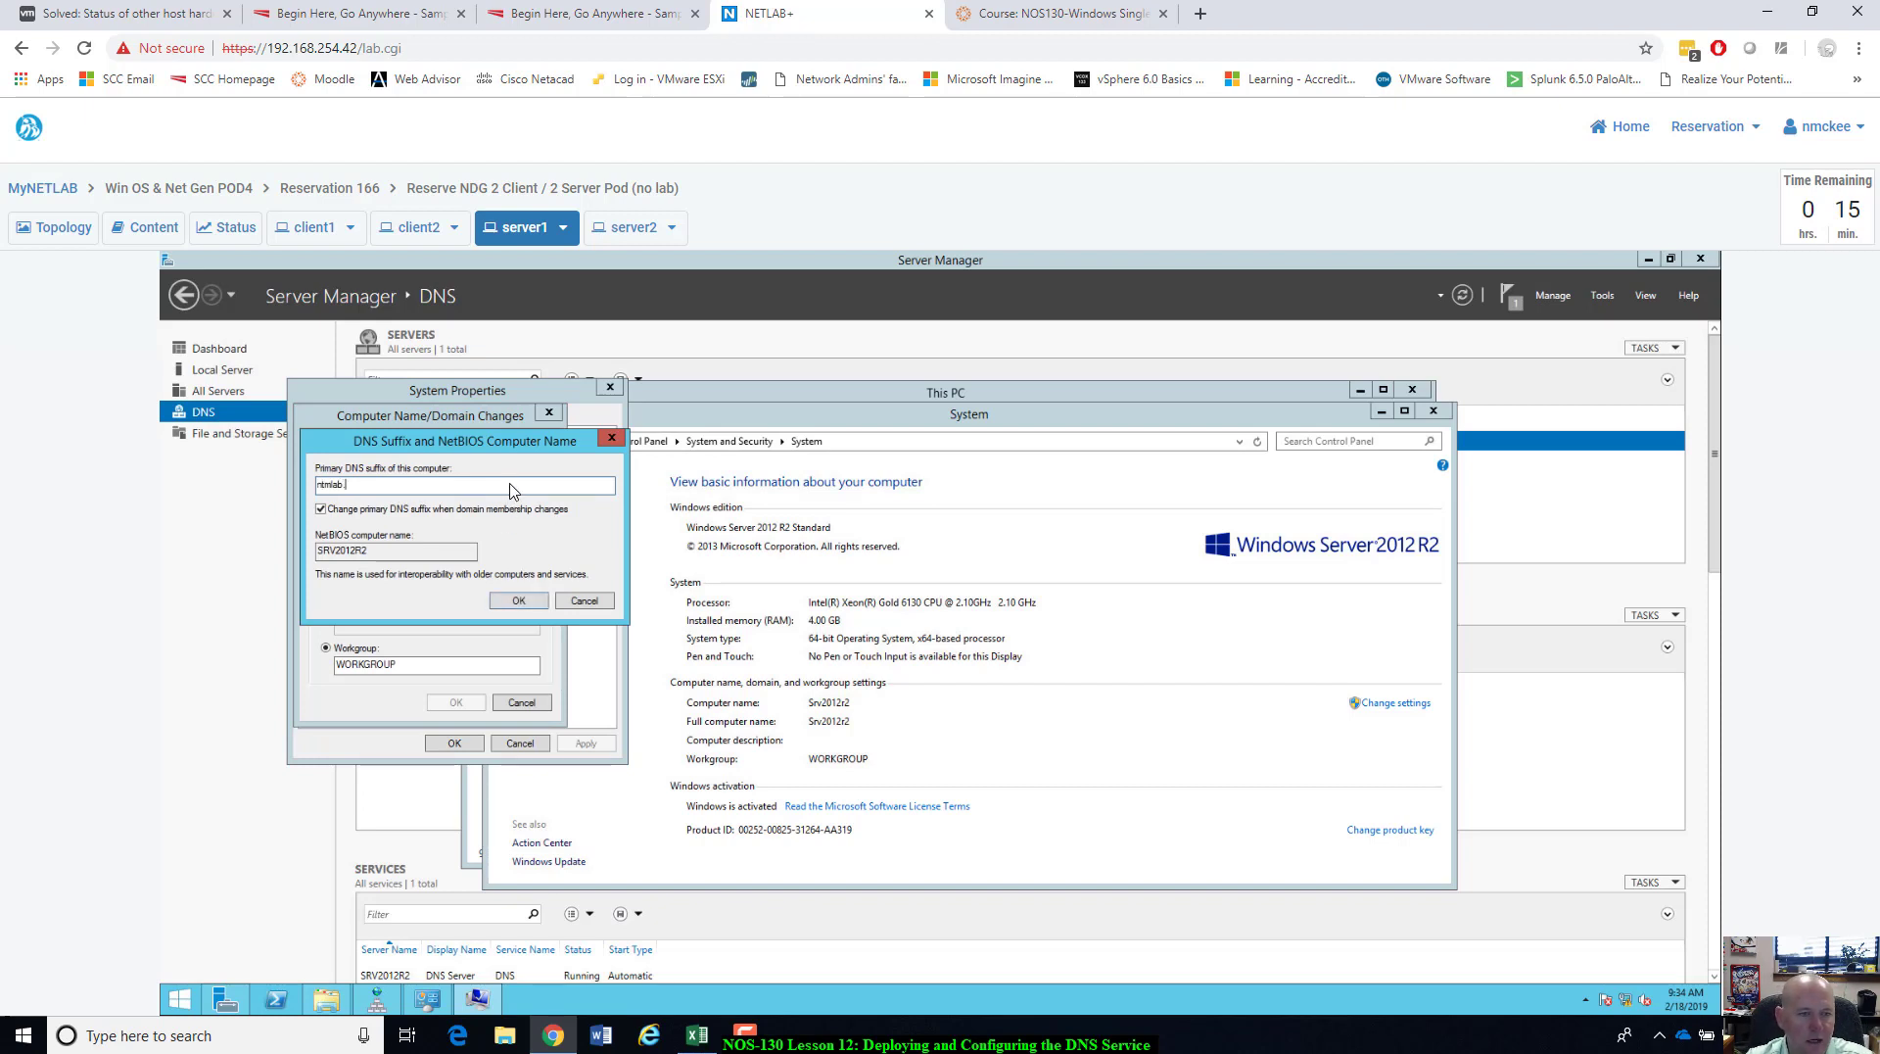
type("local")
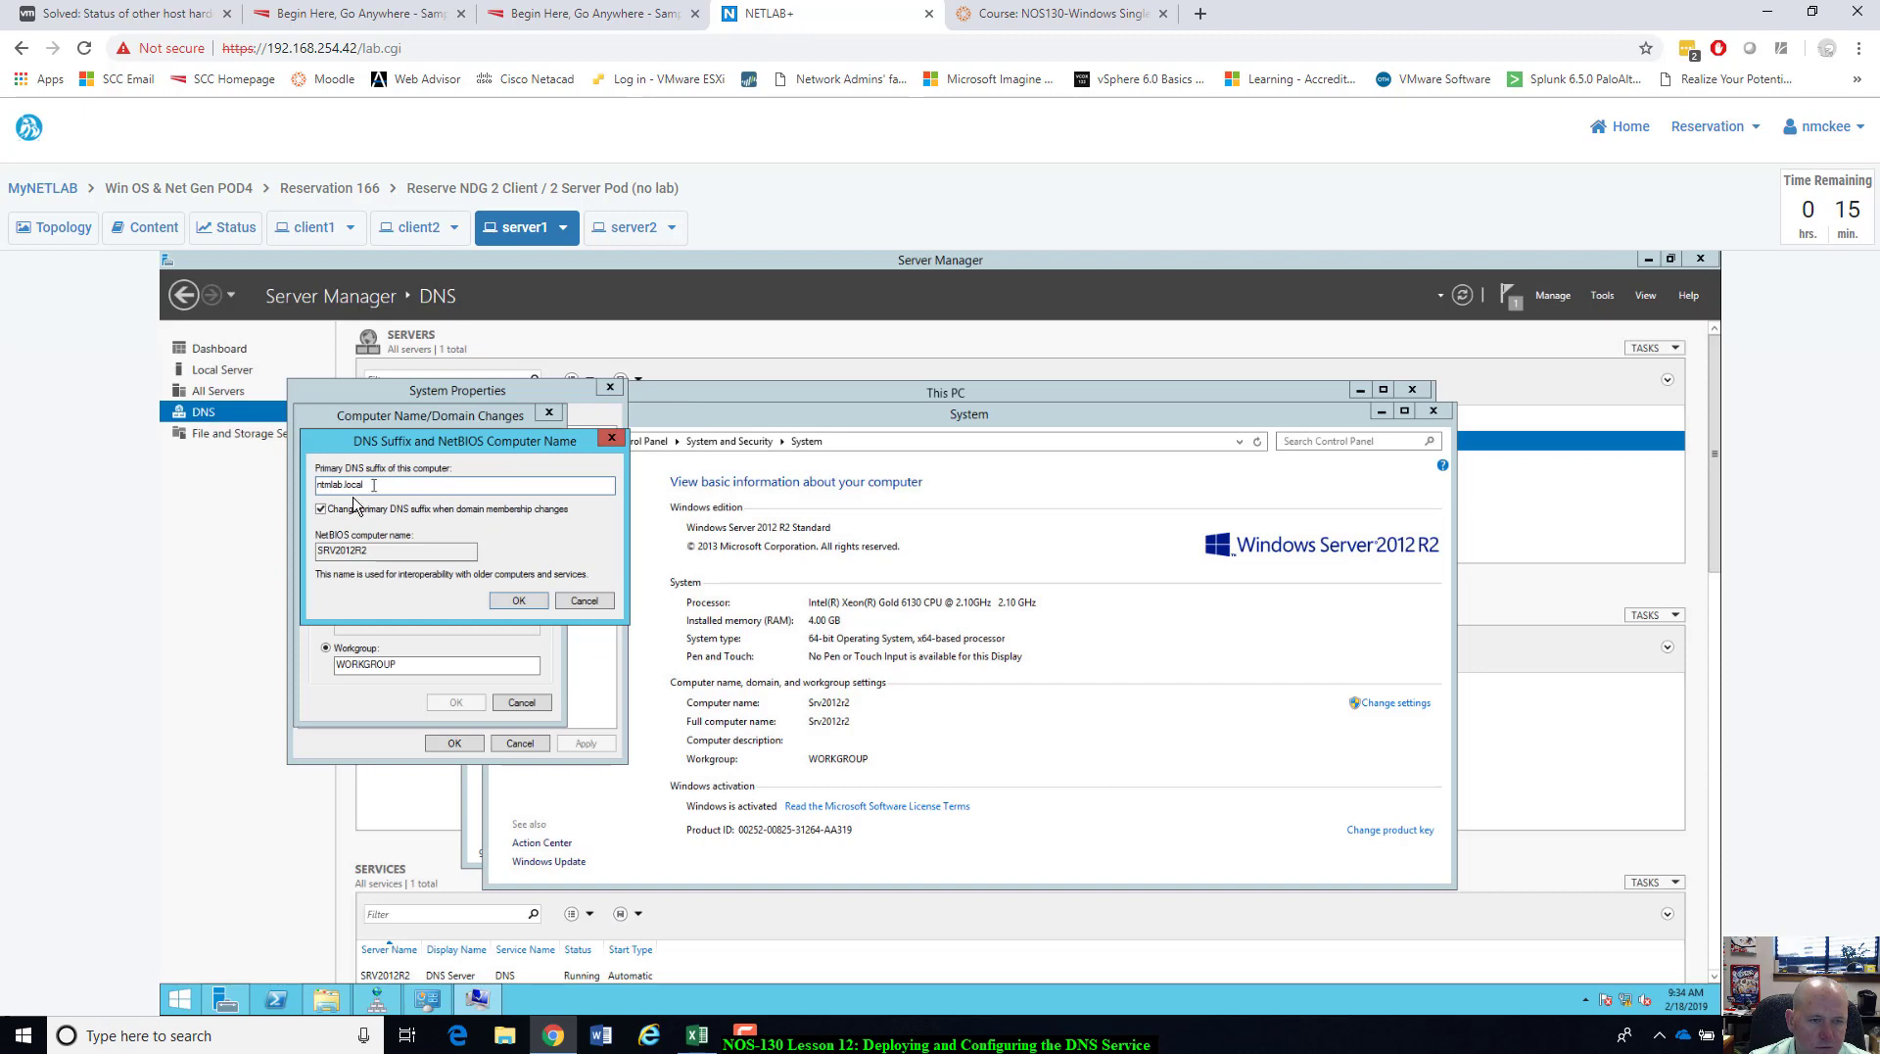
left_click(521, 602)
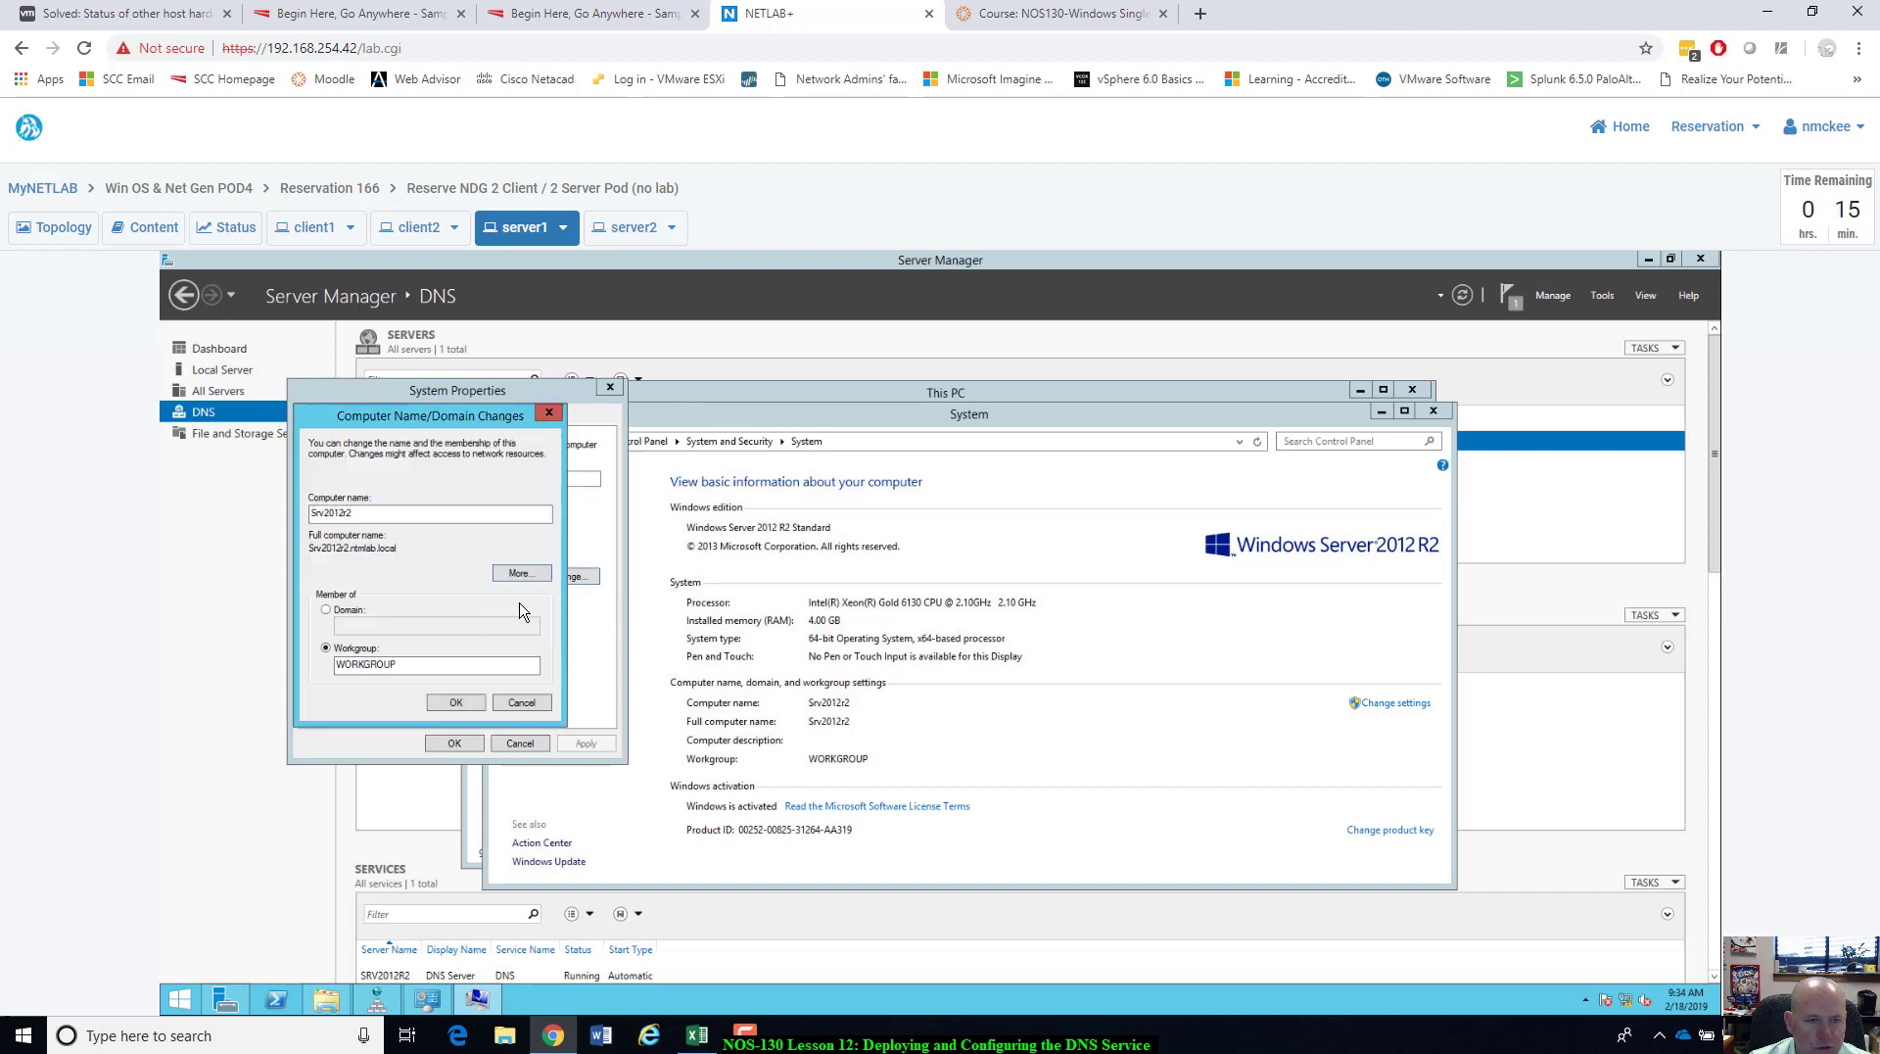
Apply the name change to Srv2012r2.ntmlab.local and restart server1 now.
left_click(474, 706)
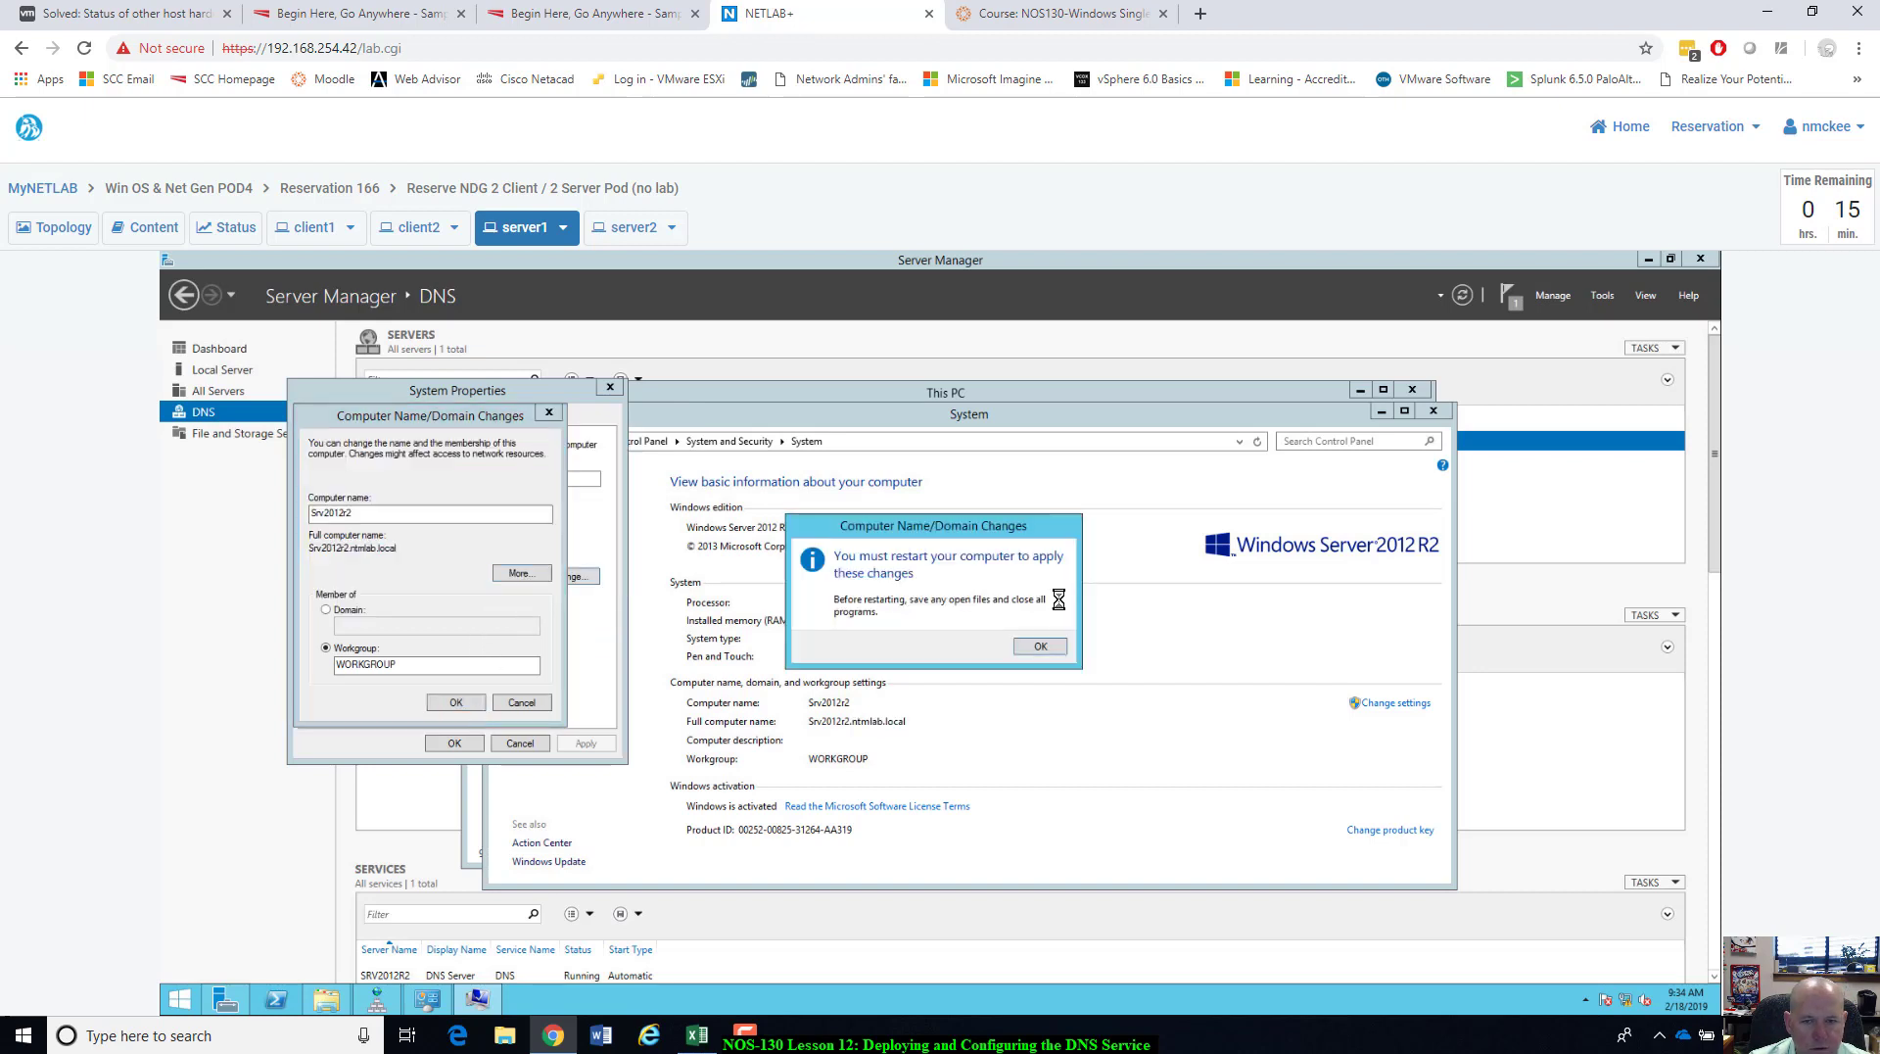
left_click(1036, 650)
left_click(462, 745)
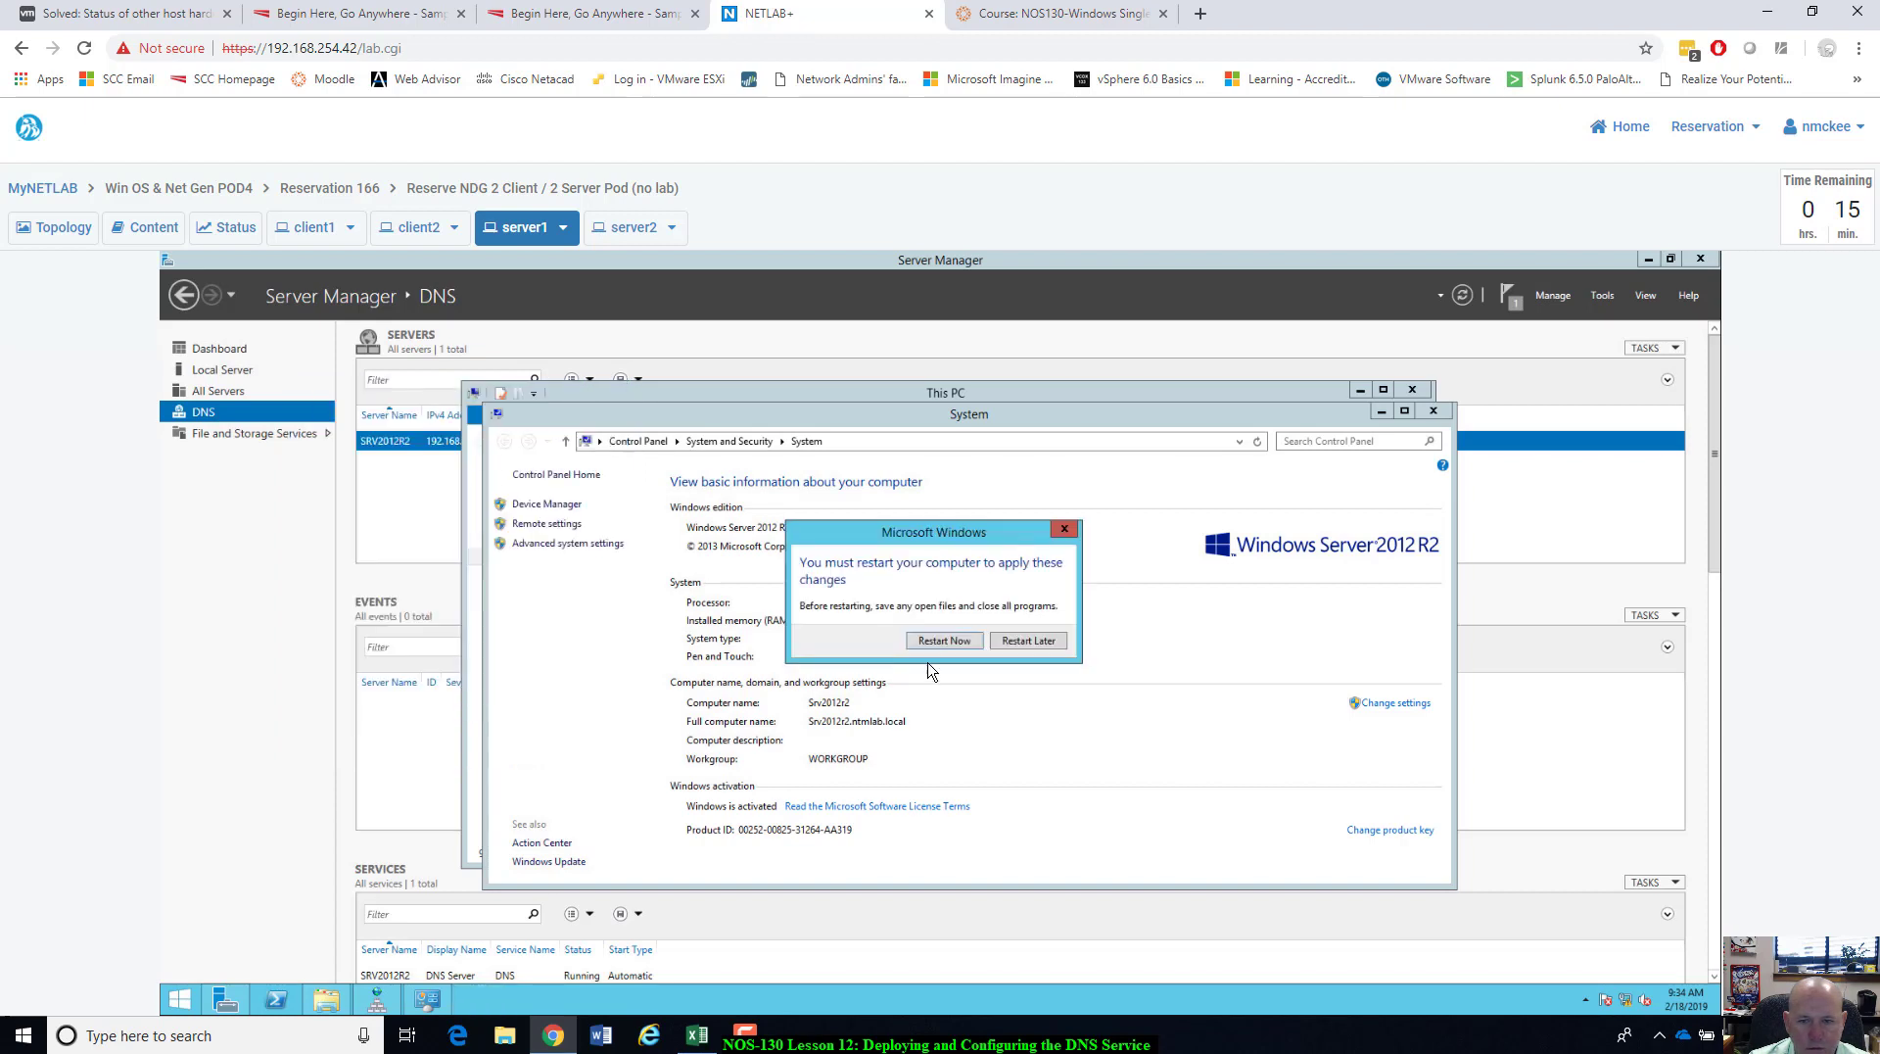
left_click(945, 641)
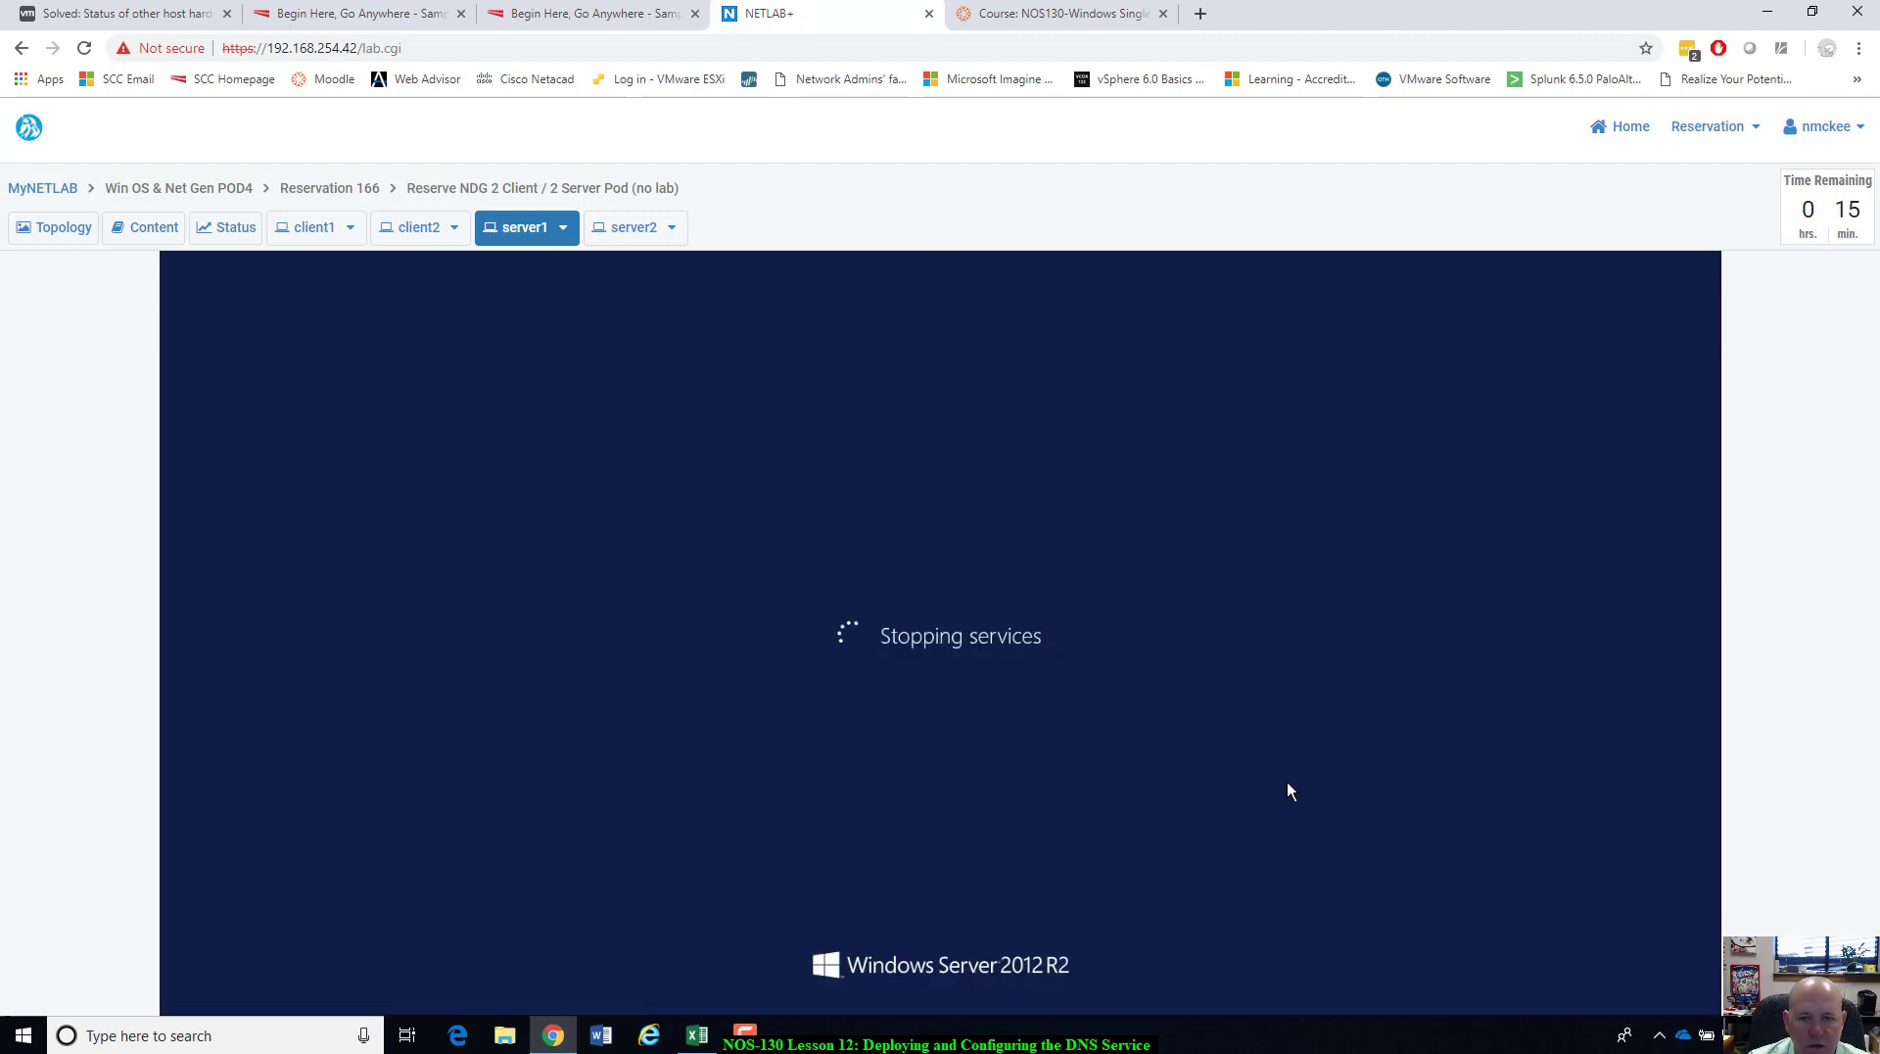
Sign in to client1 as student with the account password.
left_click(305, 232)
left_click(844, 729)
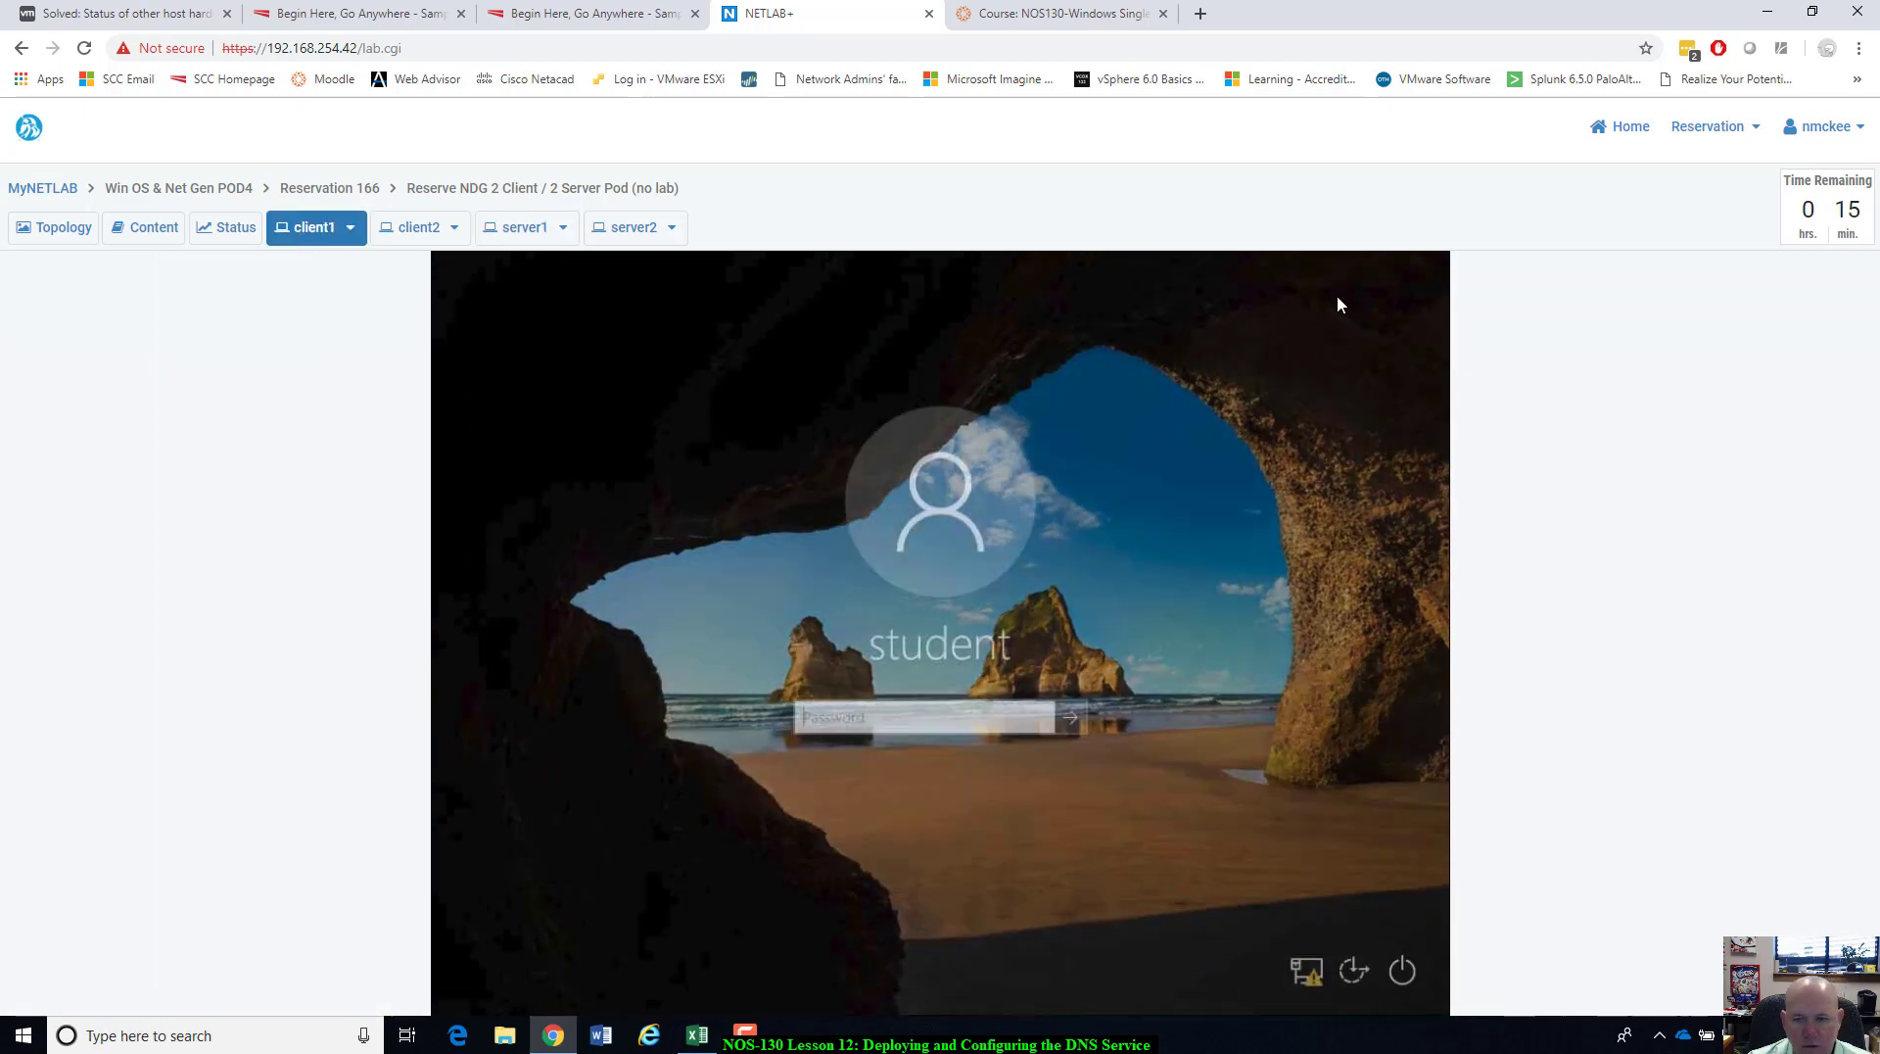
type("Train1ng$")
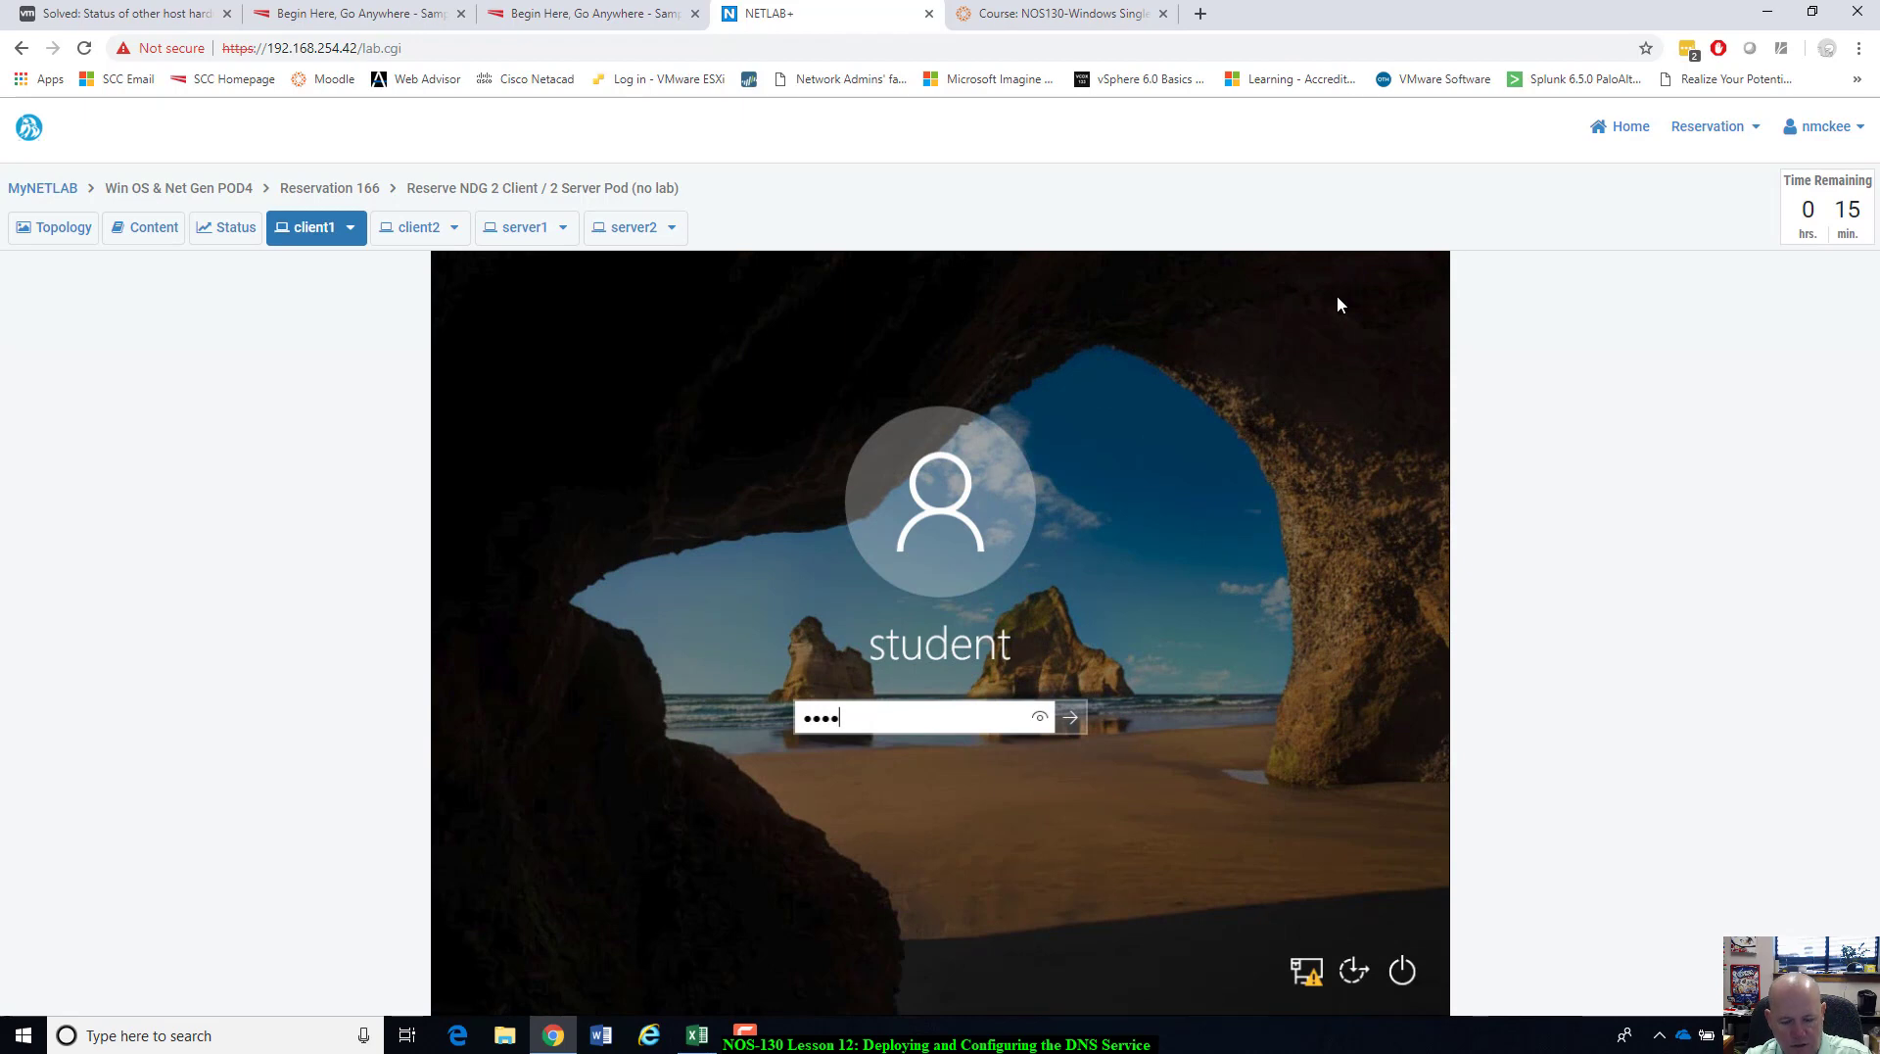
key("Return")
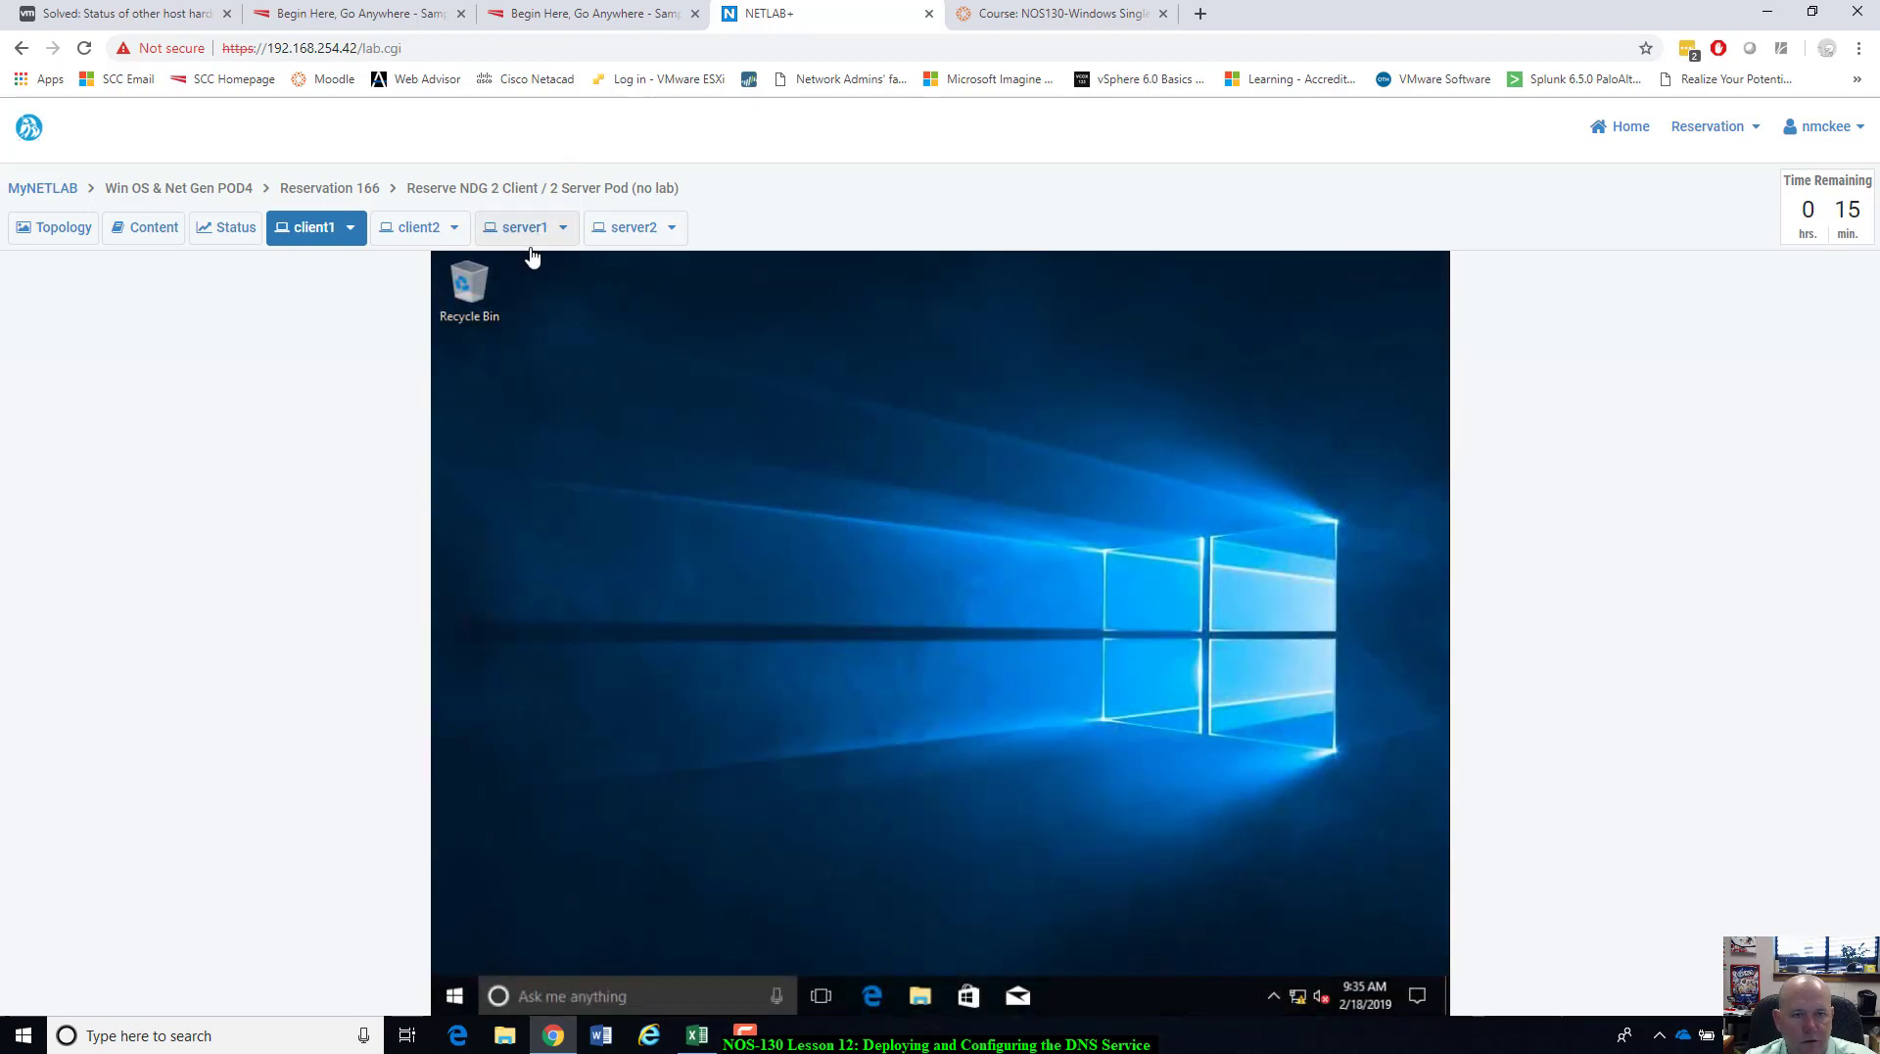
Run ipconfig /all on client1 to check DNS server 192.168.30.3, then return to server1.
left_click(634, 995)
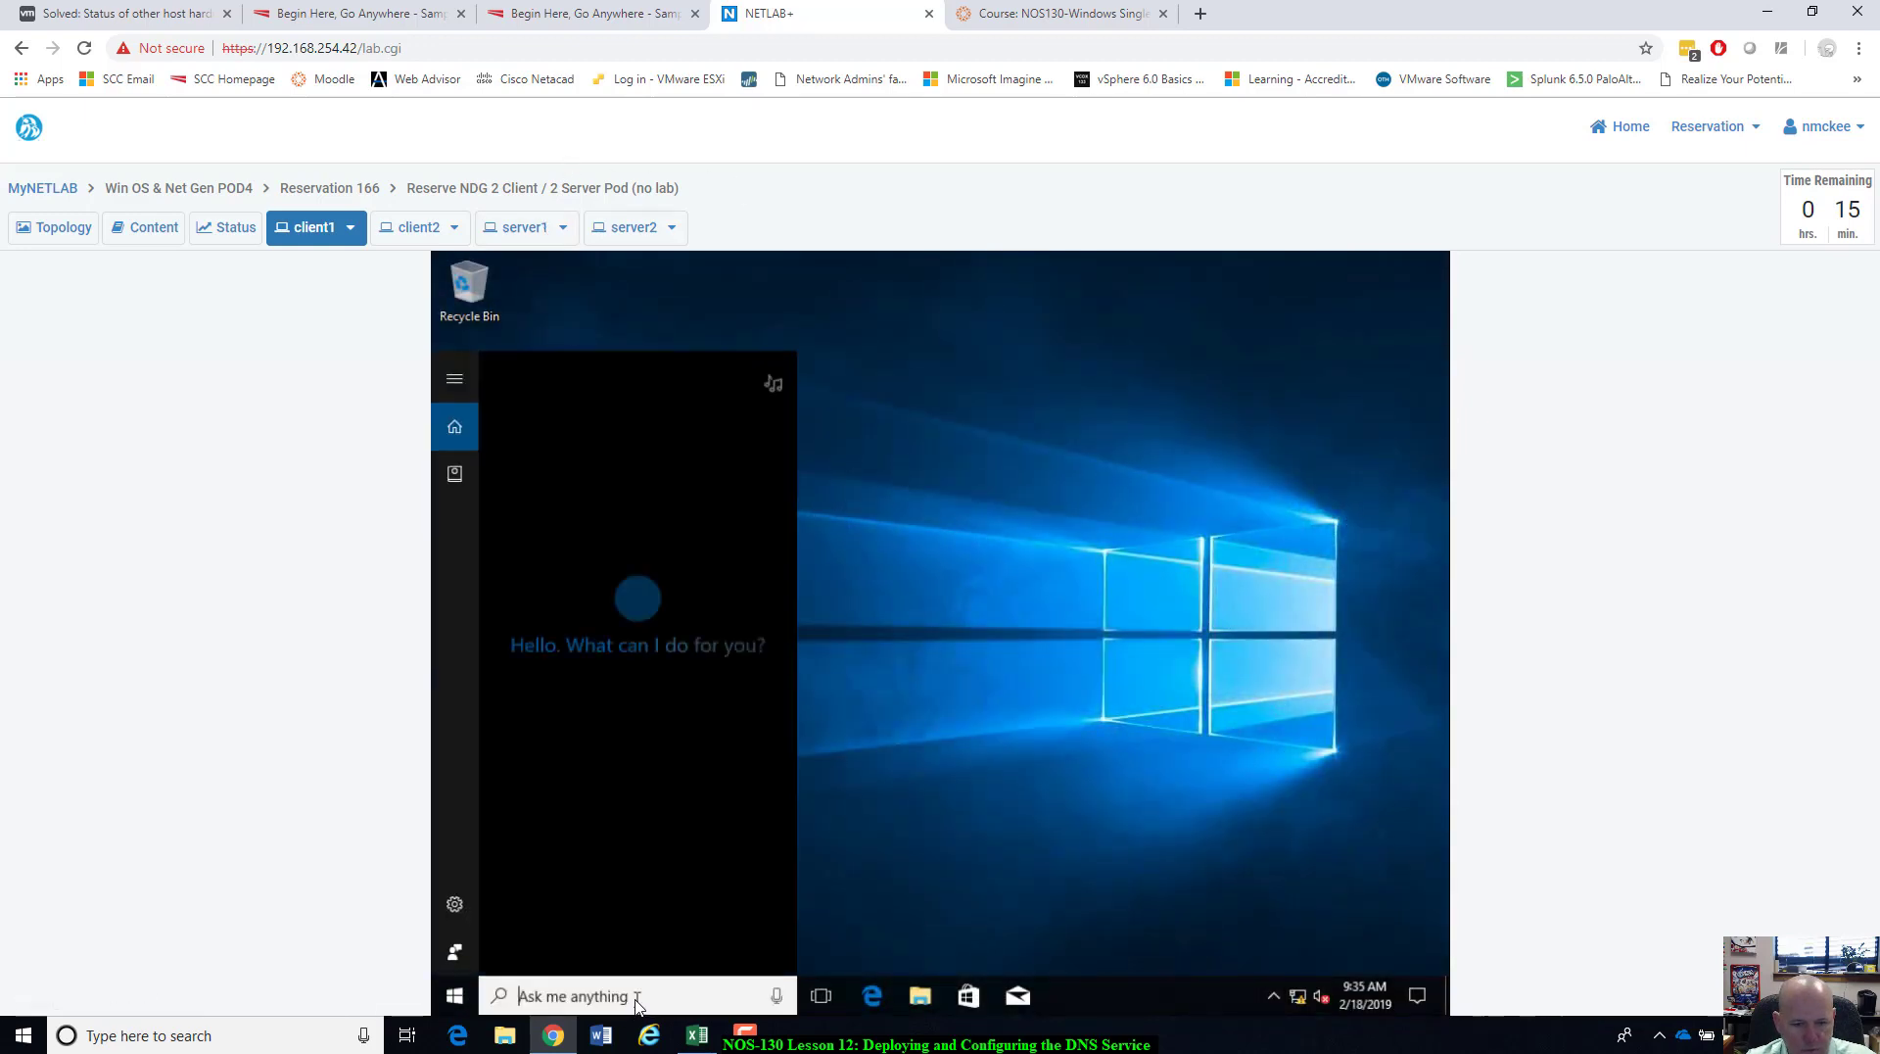
type("cmd")
key("Return")
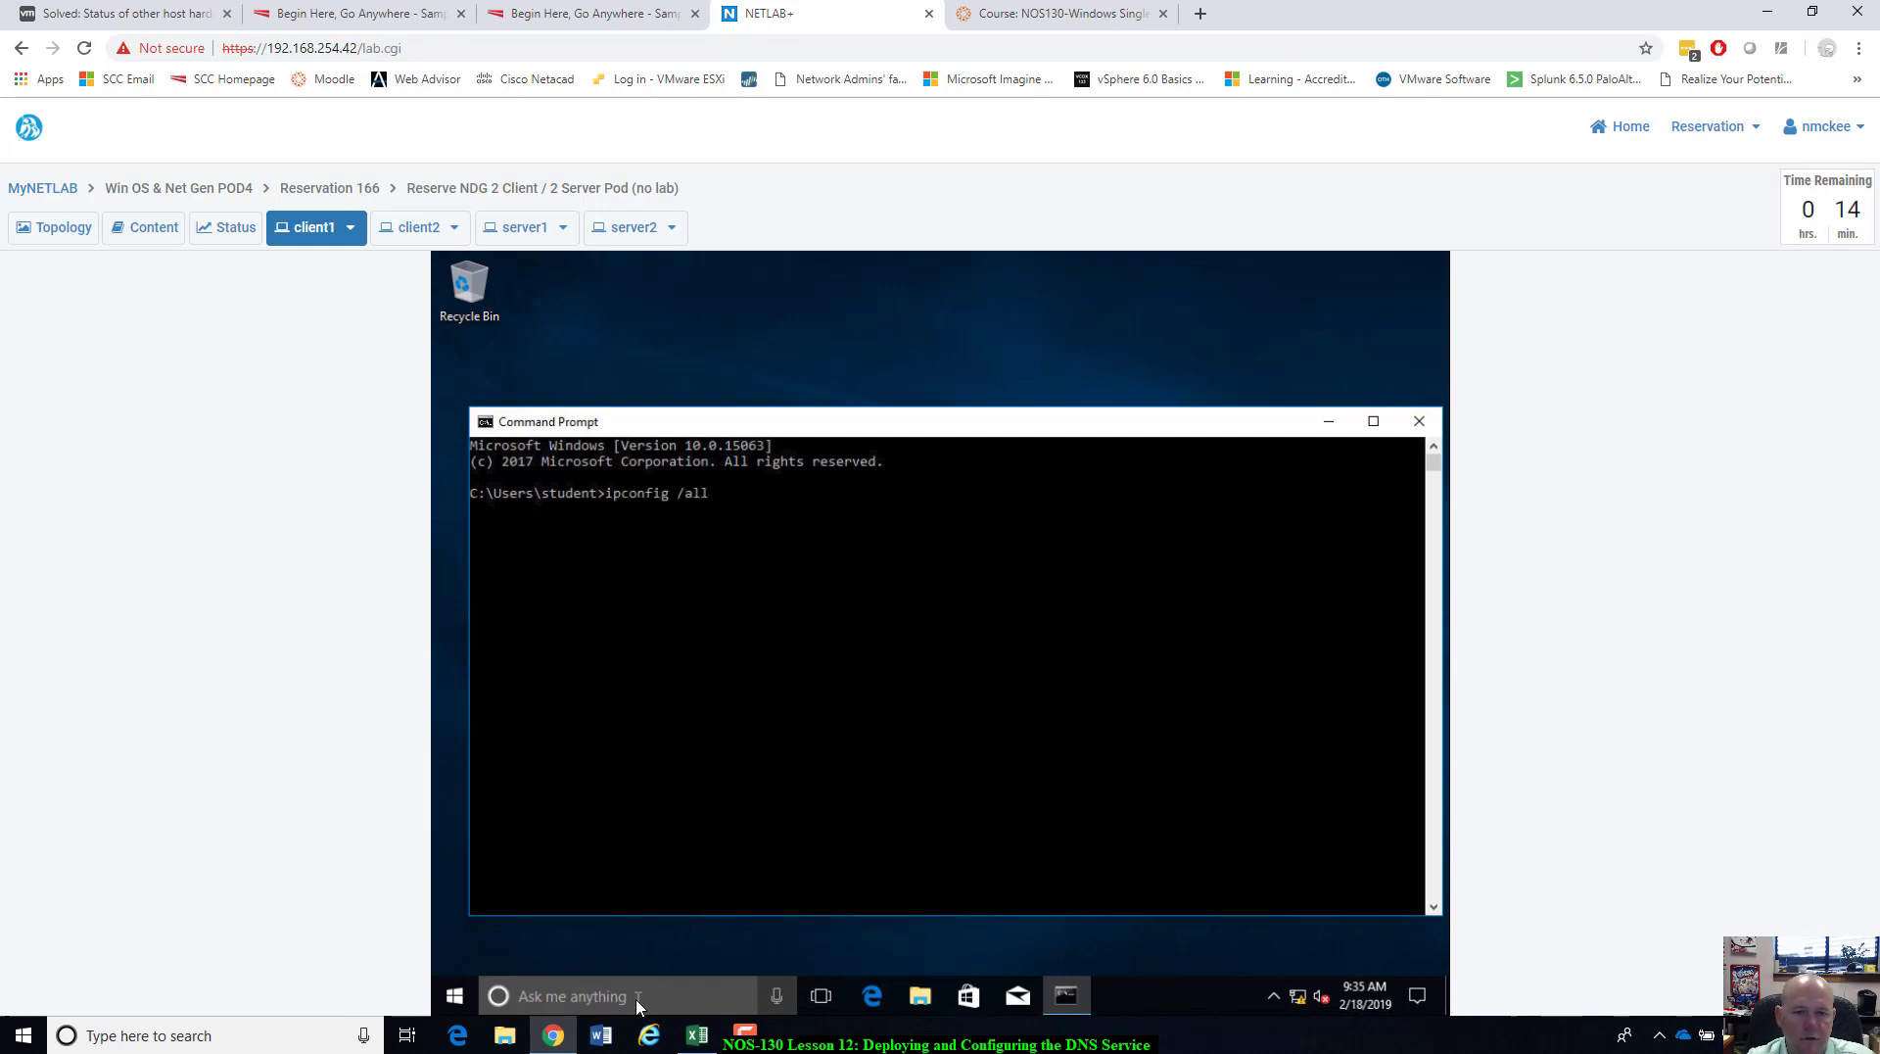
type("ipconfig /all")
key("Return")
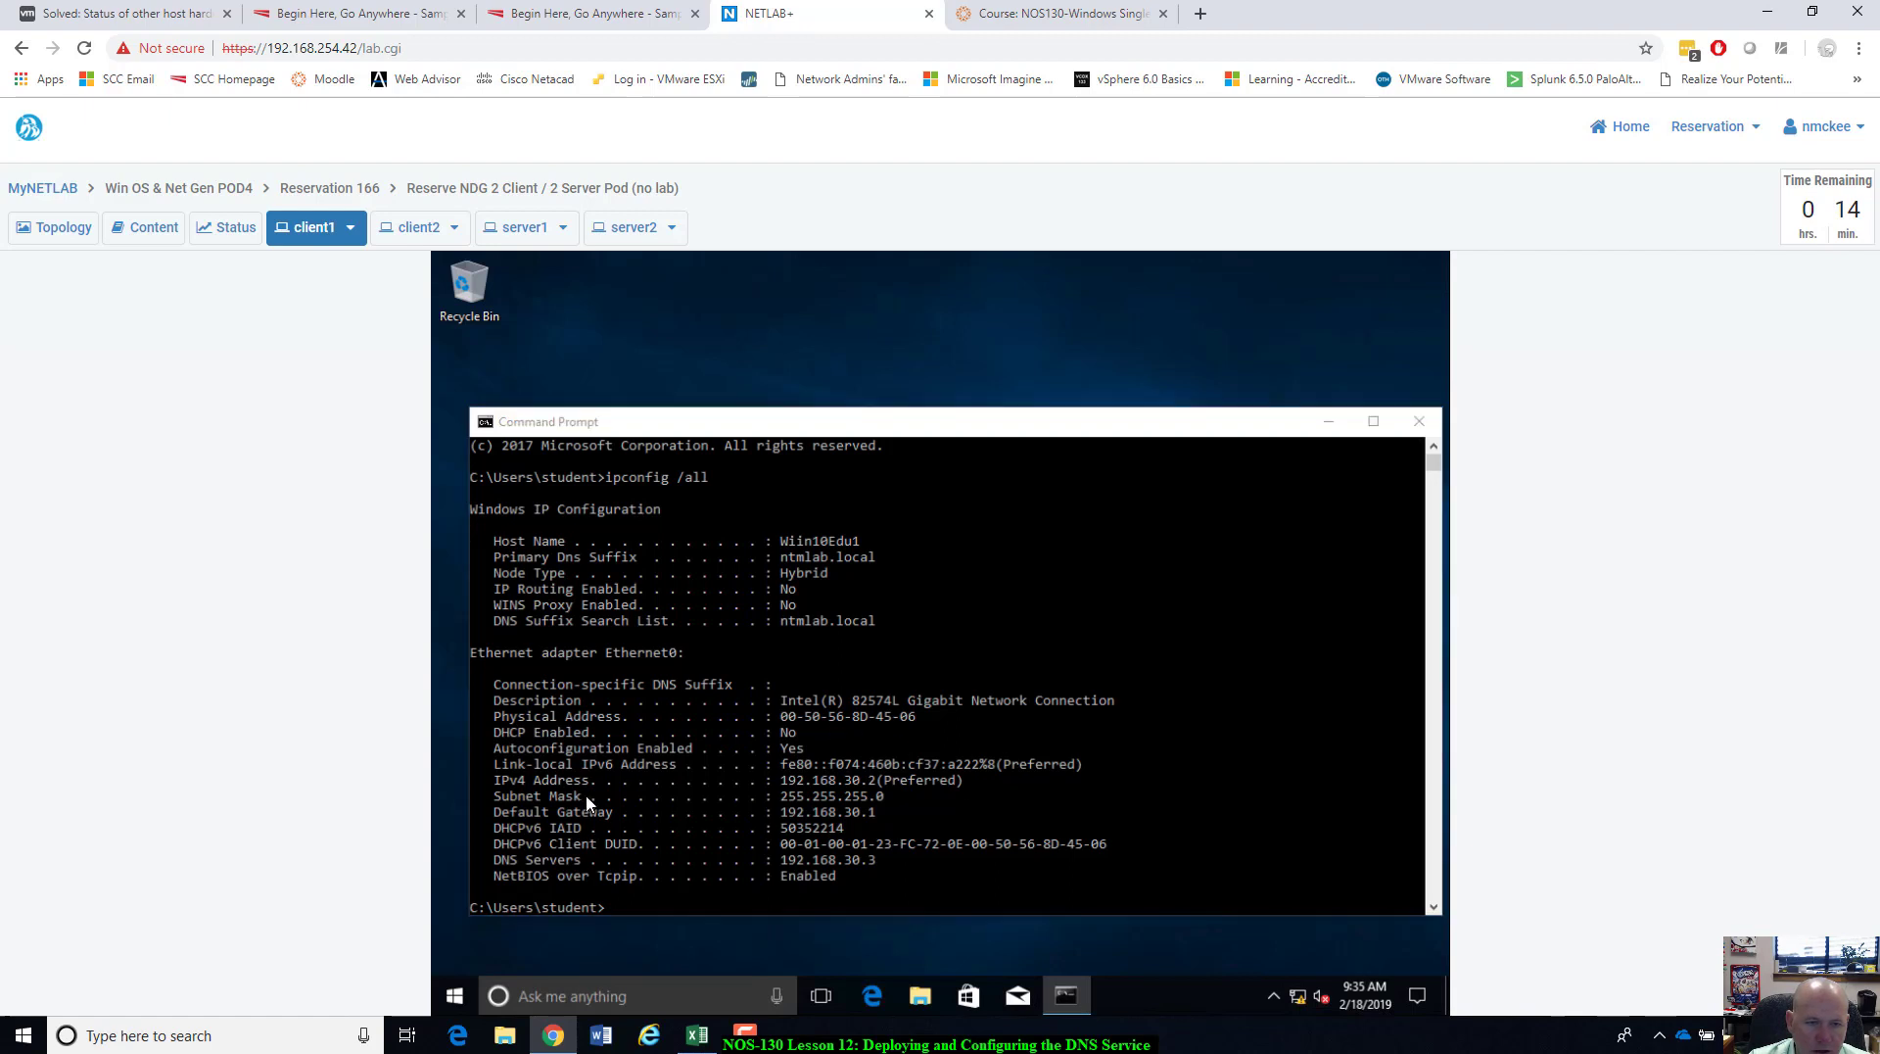
left_click(587, 800)
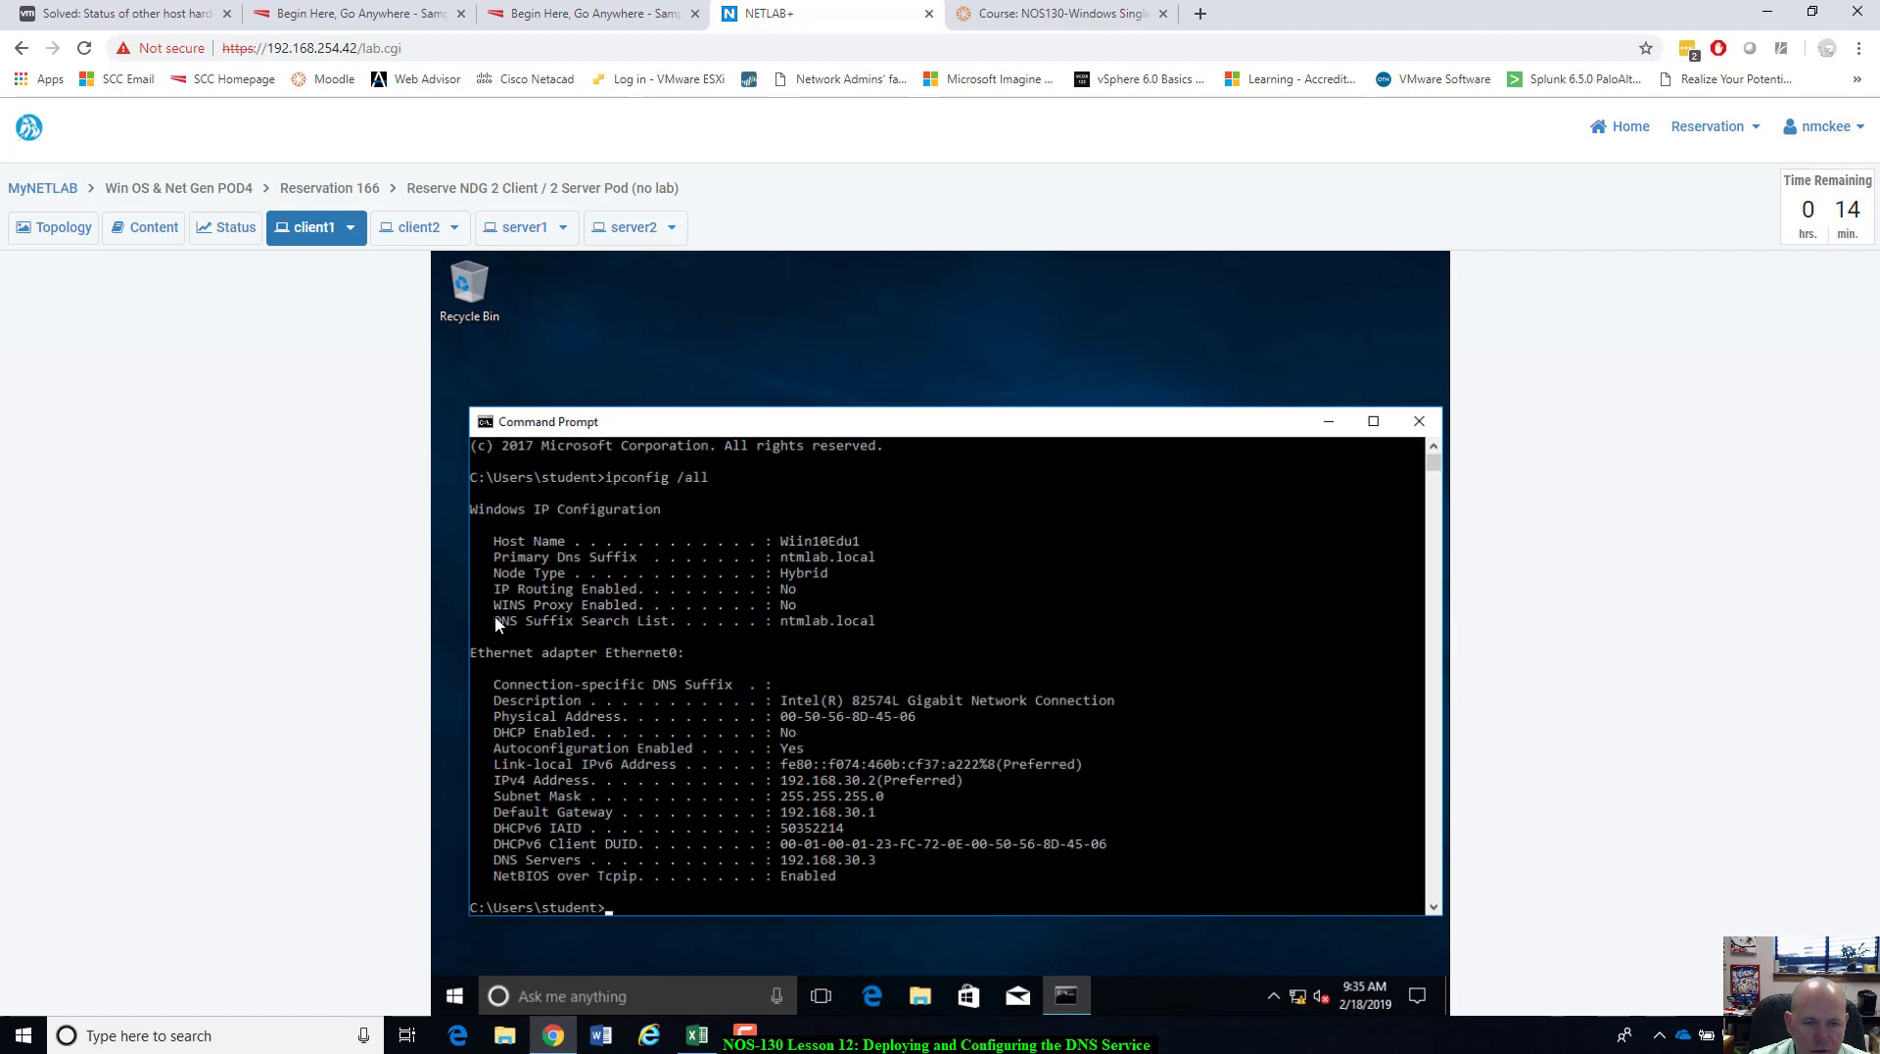
left_click(458, 625)
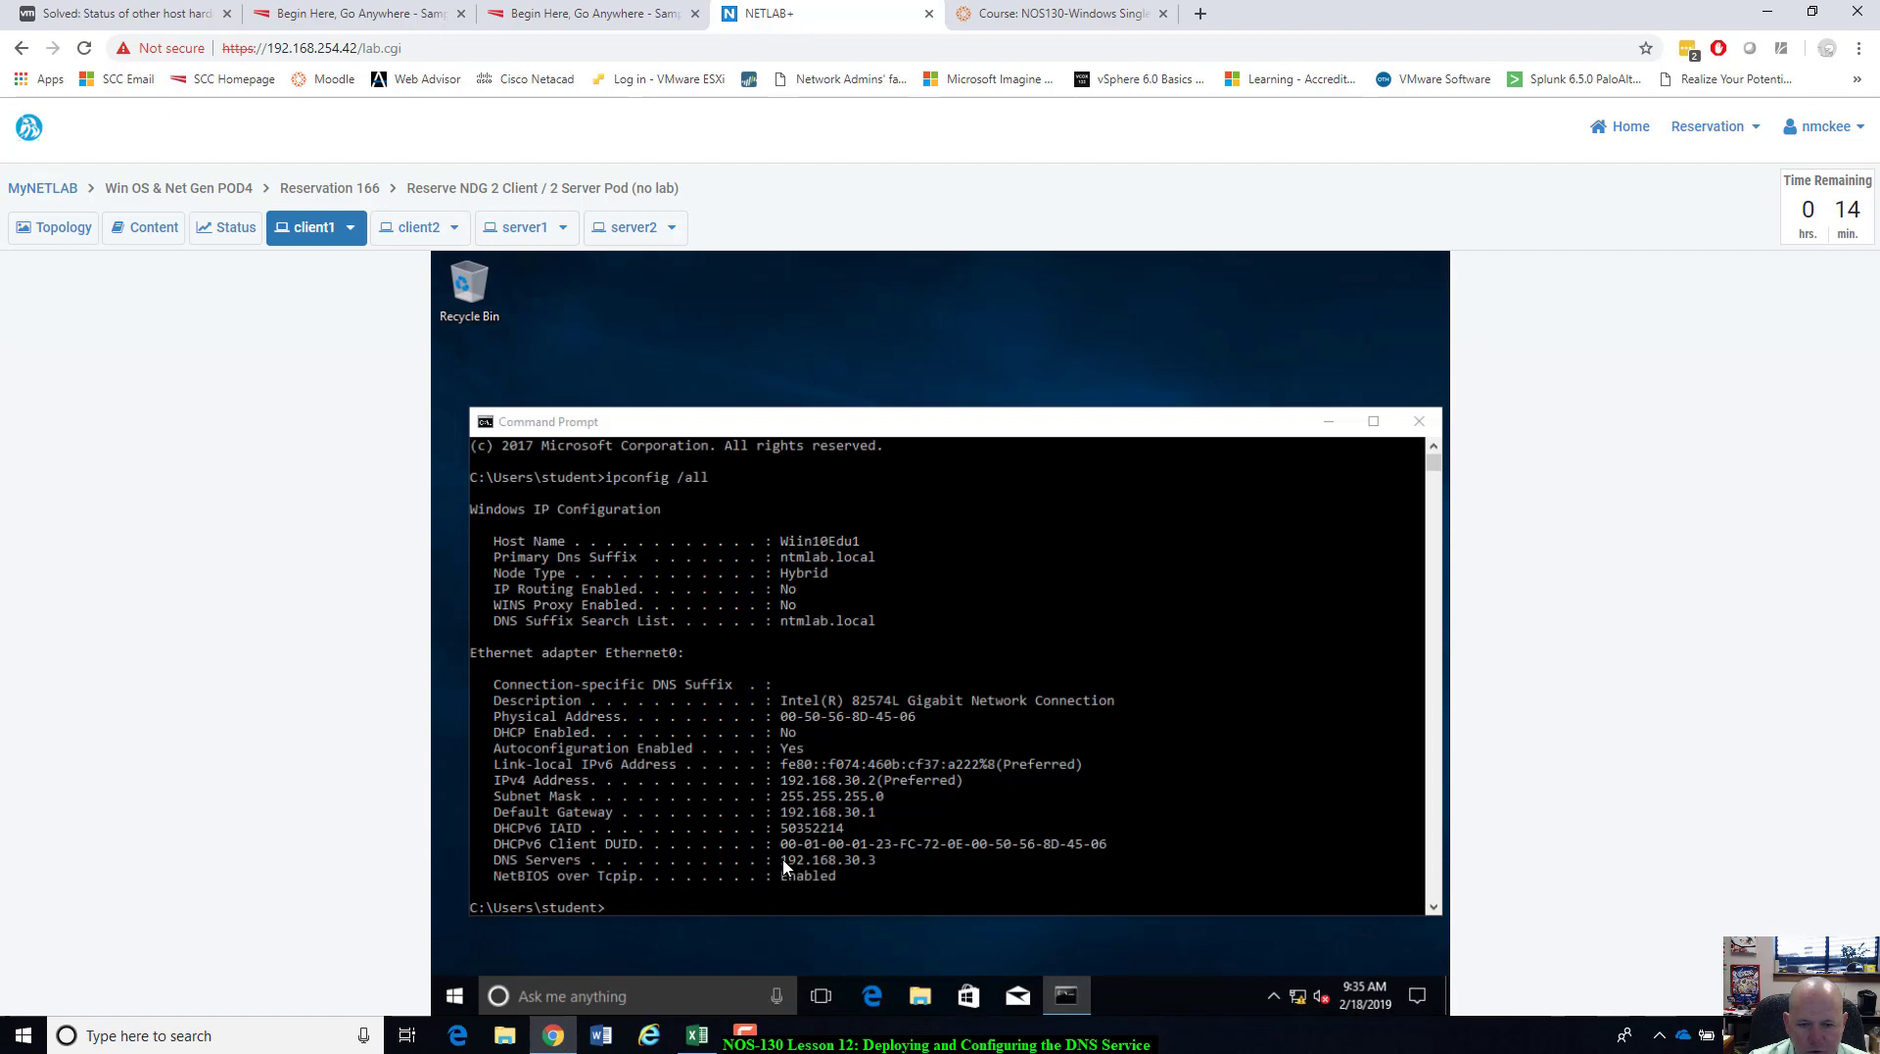
left_click(852, 859)
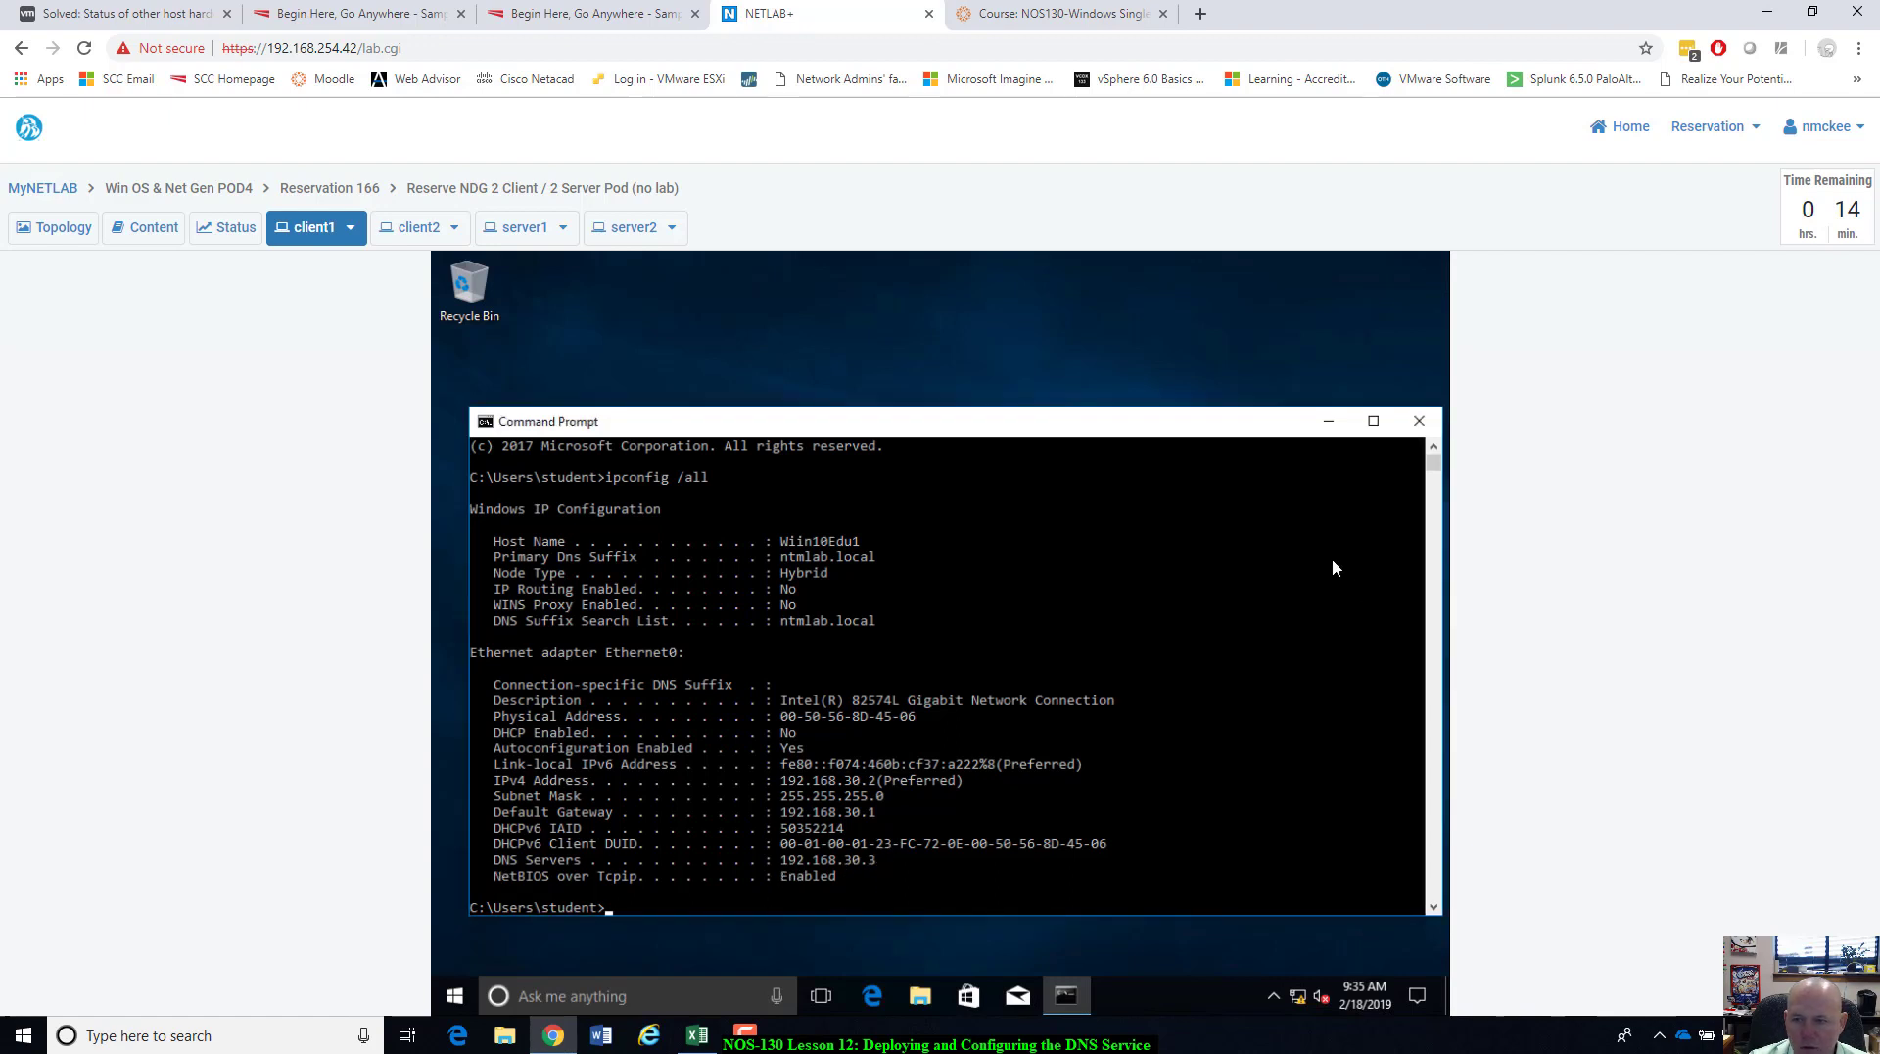
left_click(525, 227)
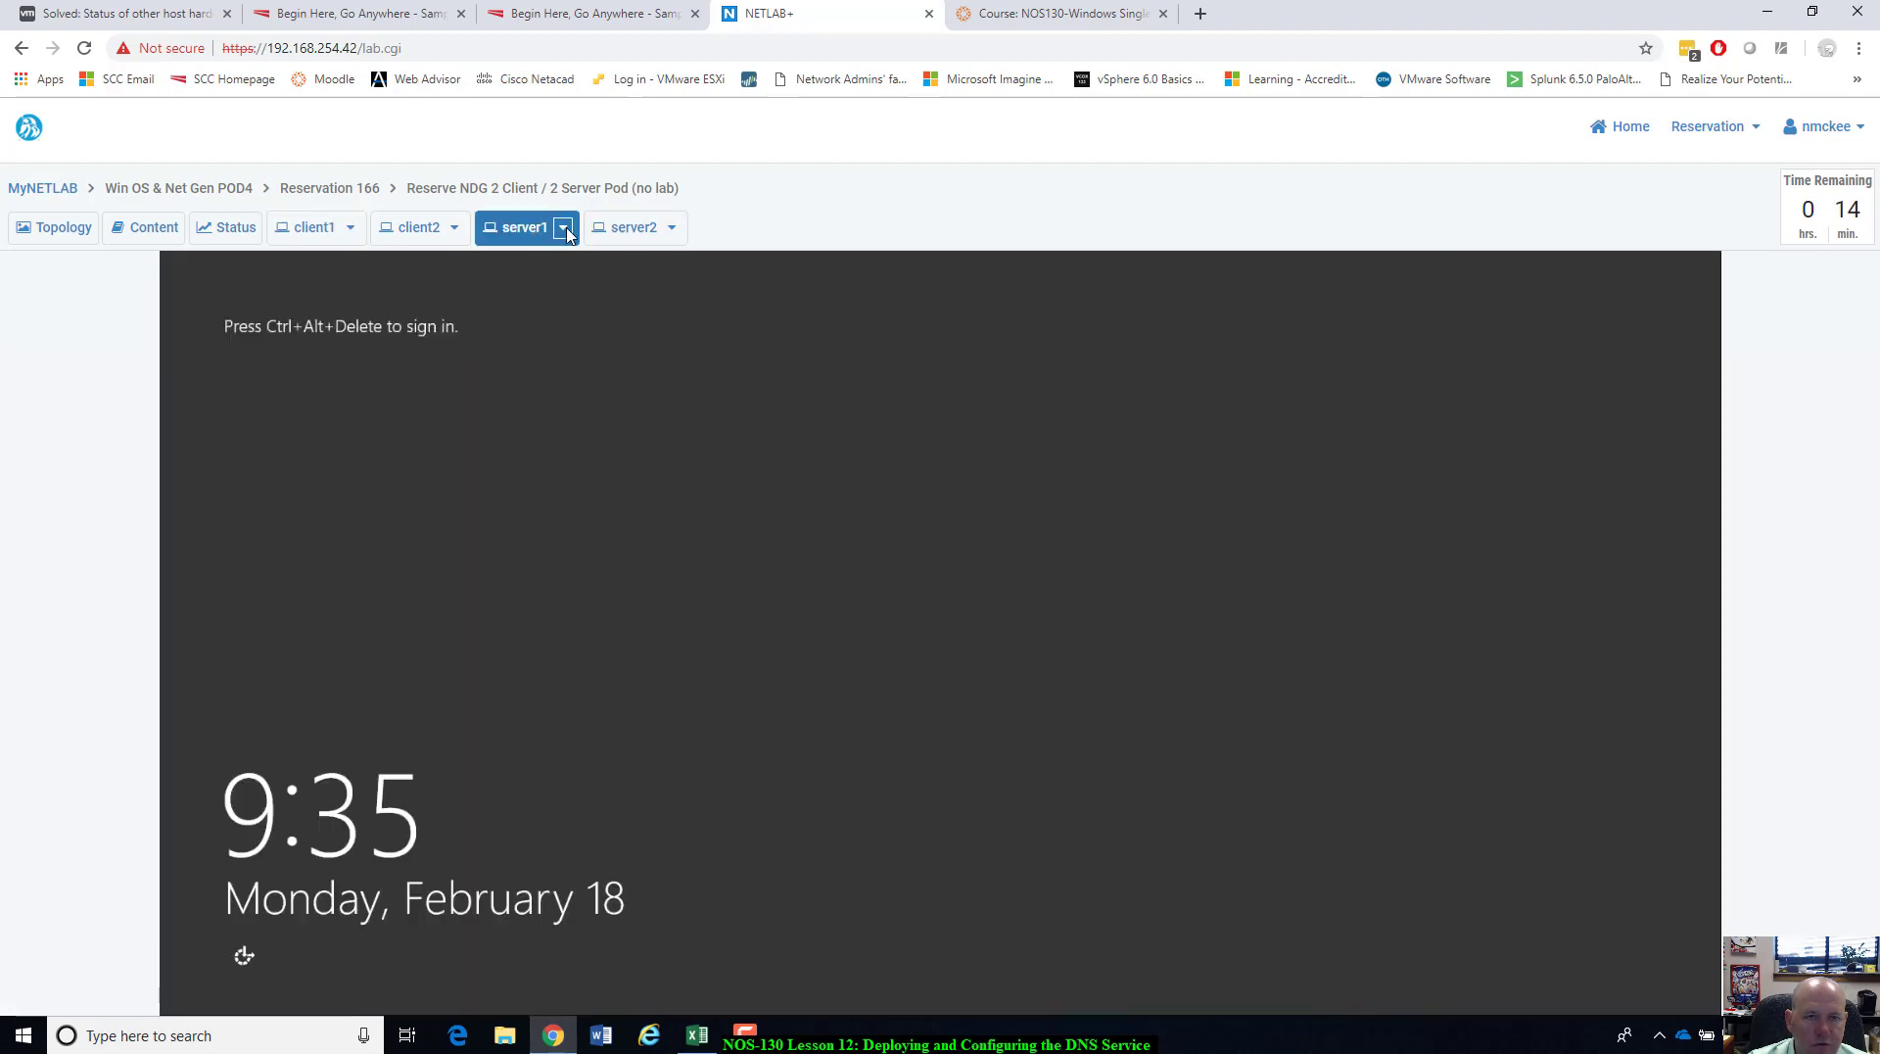
Send Ctrl+Alt+Del to server1 and sign in as Administrator with its password.
left_click(563, 228)
left_click(509, 262)
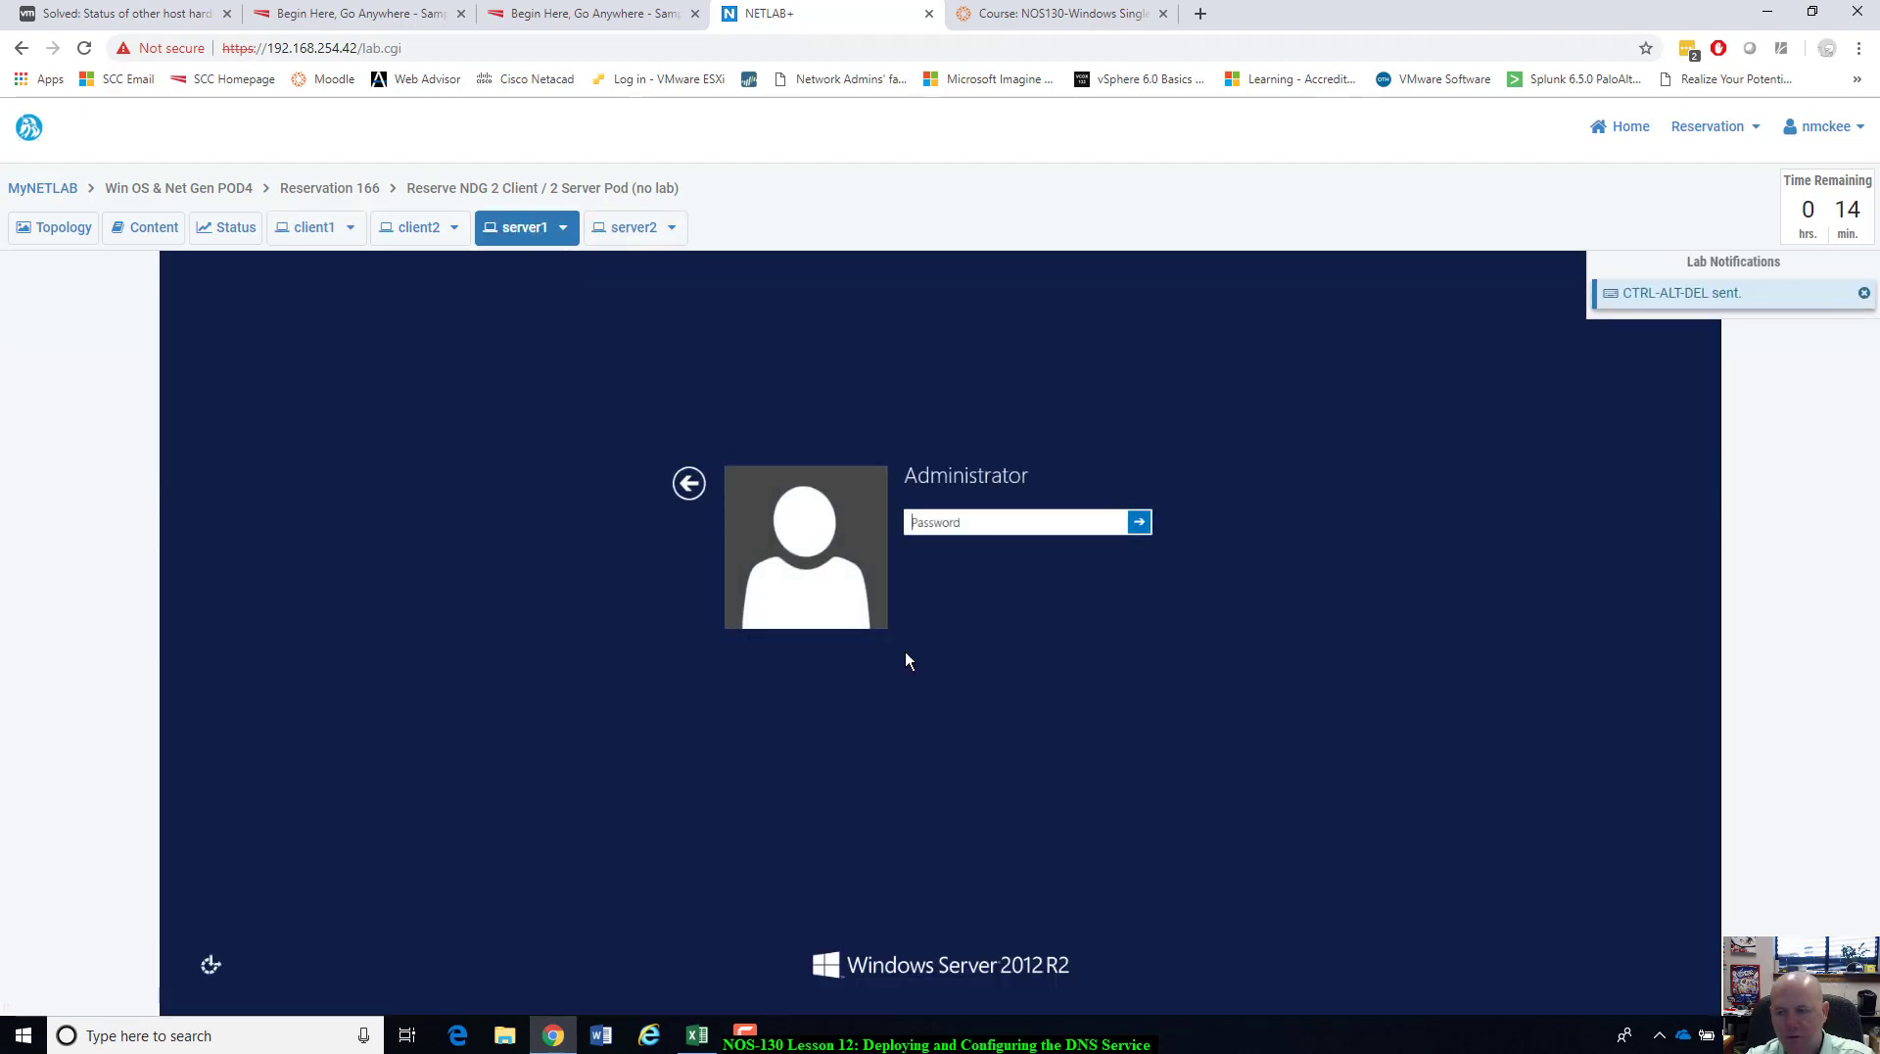
type("********")
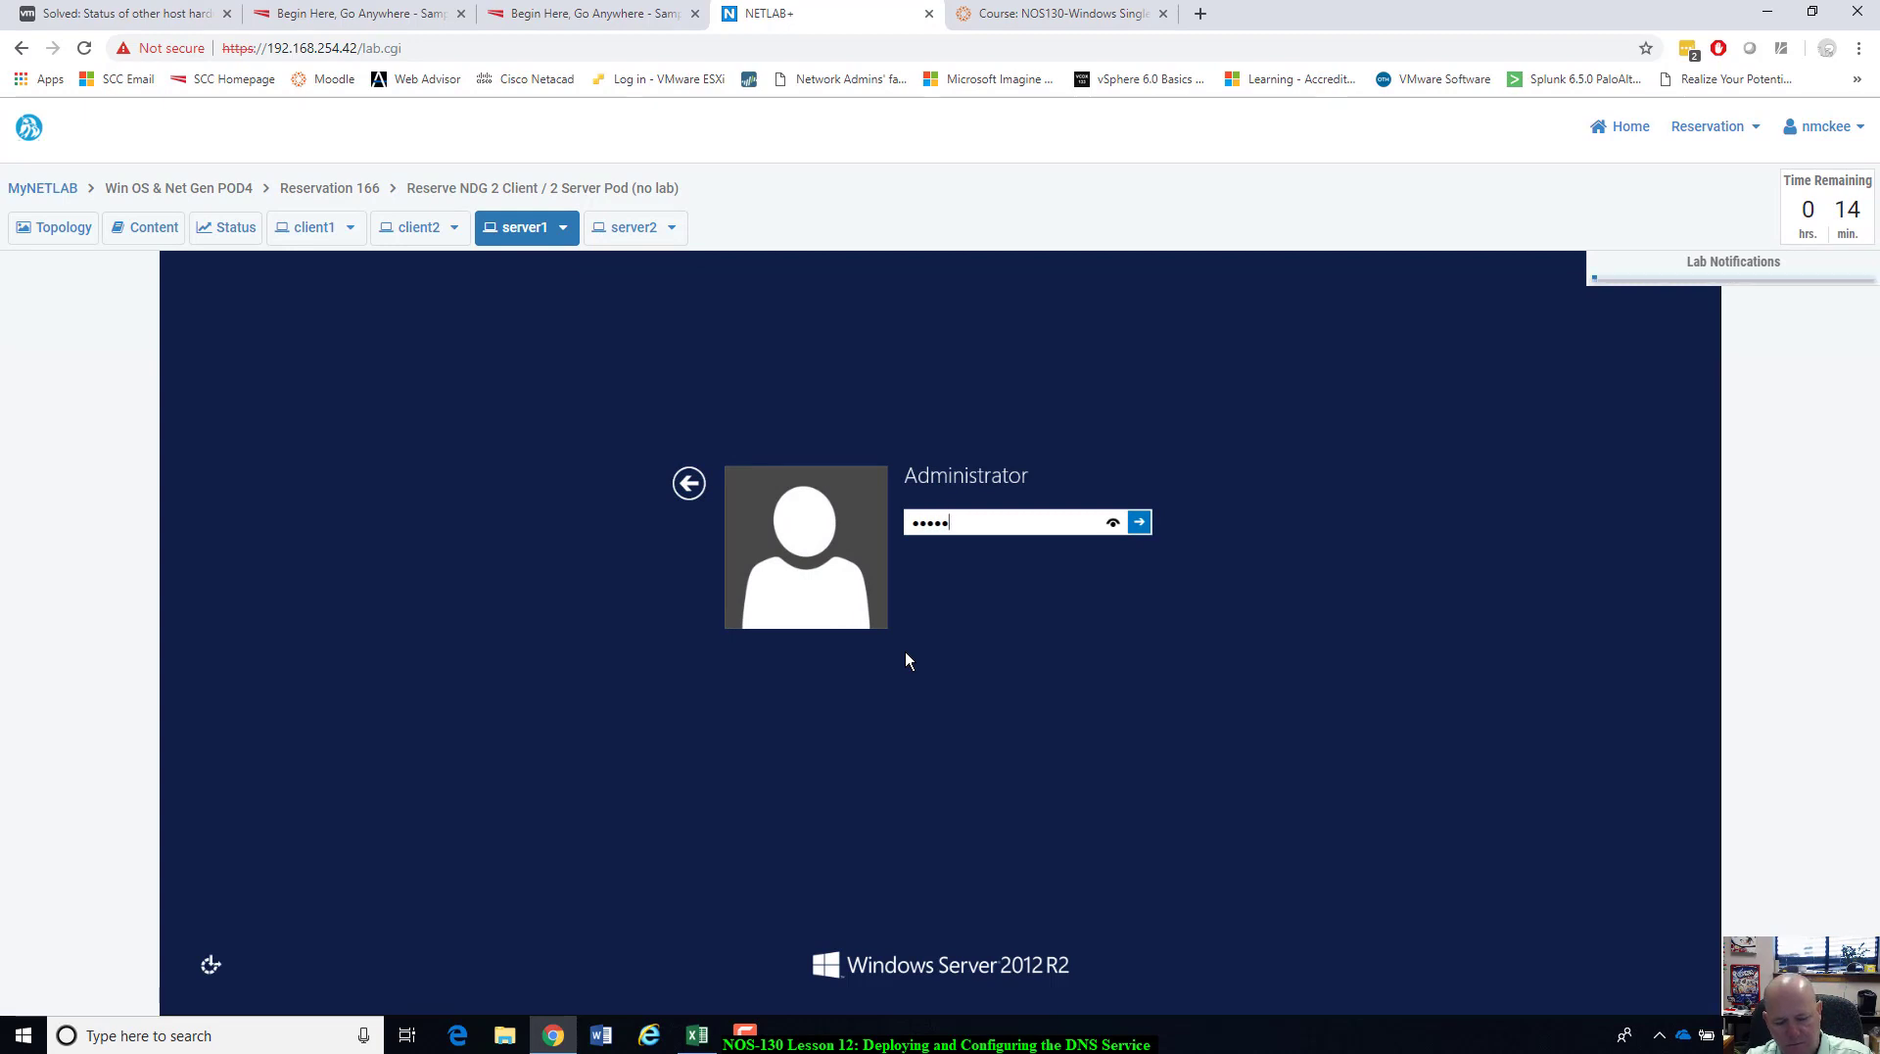
type("***")
key("Return")
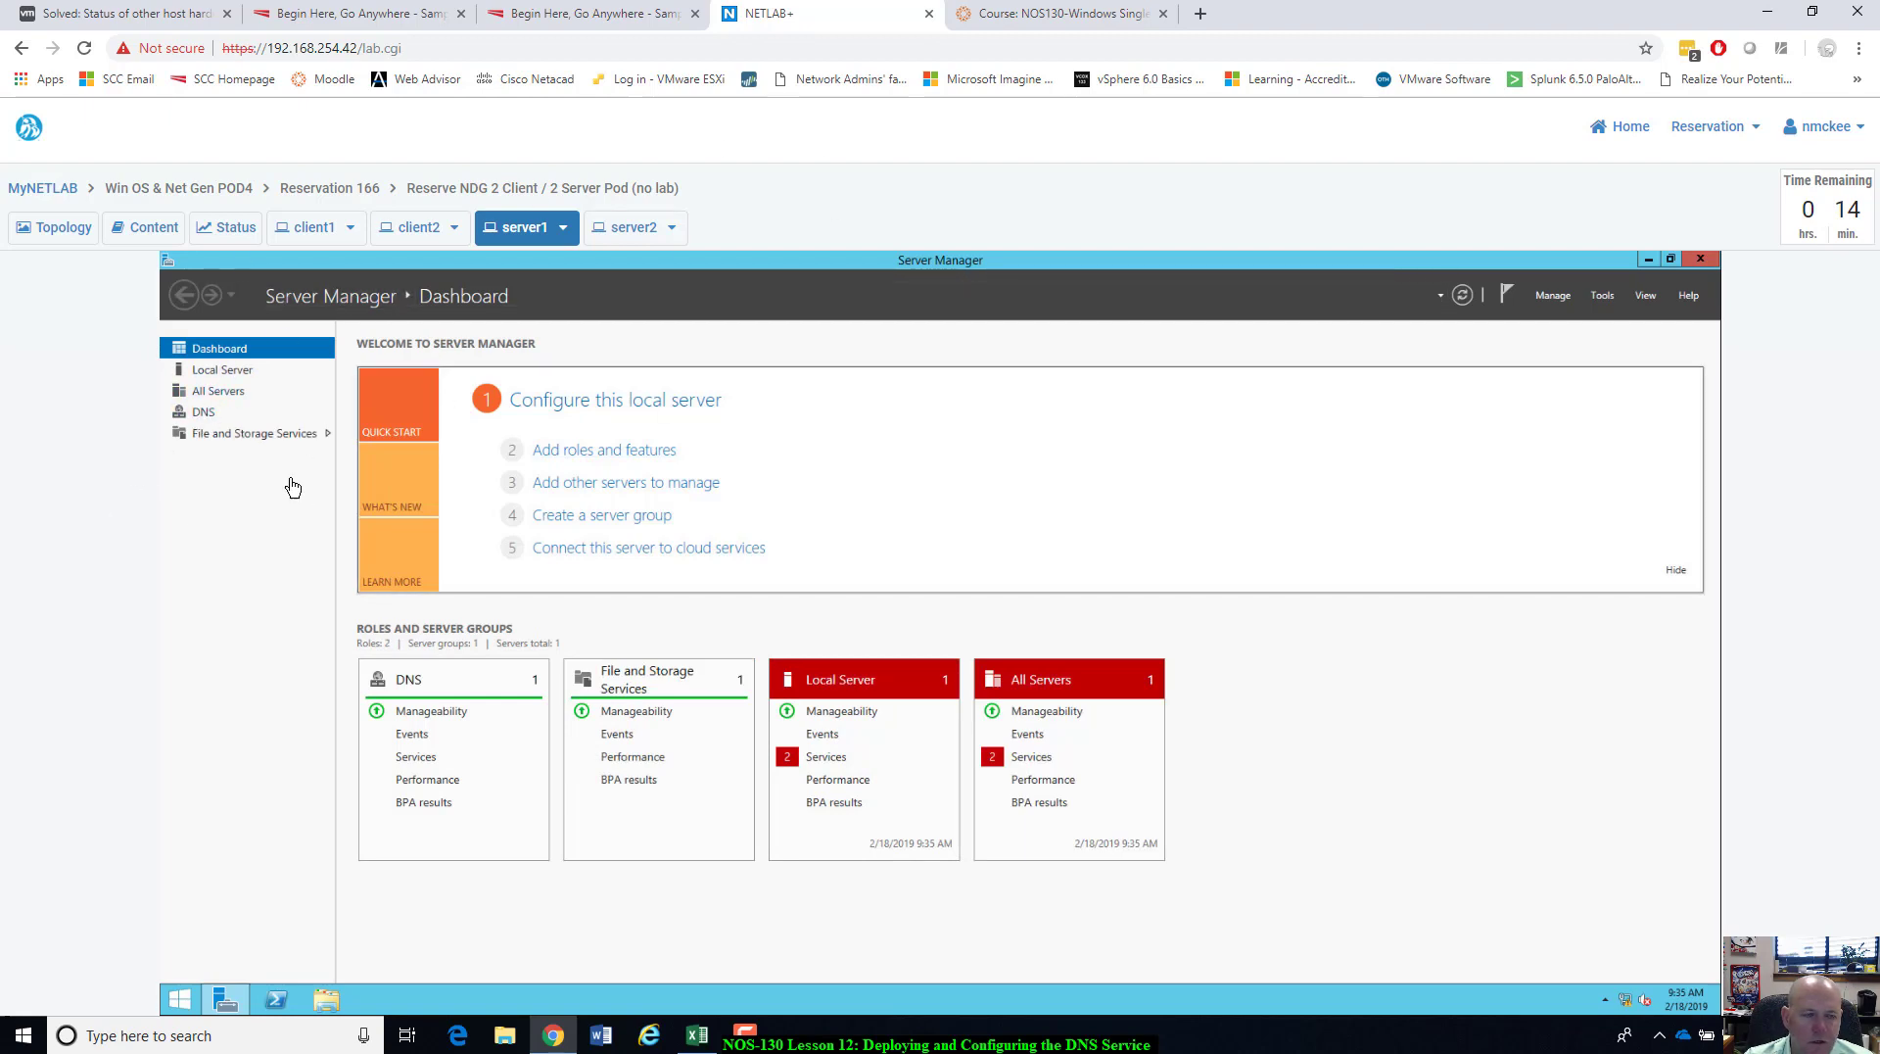
Launch DNS Manager for SRV2012R2 from Server Manager's DNS page.
left_click(204, 412)
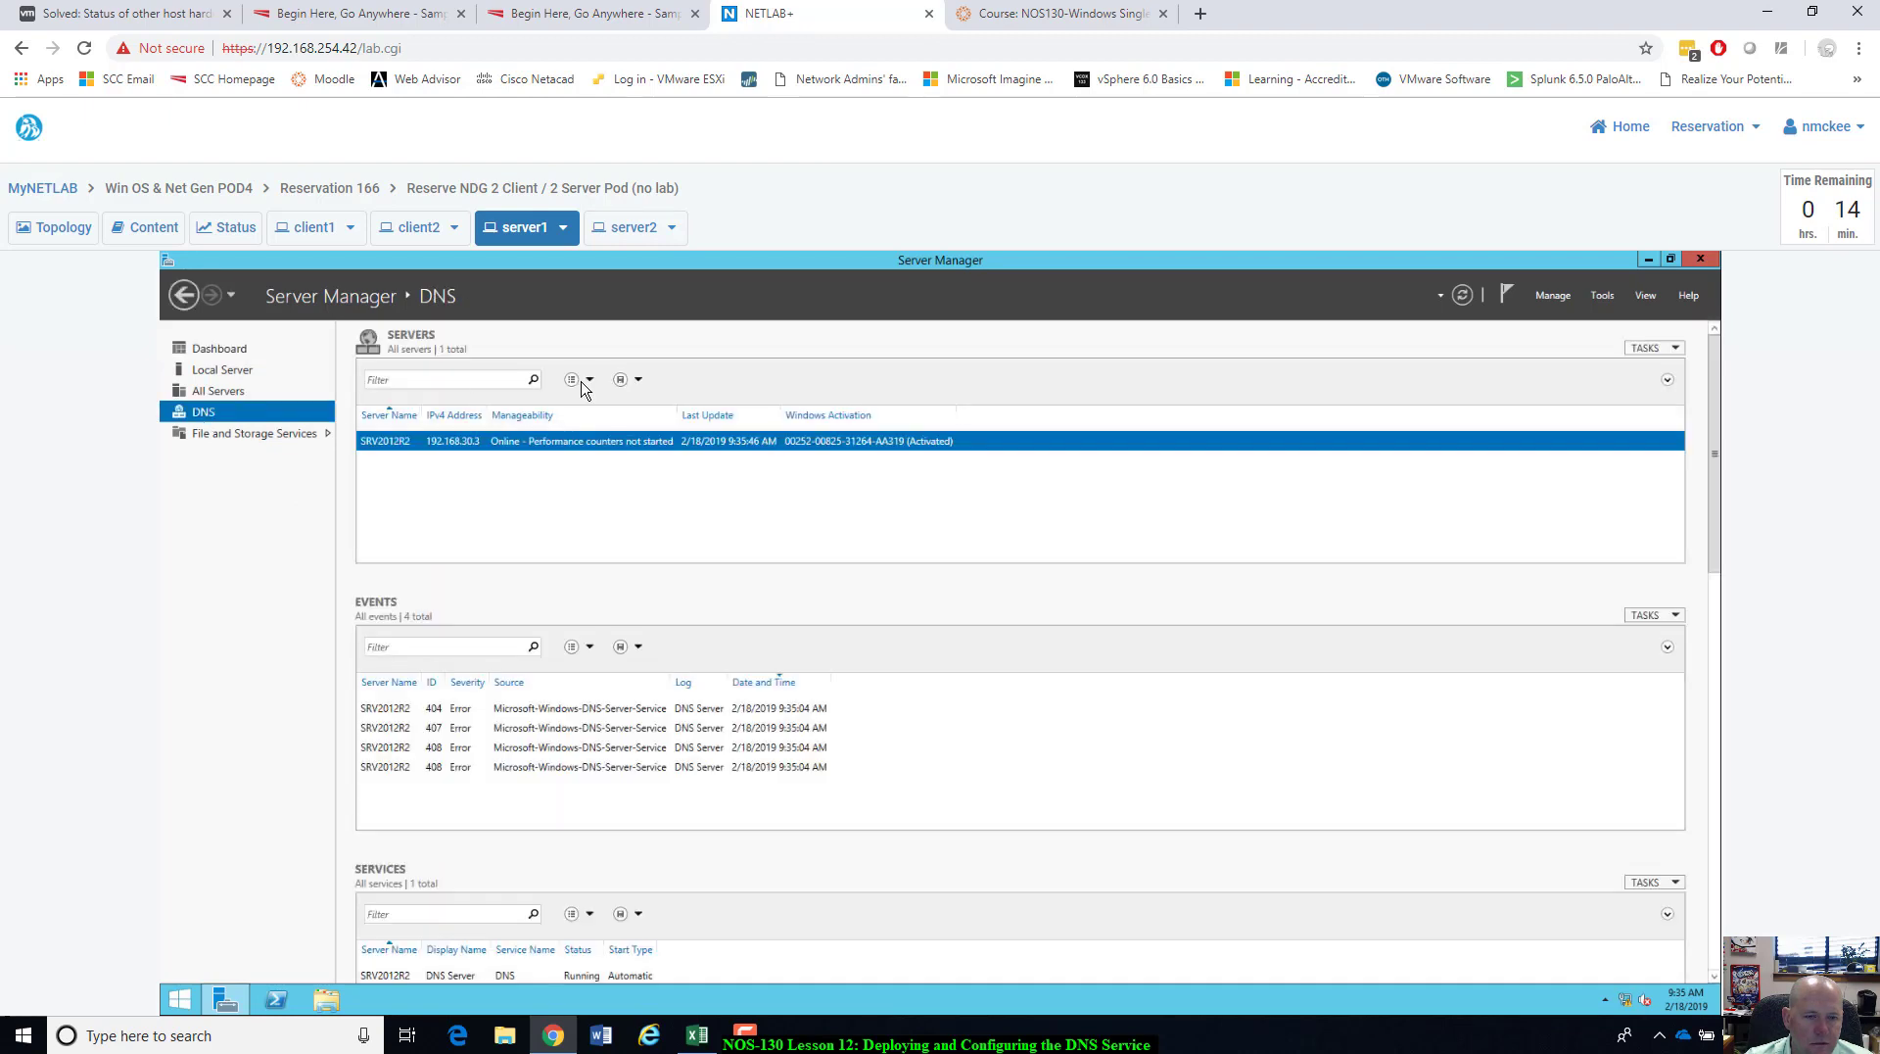
right_click(525, 449)
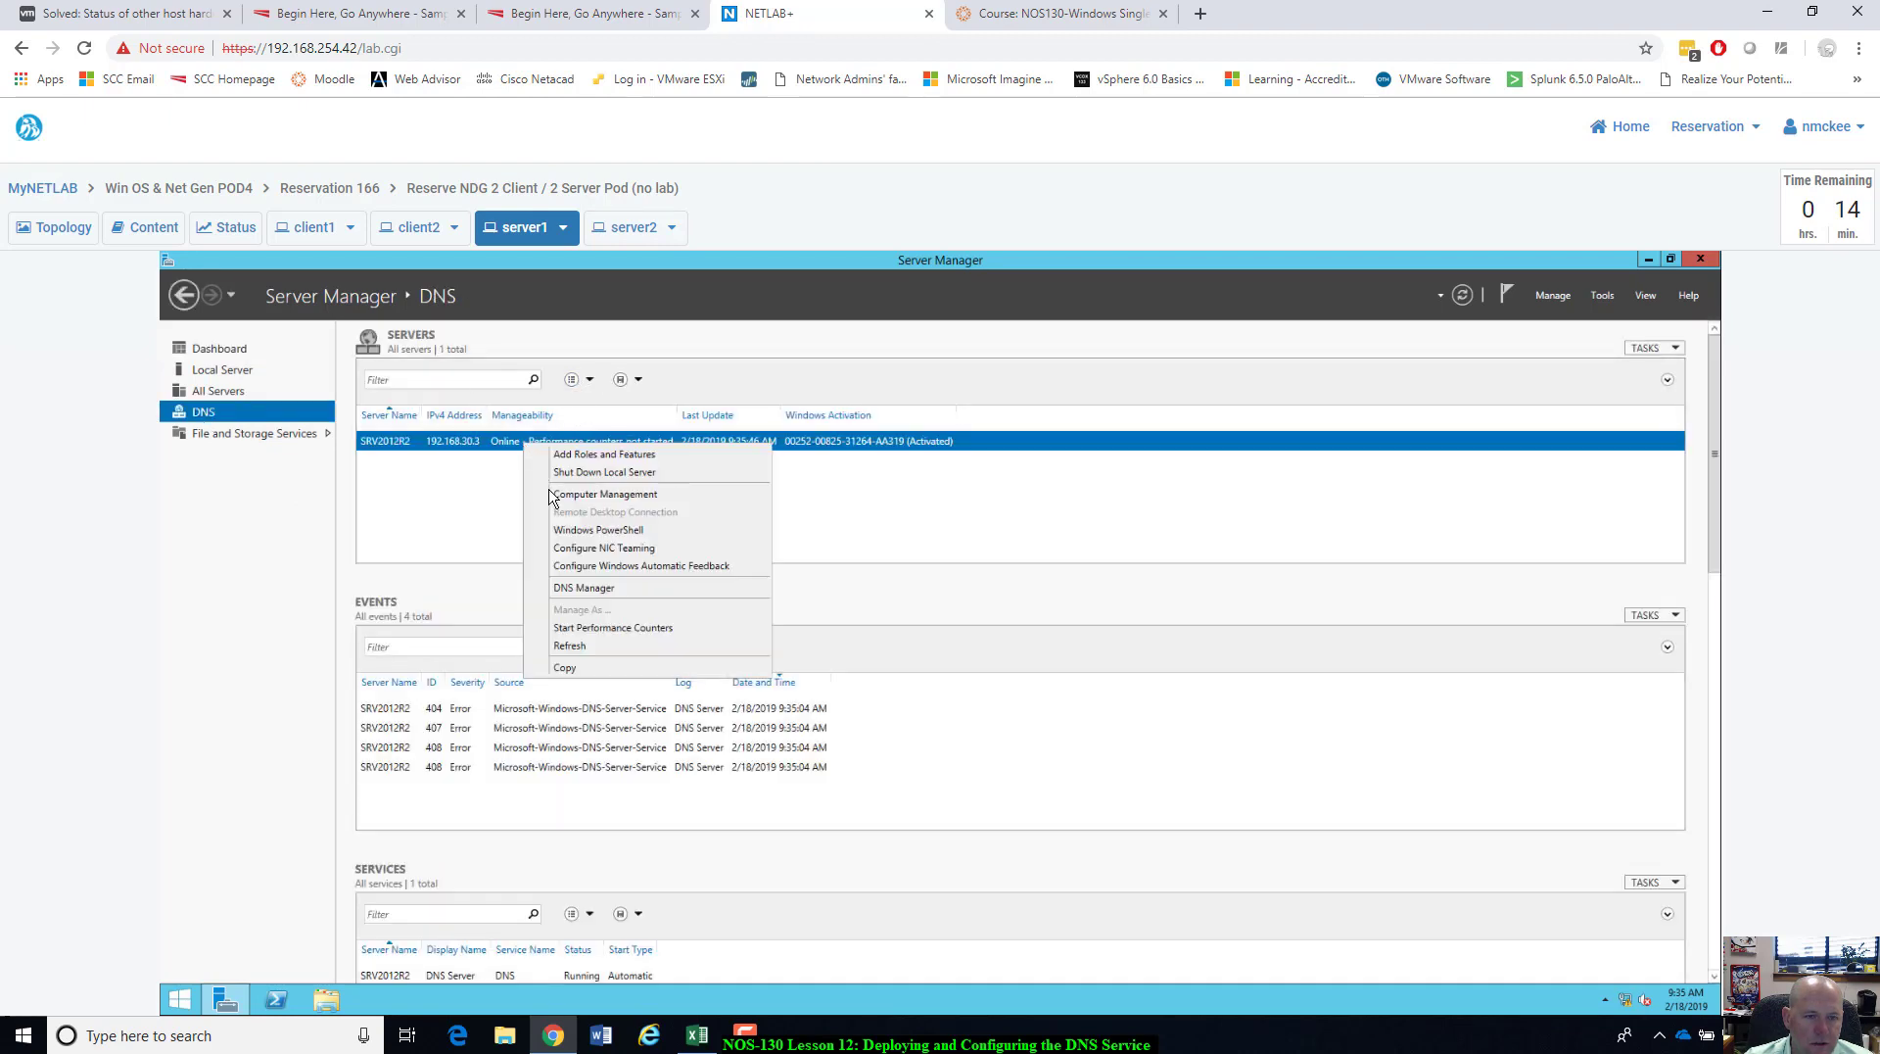
left_click(585, 592)
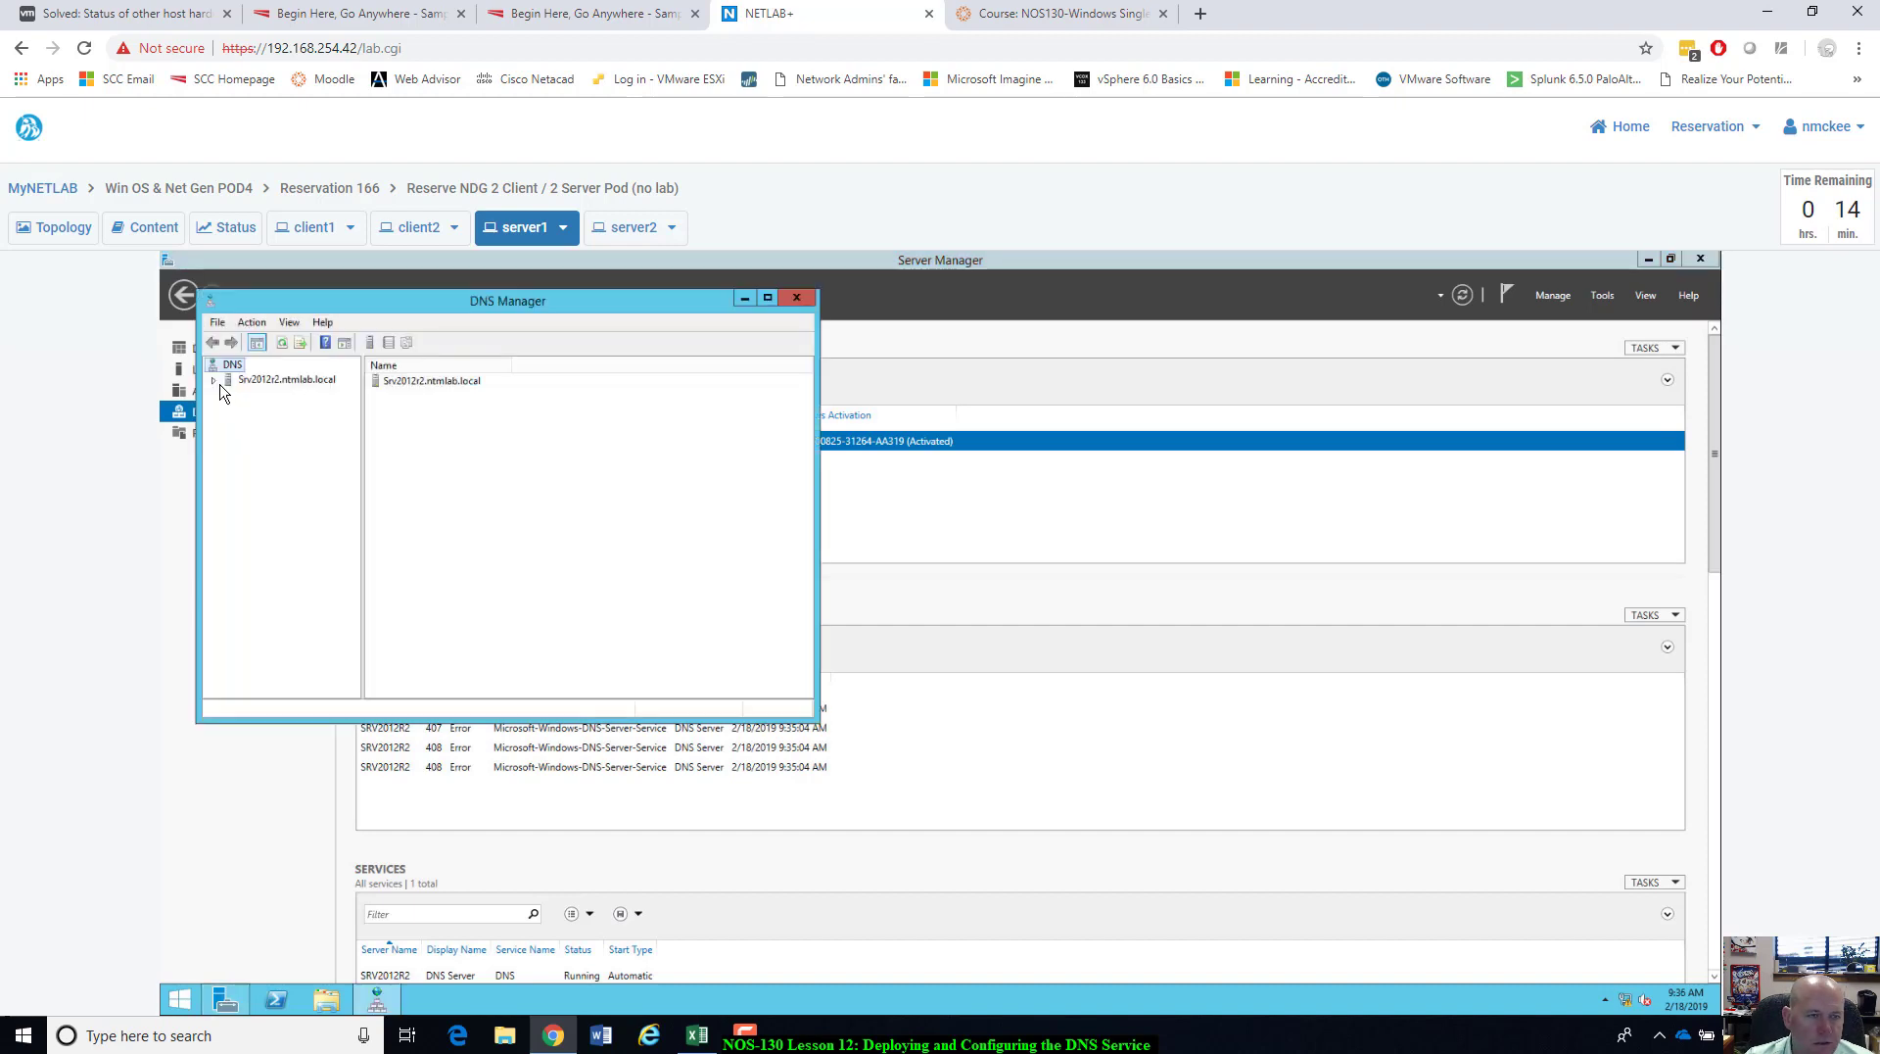
Expand the server and view records in the ntmlab.local and 30.168.192.in-addr.arpa zones.
double_click(227, 381)
left_click(267, 409)
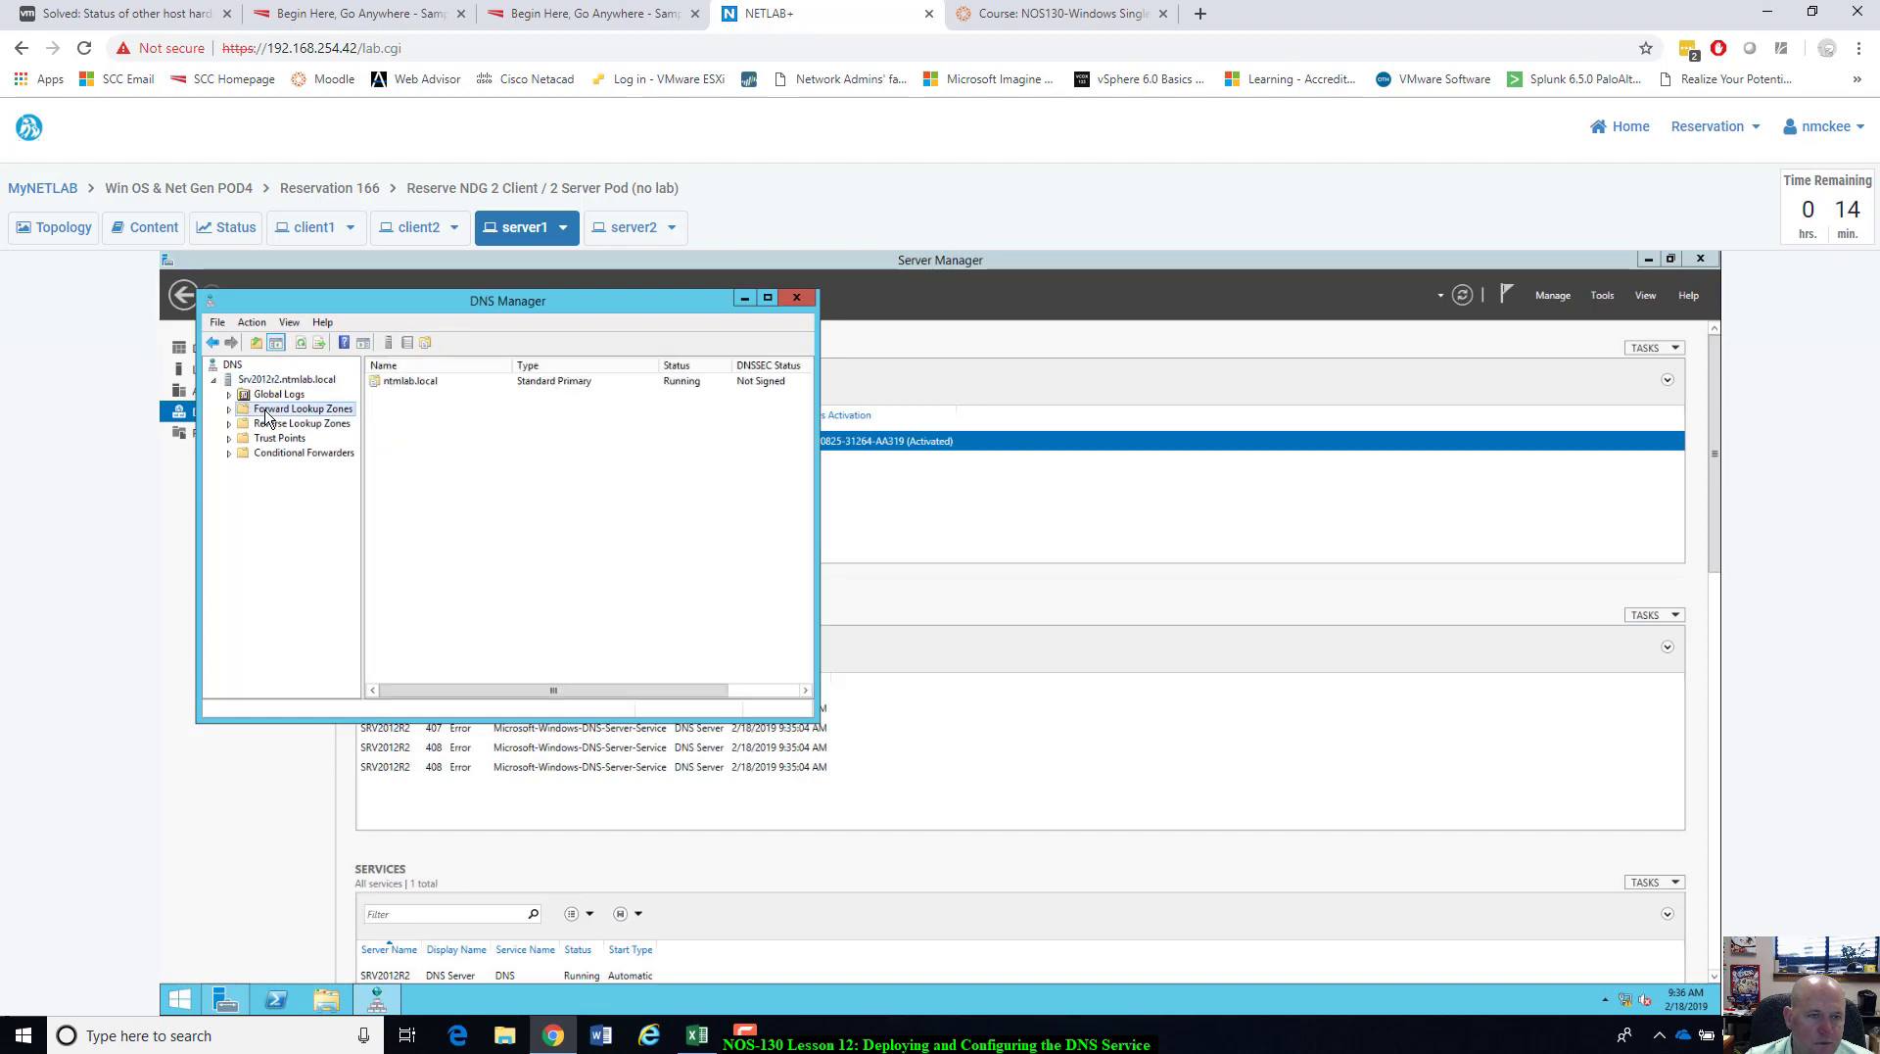
left_click(231, 410)
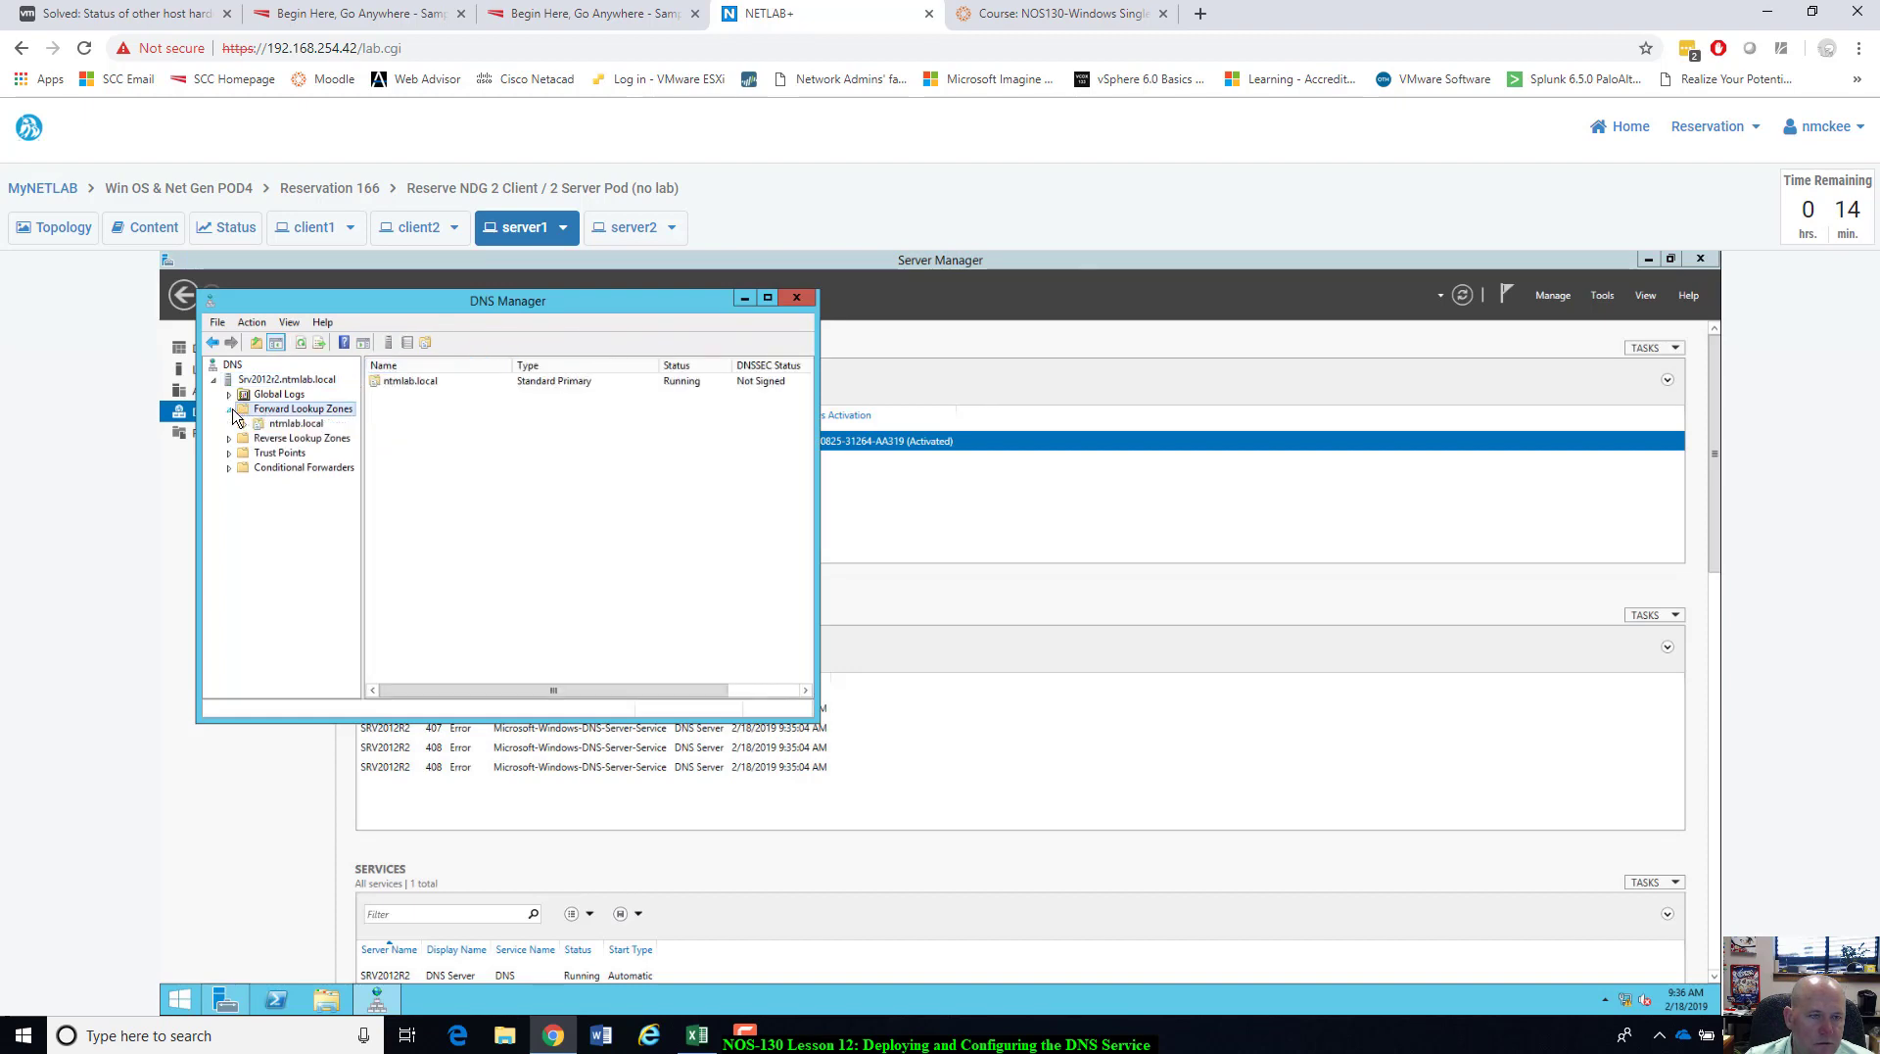
left_click(290, 424)
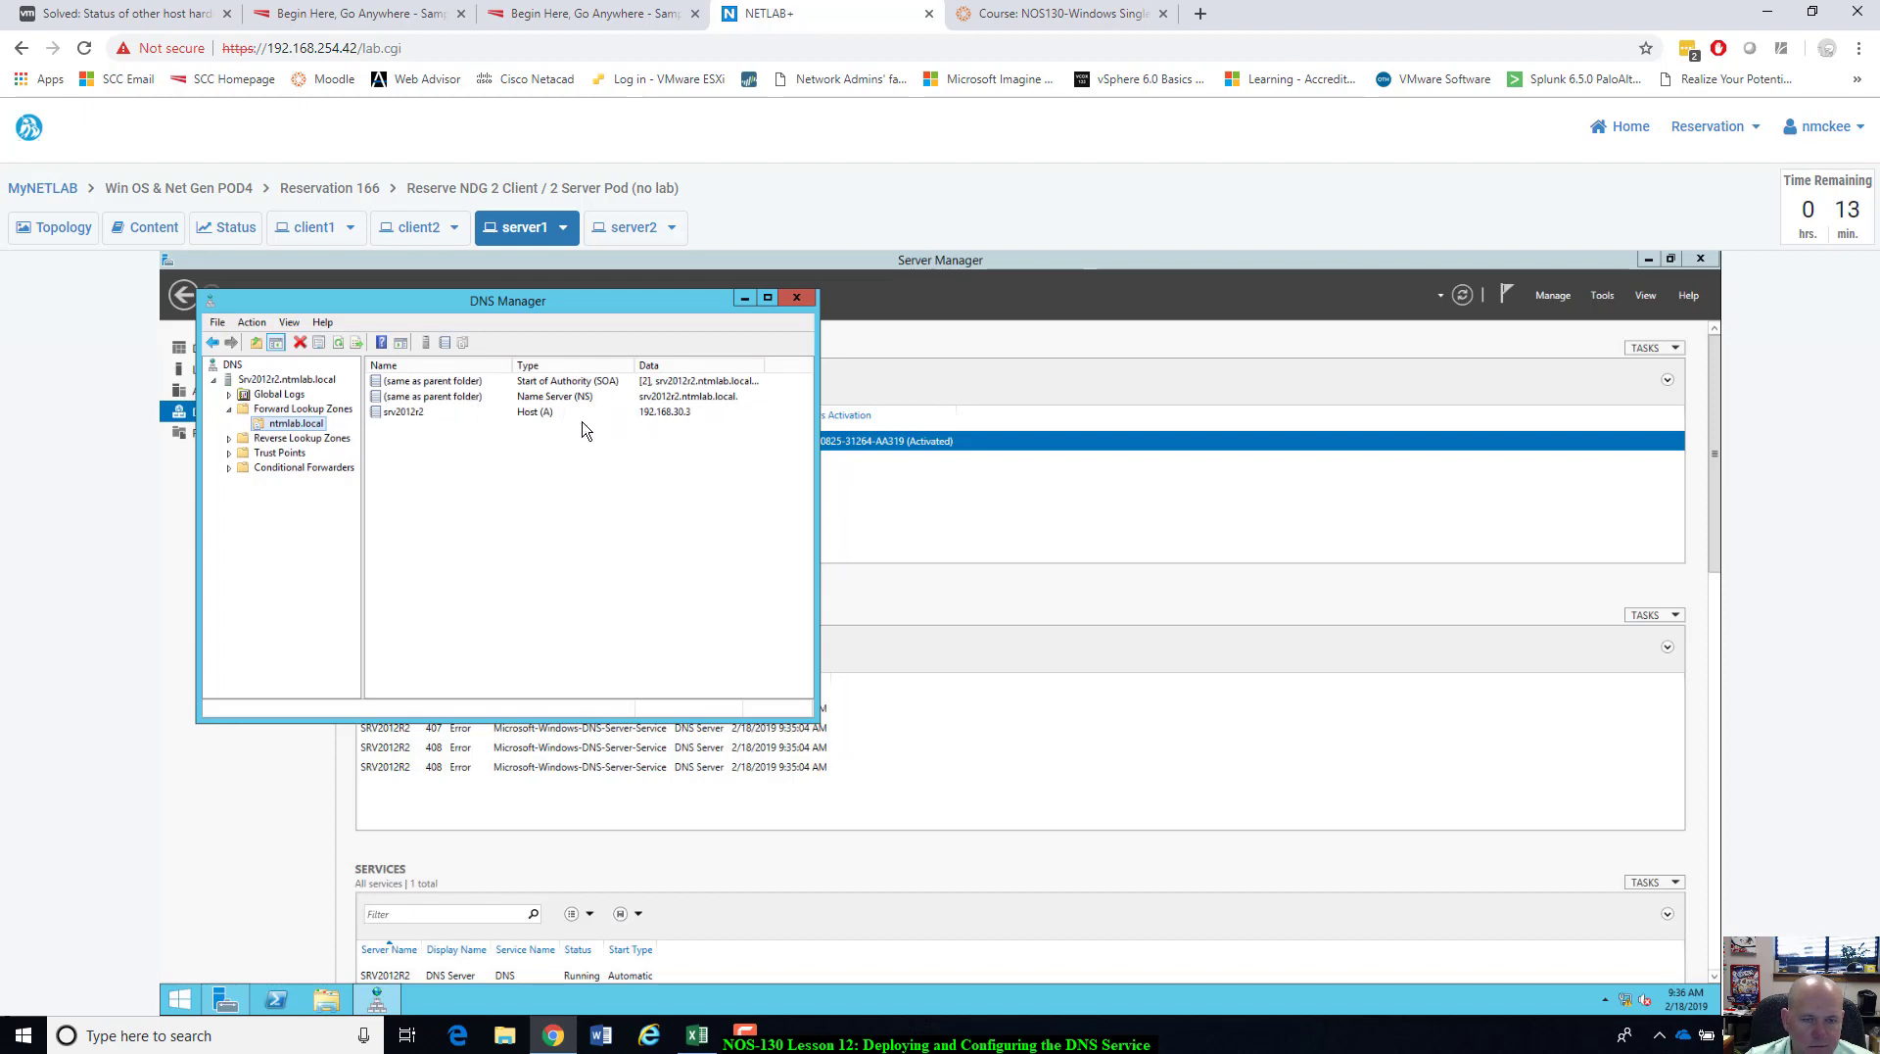
left_click(229, 438)
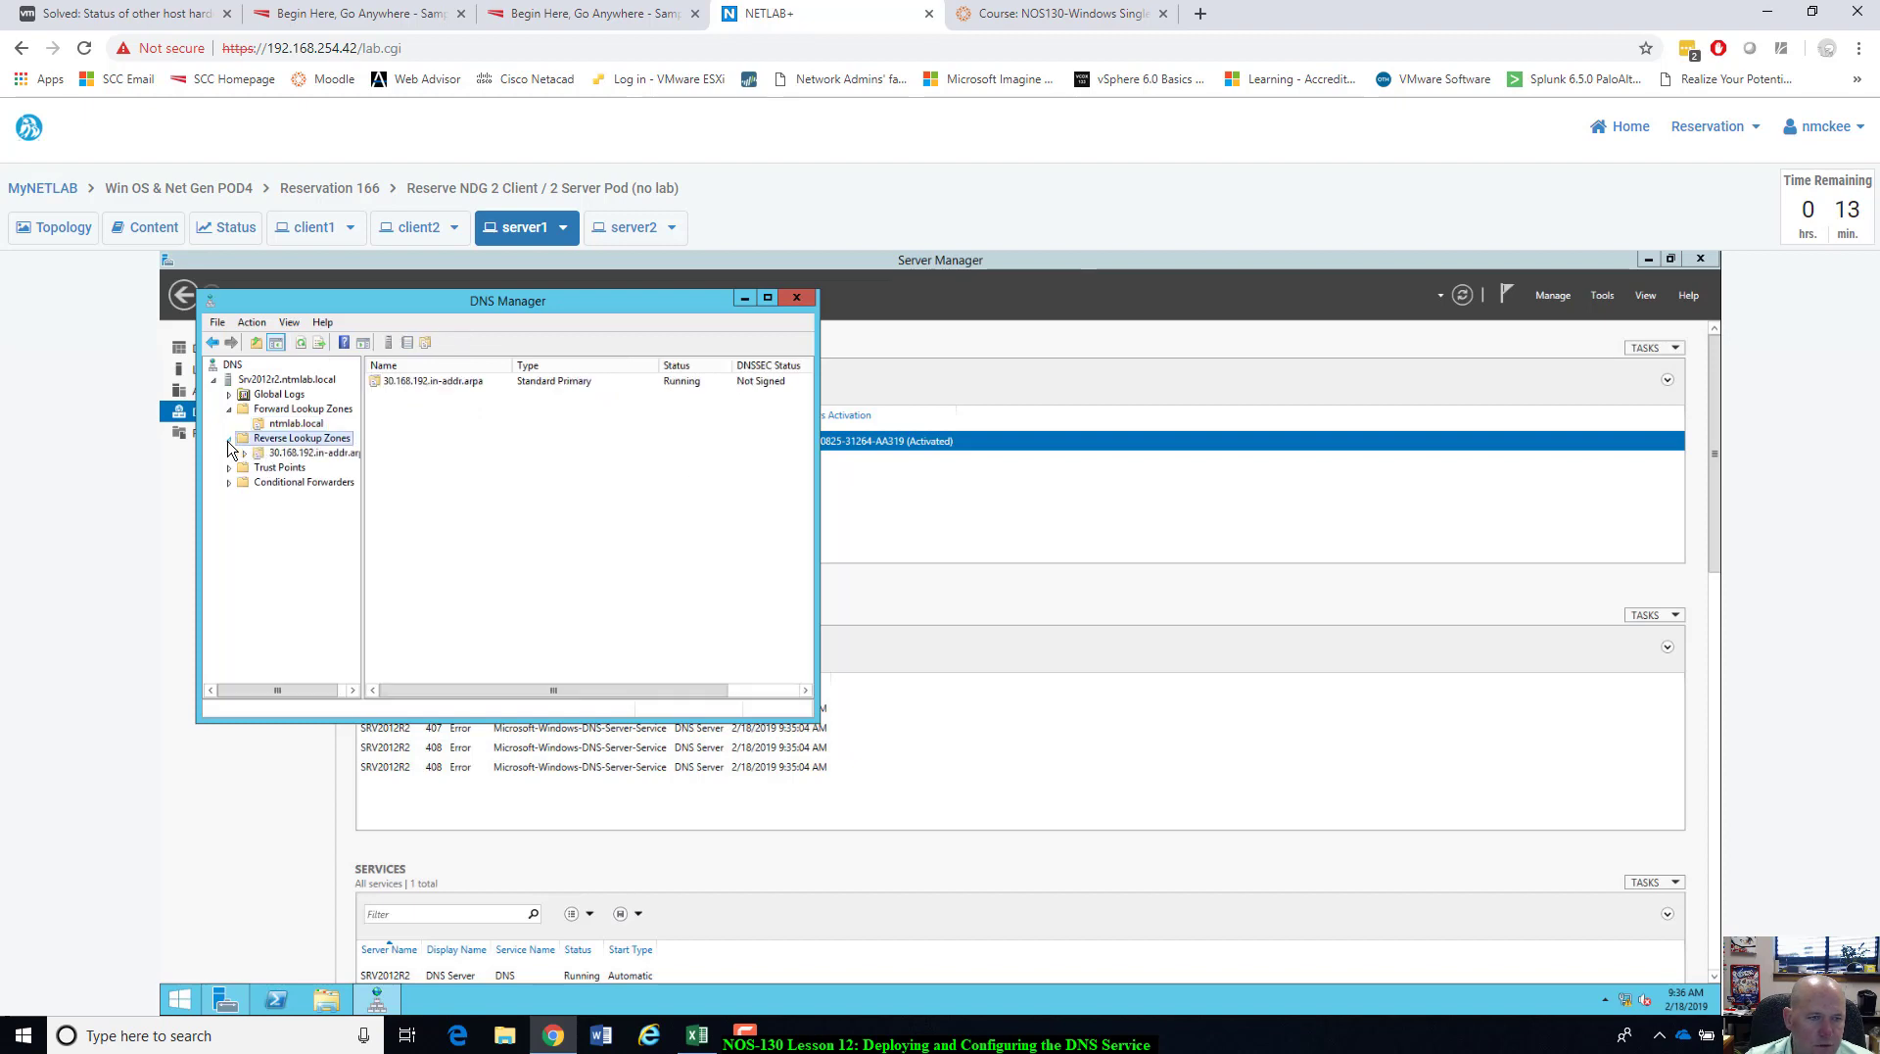
left_click(263, 453)
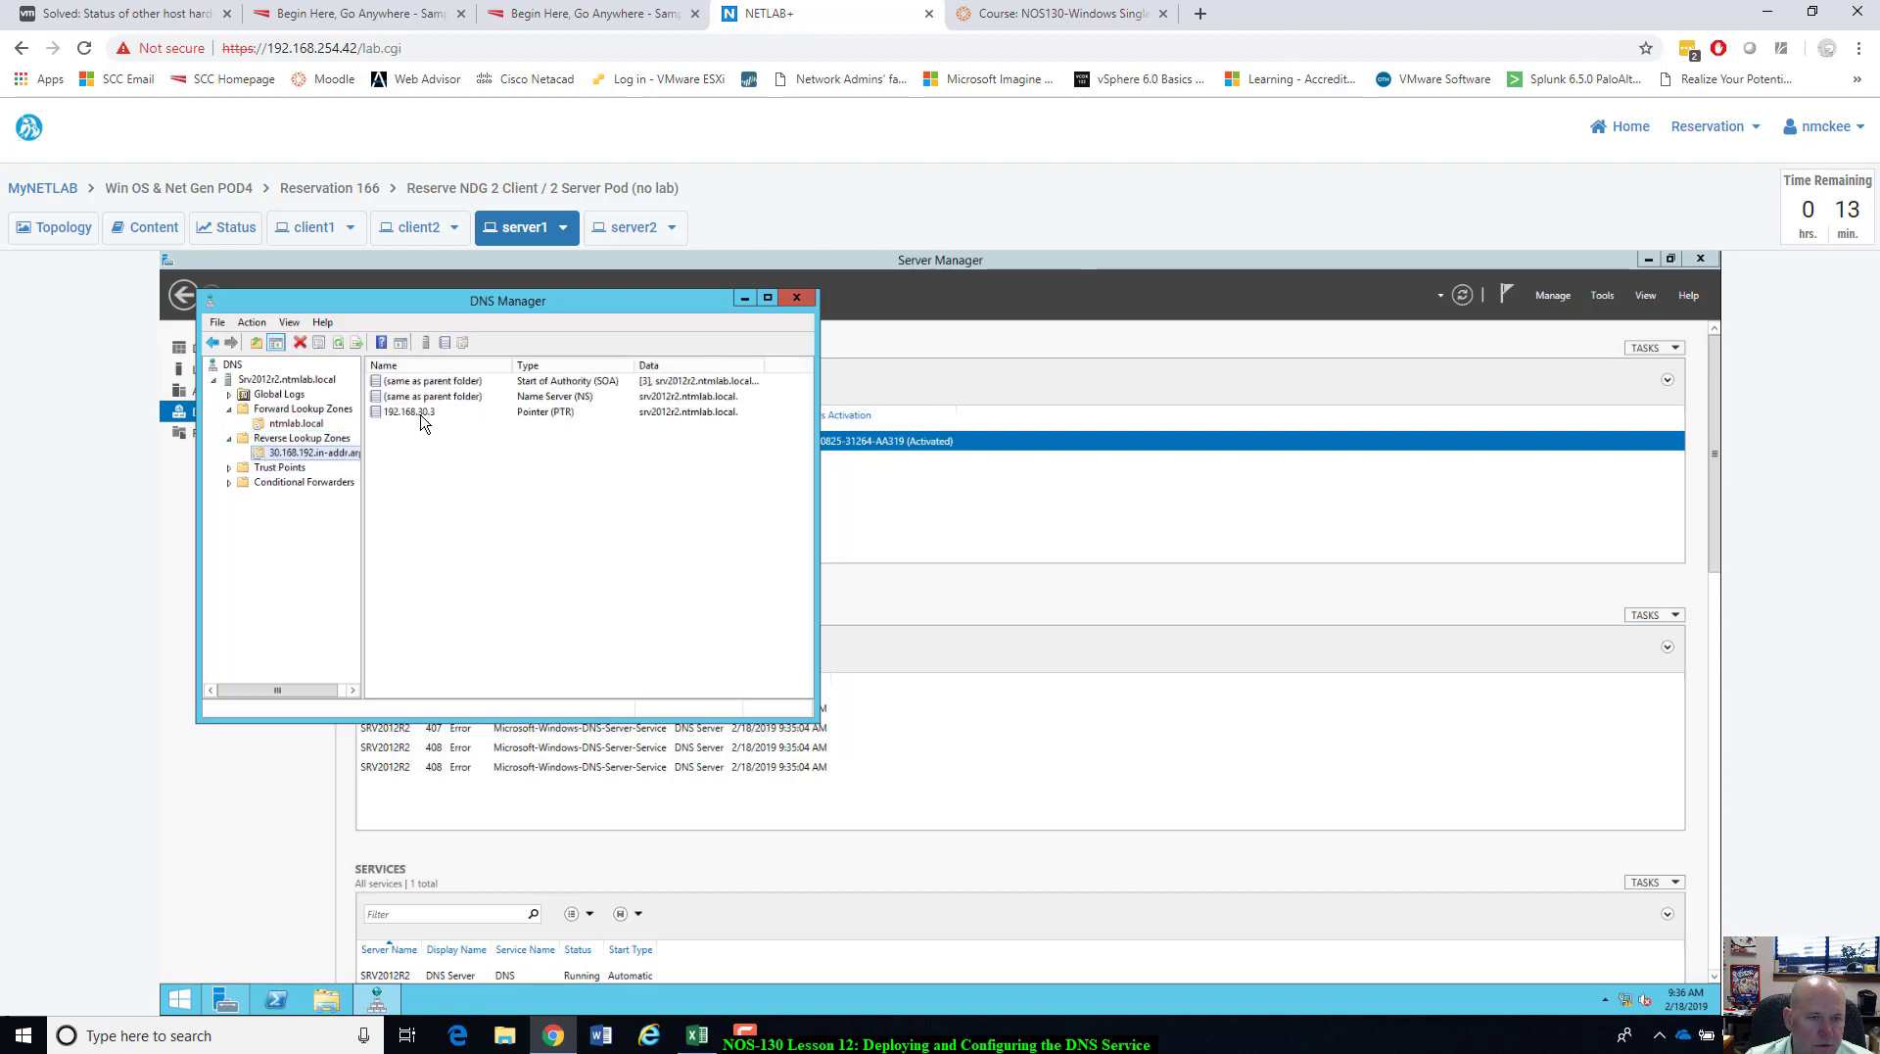
Inspect the 192.168.30.3 pointer record, then return to ntmlab.local's host records.
left_click(421, 415)
left_click(411, 438)
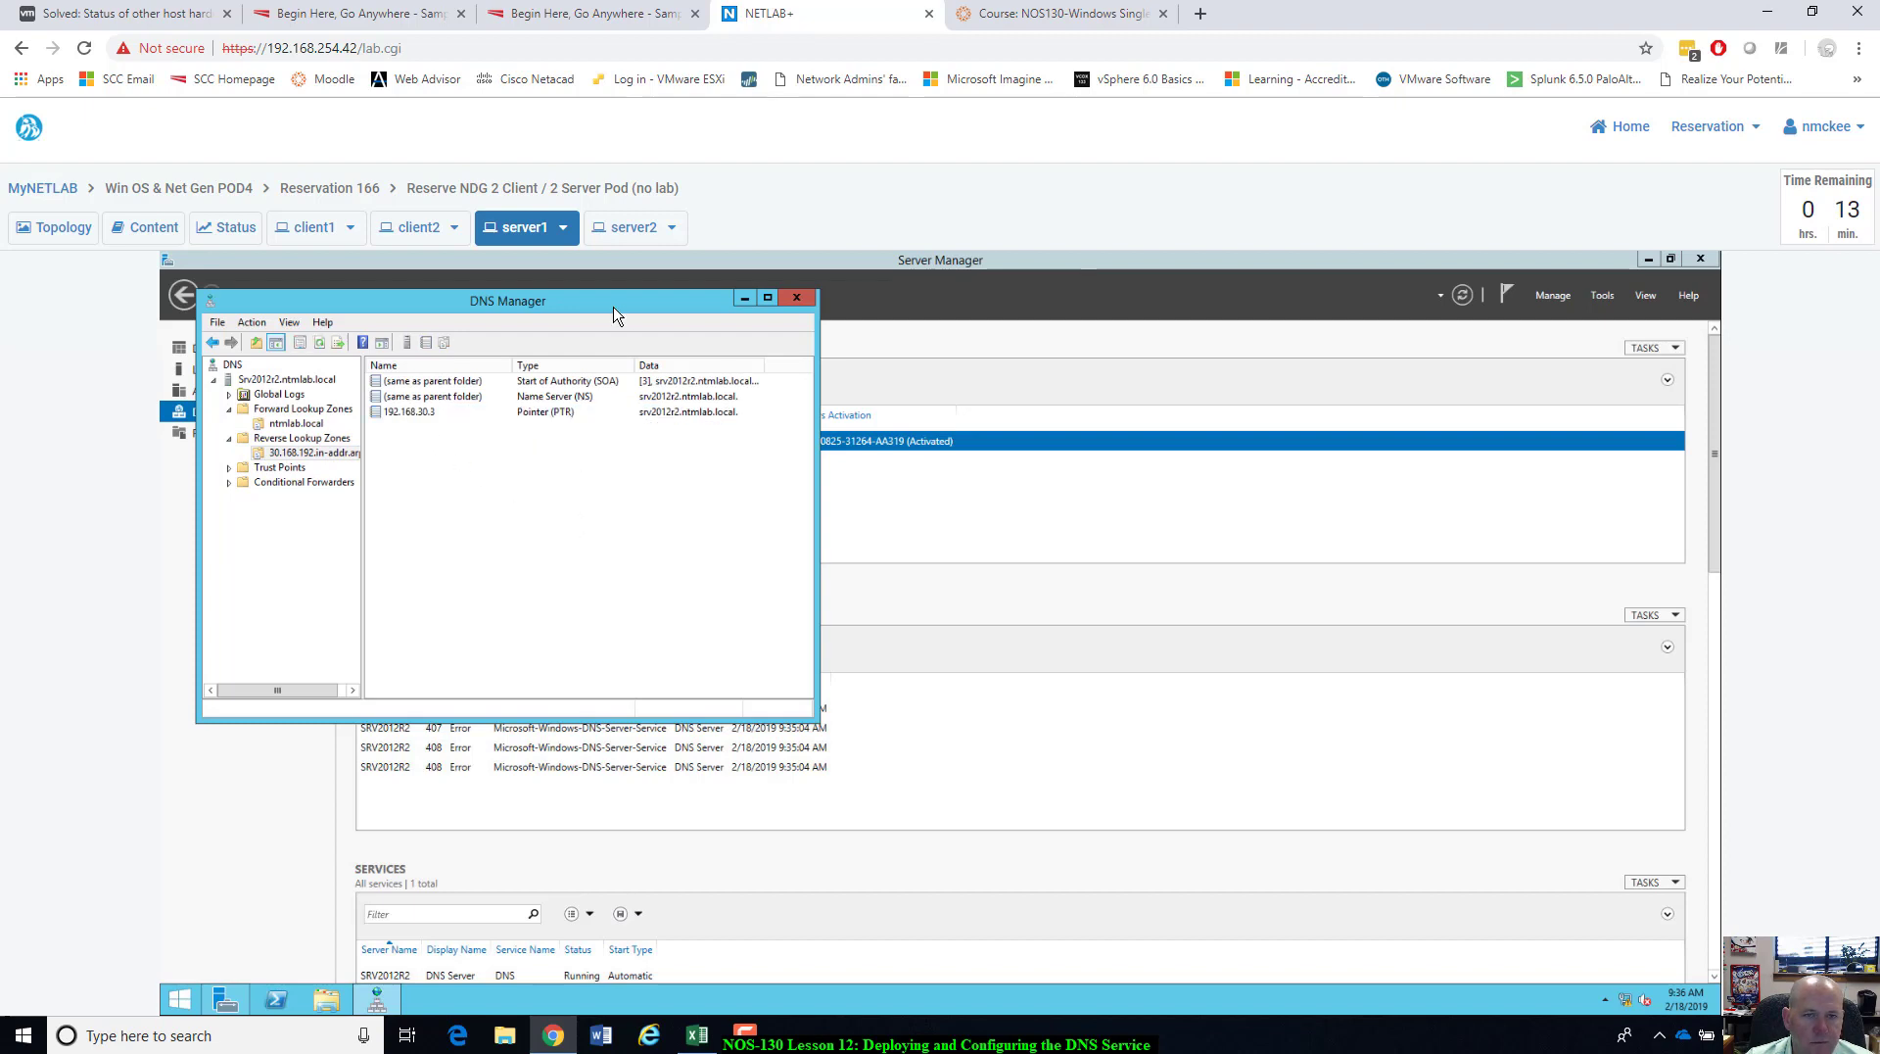
left_click_drag(648, 306, 718, 314)
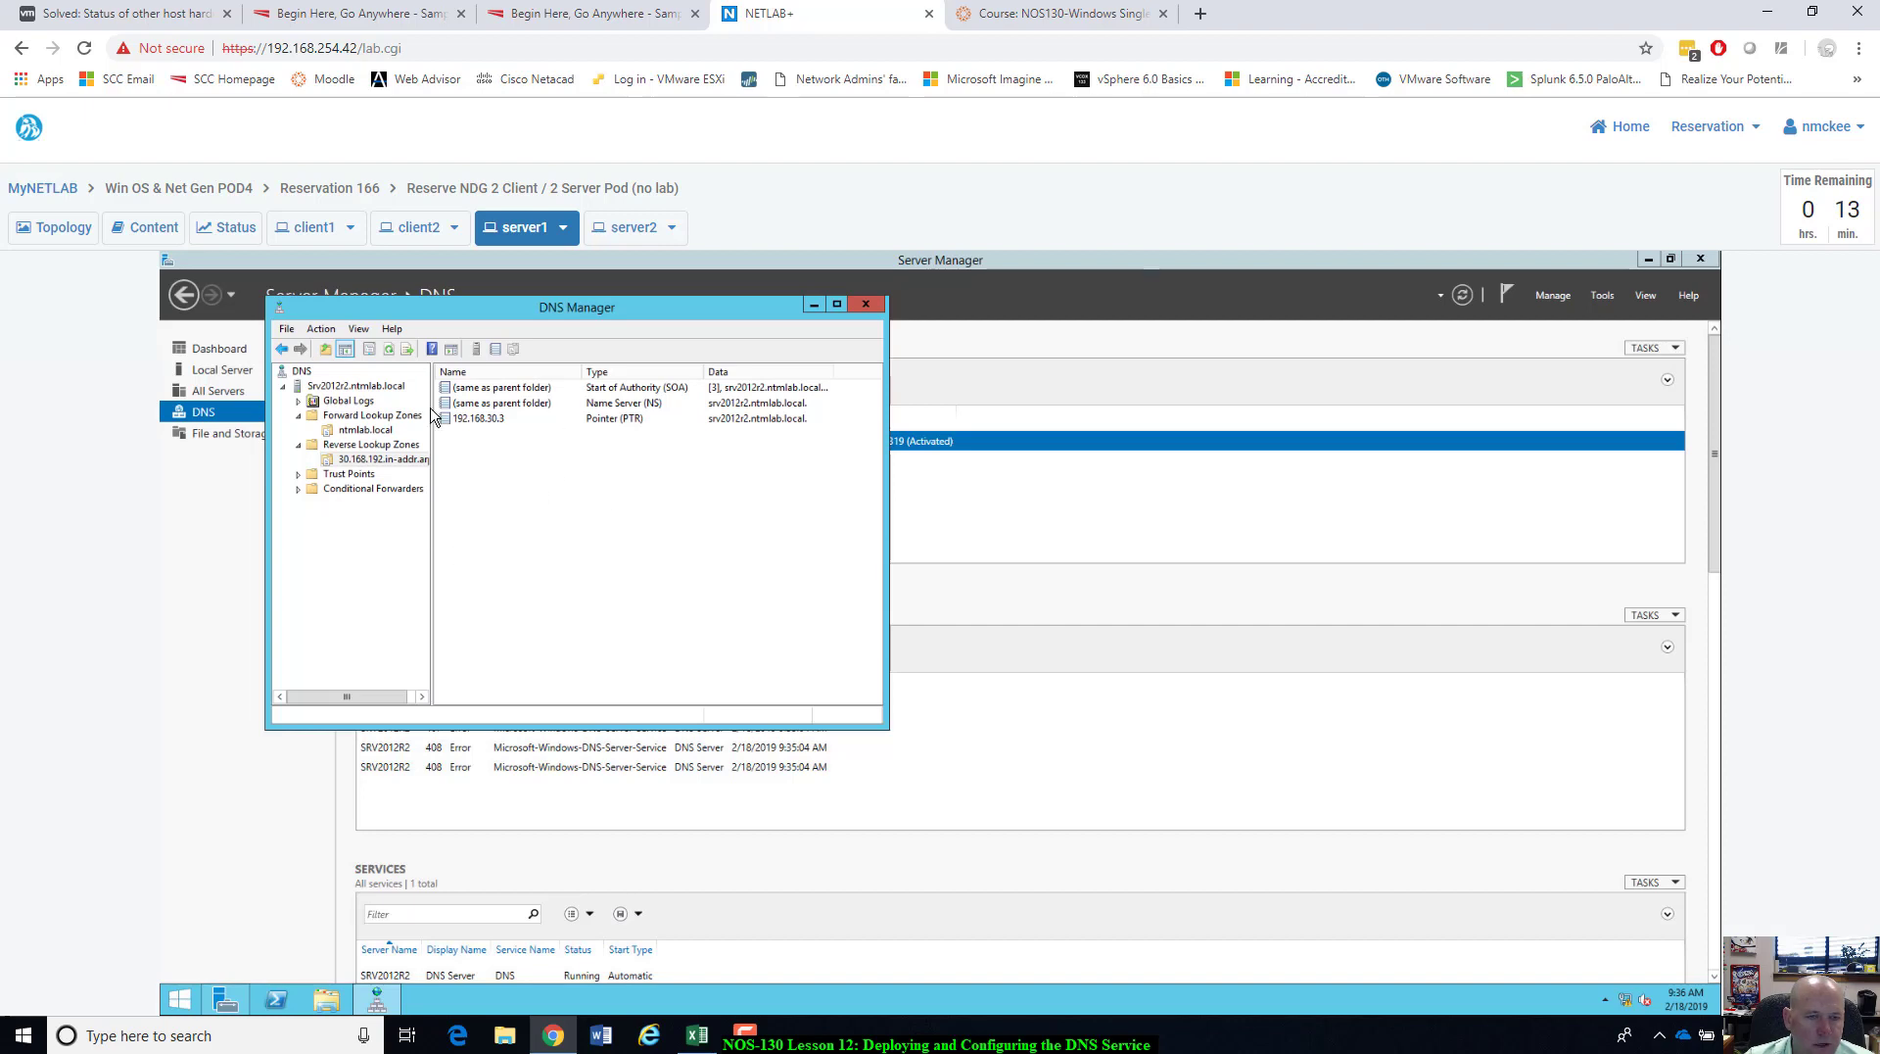
left_click(364, 431)
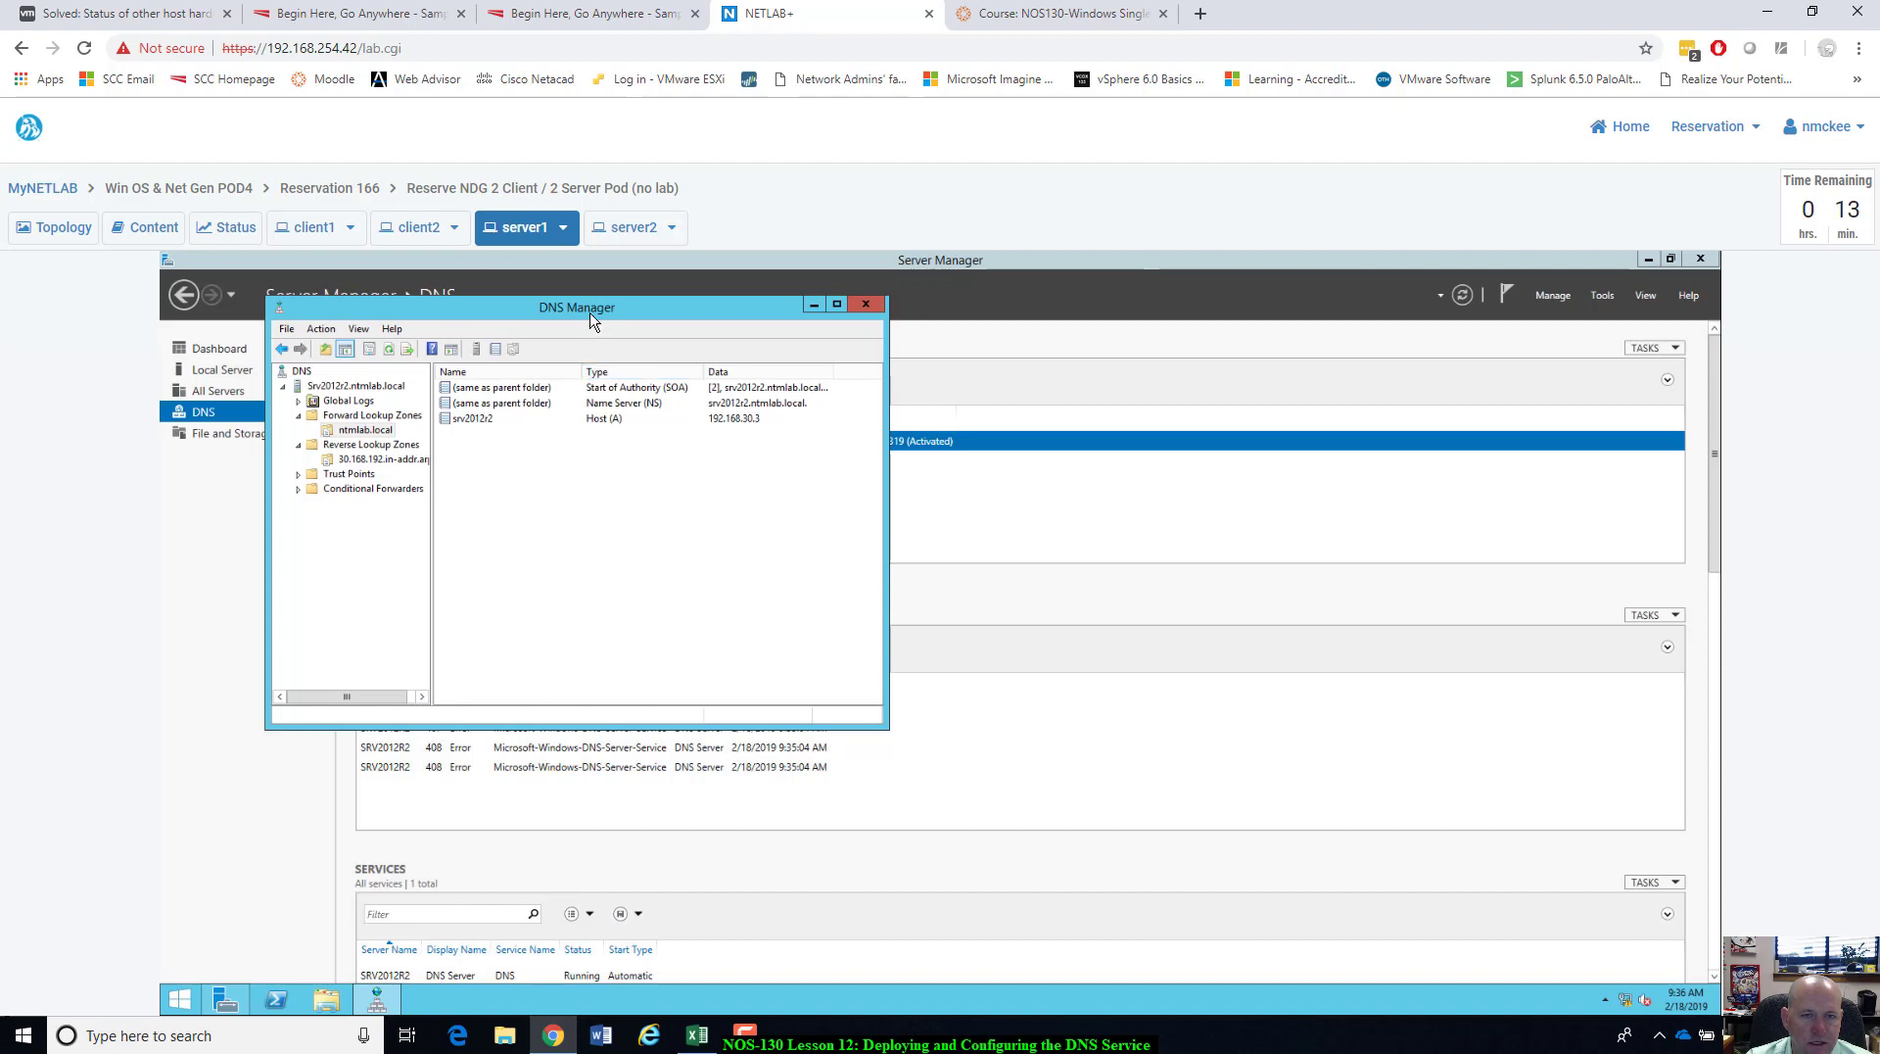
left_click_drag(591, 320, 837, 393)
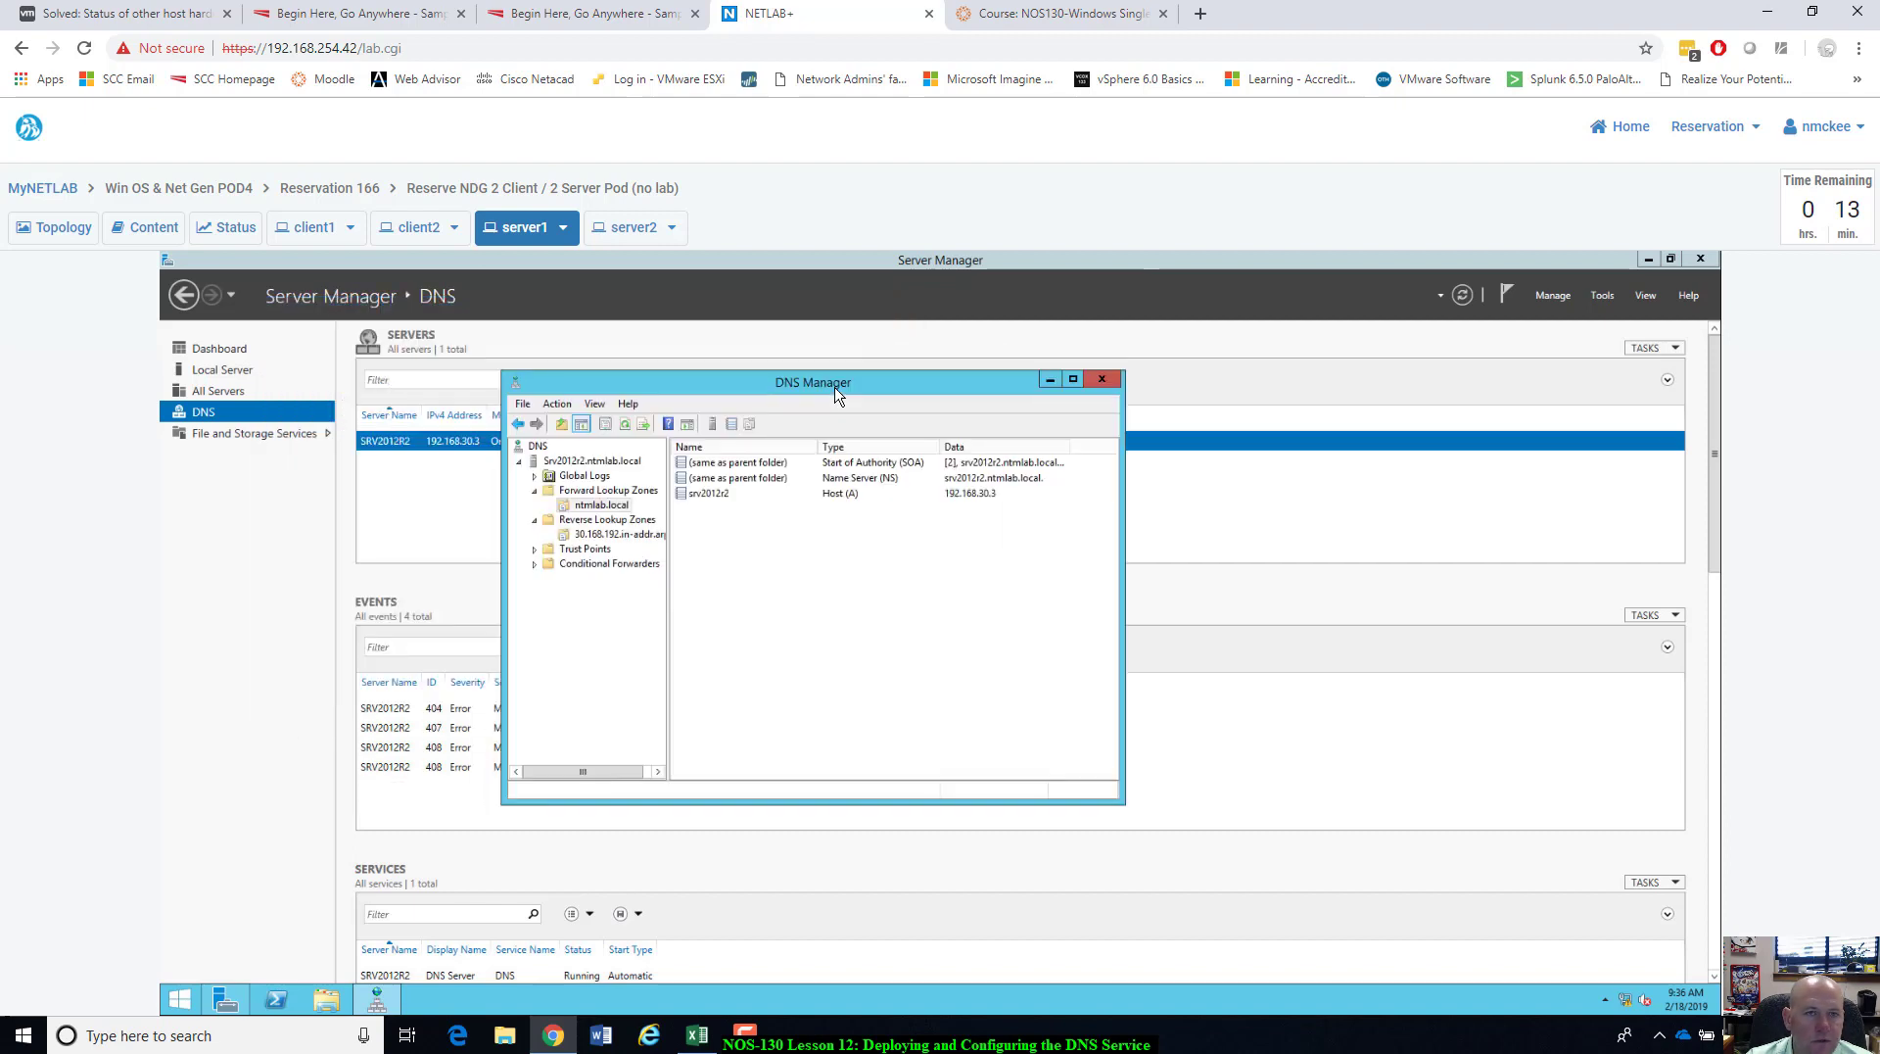
Close client1's Command Prompt and restart client1 from the Start menu.
left_click(314, 238)
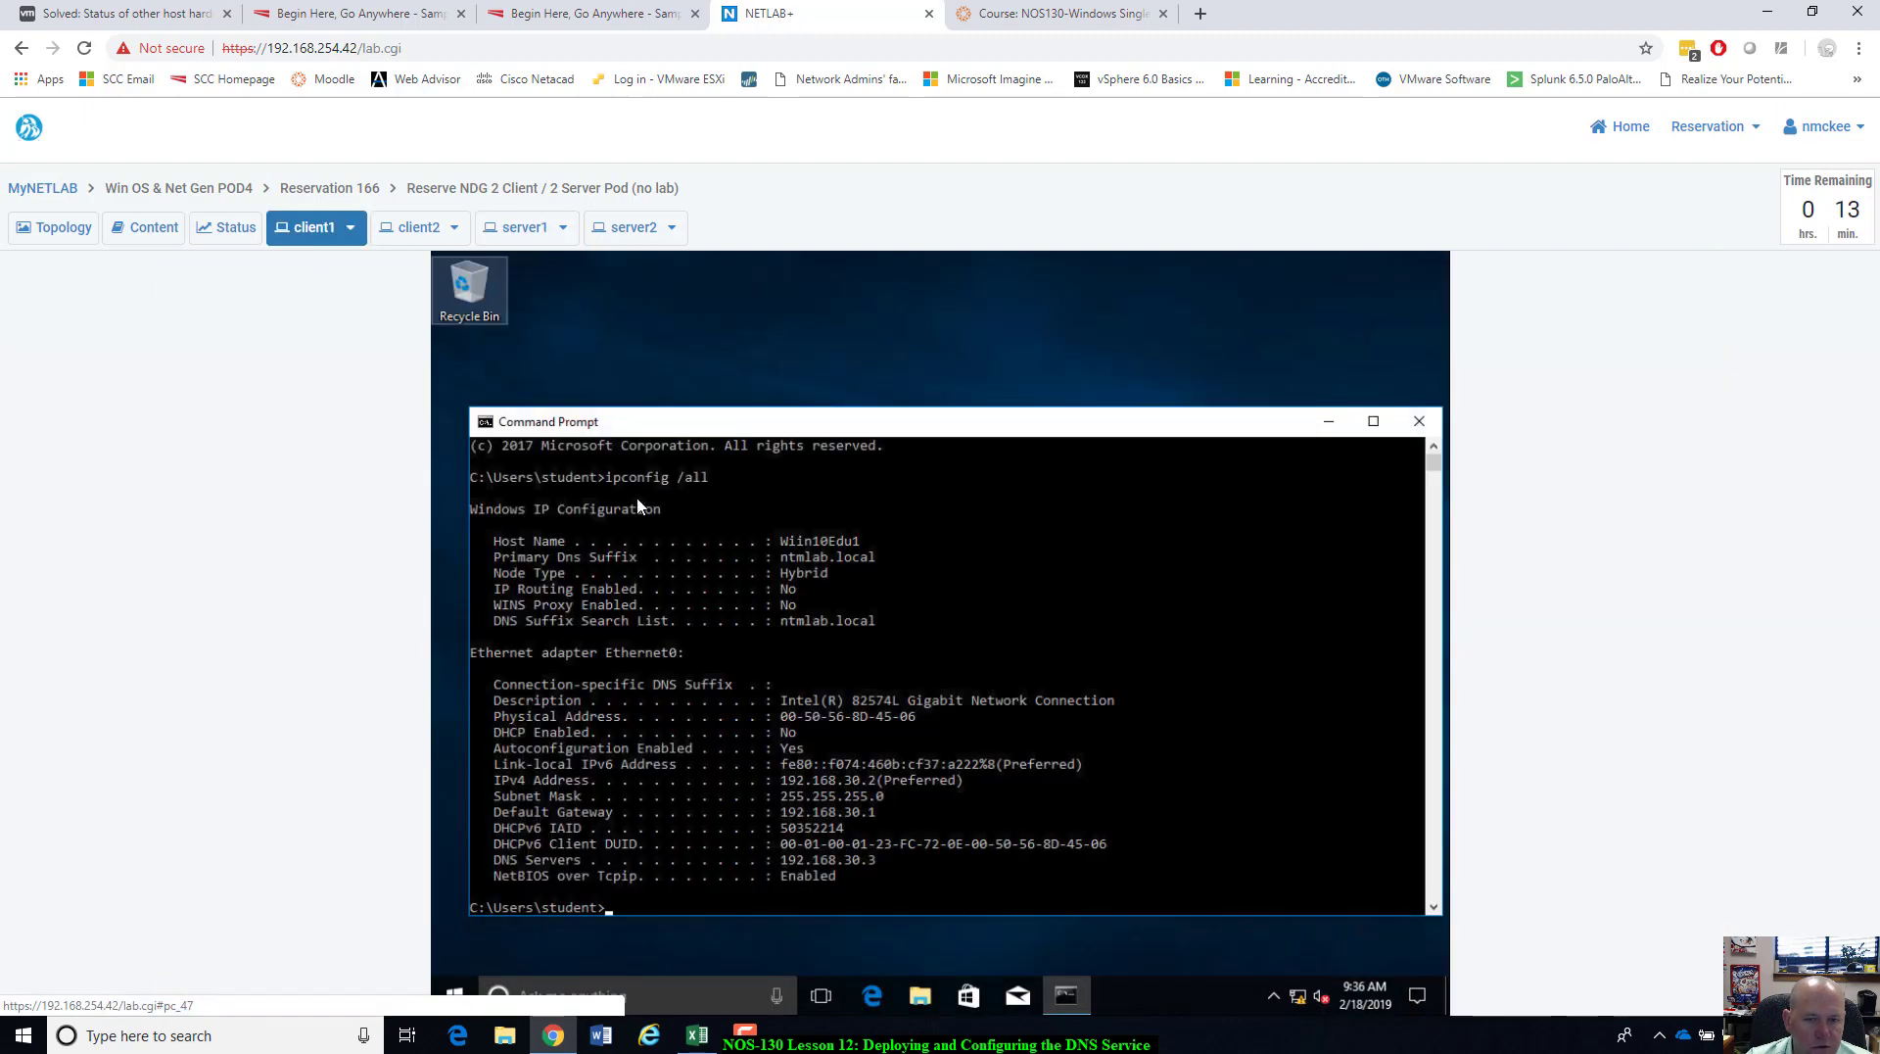
left_click(1419, 421)
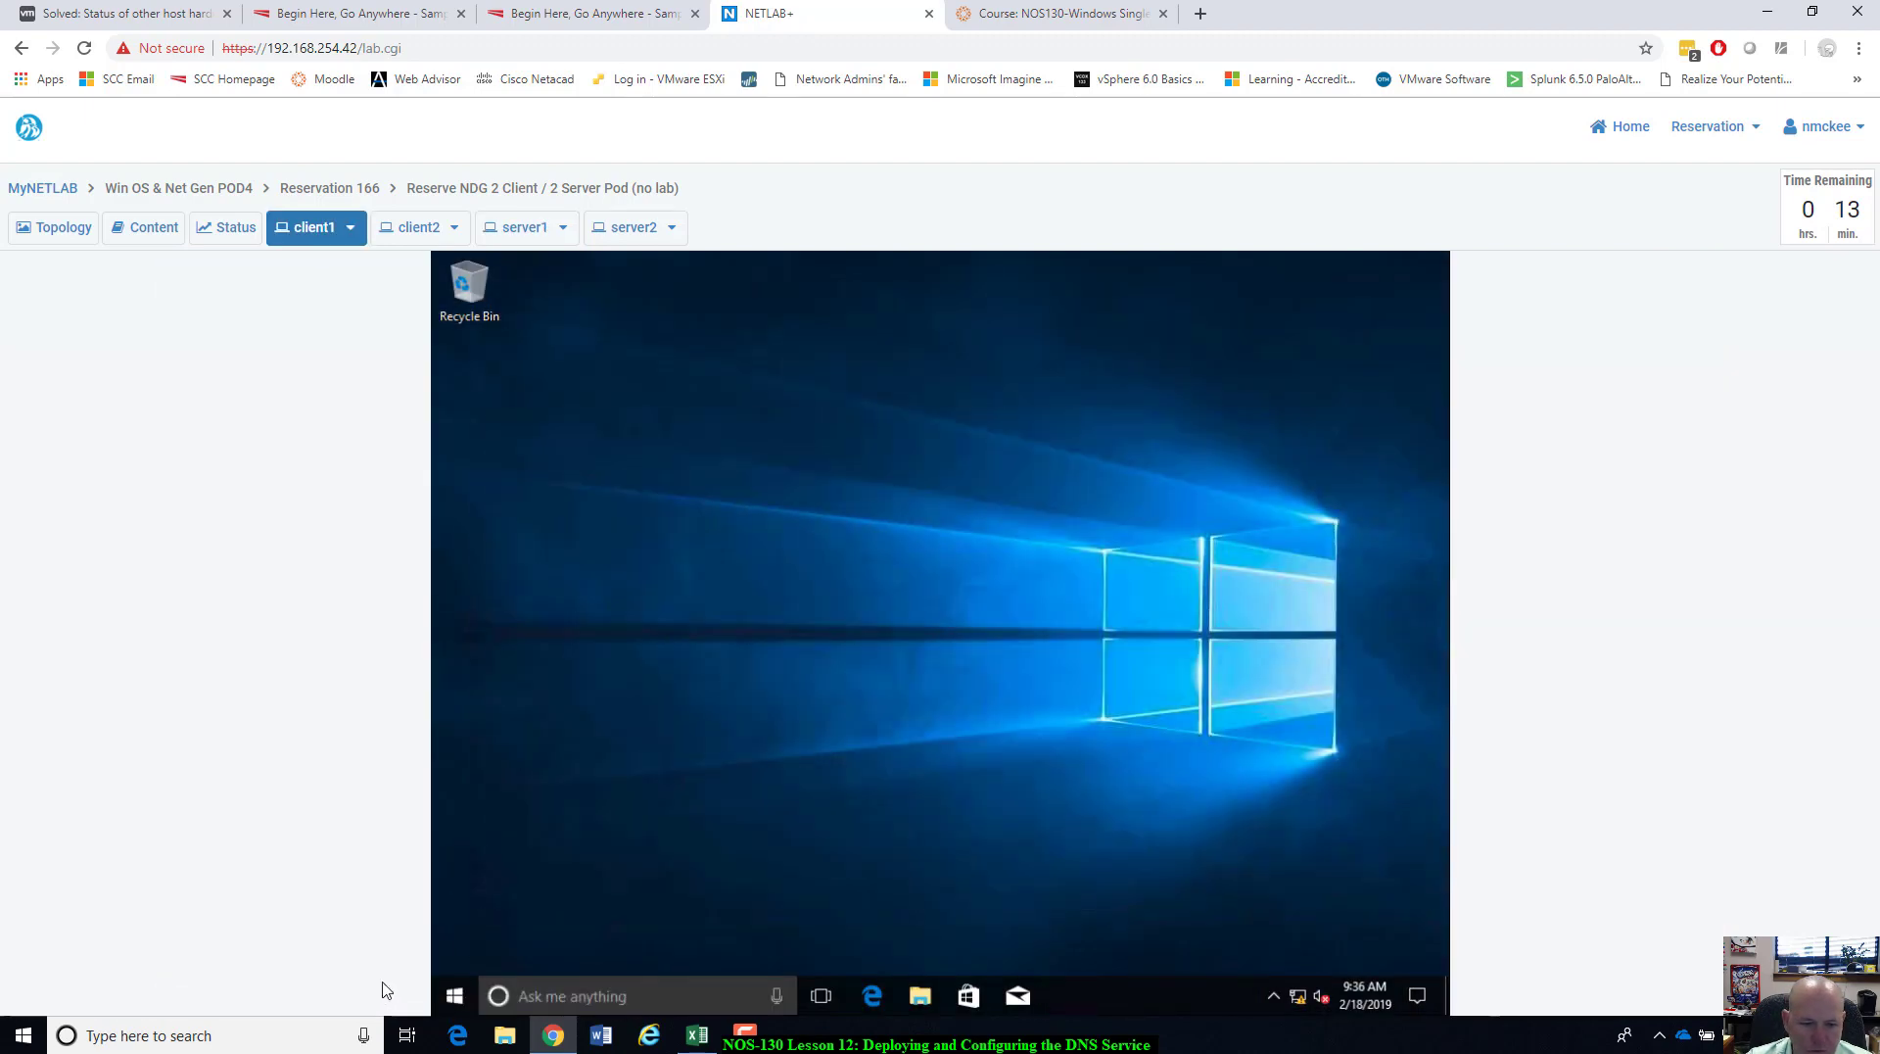
left_click(455, 996)
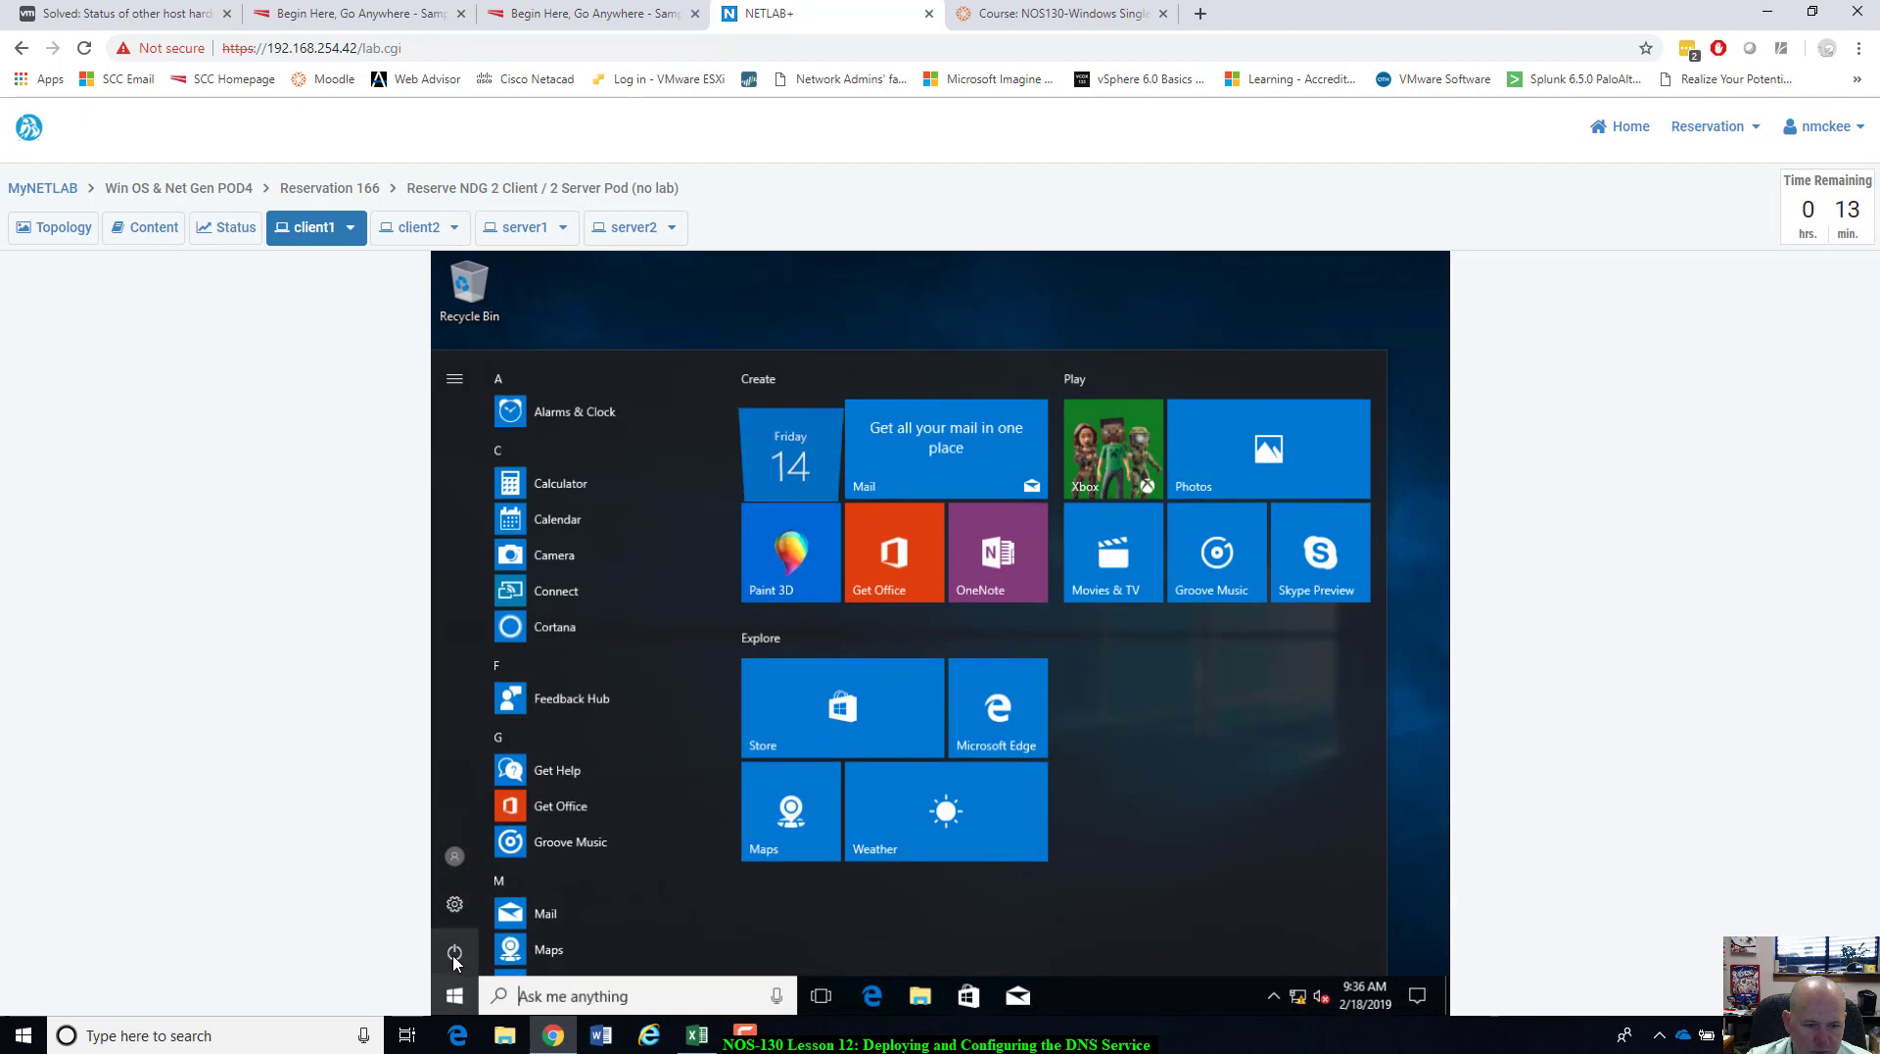
left_click(455, 951)
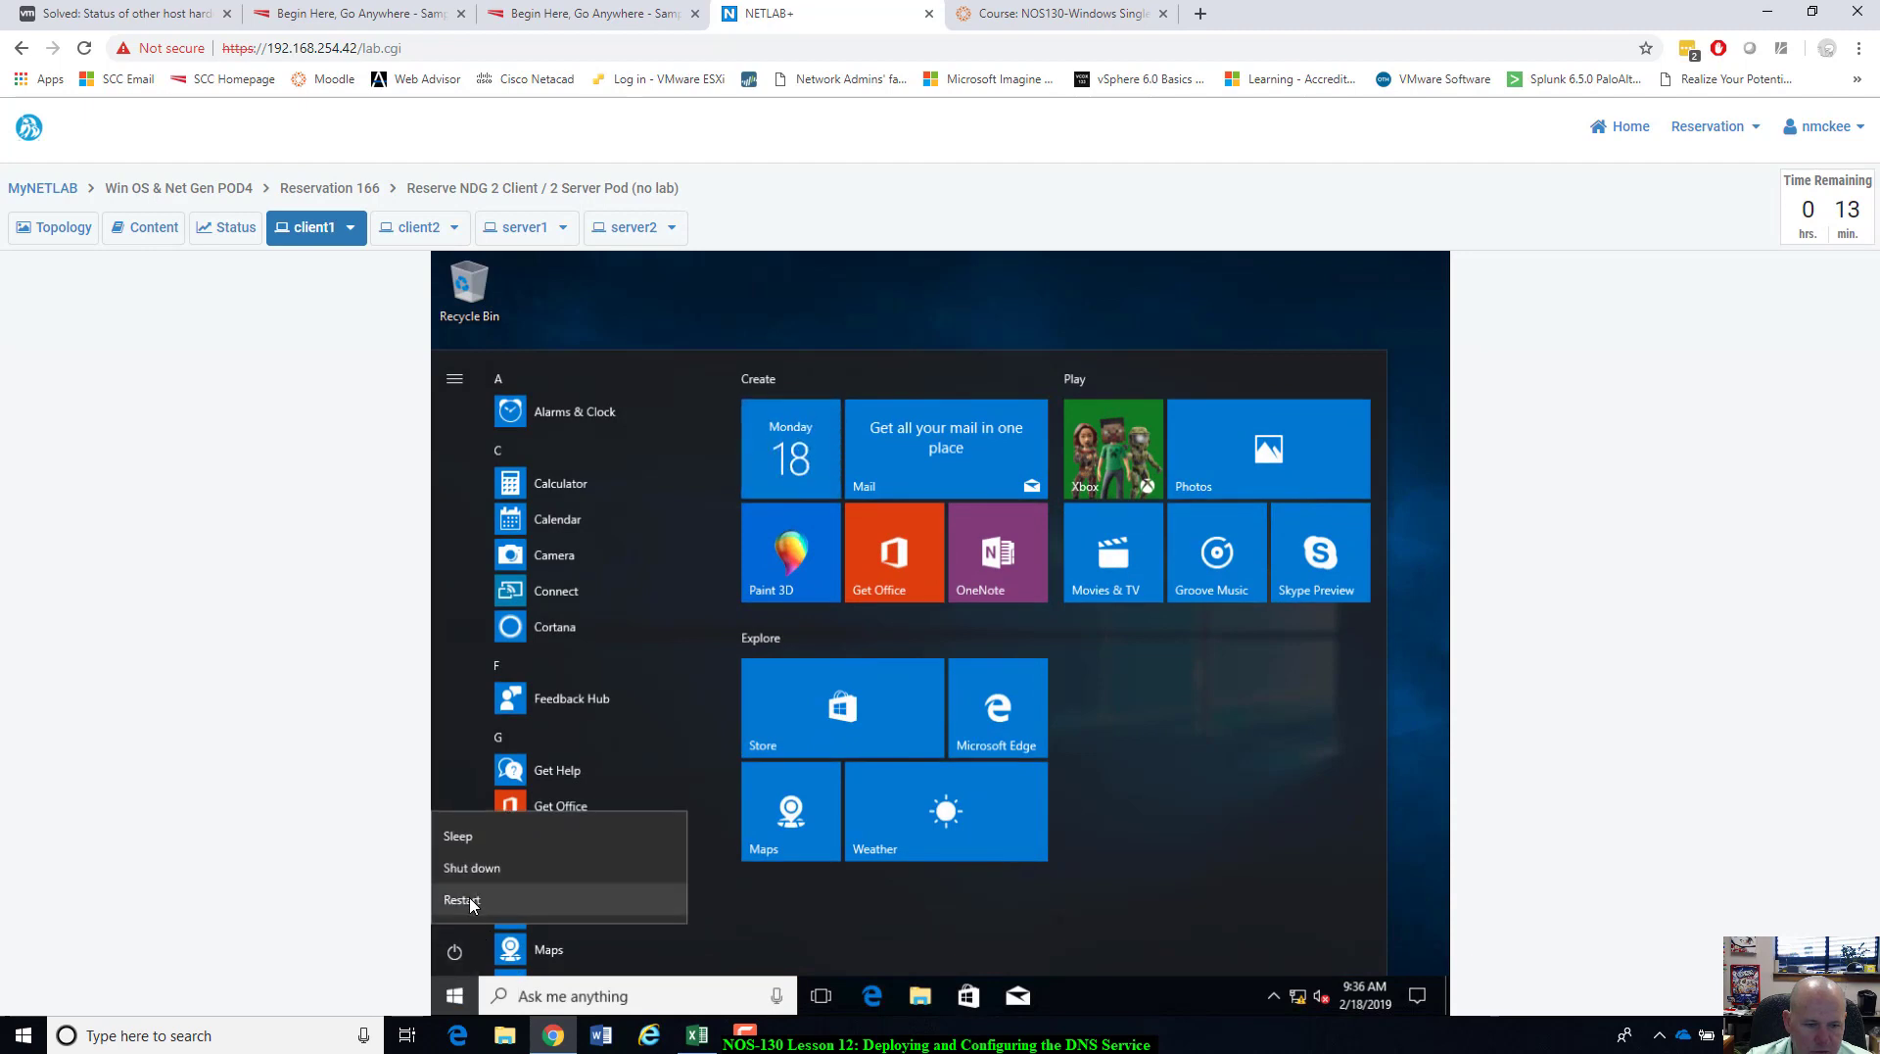
left_click(470, 899)
Once client1 reboots, sign back in as student with the account password.
left_click(526, 228)
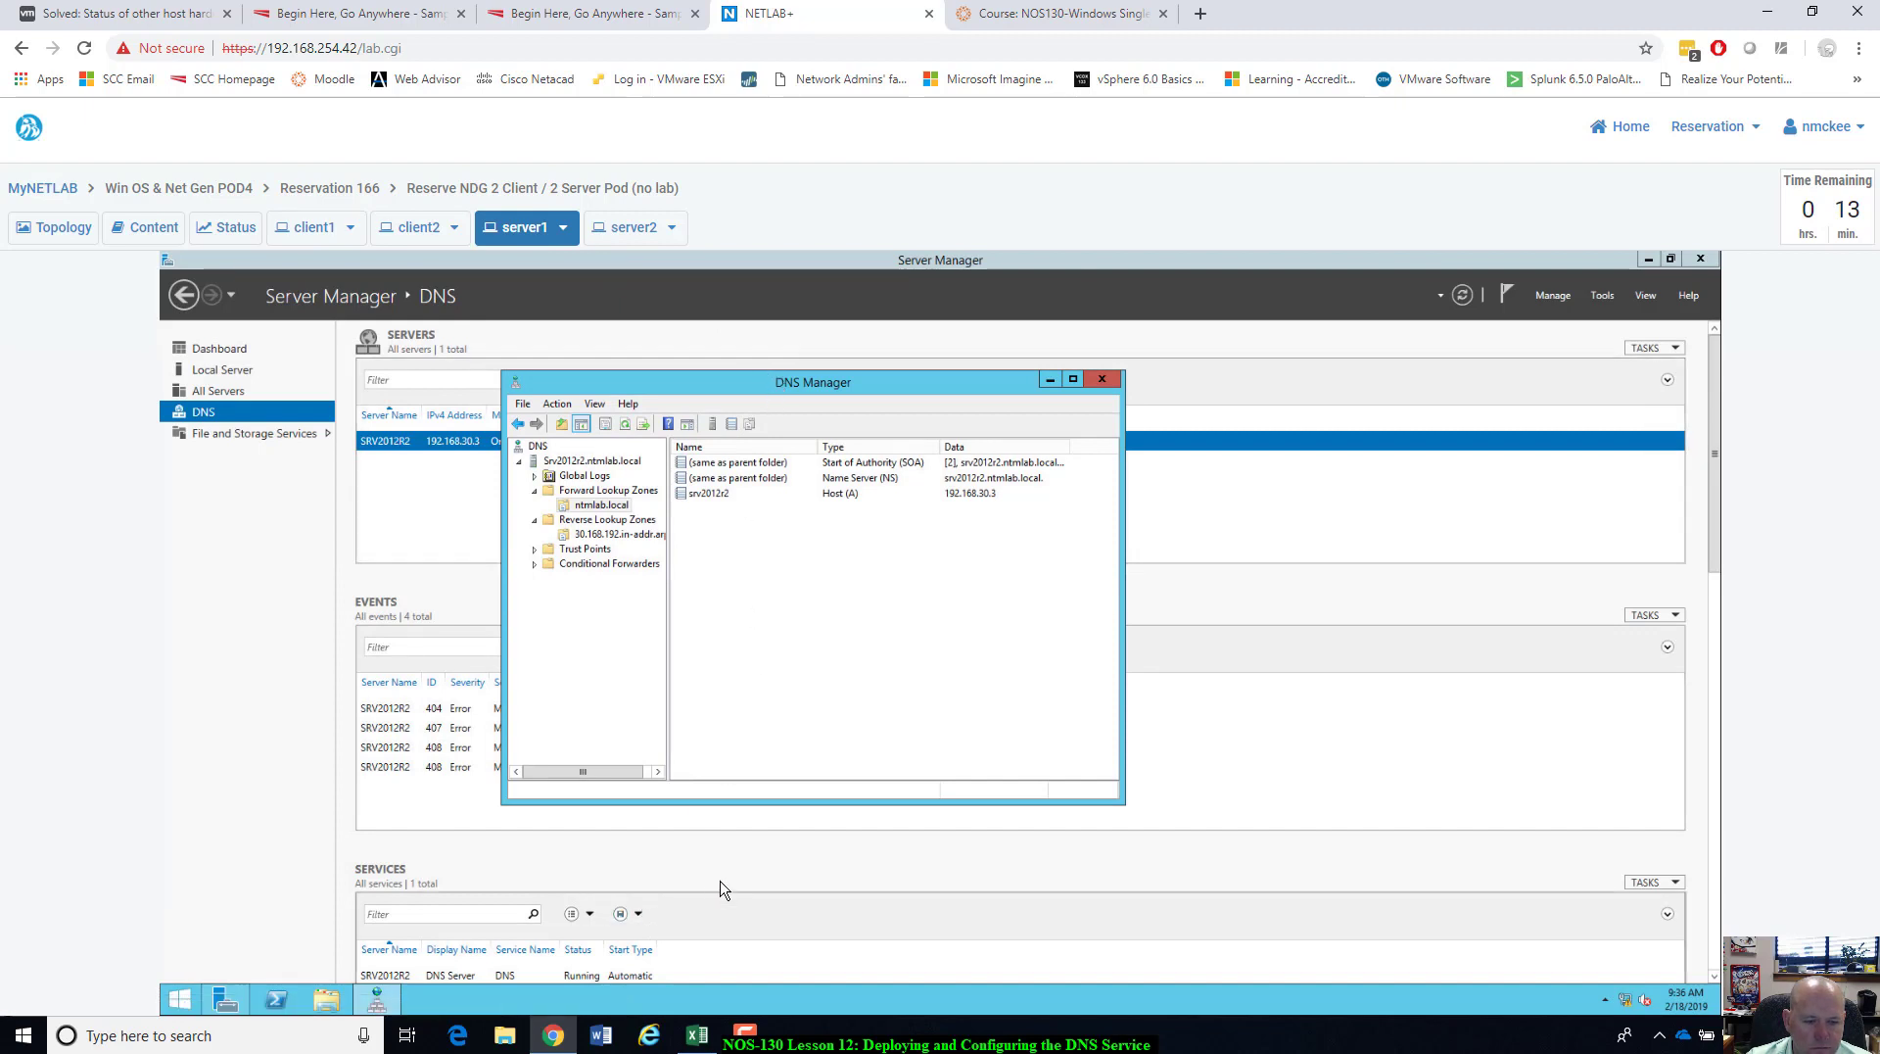
left_click(298, 235)
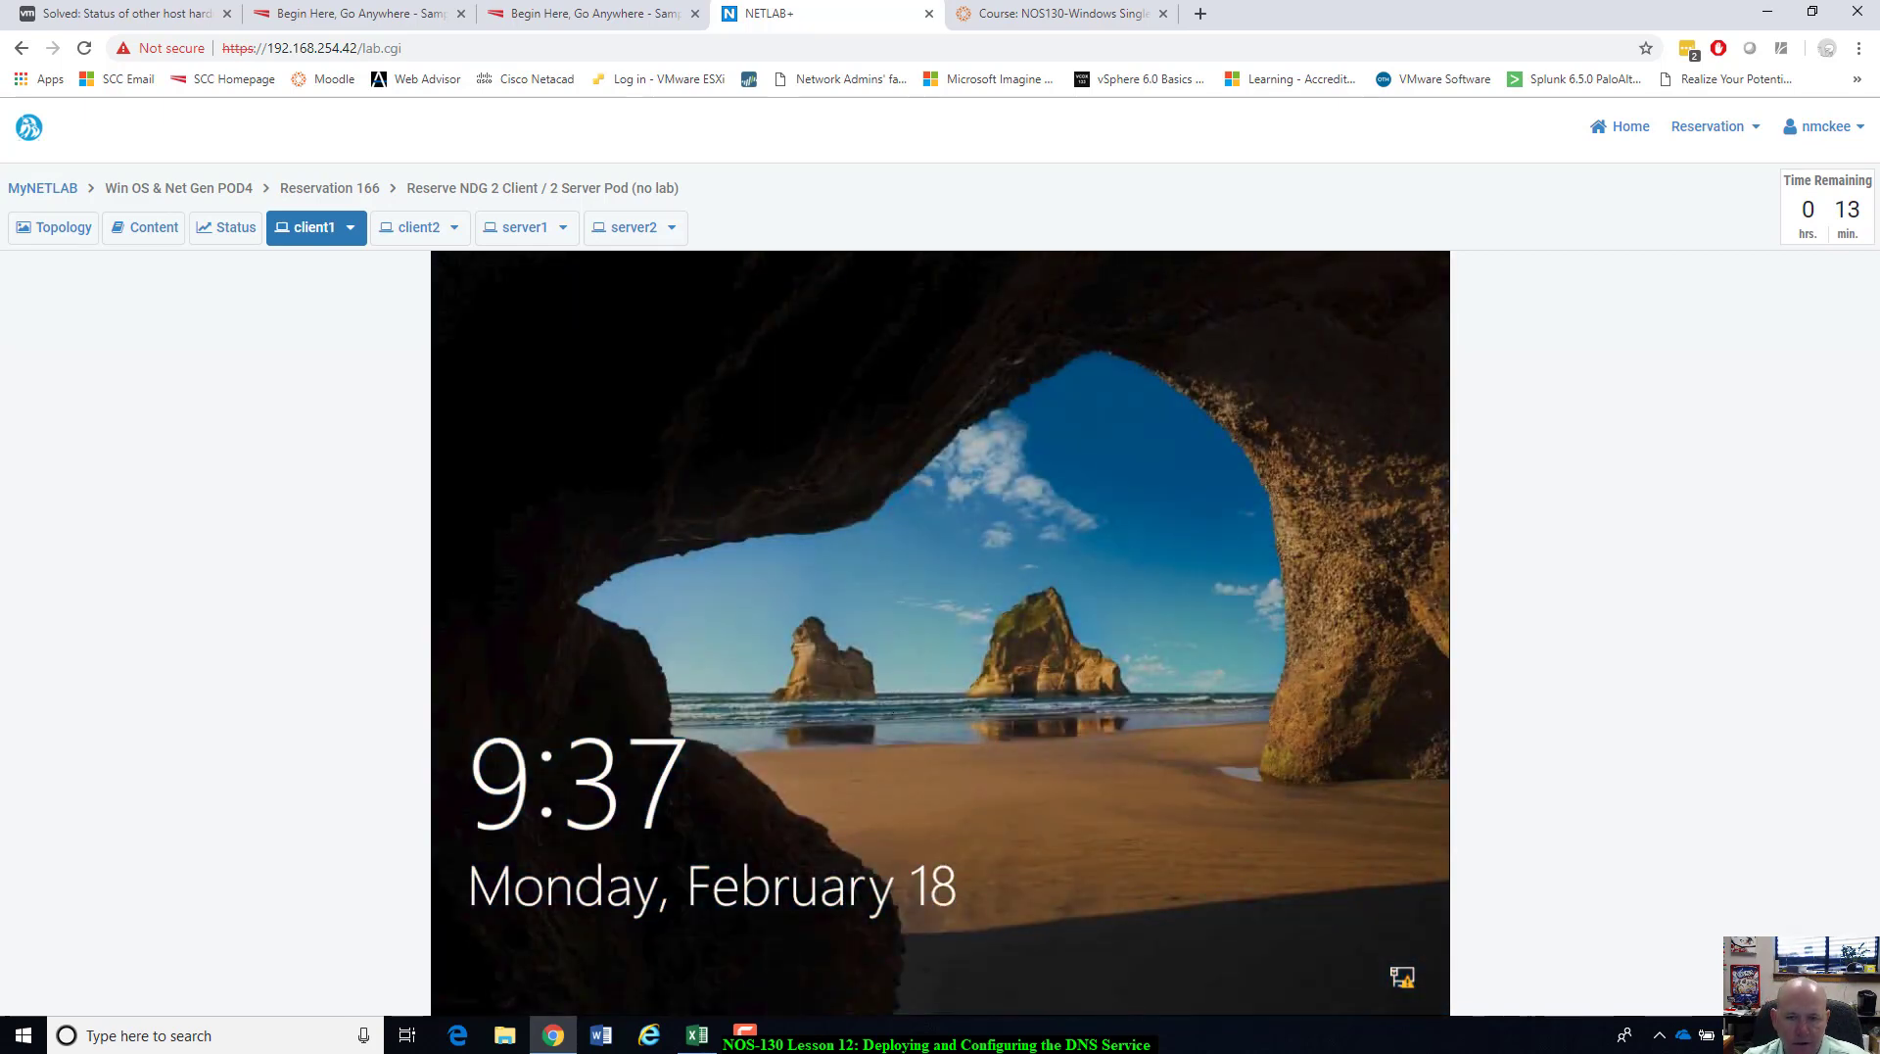
left_click(893, 712)
type("Tr")
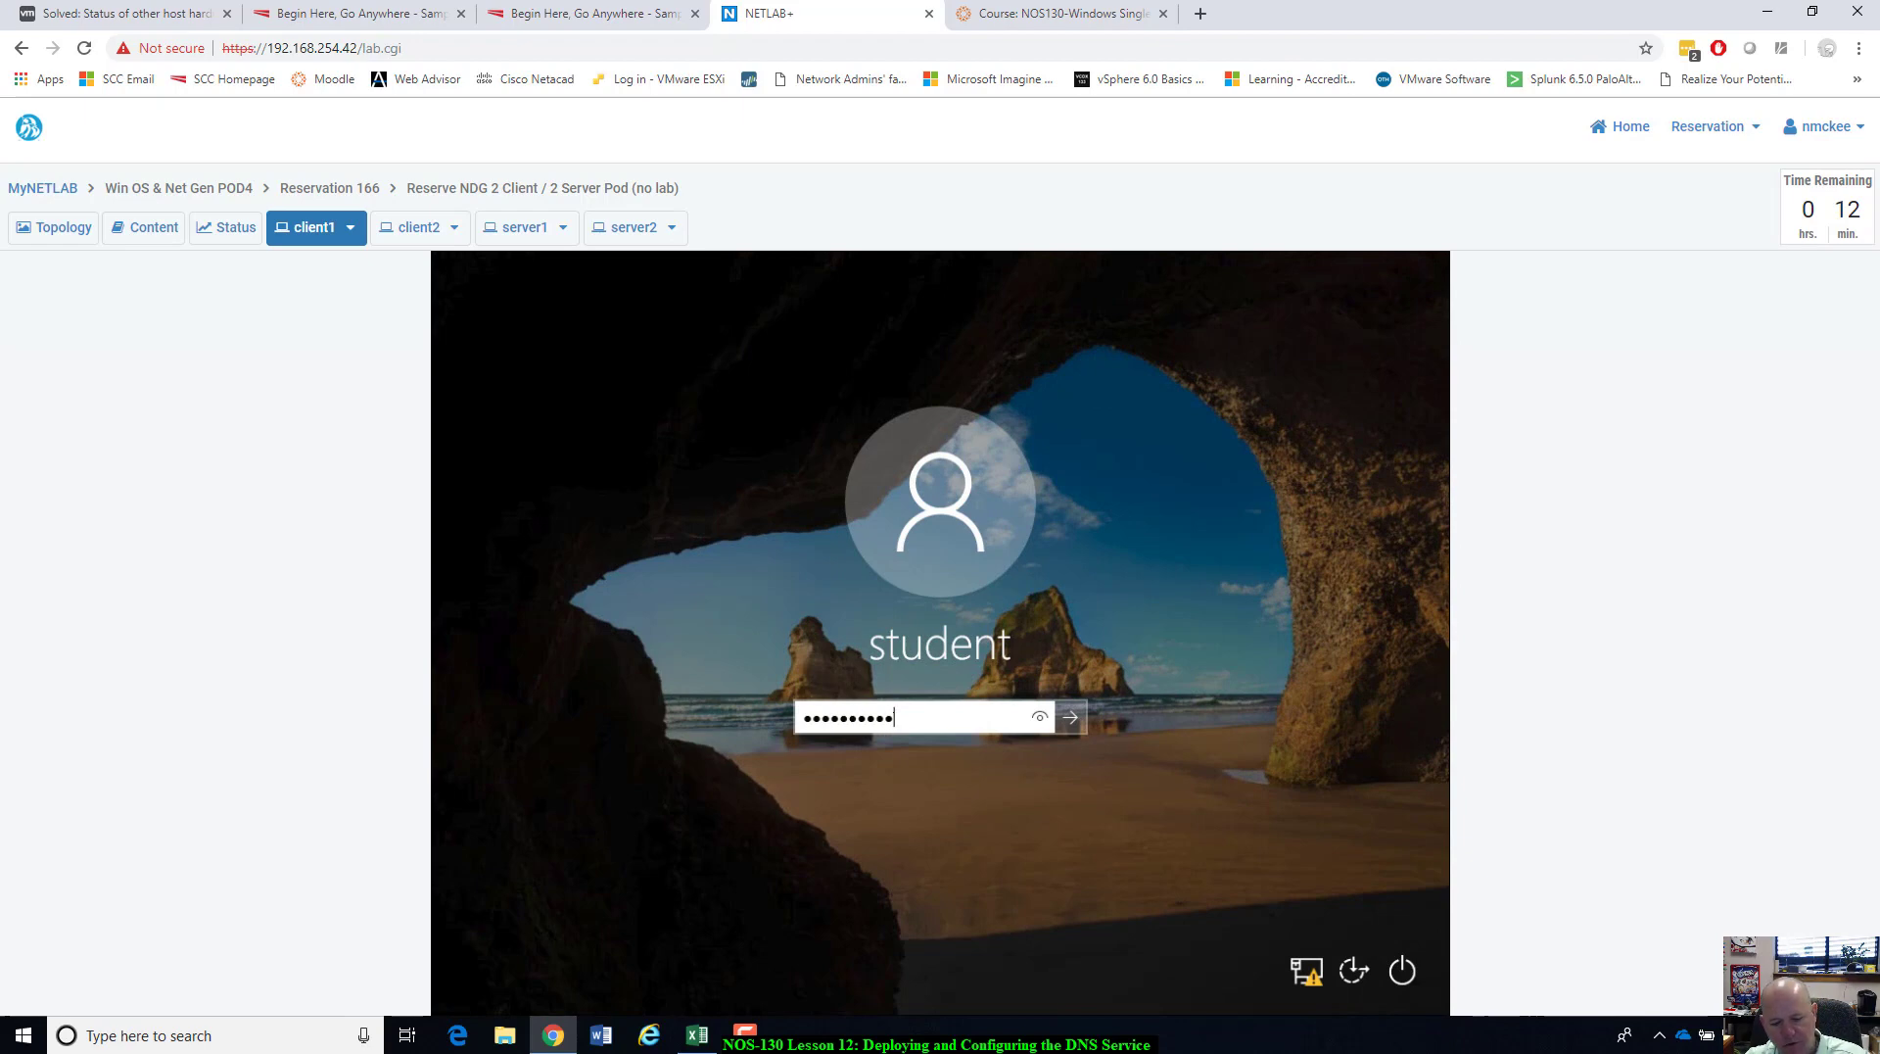
key("Return")
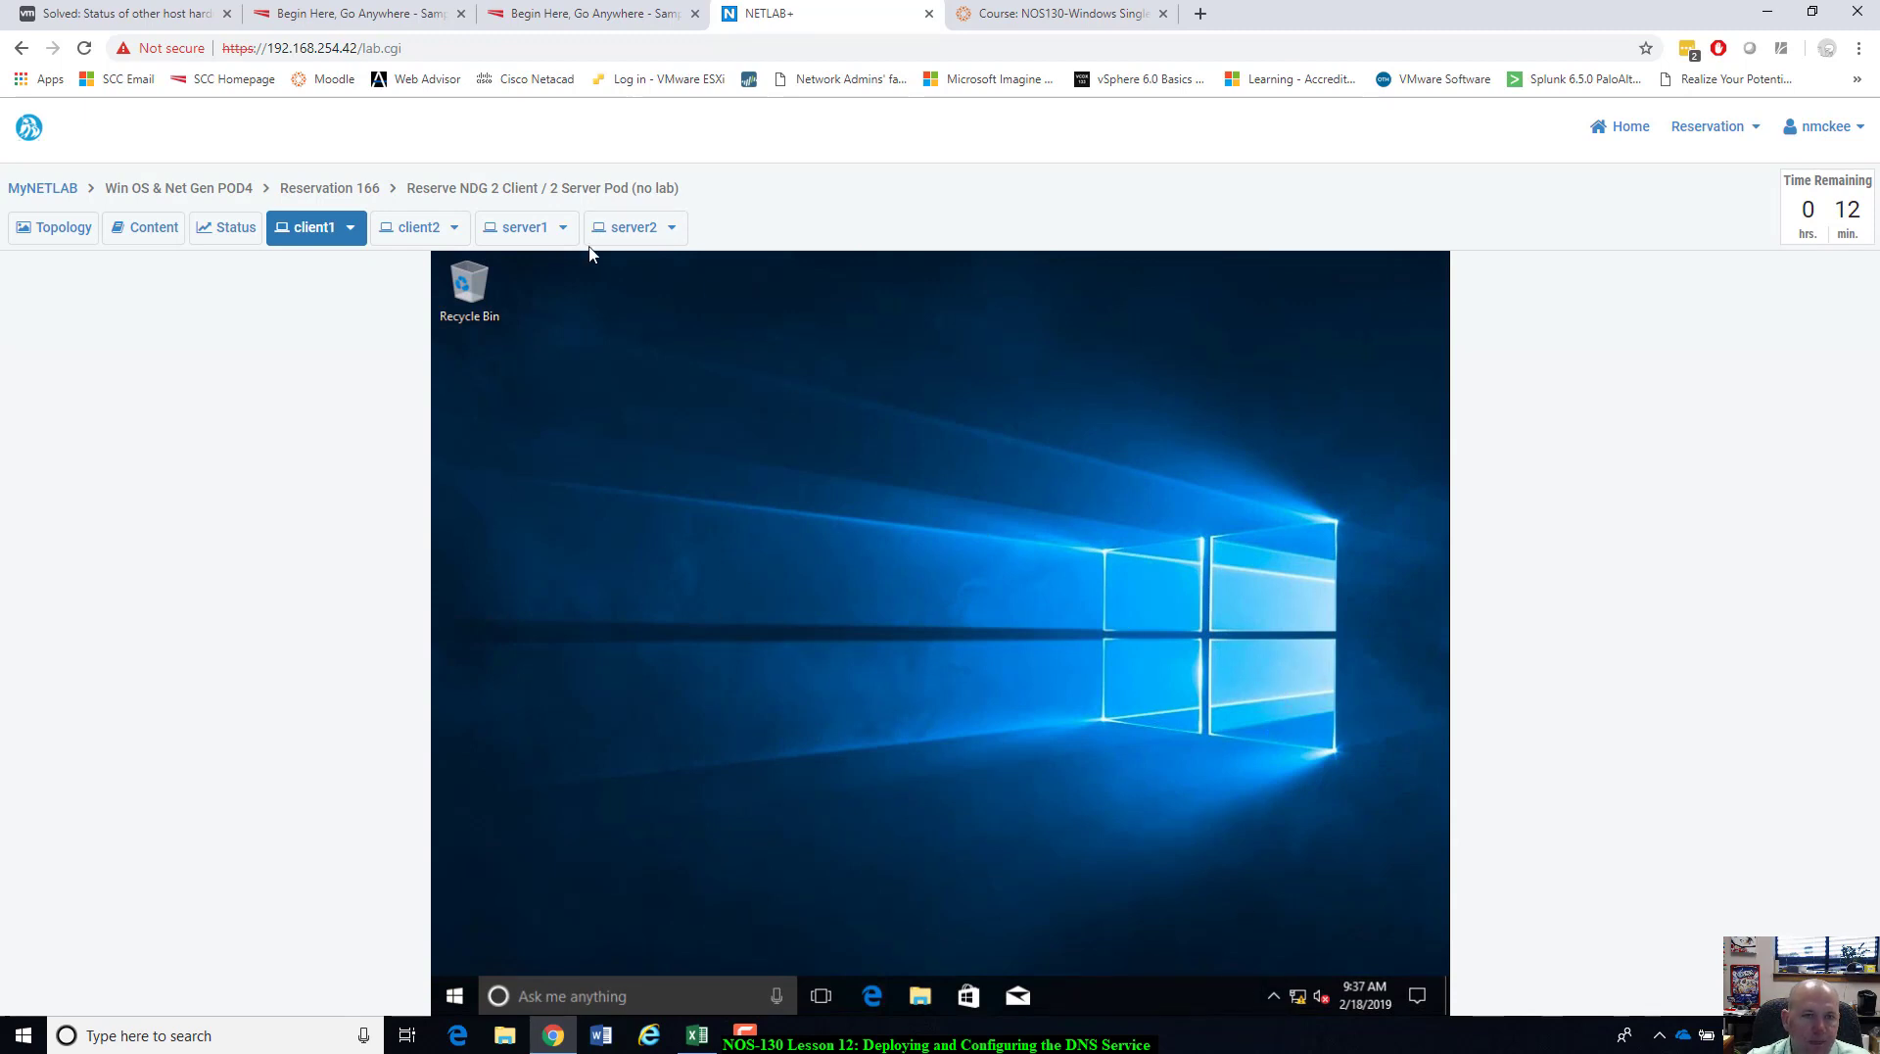
Refresh ntmlab.local and the reverse zone to reveal client1's new Wiin10Edu1 records.
left_click(524, 227)
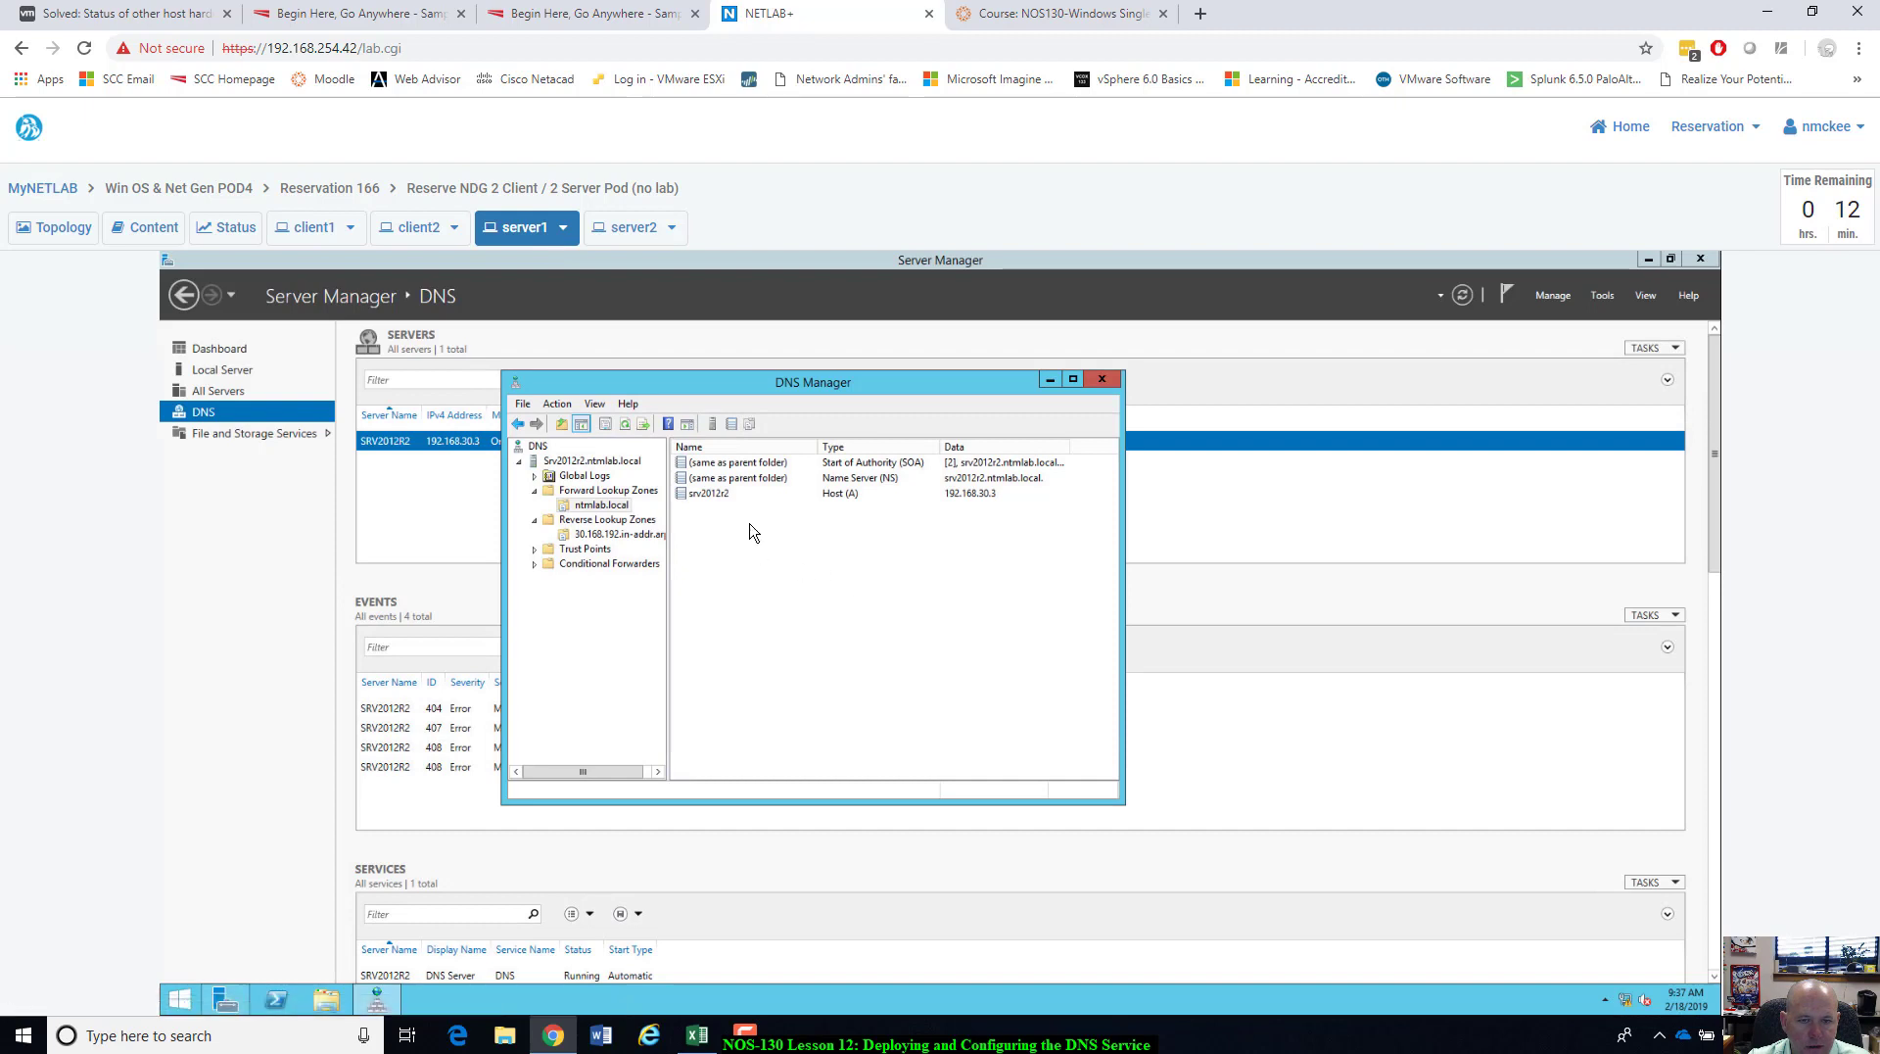
left_click(625, 425)
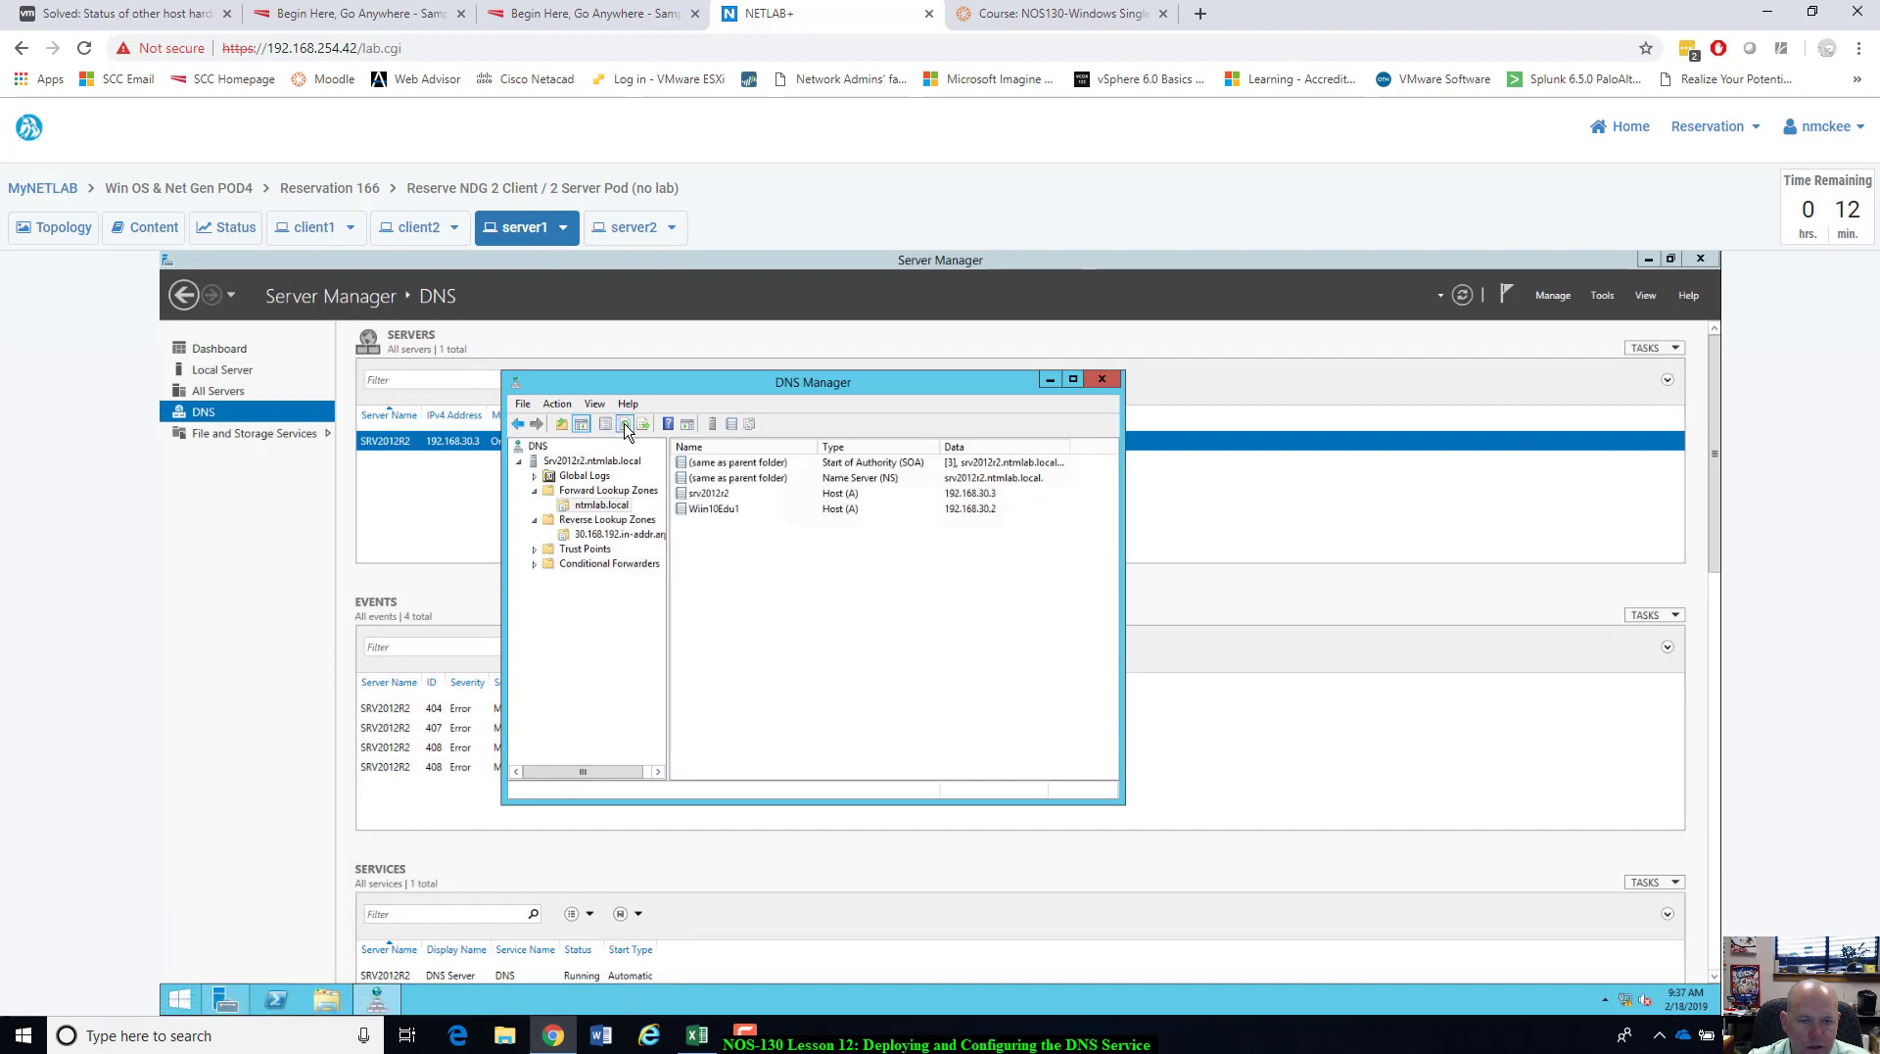
left_click(709, 507)
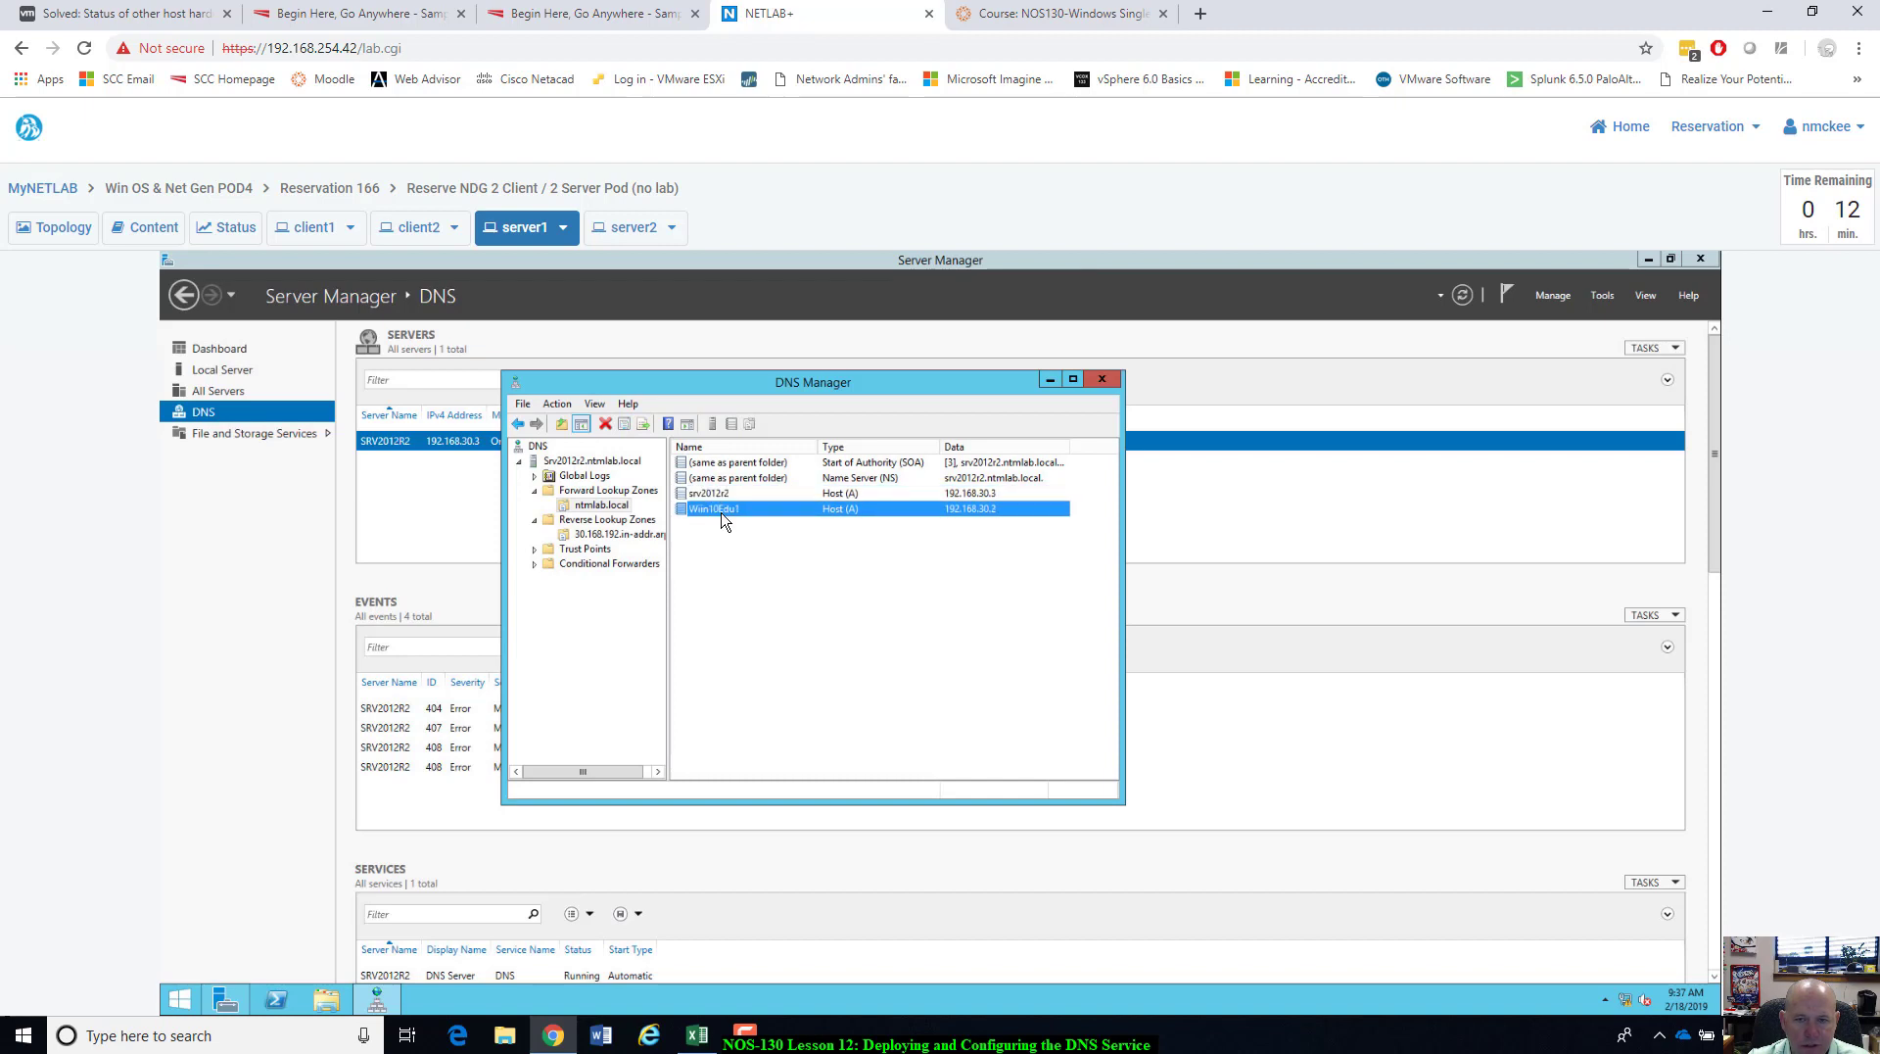
key("Up")
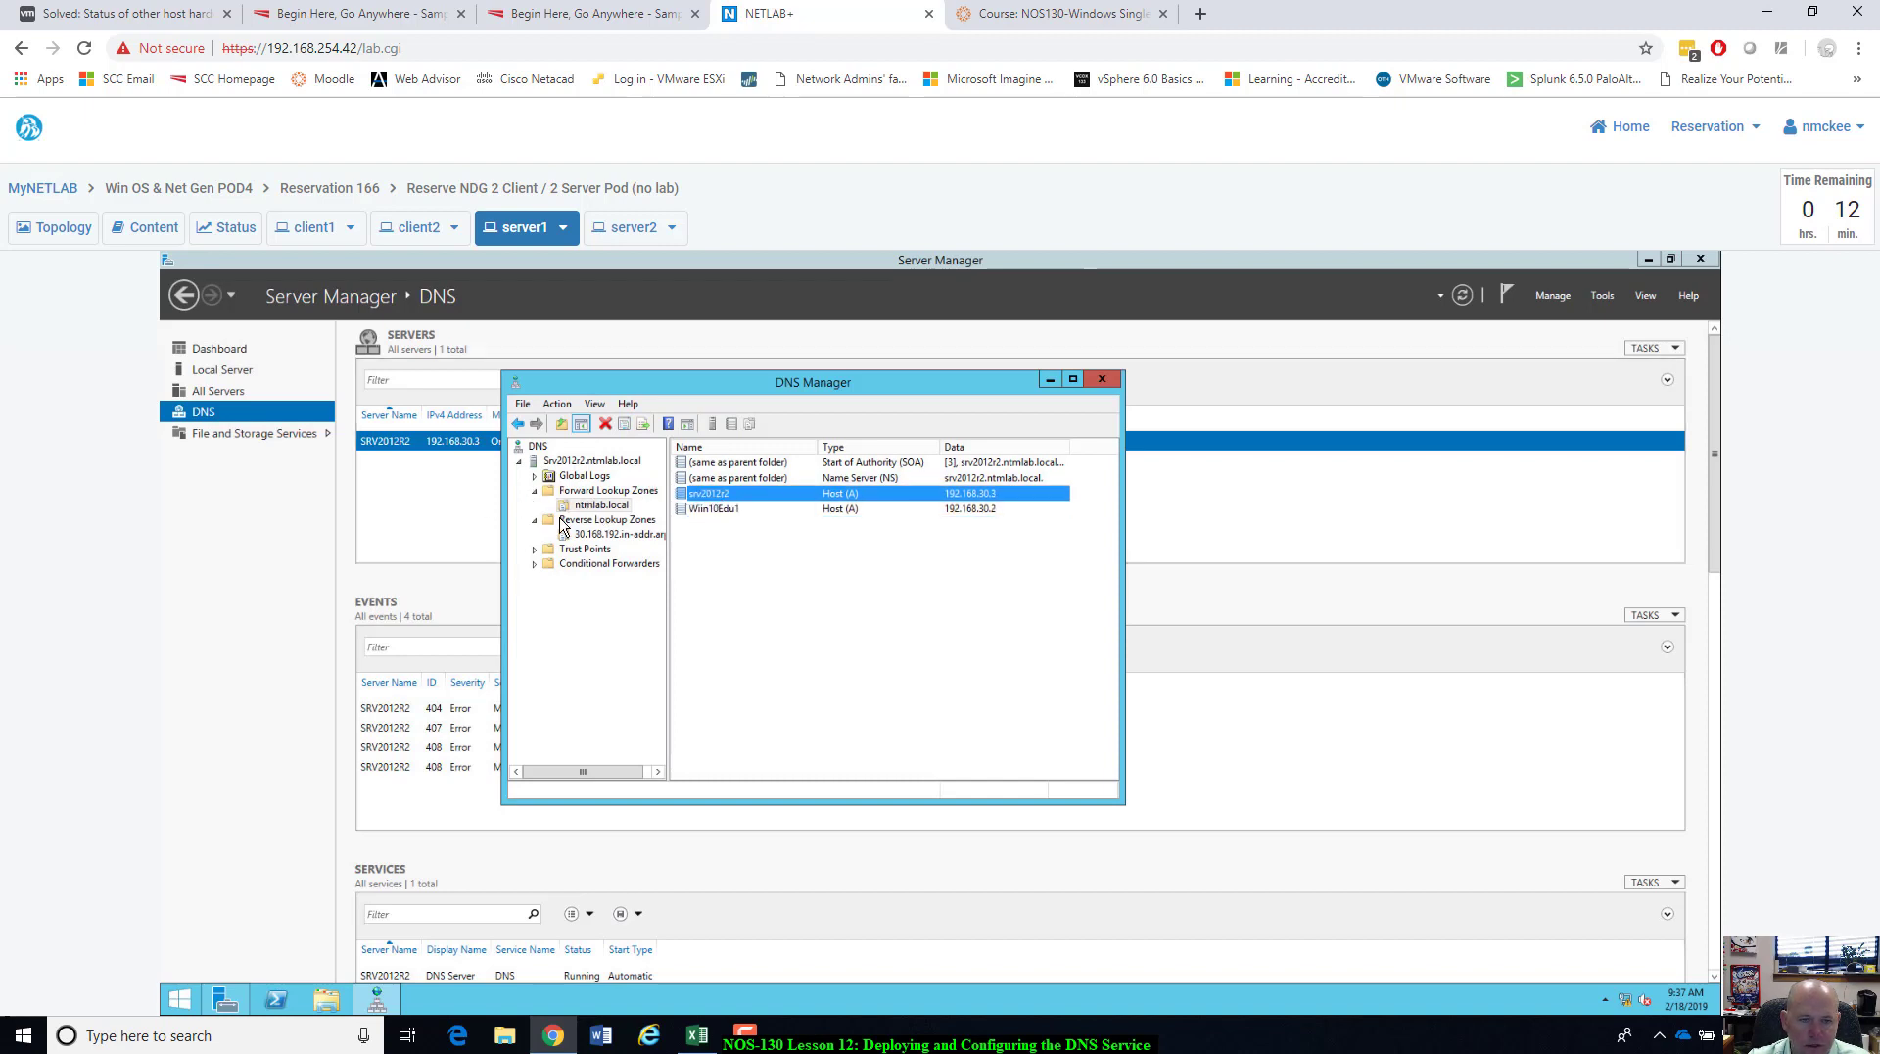
left_click(585, 542)
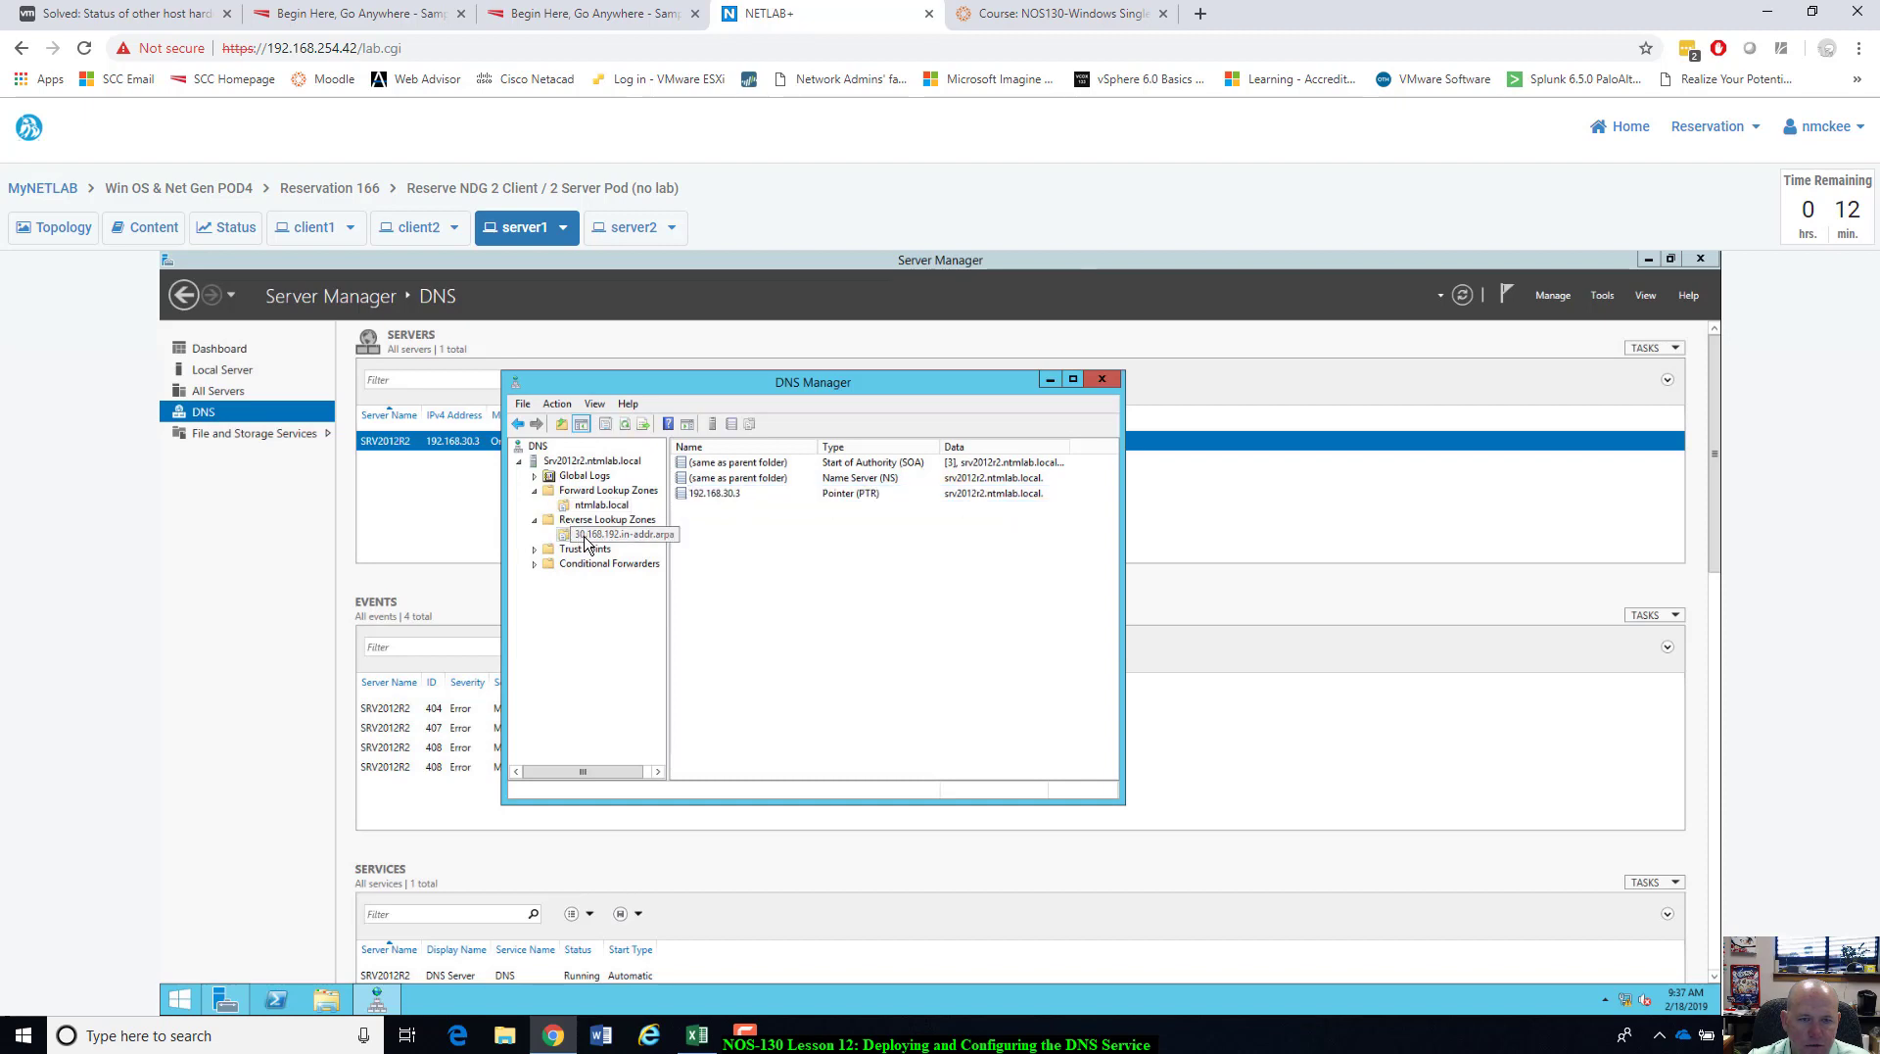
left_click(625, 424)
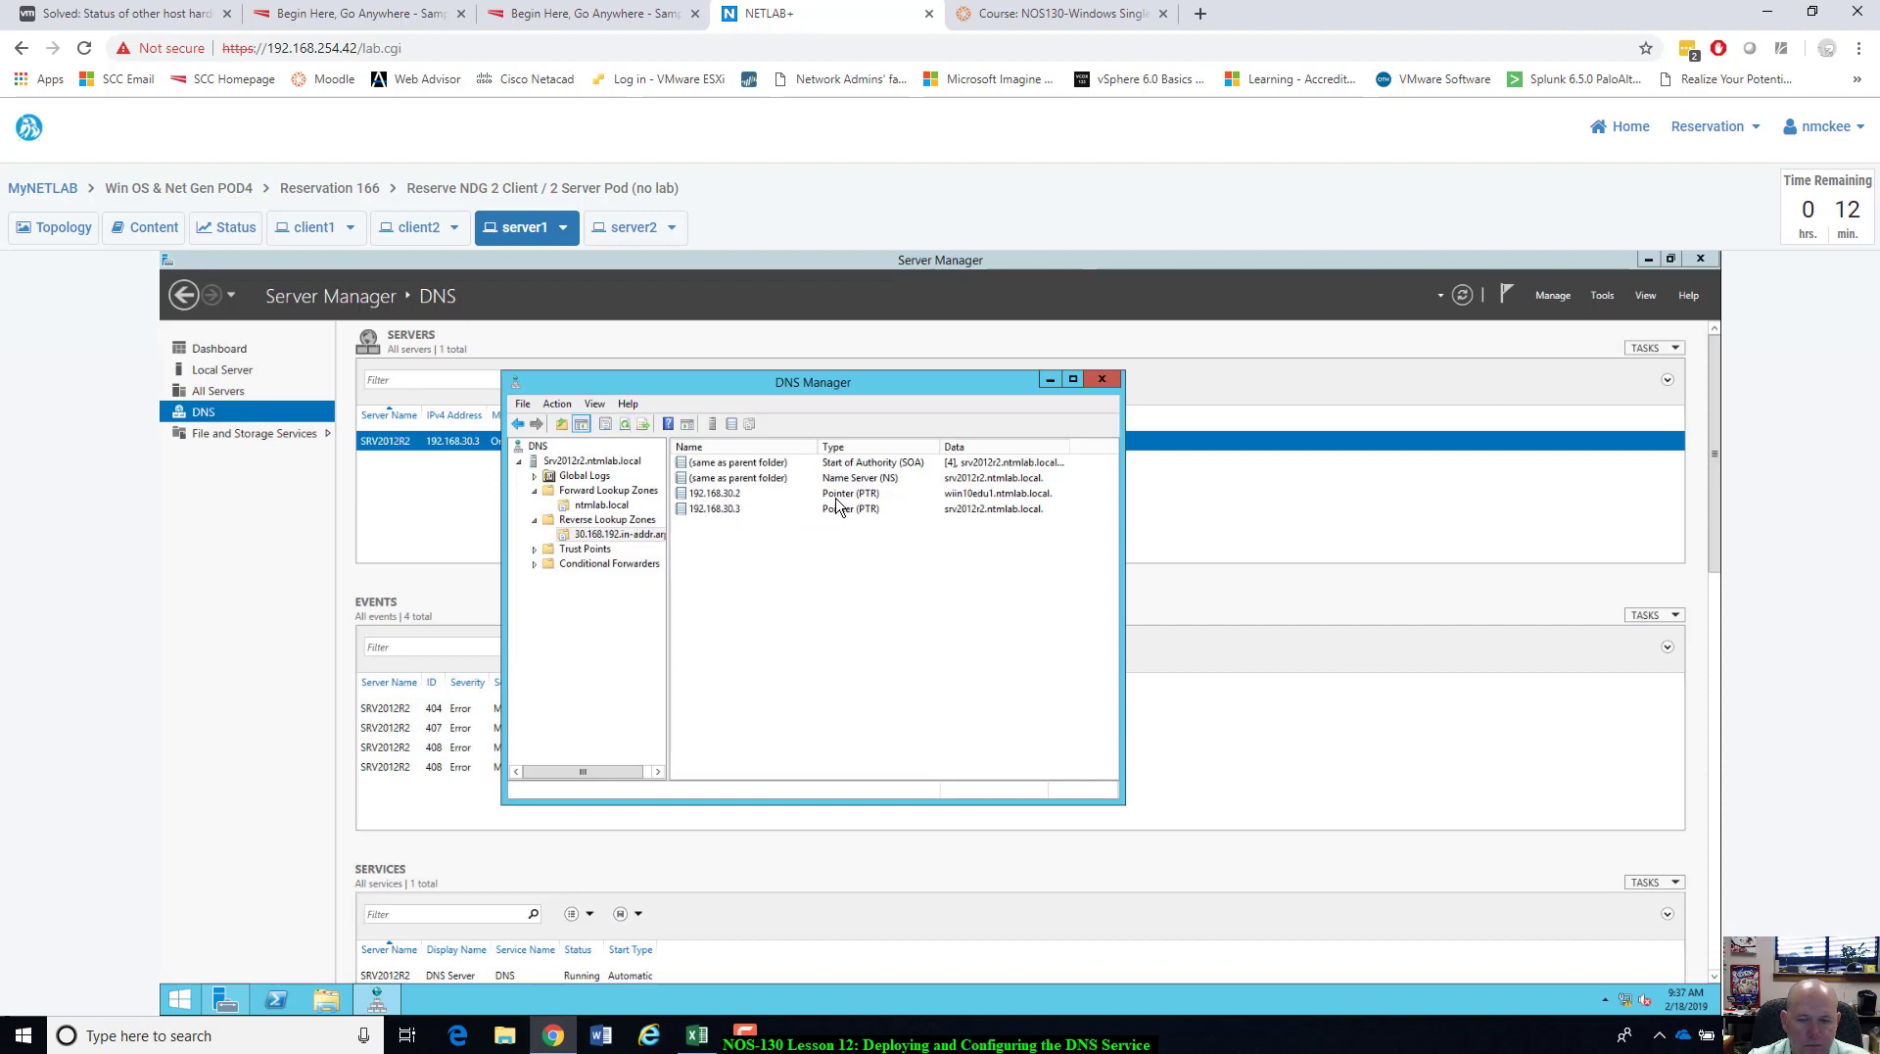
Compare both zones' records and open, then cancel, a New Host dialog in ntmlab.local.
left_click(596, 493)
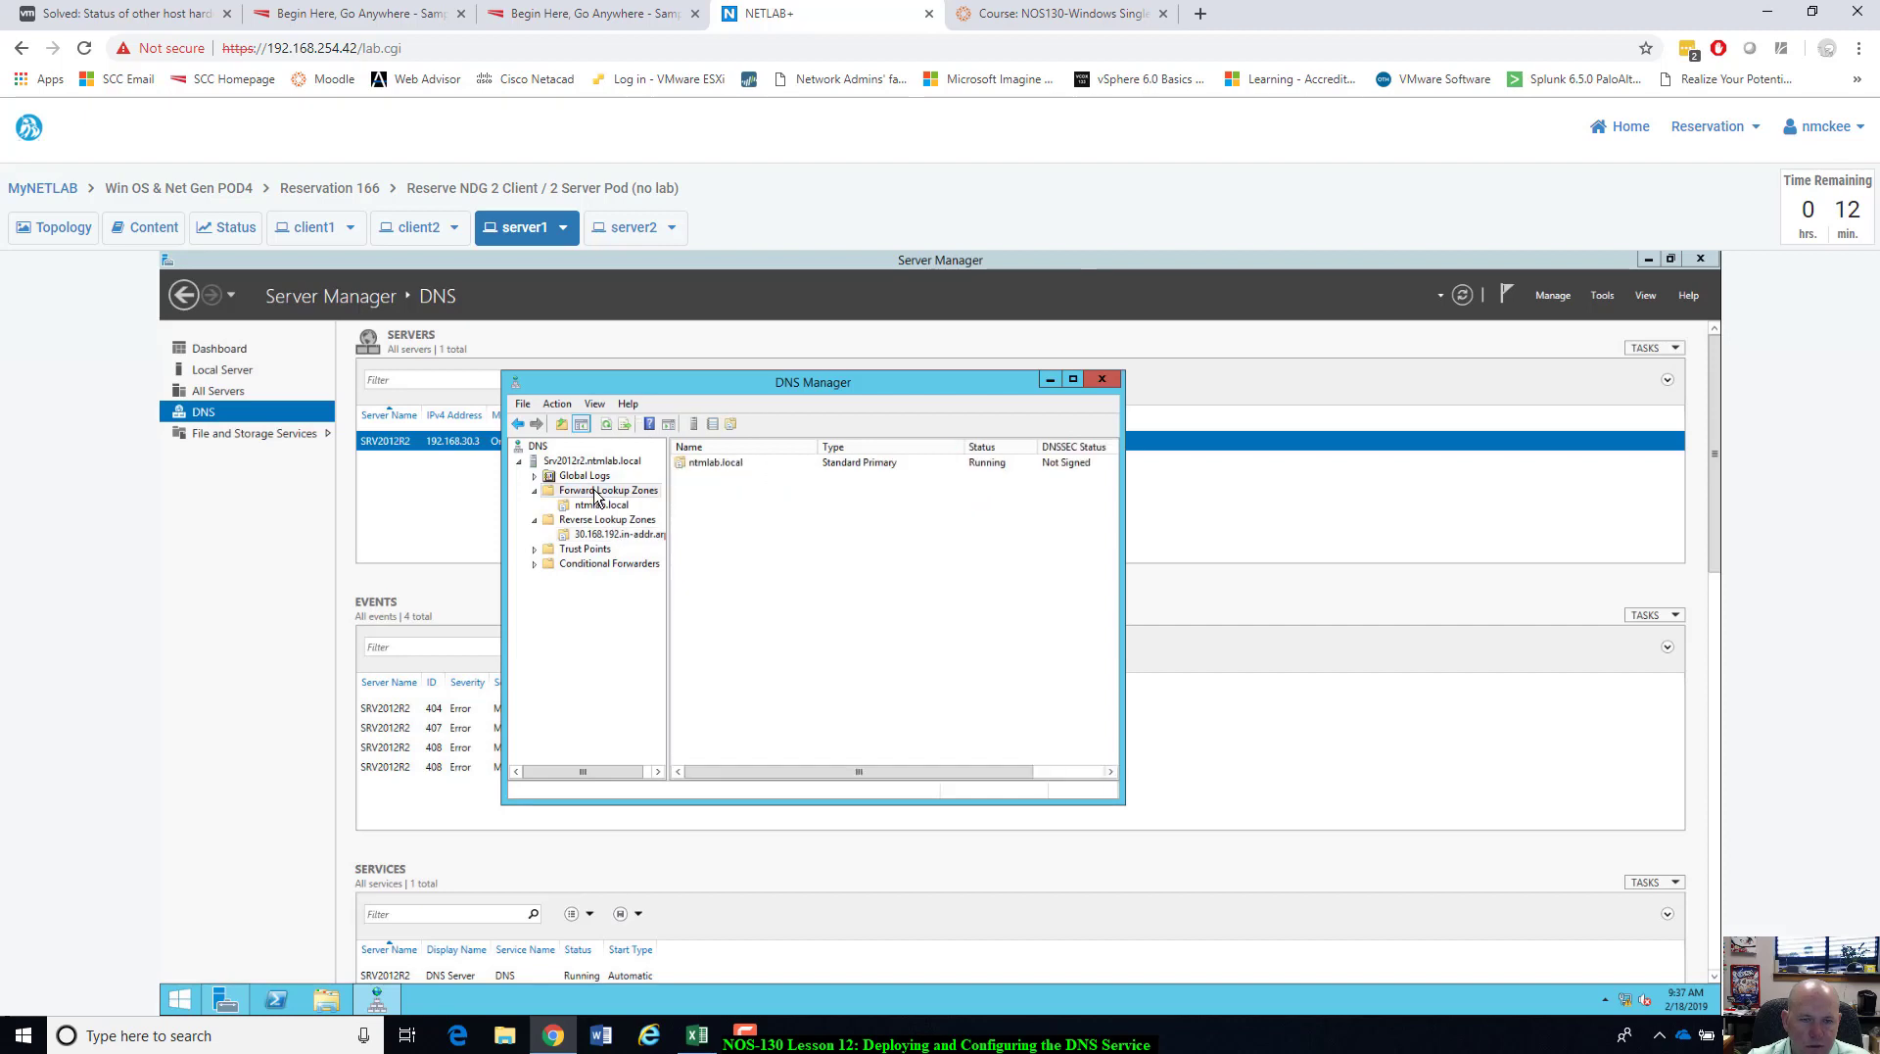
left_click(599, 507)
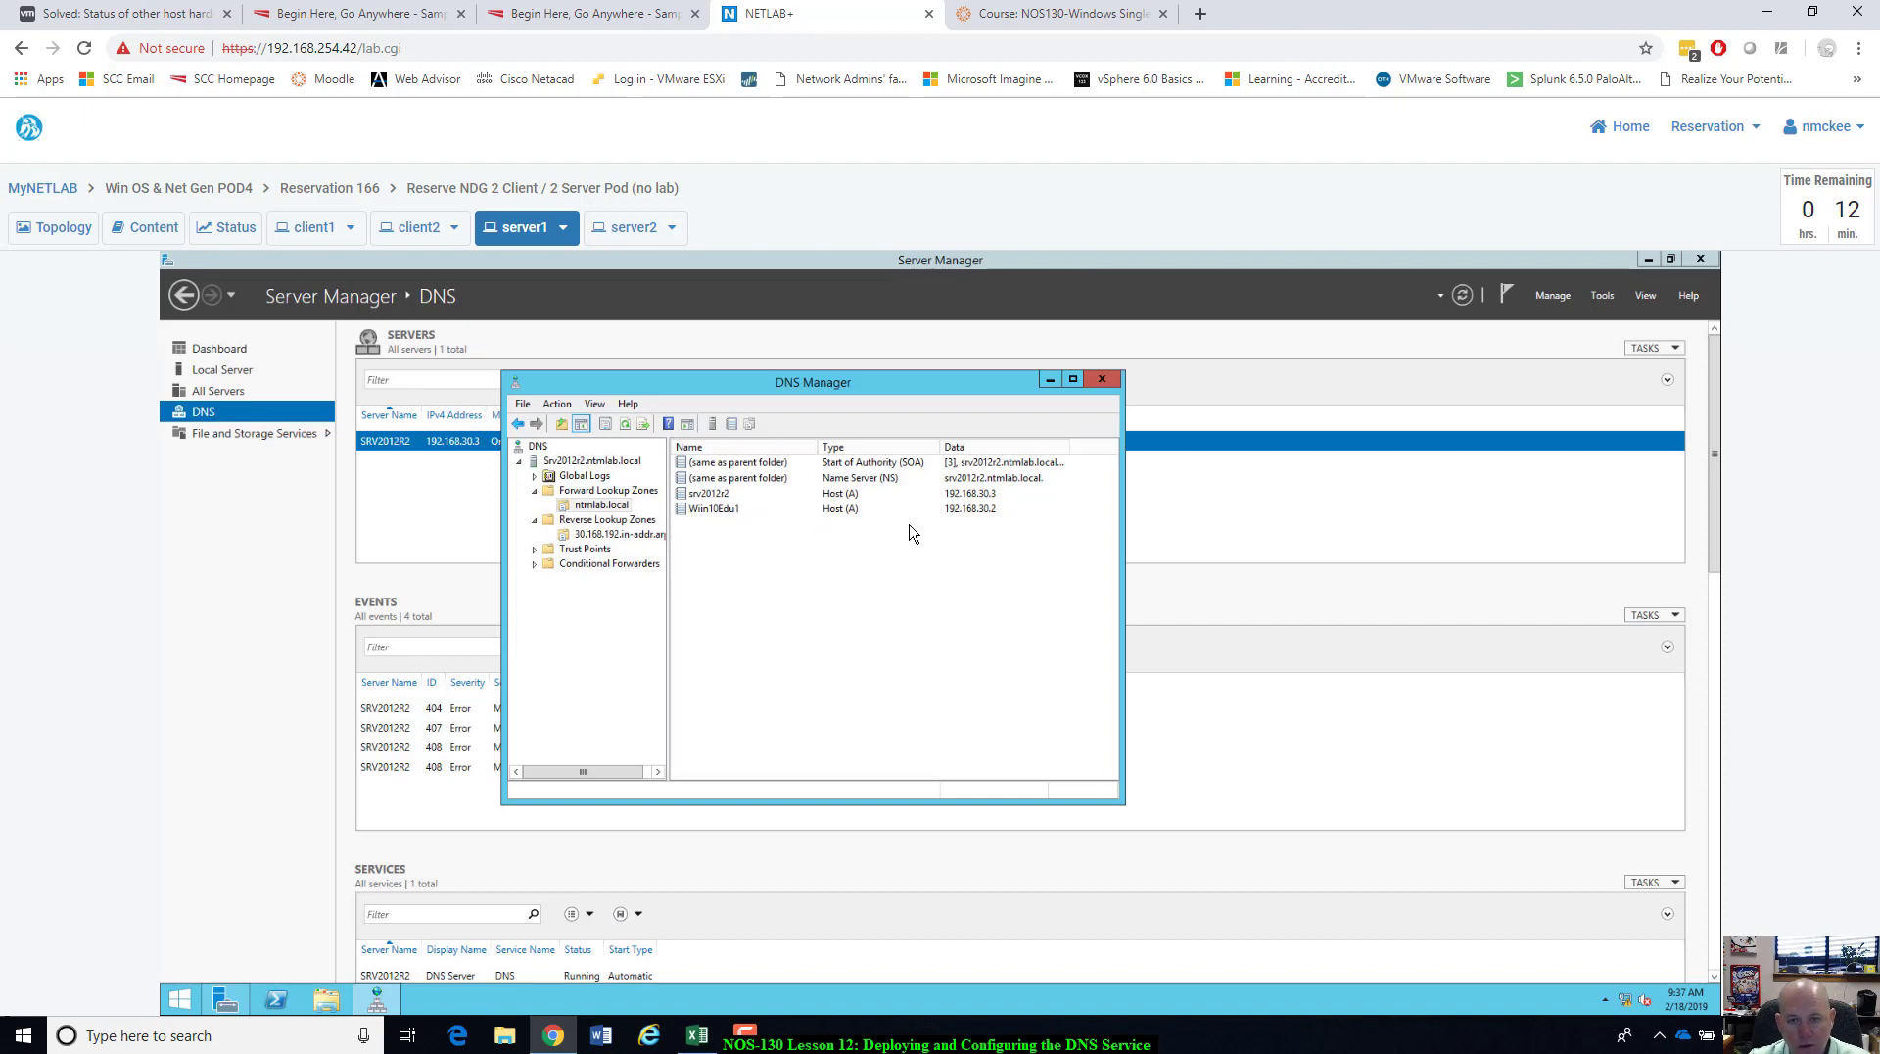
left_click(600, 533)
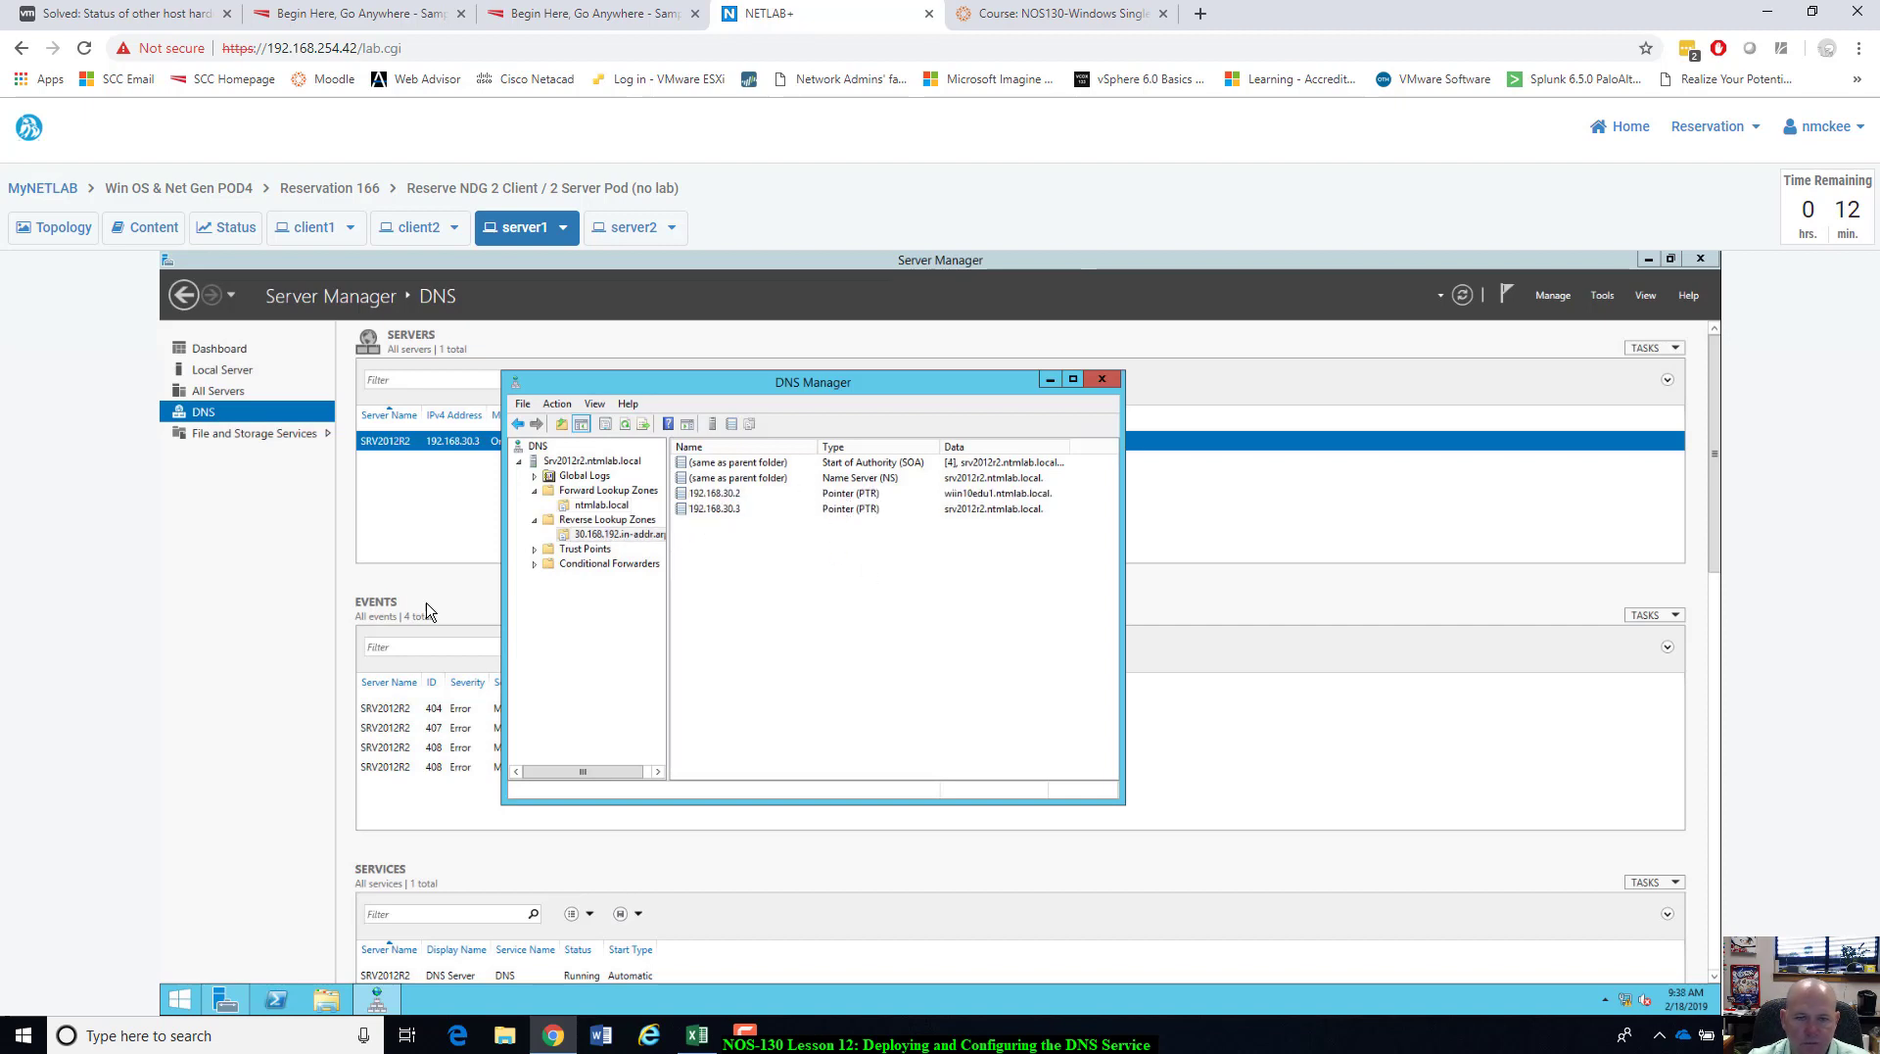
left_click(608, 493)
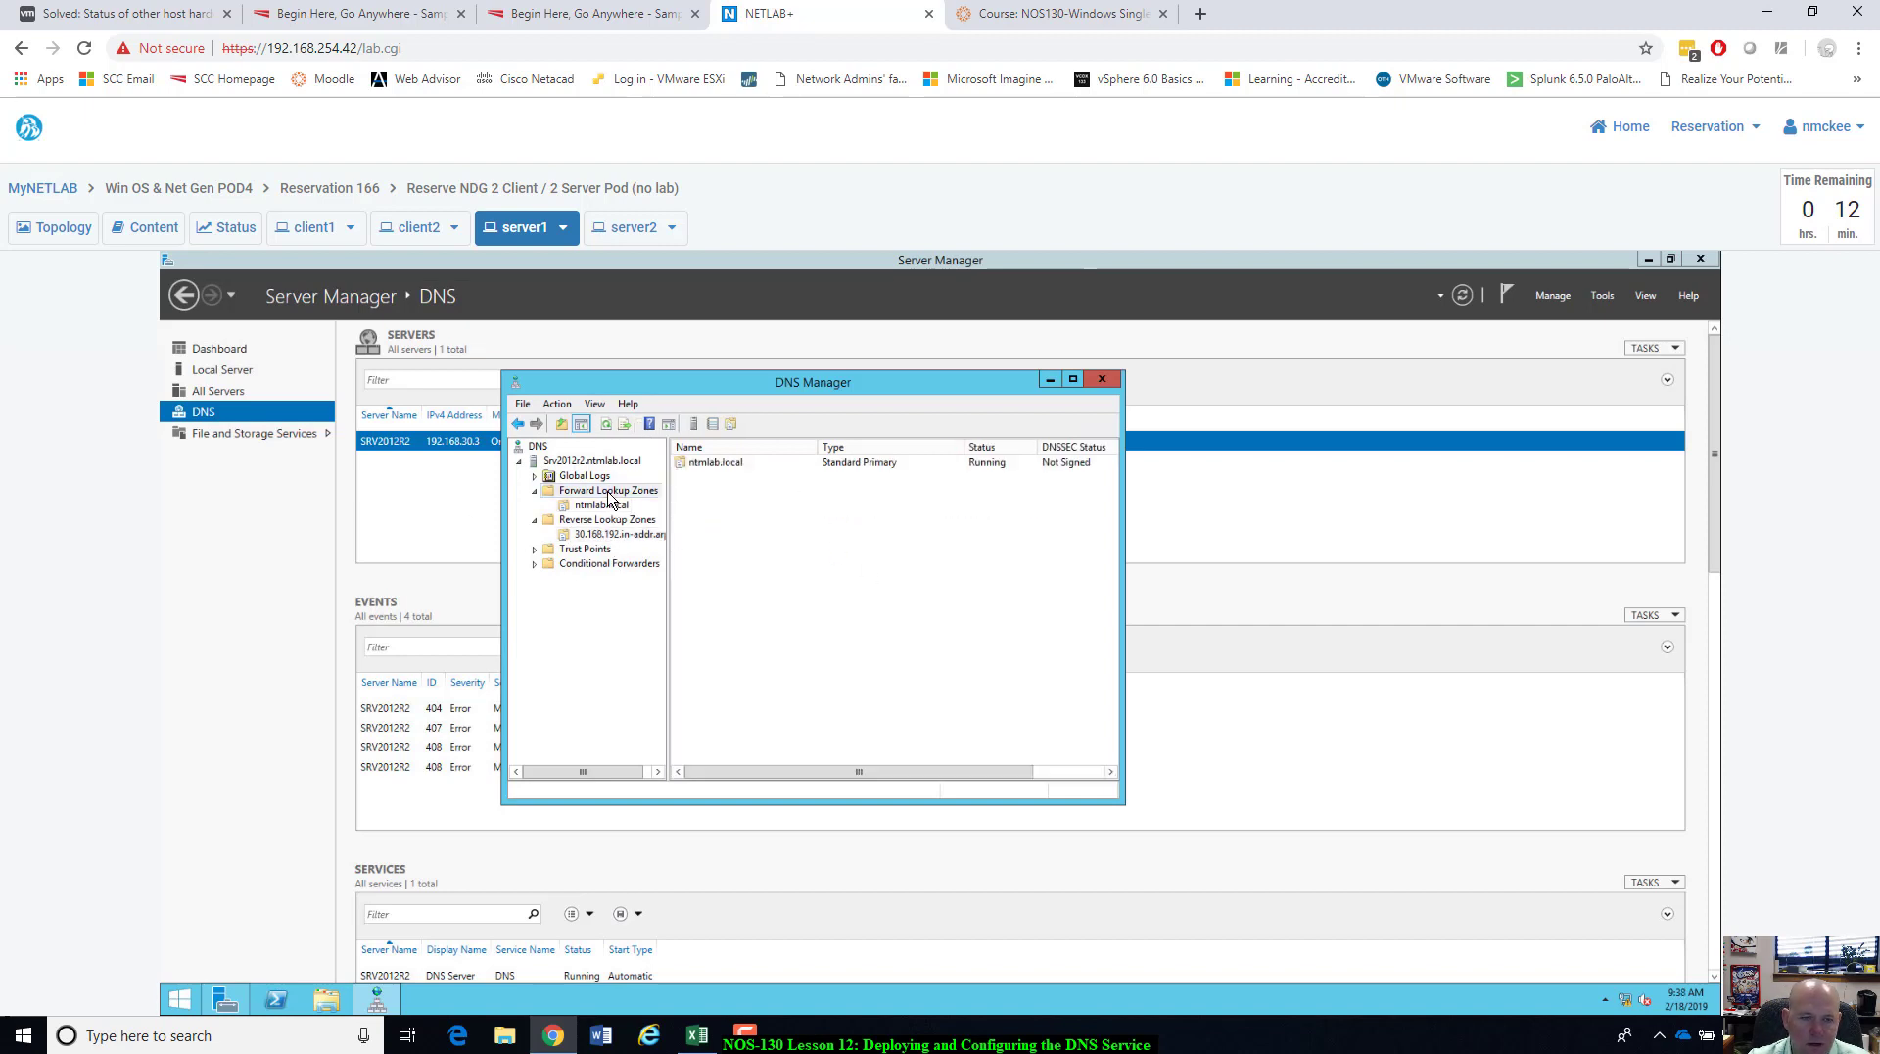
left_click(602, 506)
right_click(767, 613)
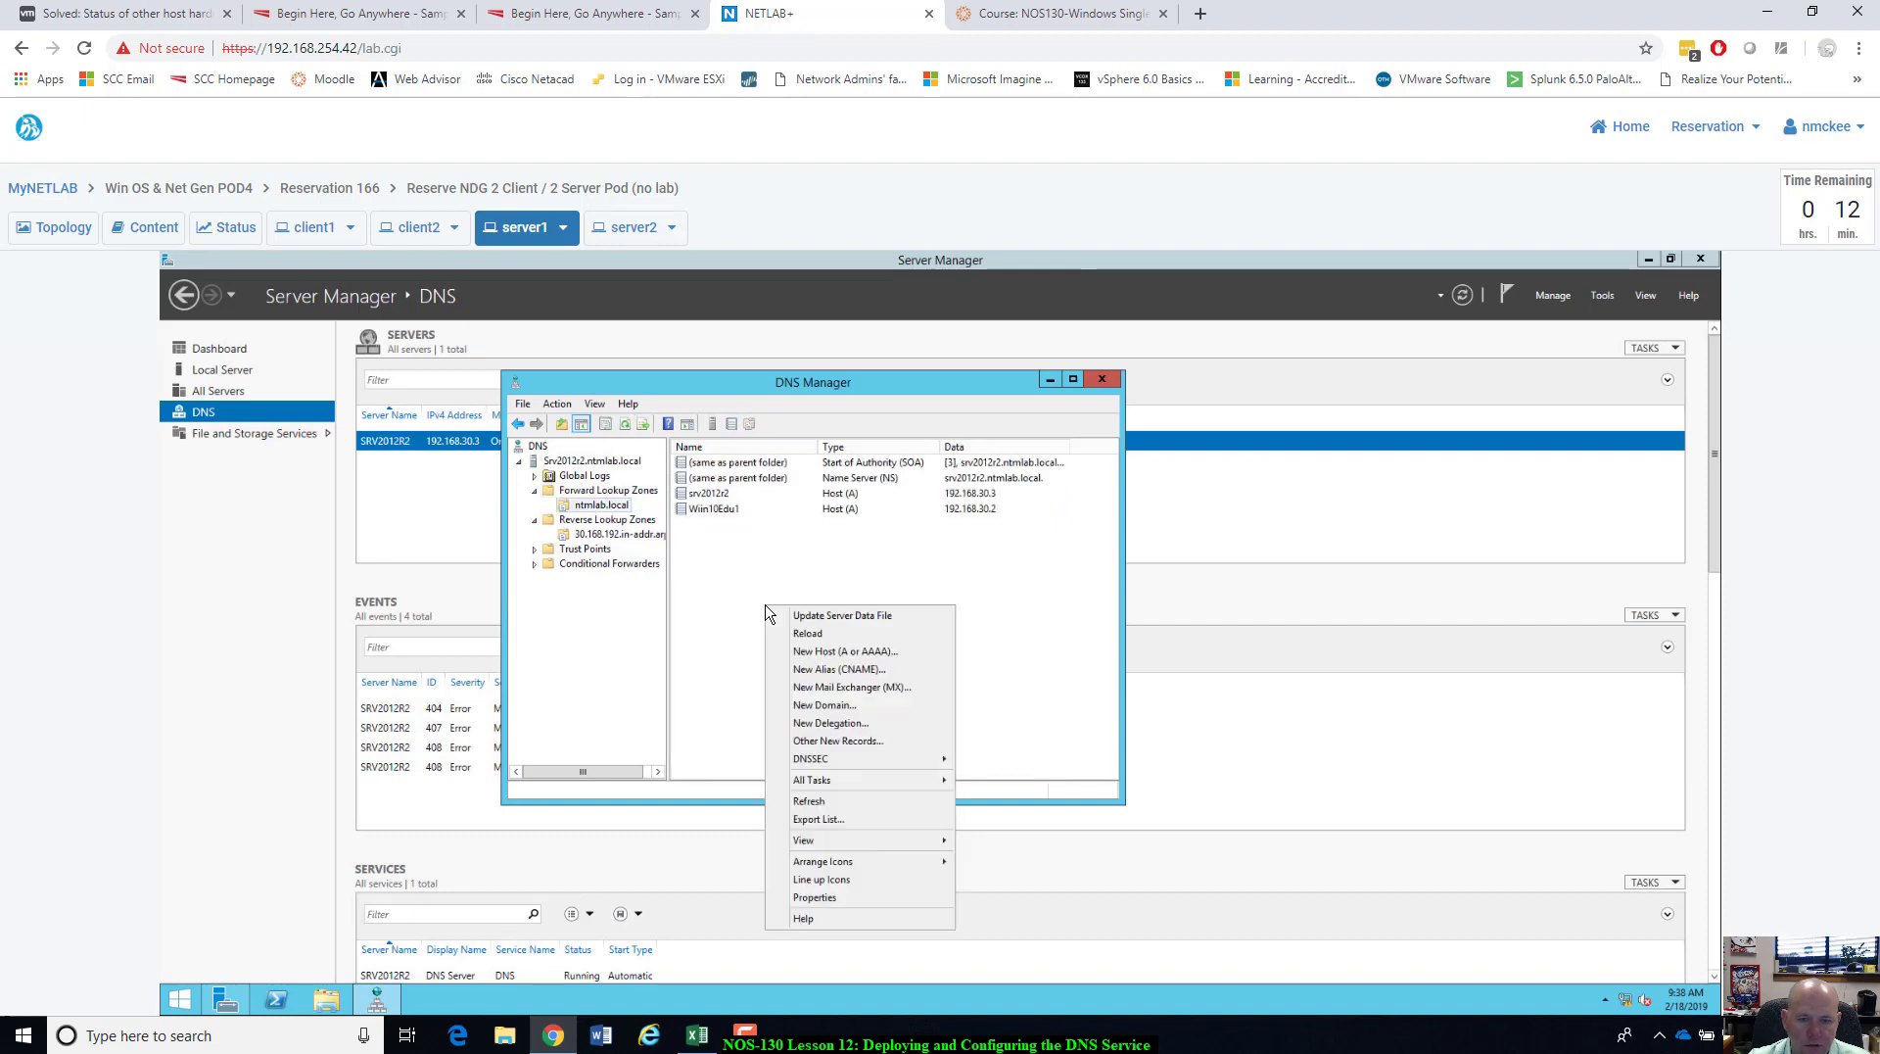
left_click(834, 652)
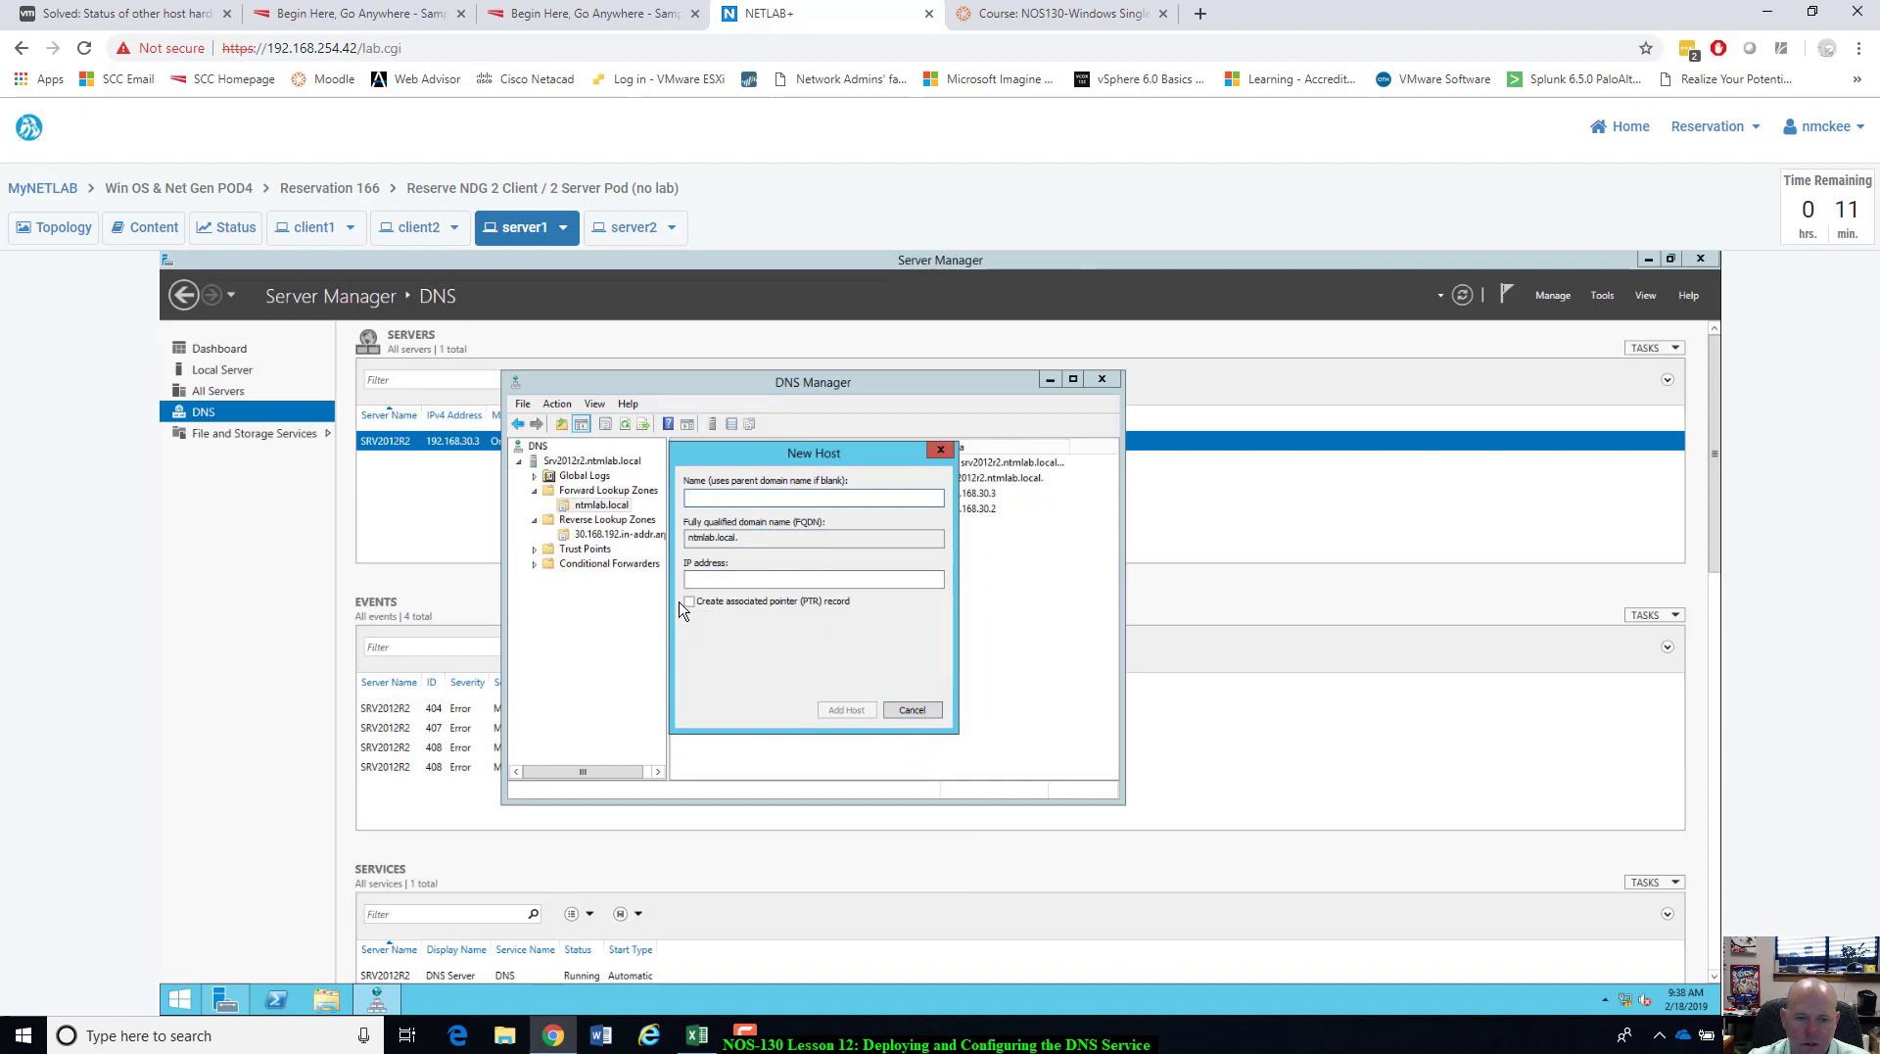
left_click(933, 711)
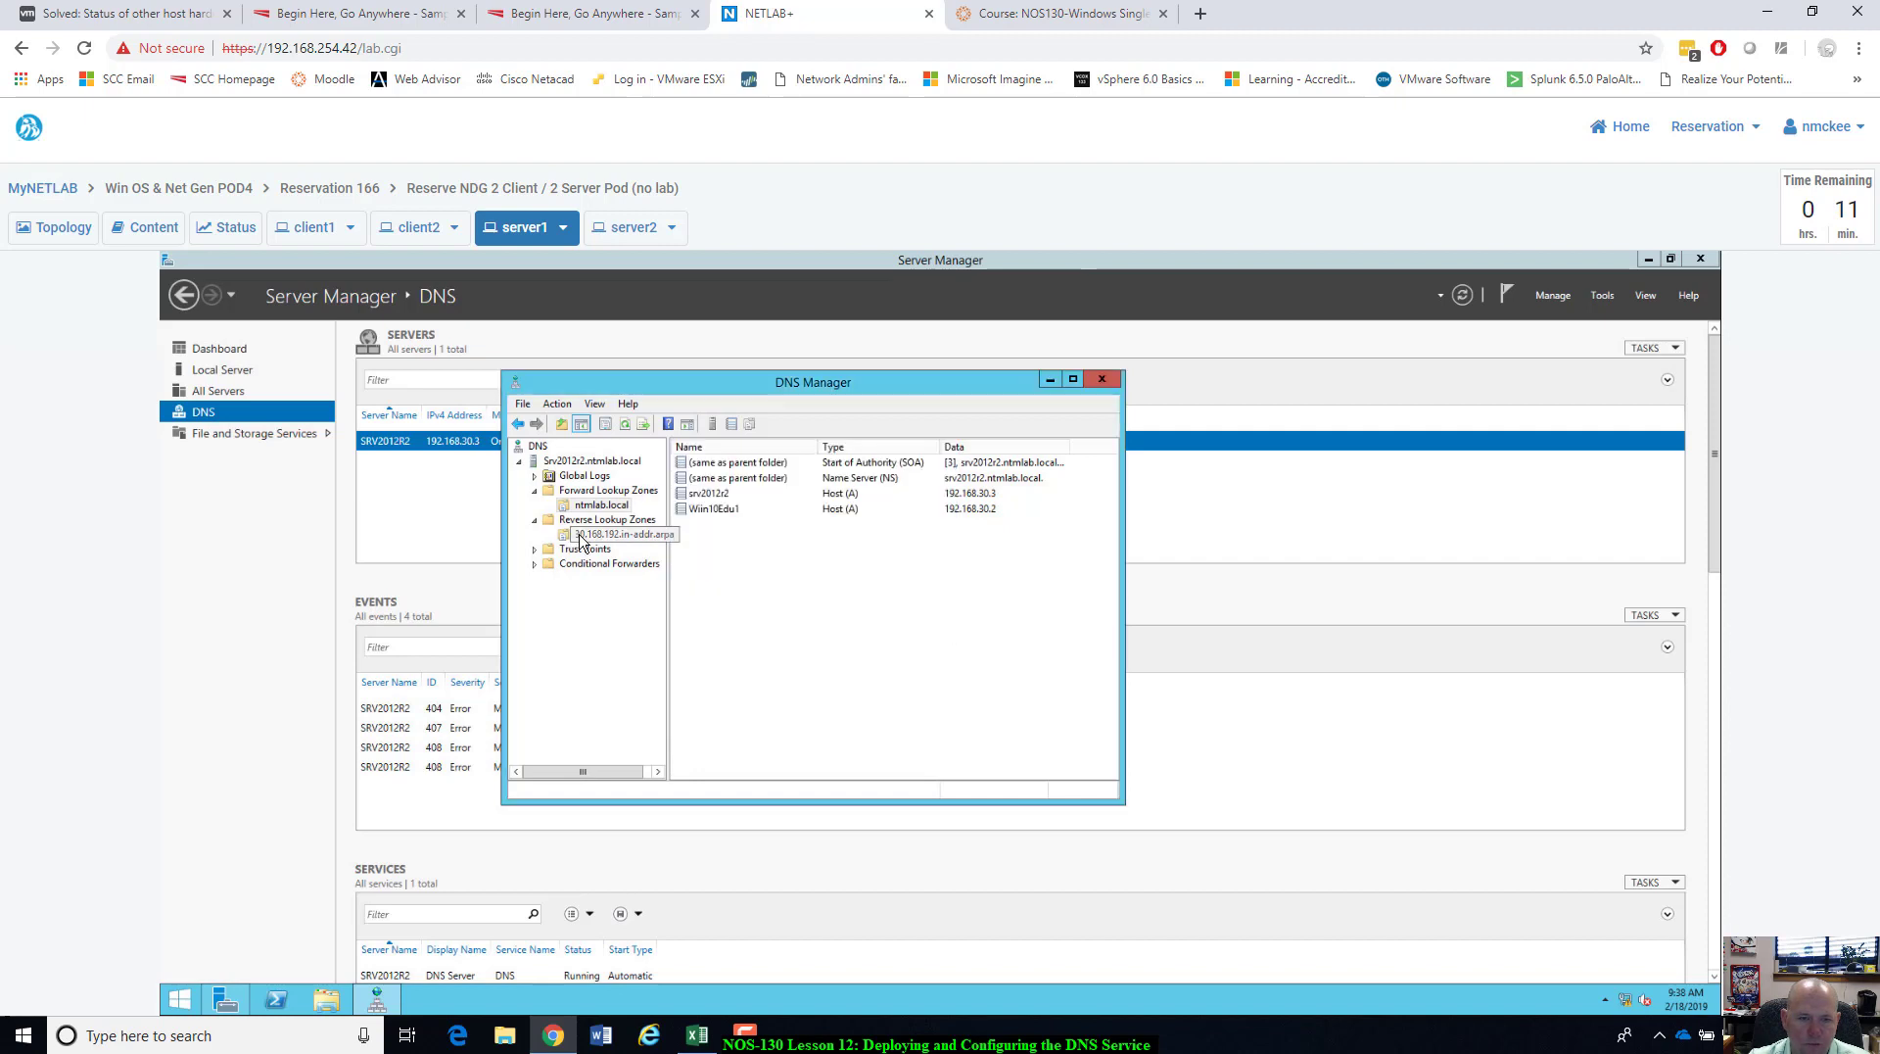
Recheck the reverse zone's pointer records and ntmlab.local's hosts, moving DNS Manager right.
left_click(591, 535)
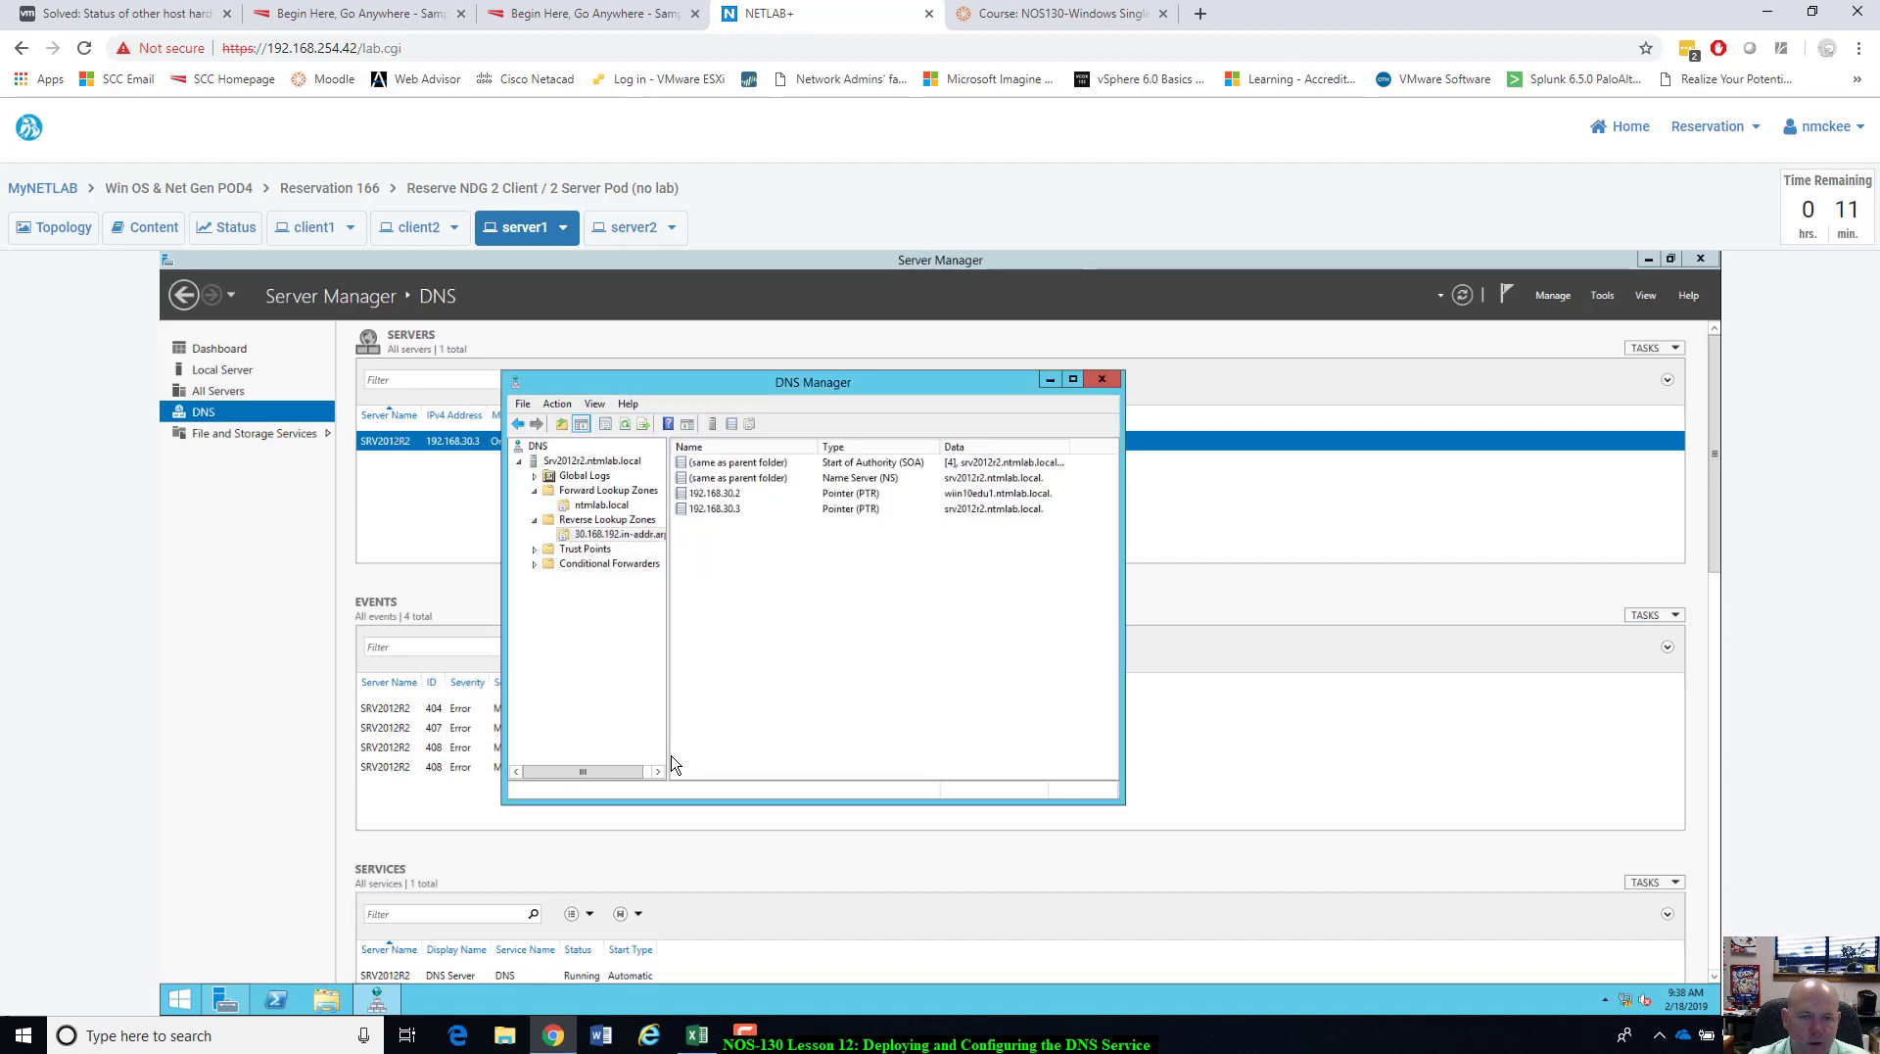
left_click_drag(1090, 538, 1065, 342)
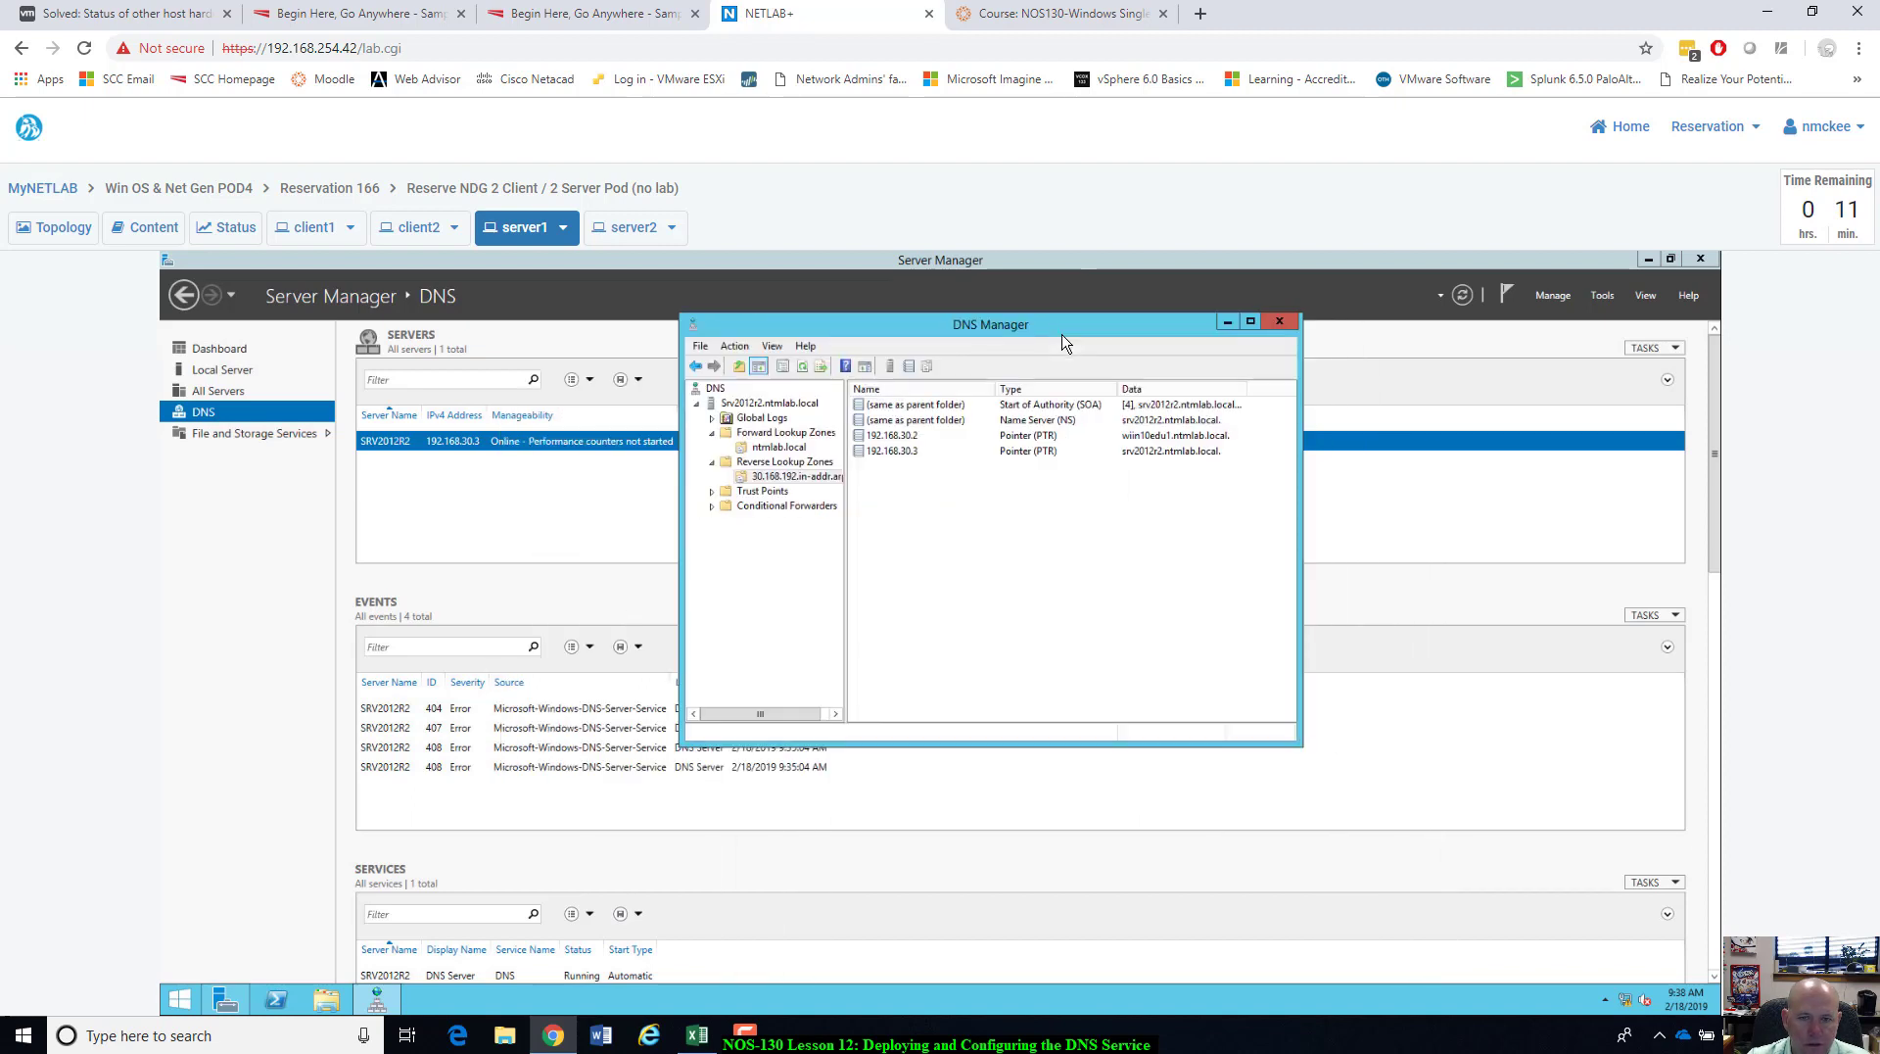
left_click(768, 452)
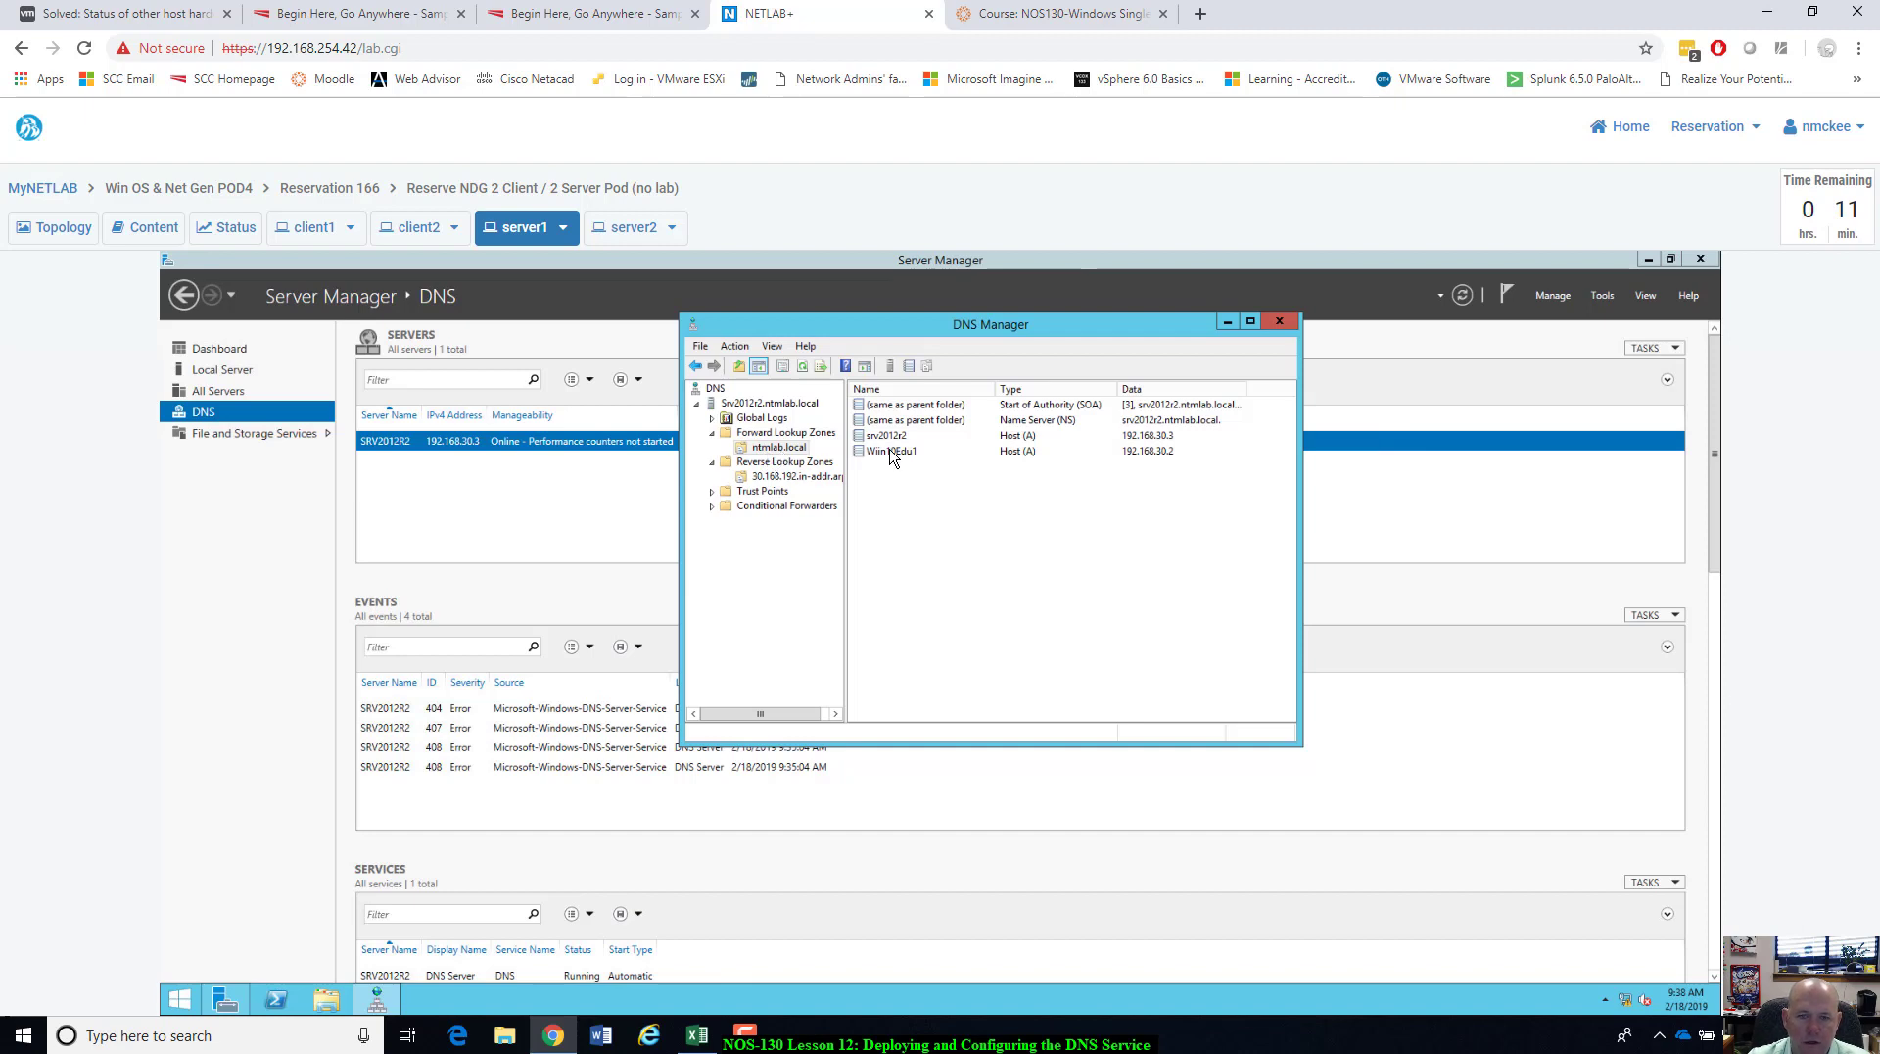
left_click_drag(1011, 331, 1399, 354)
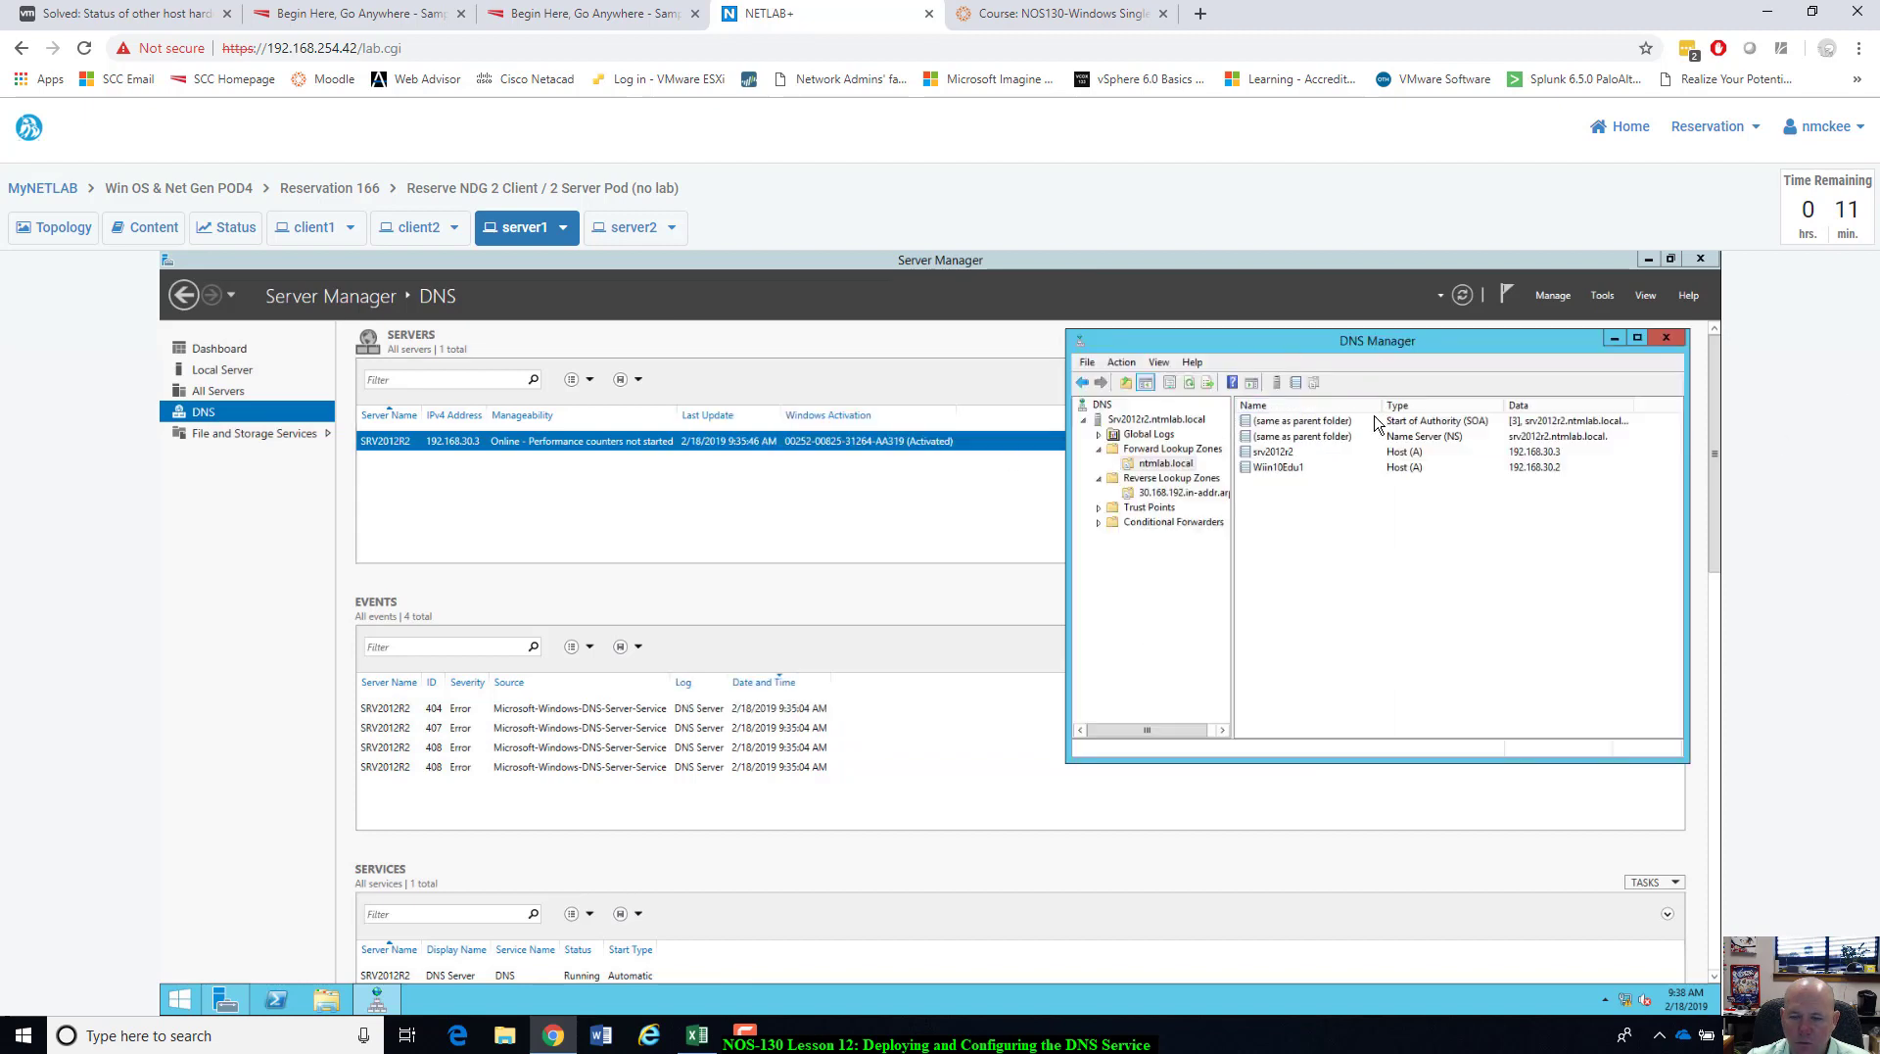
Verify server1's System window shows full name Srv2012r2.ntmlab.local, then switch to client1.
left_click(340, 997)
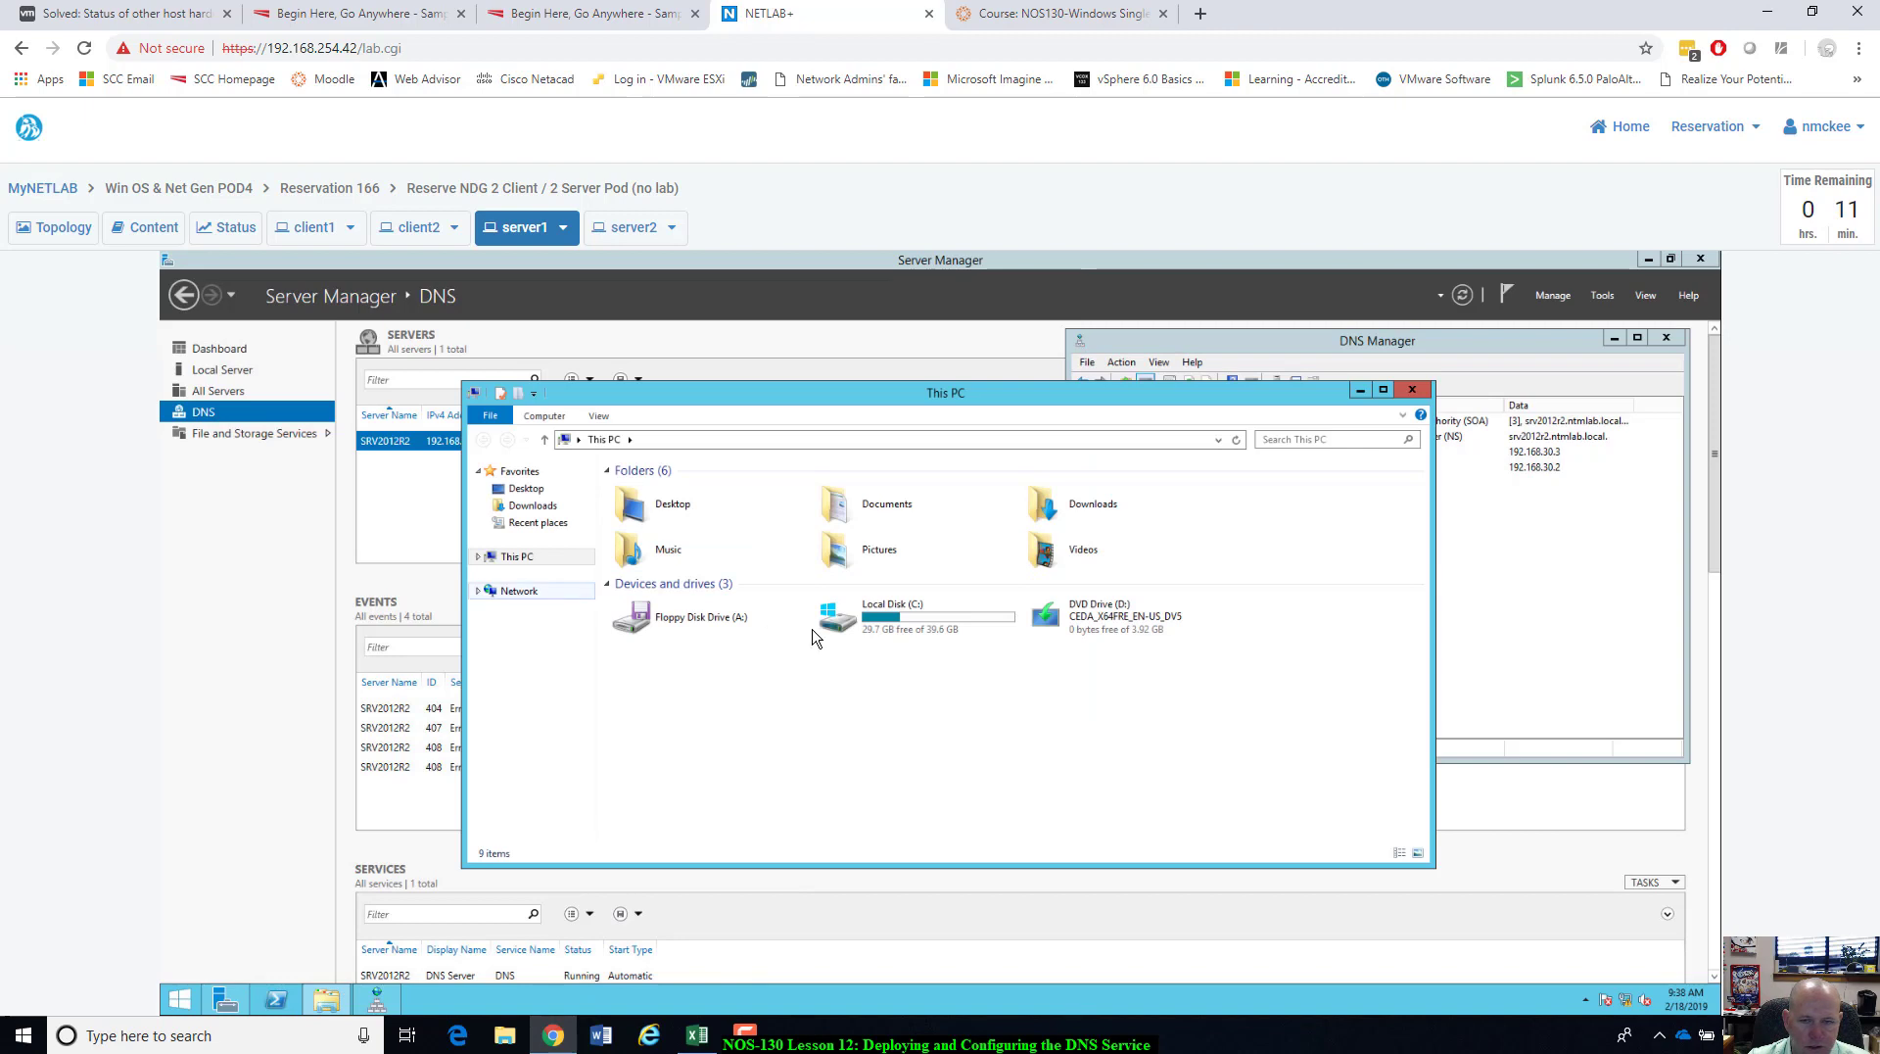
right_click(514, 556)
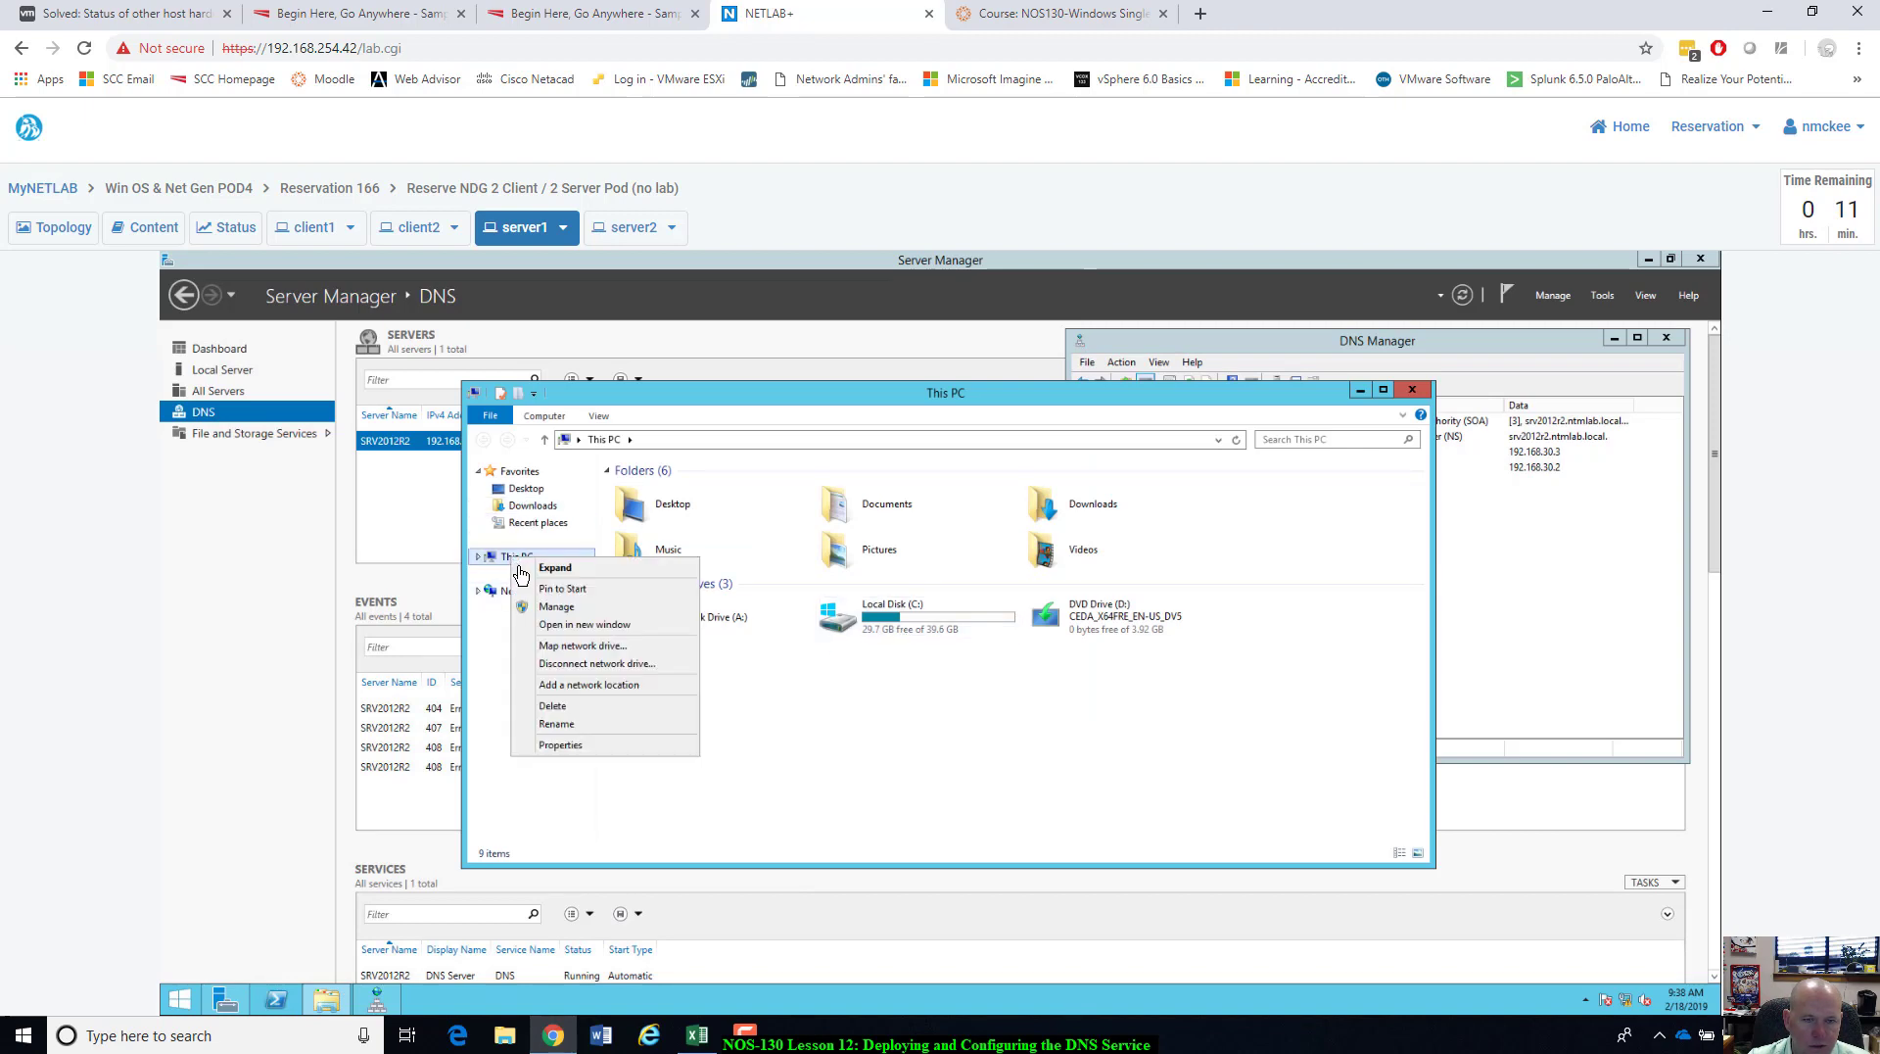
left_click(607, 746)
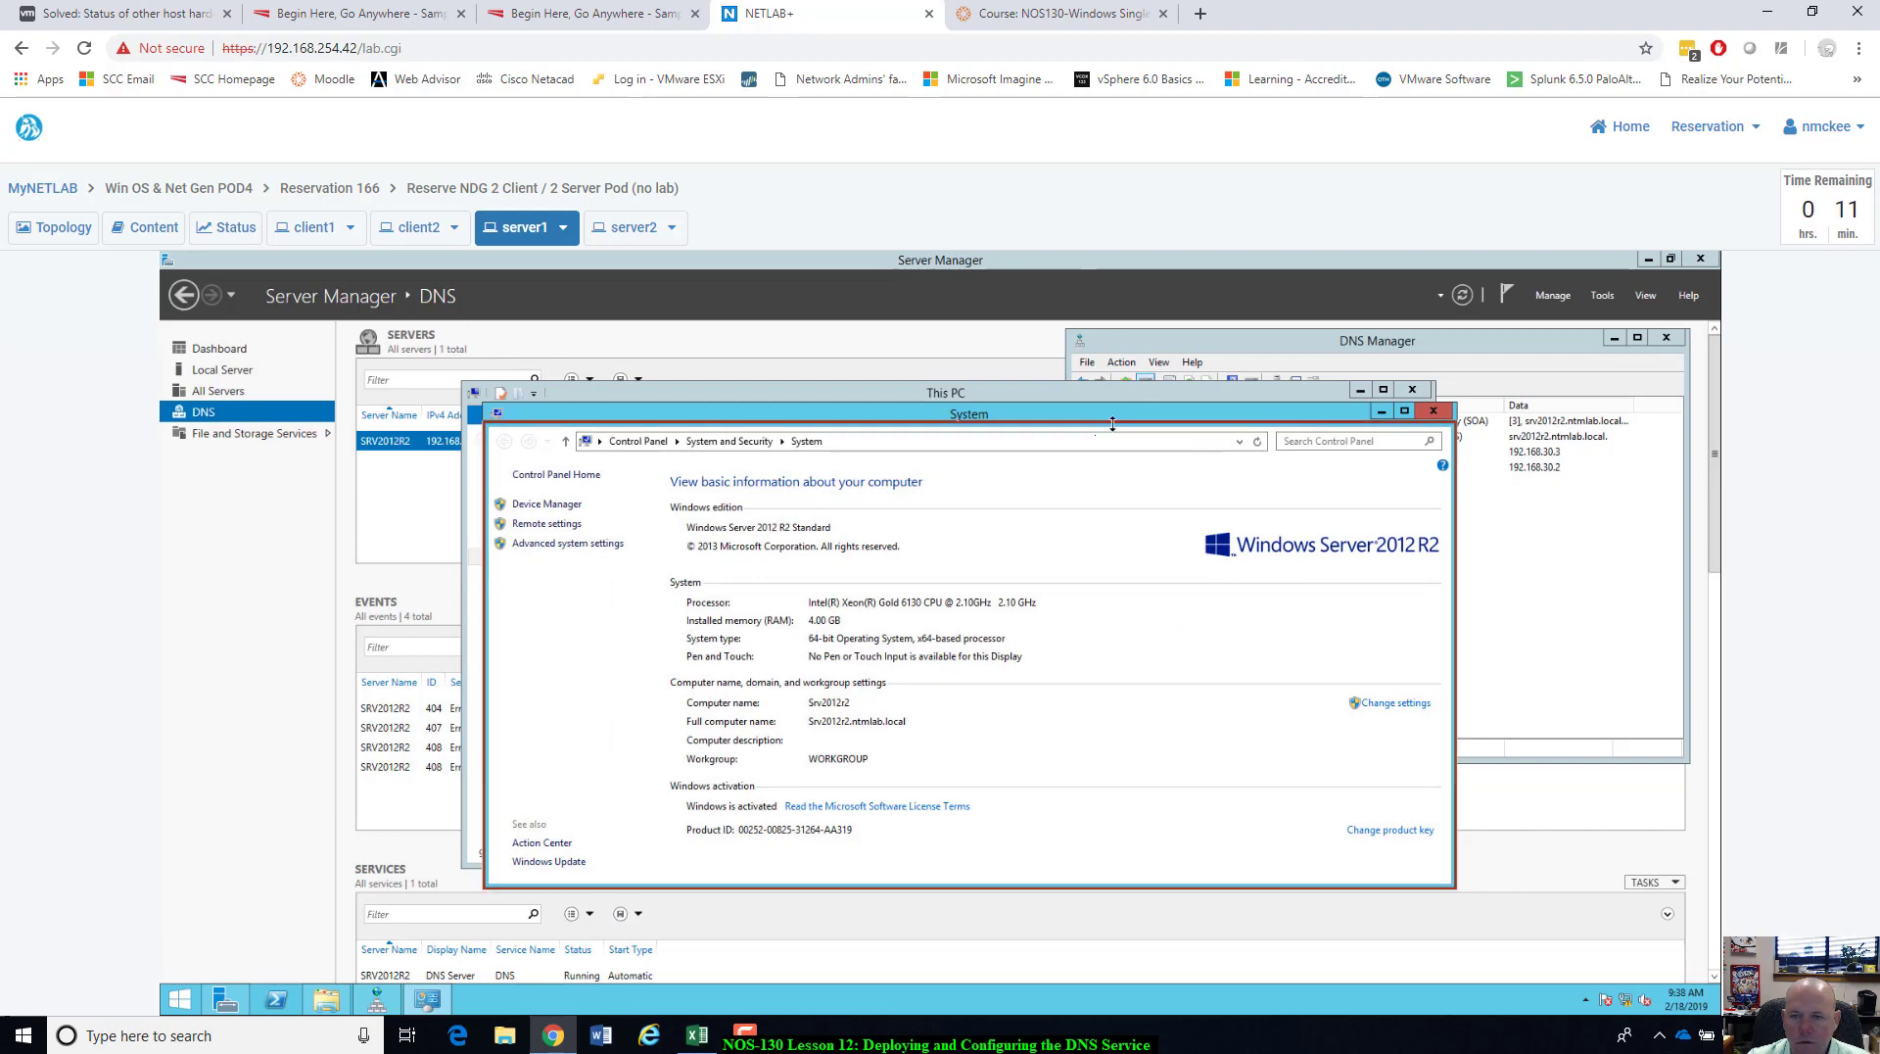
left_click_drag(1195, 405, 1195, 442)
left_click(1231, 404)
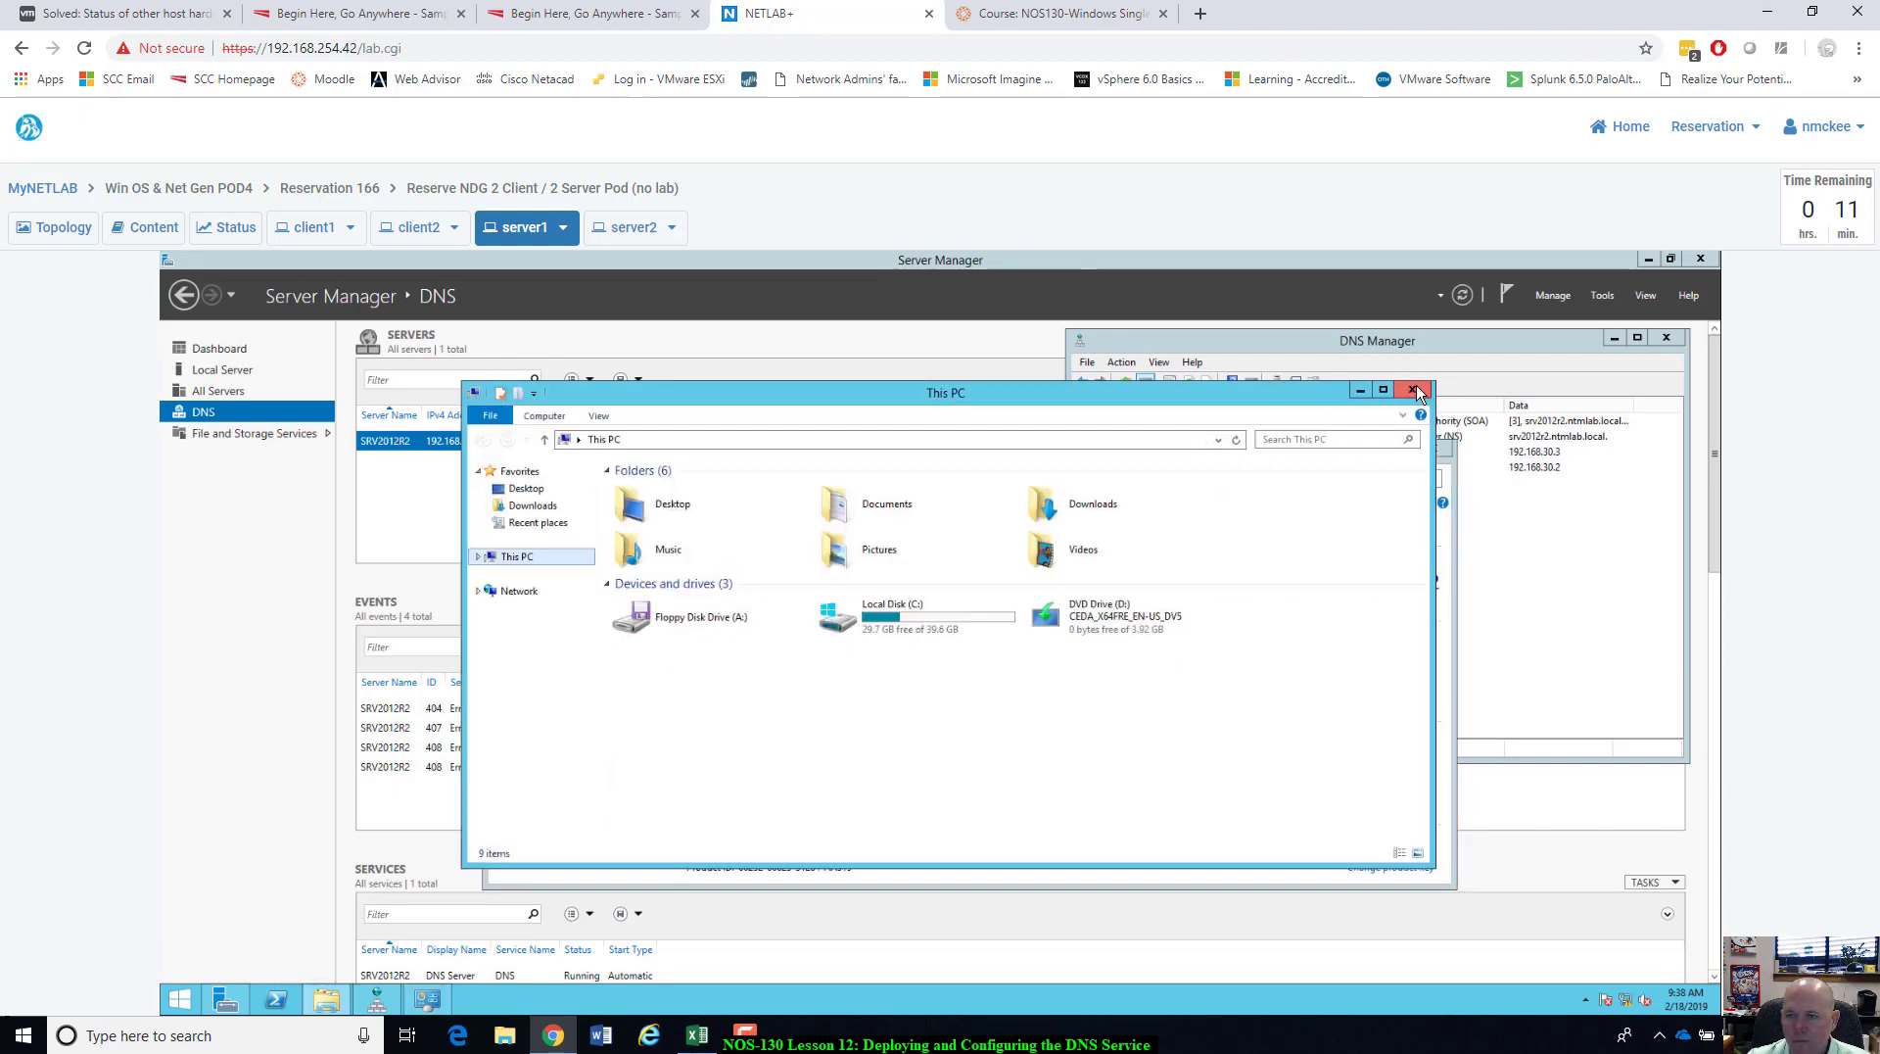
left_click(1412, 390)
left_click_drag(1297, 458, 1309, 423)
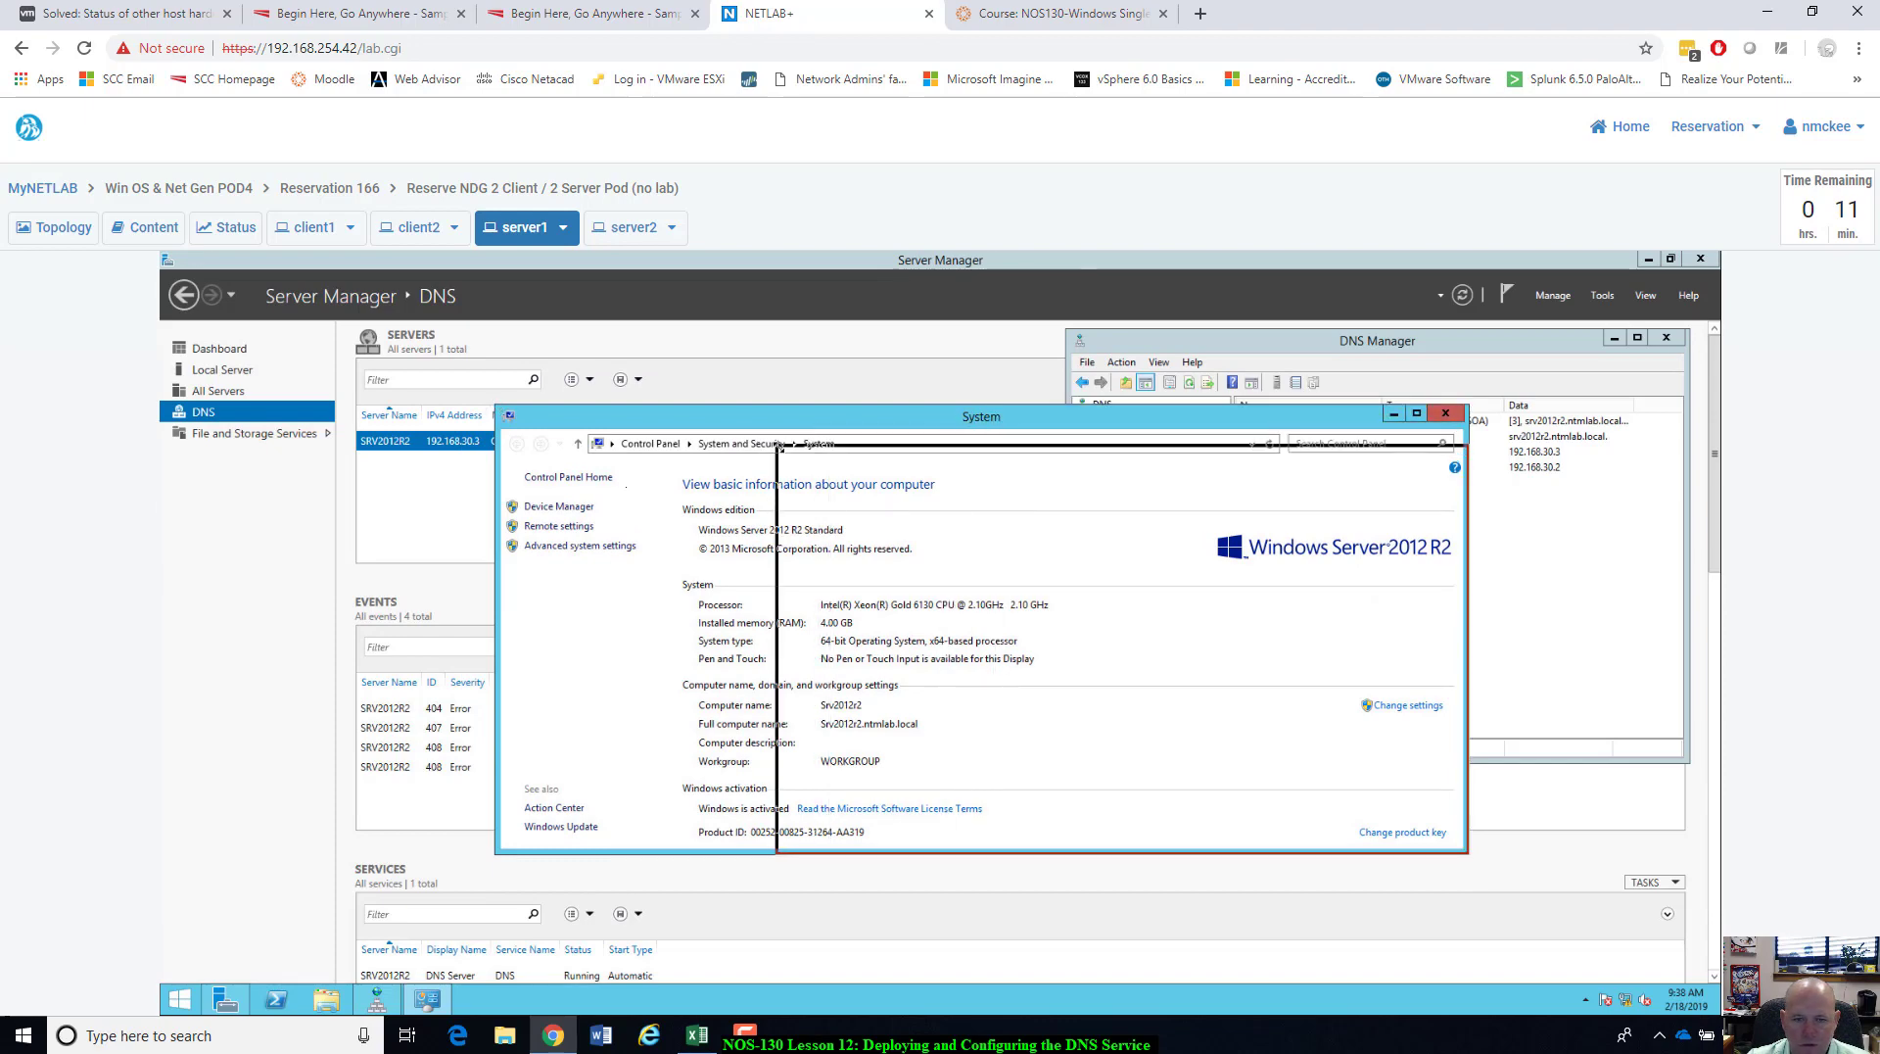
left_click_drag(954, 424, 759, 466)
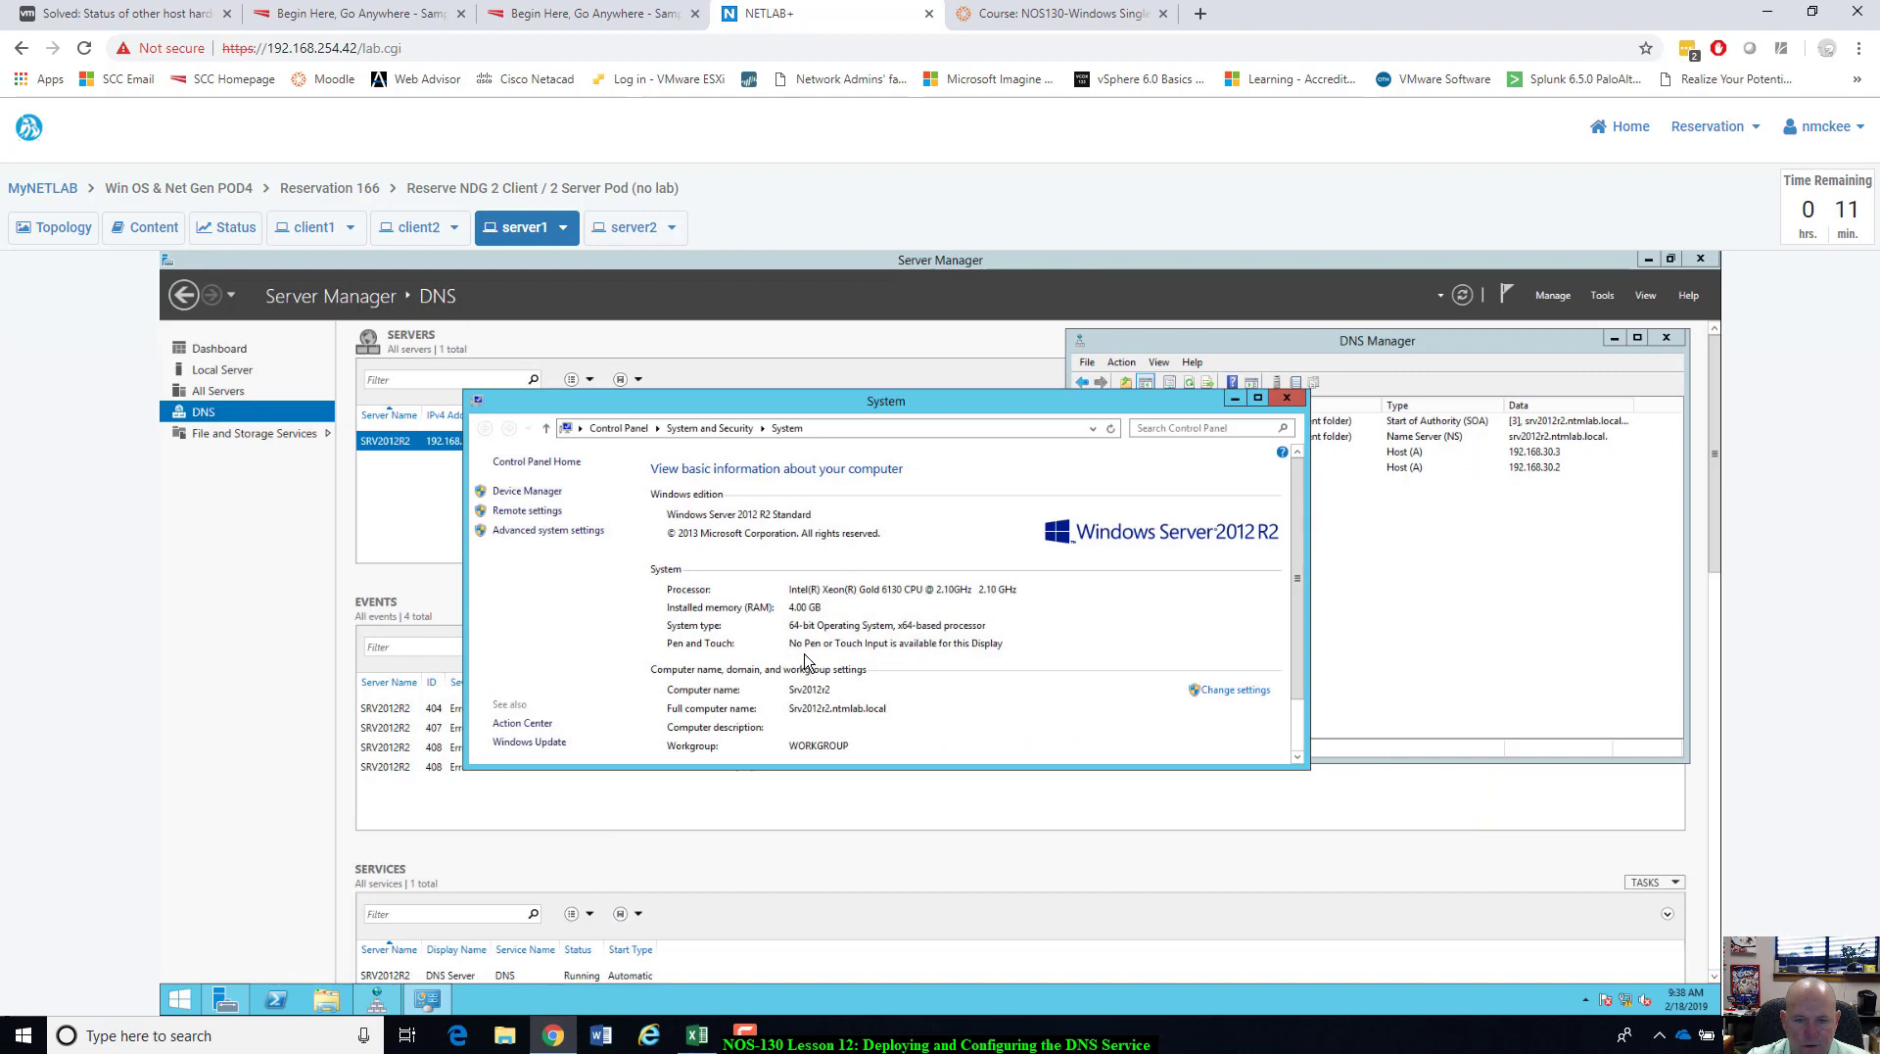
scroll(808, 664, "down", 1)
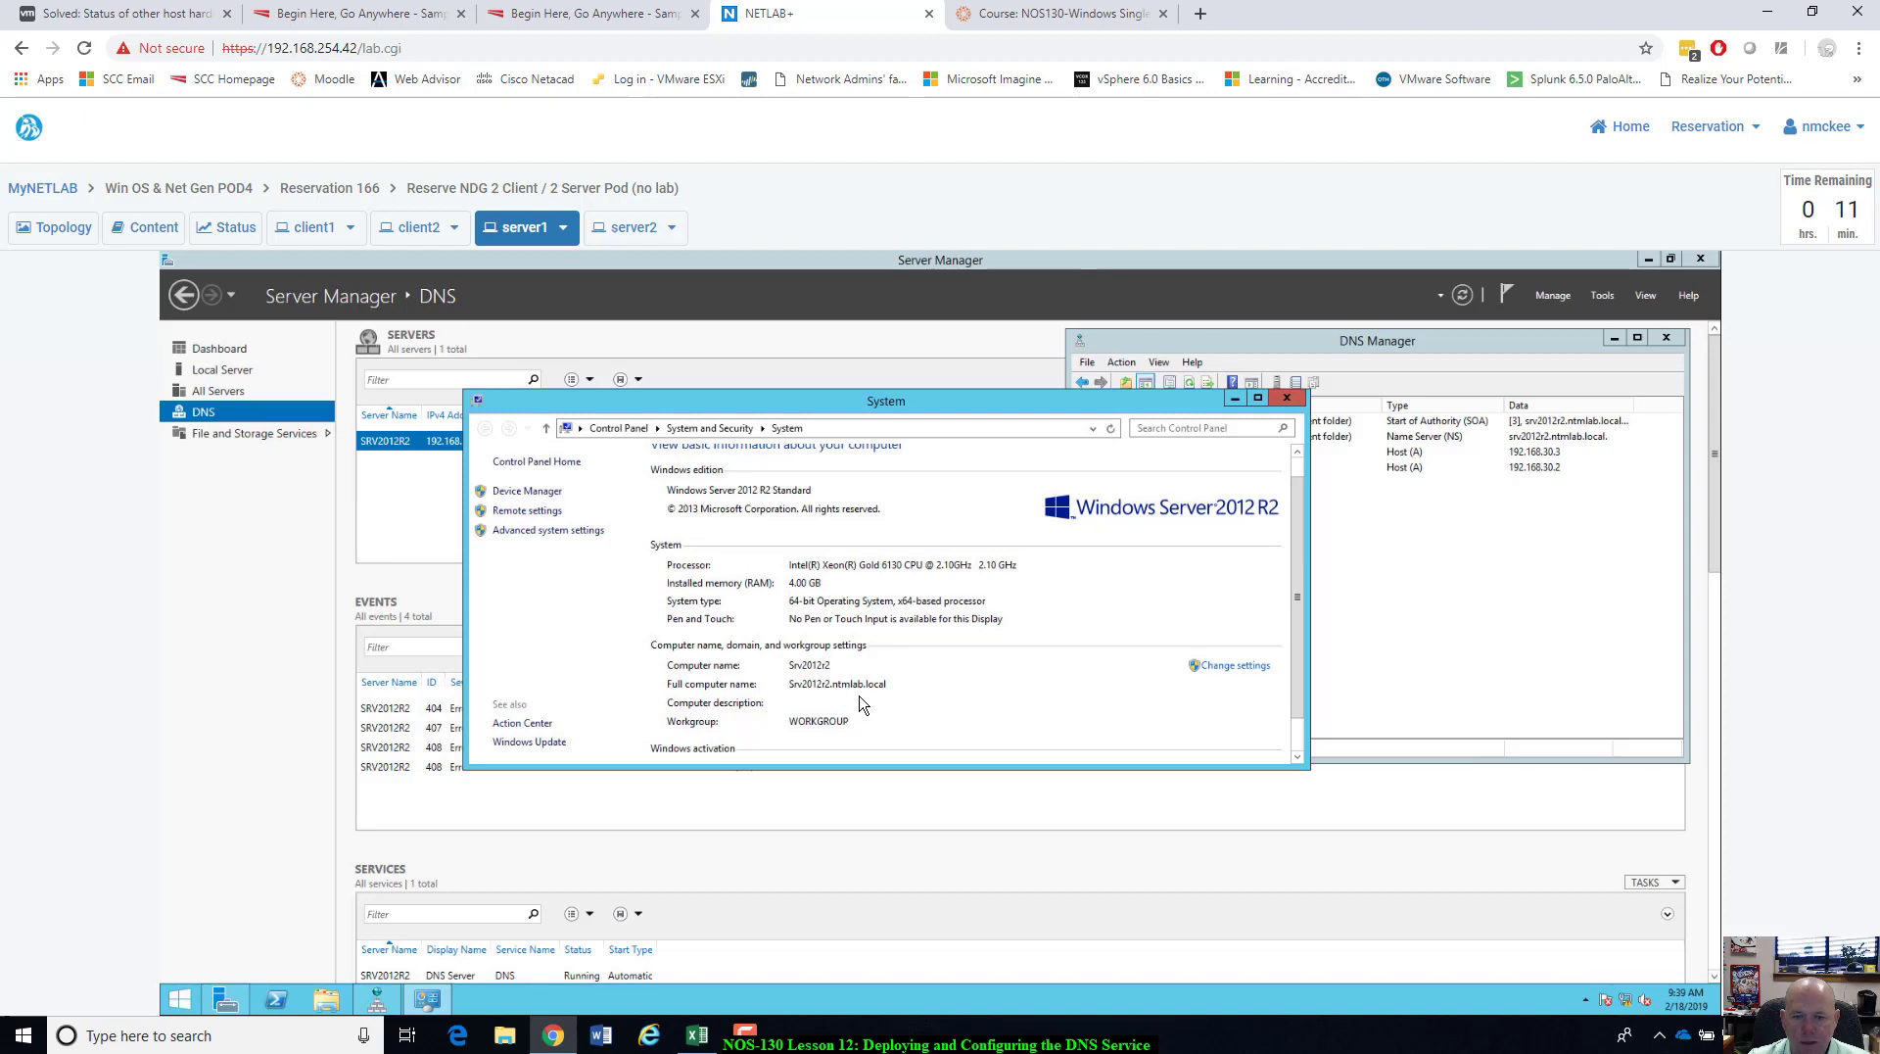
scroll(901, 697, "down", 1)
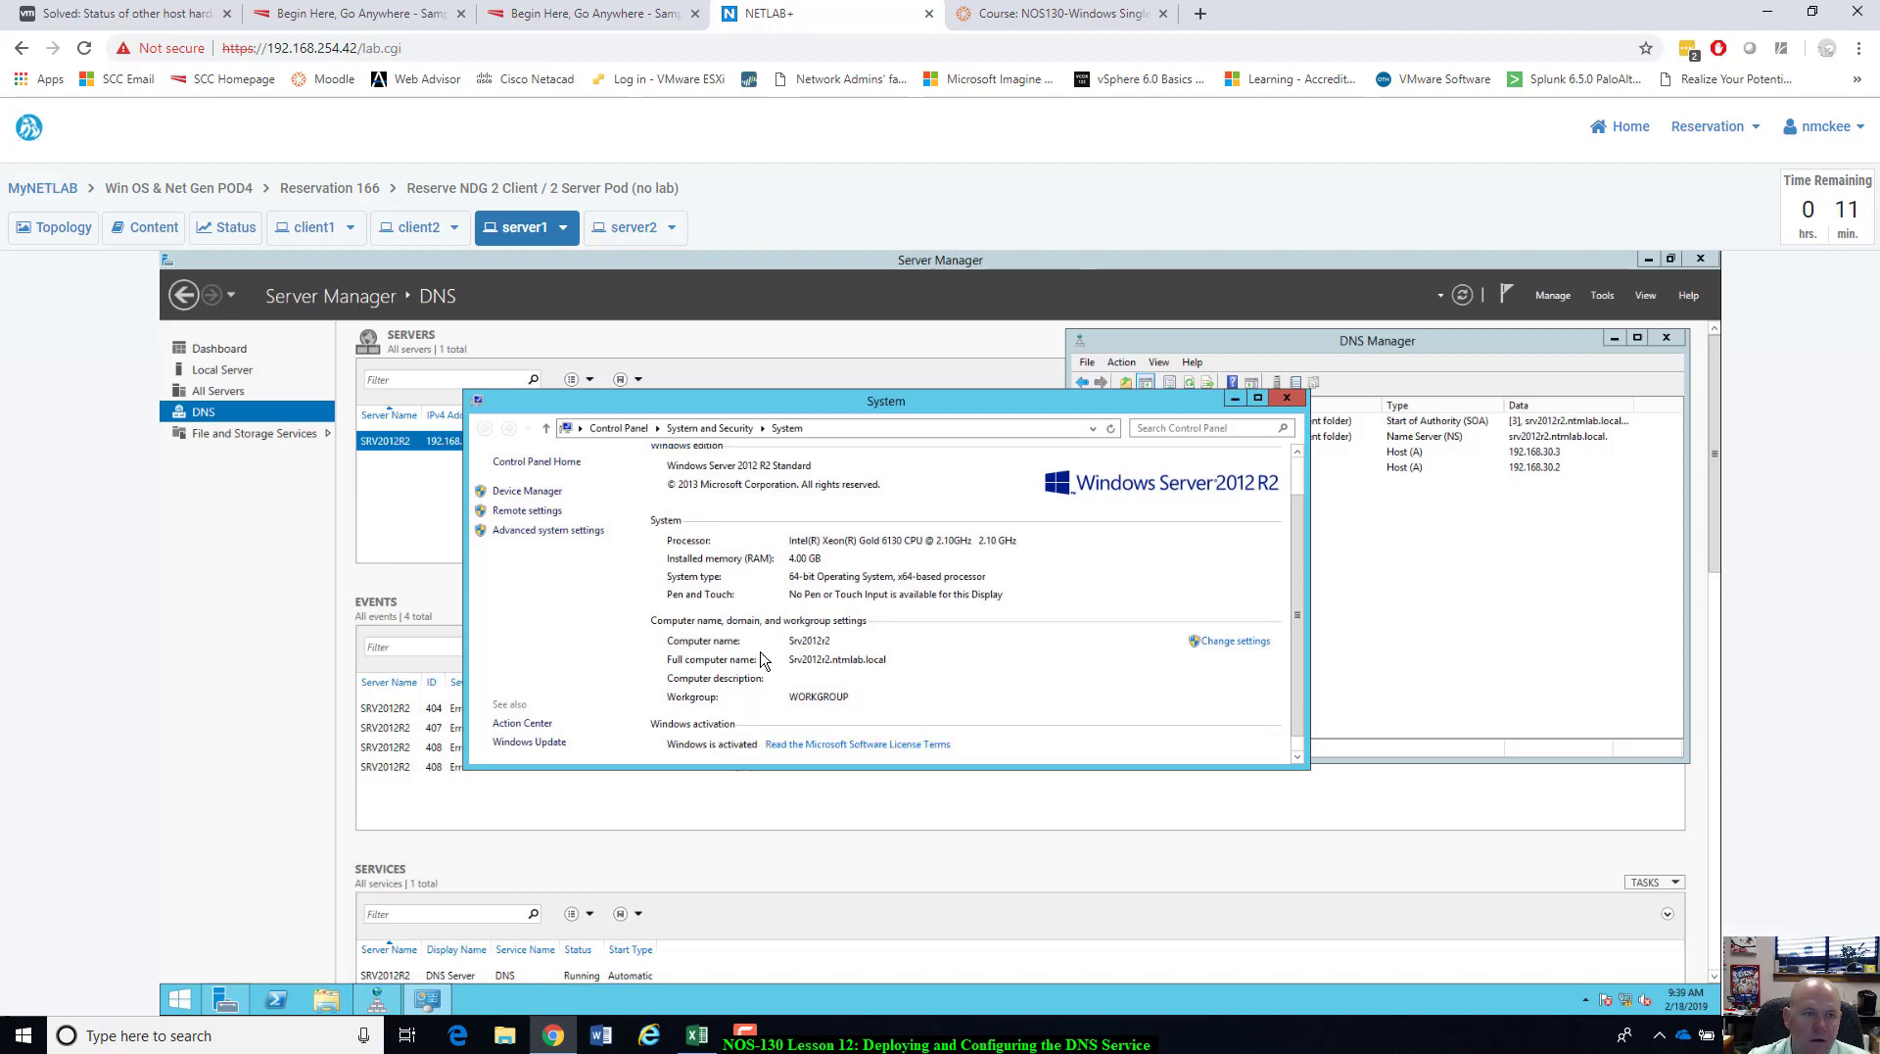
left_click(314, 227)
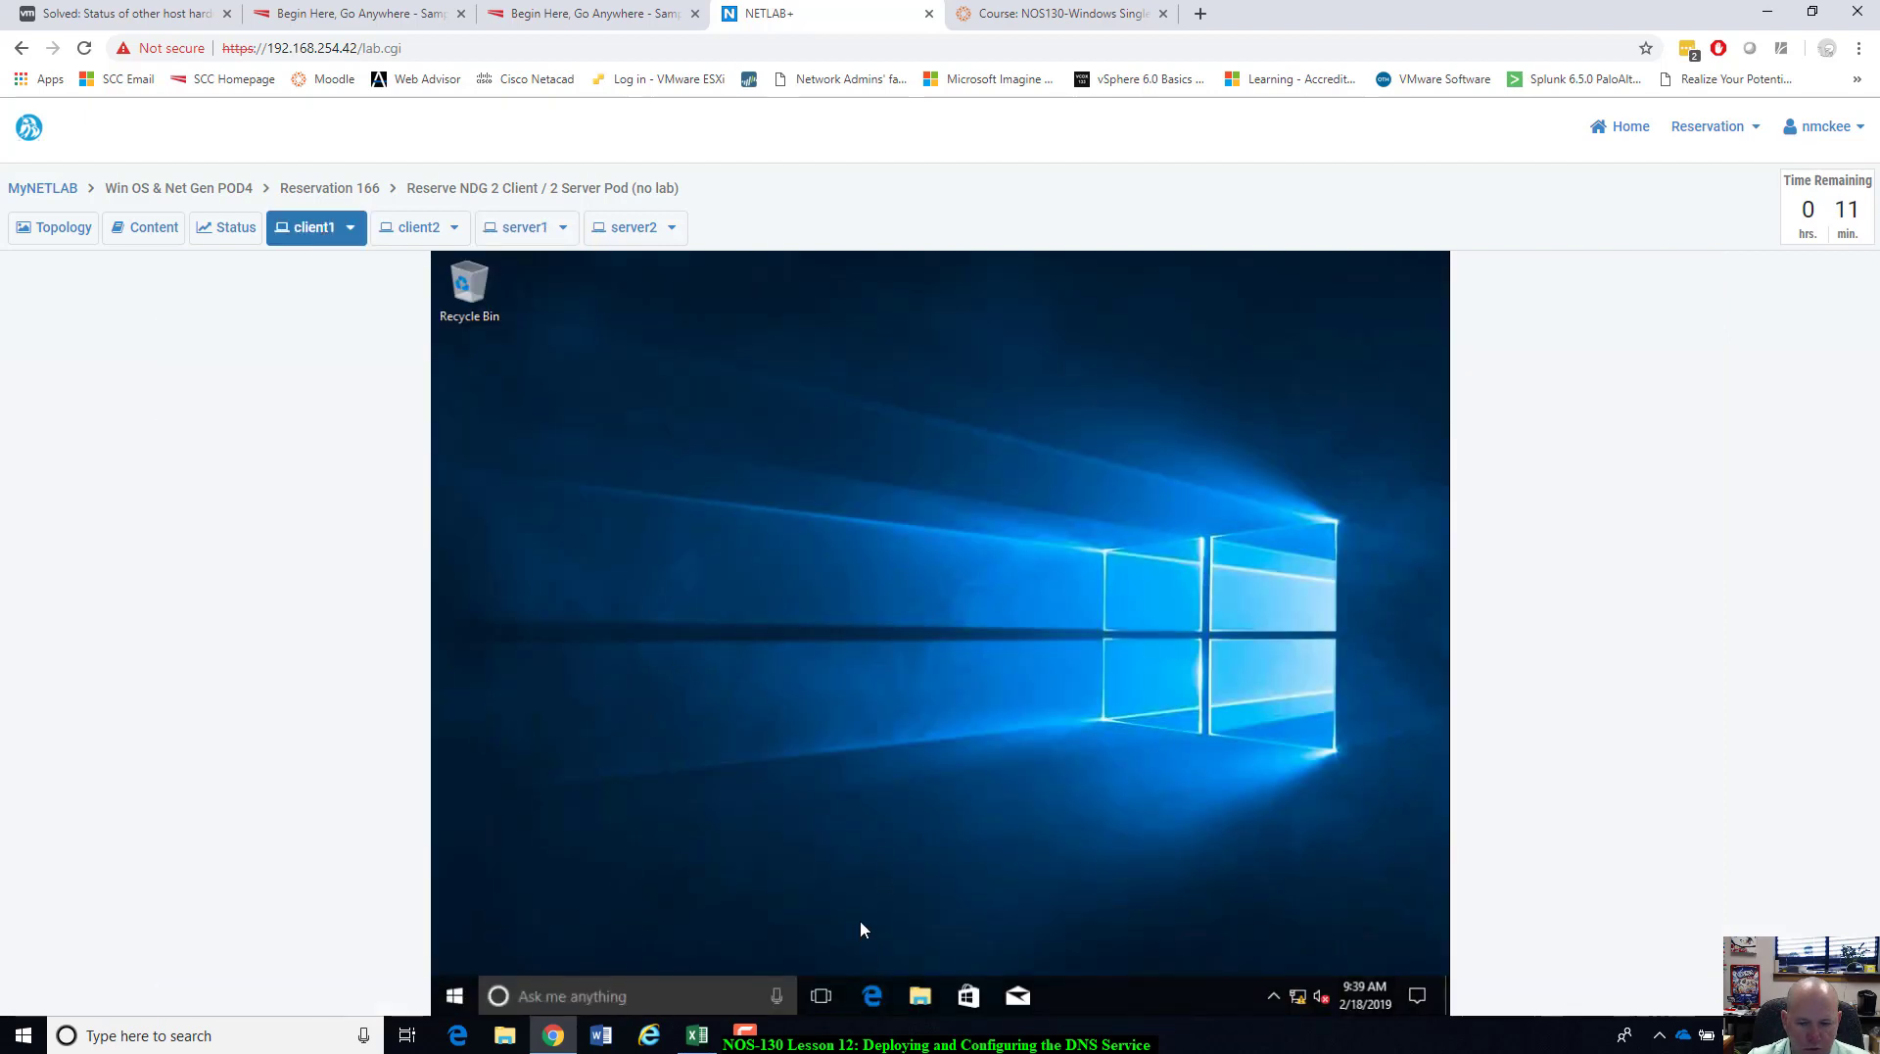
Open client1's System properties from This PC to show Wiin10Edu1.ntmlab.local.
left_click(925, 1005)
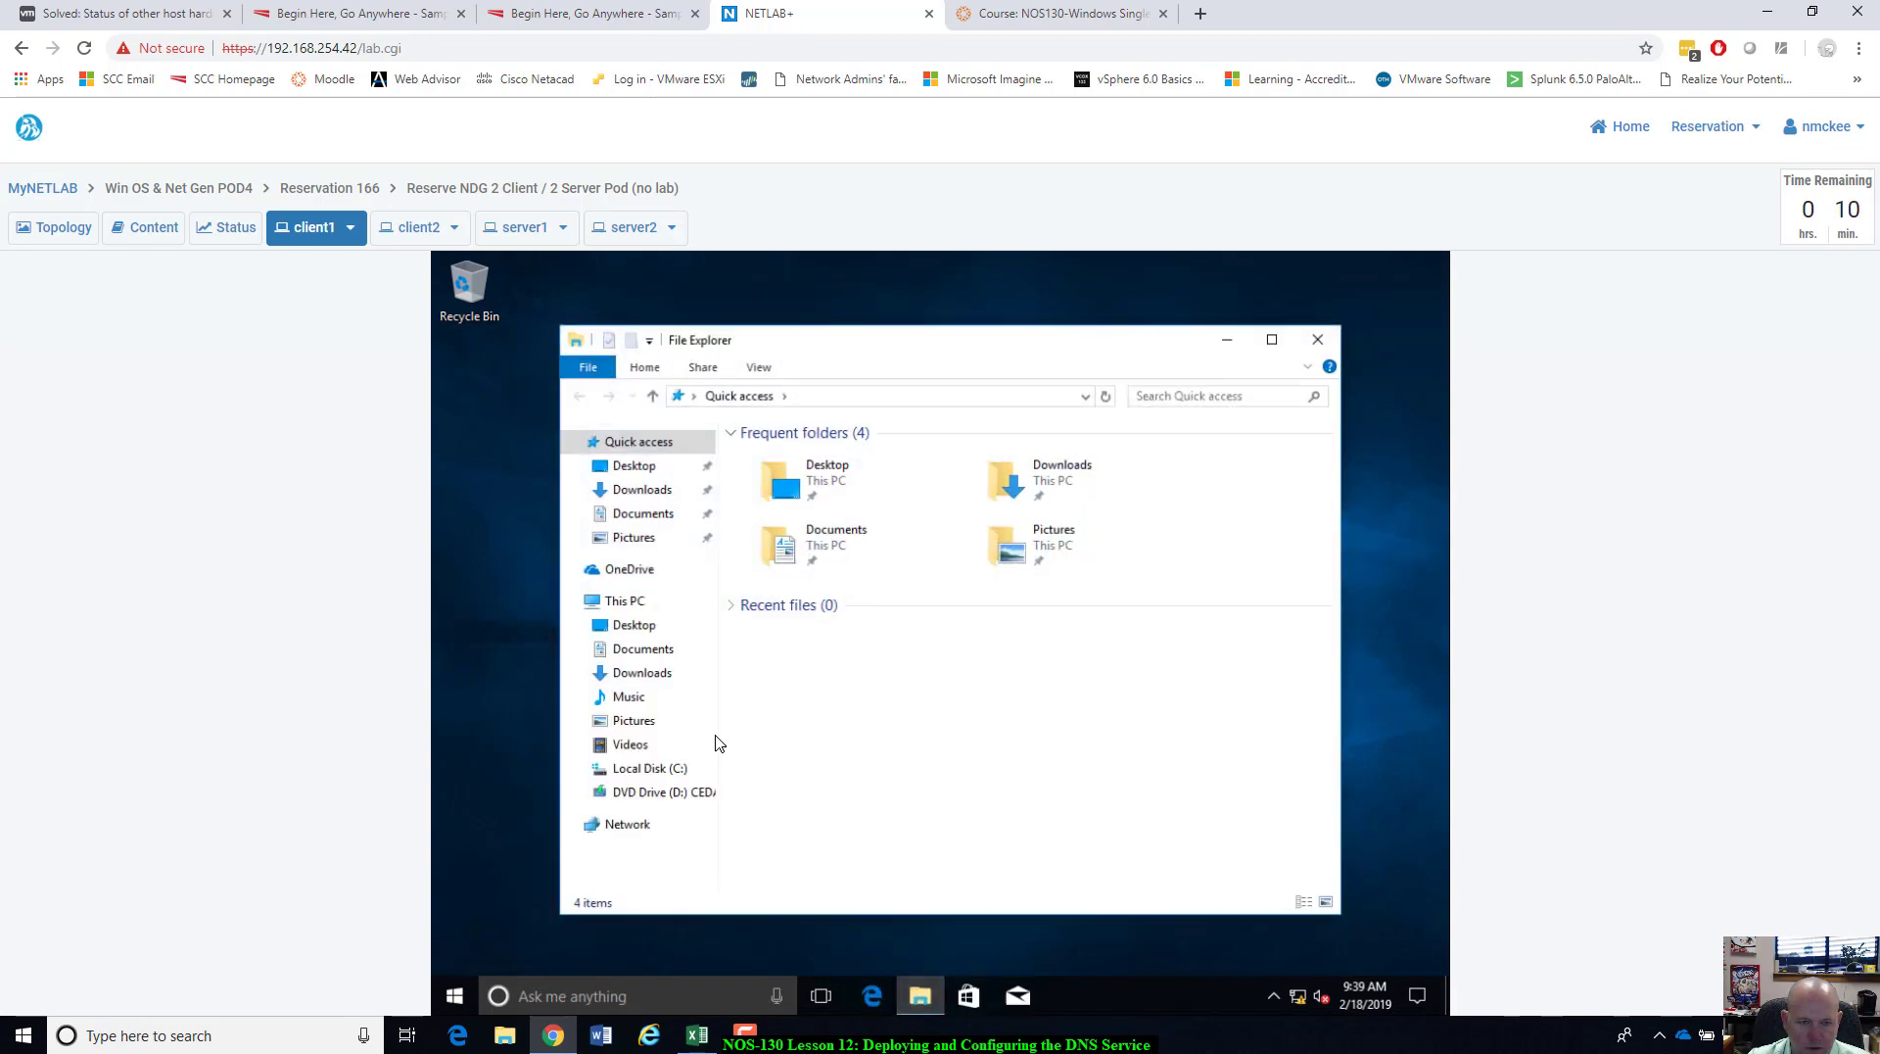
right_click(627, 602)
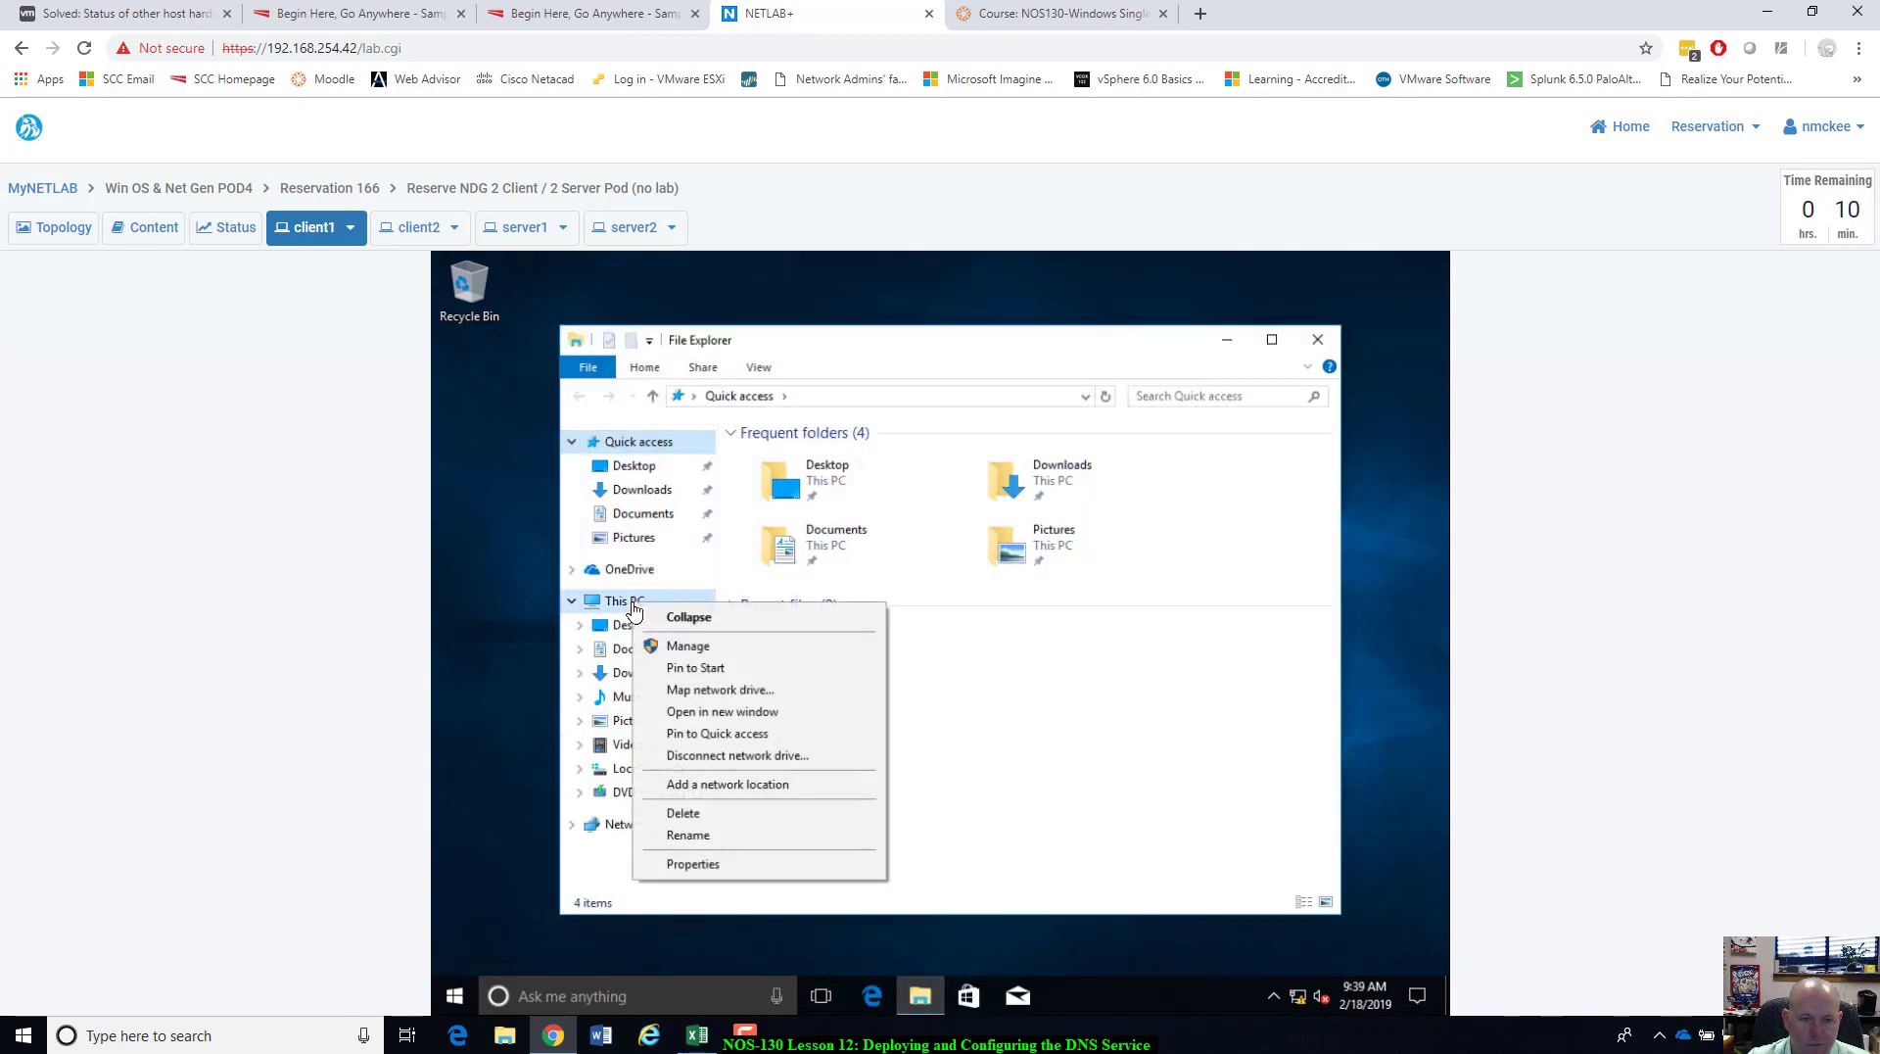
left_click(716, 865)
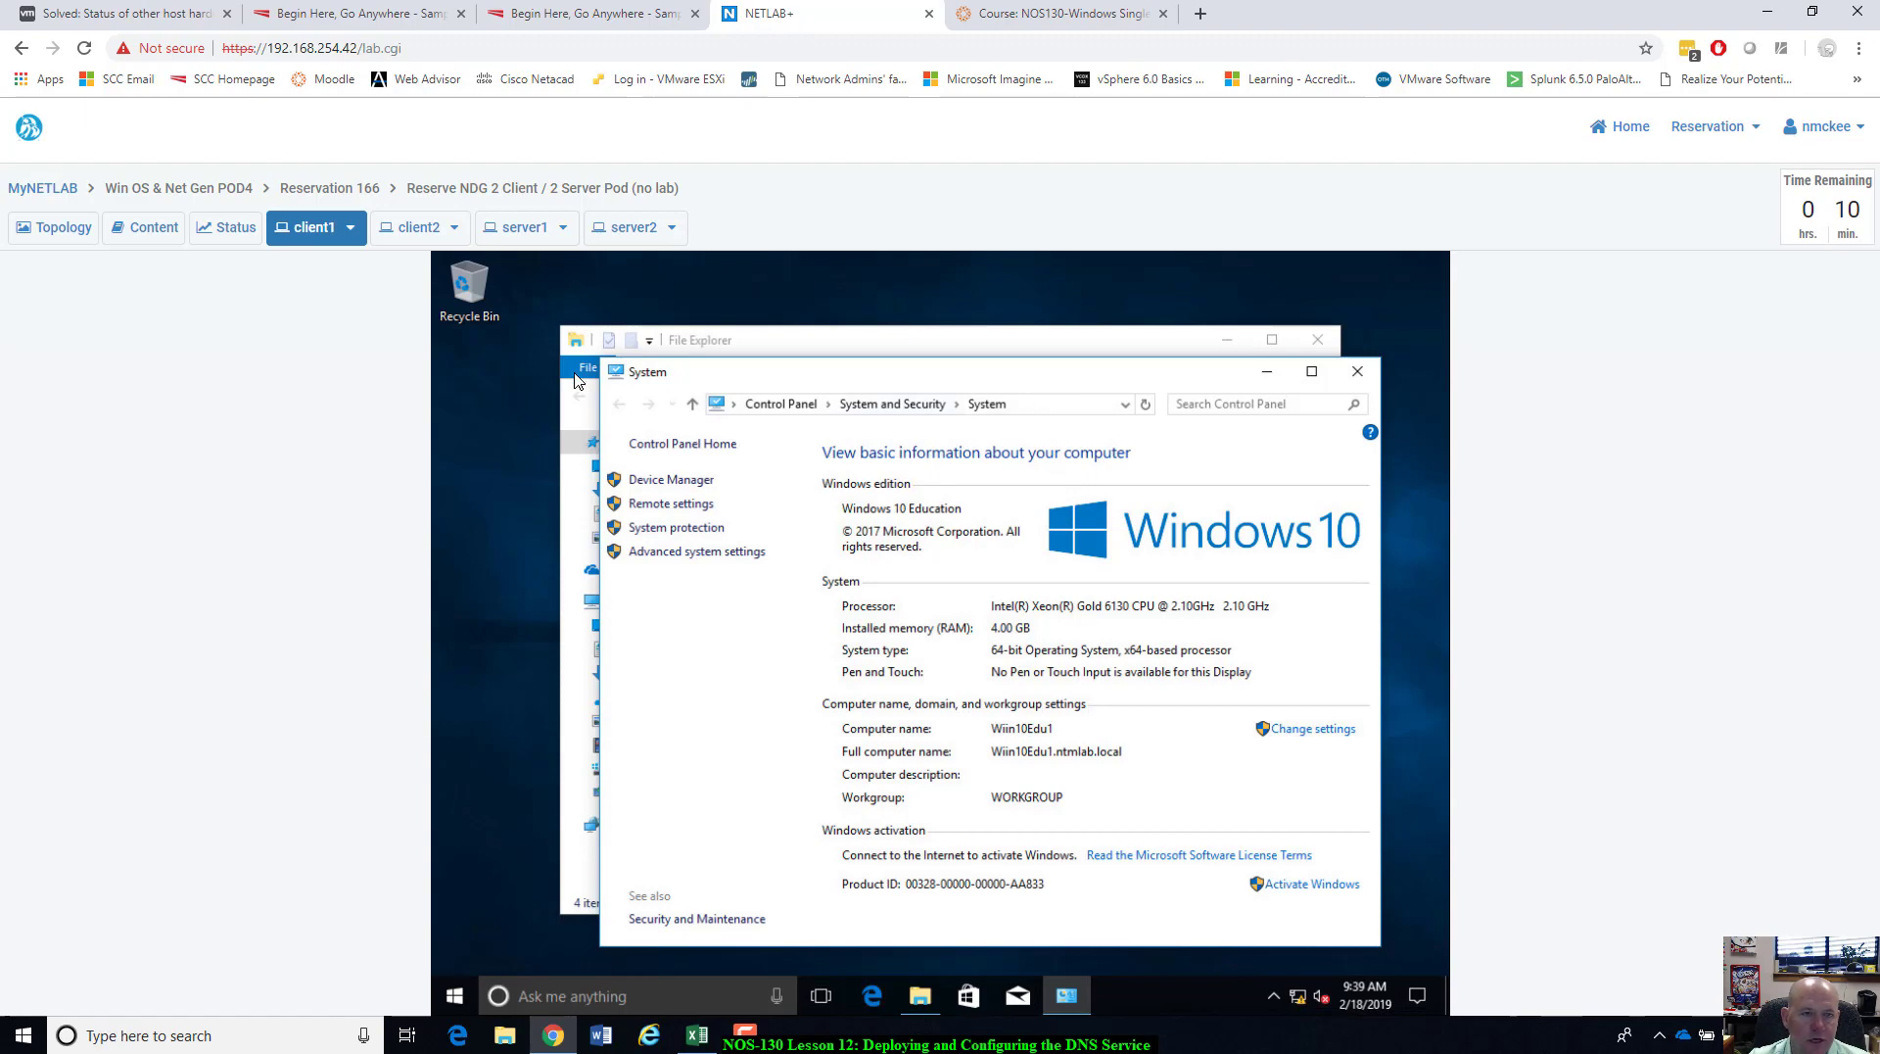
left_click(520, 227)
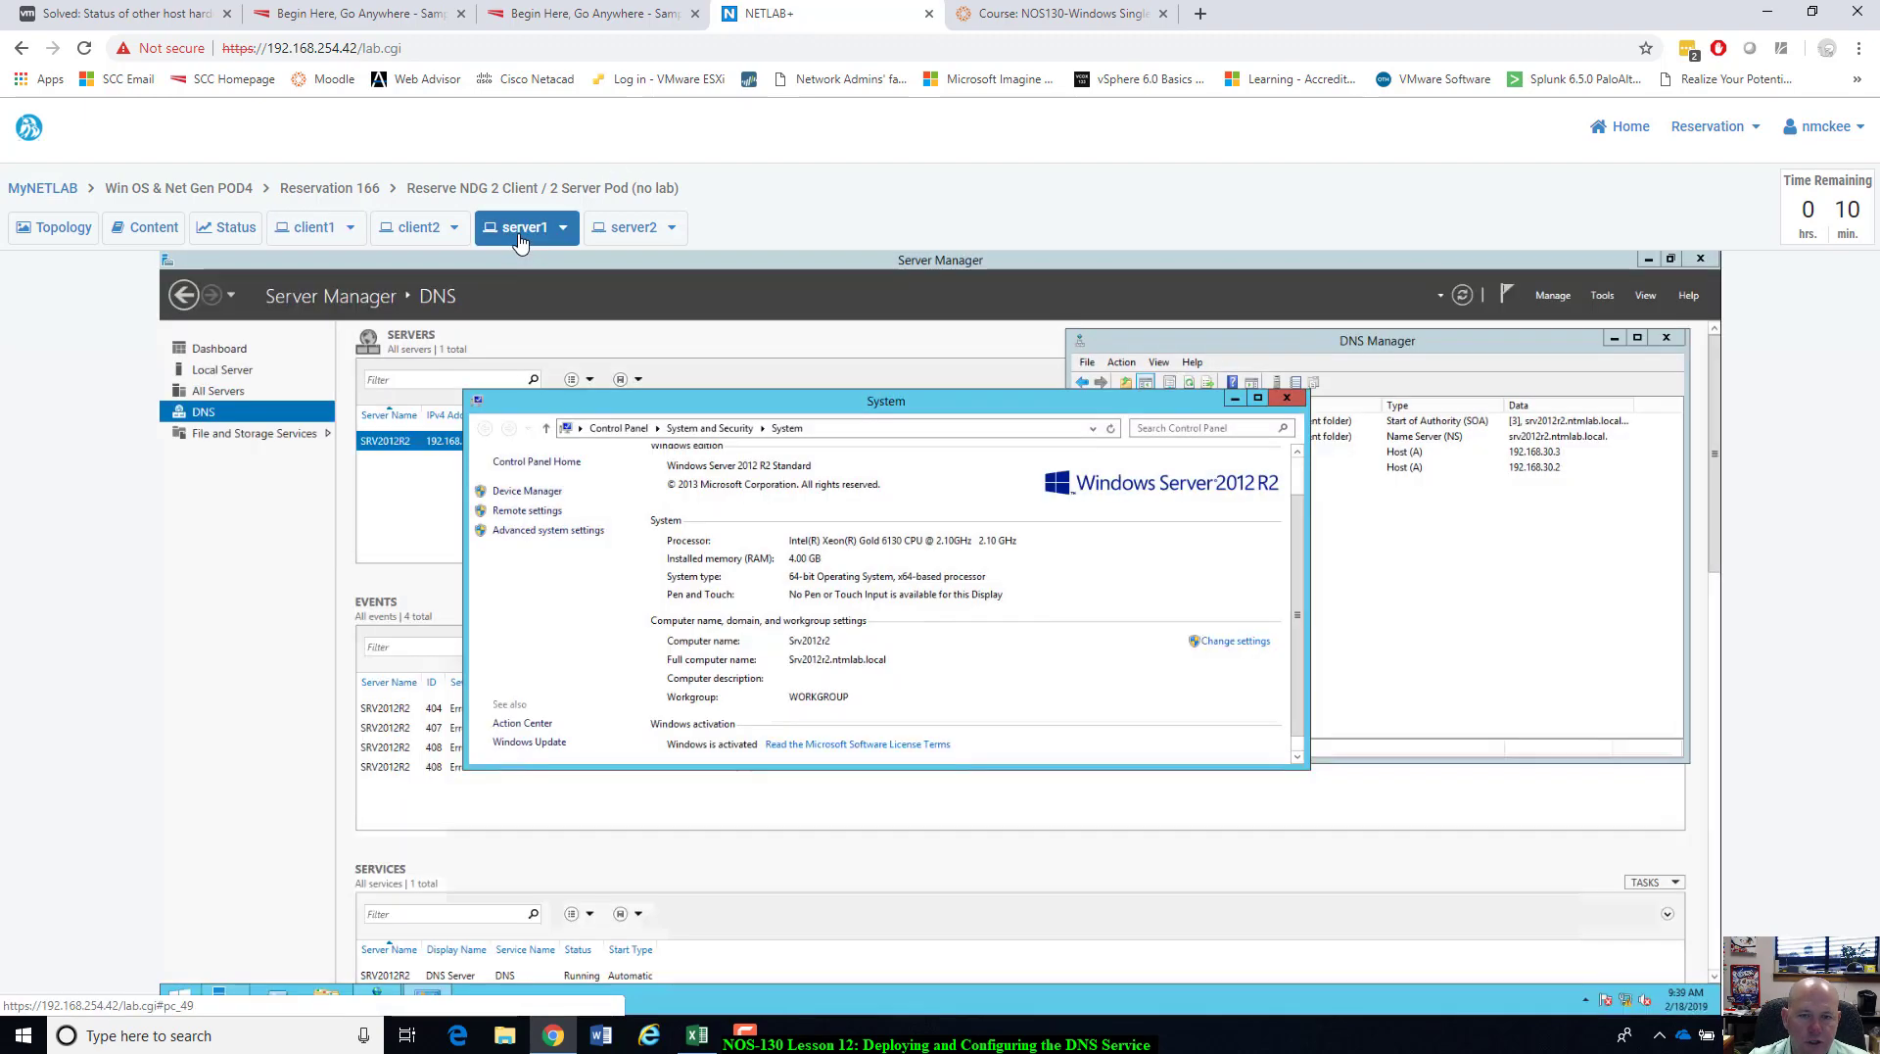
left_click(1459, 347)
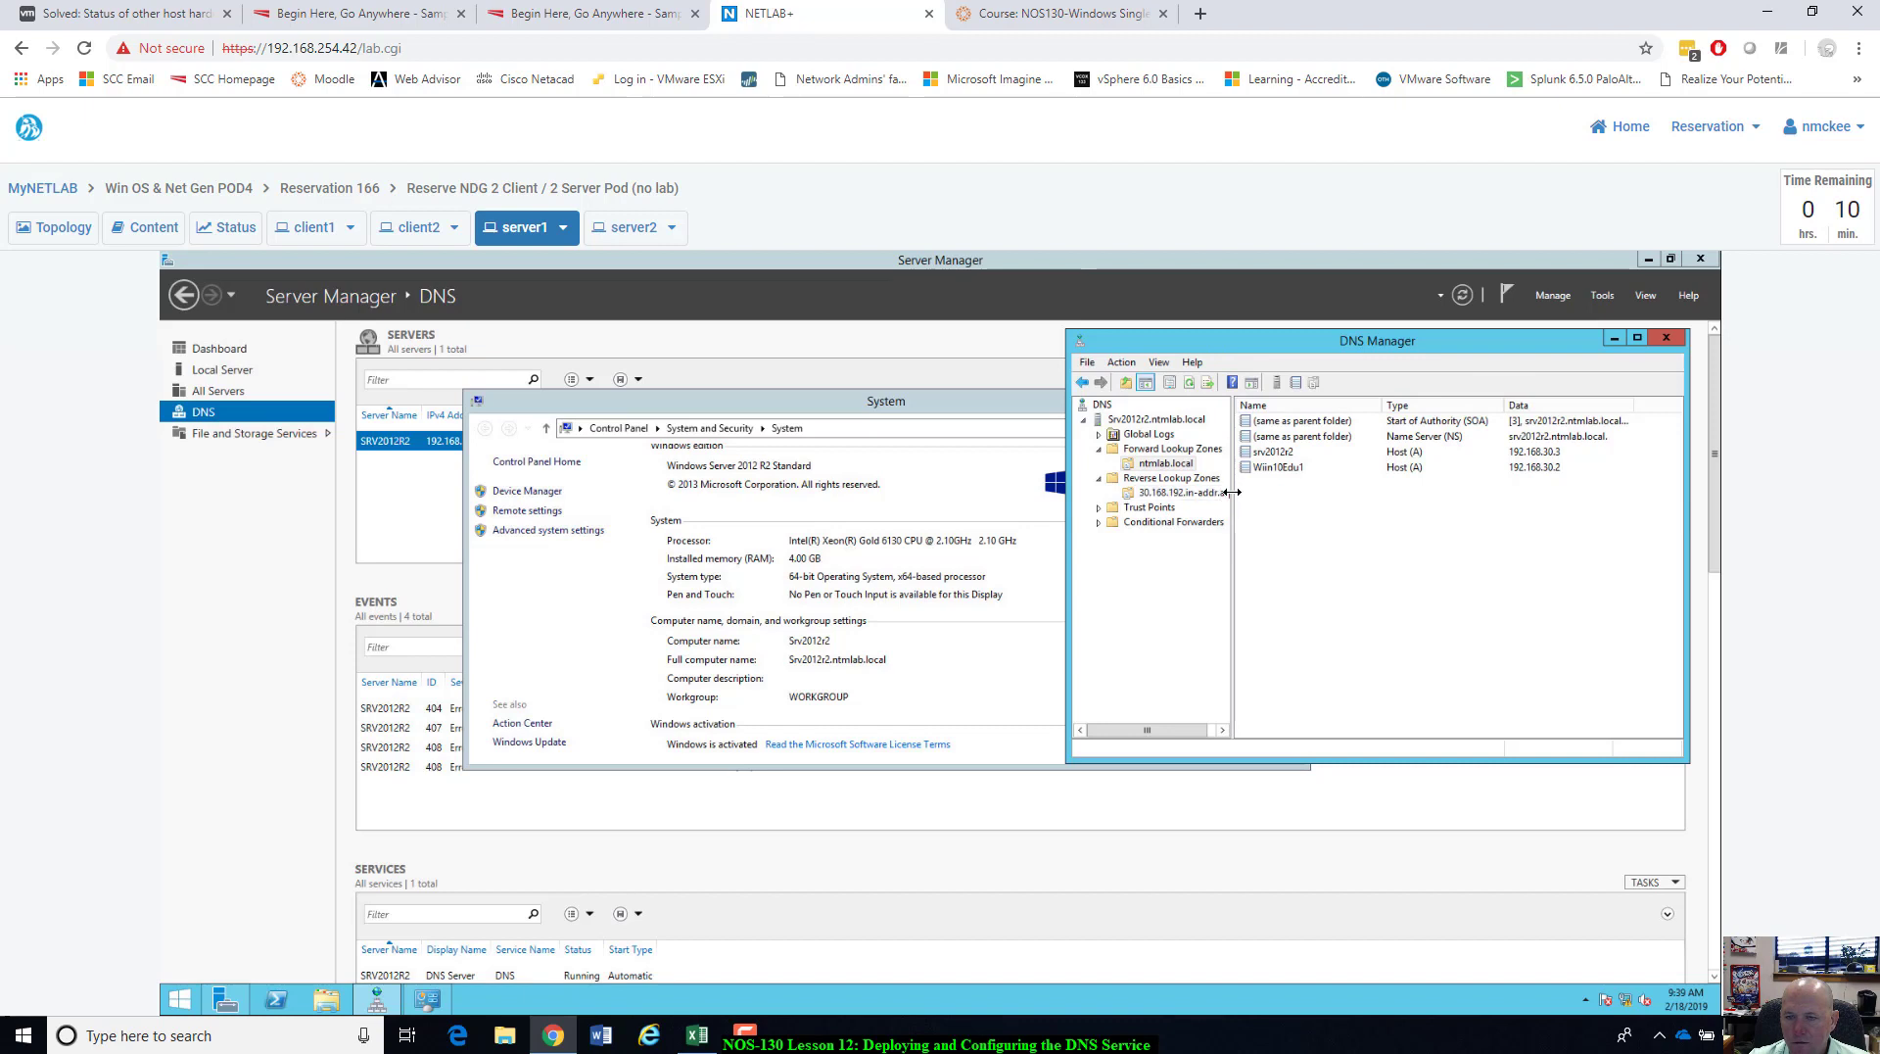
left_click_drag(1232, 495, 1264, 494)
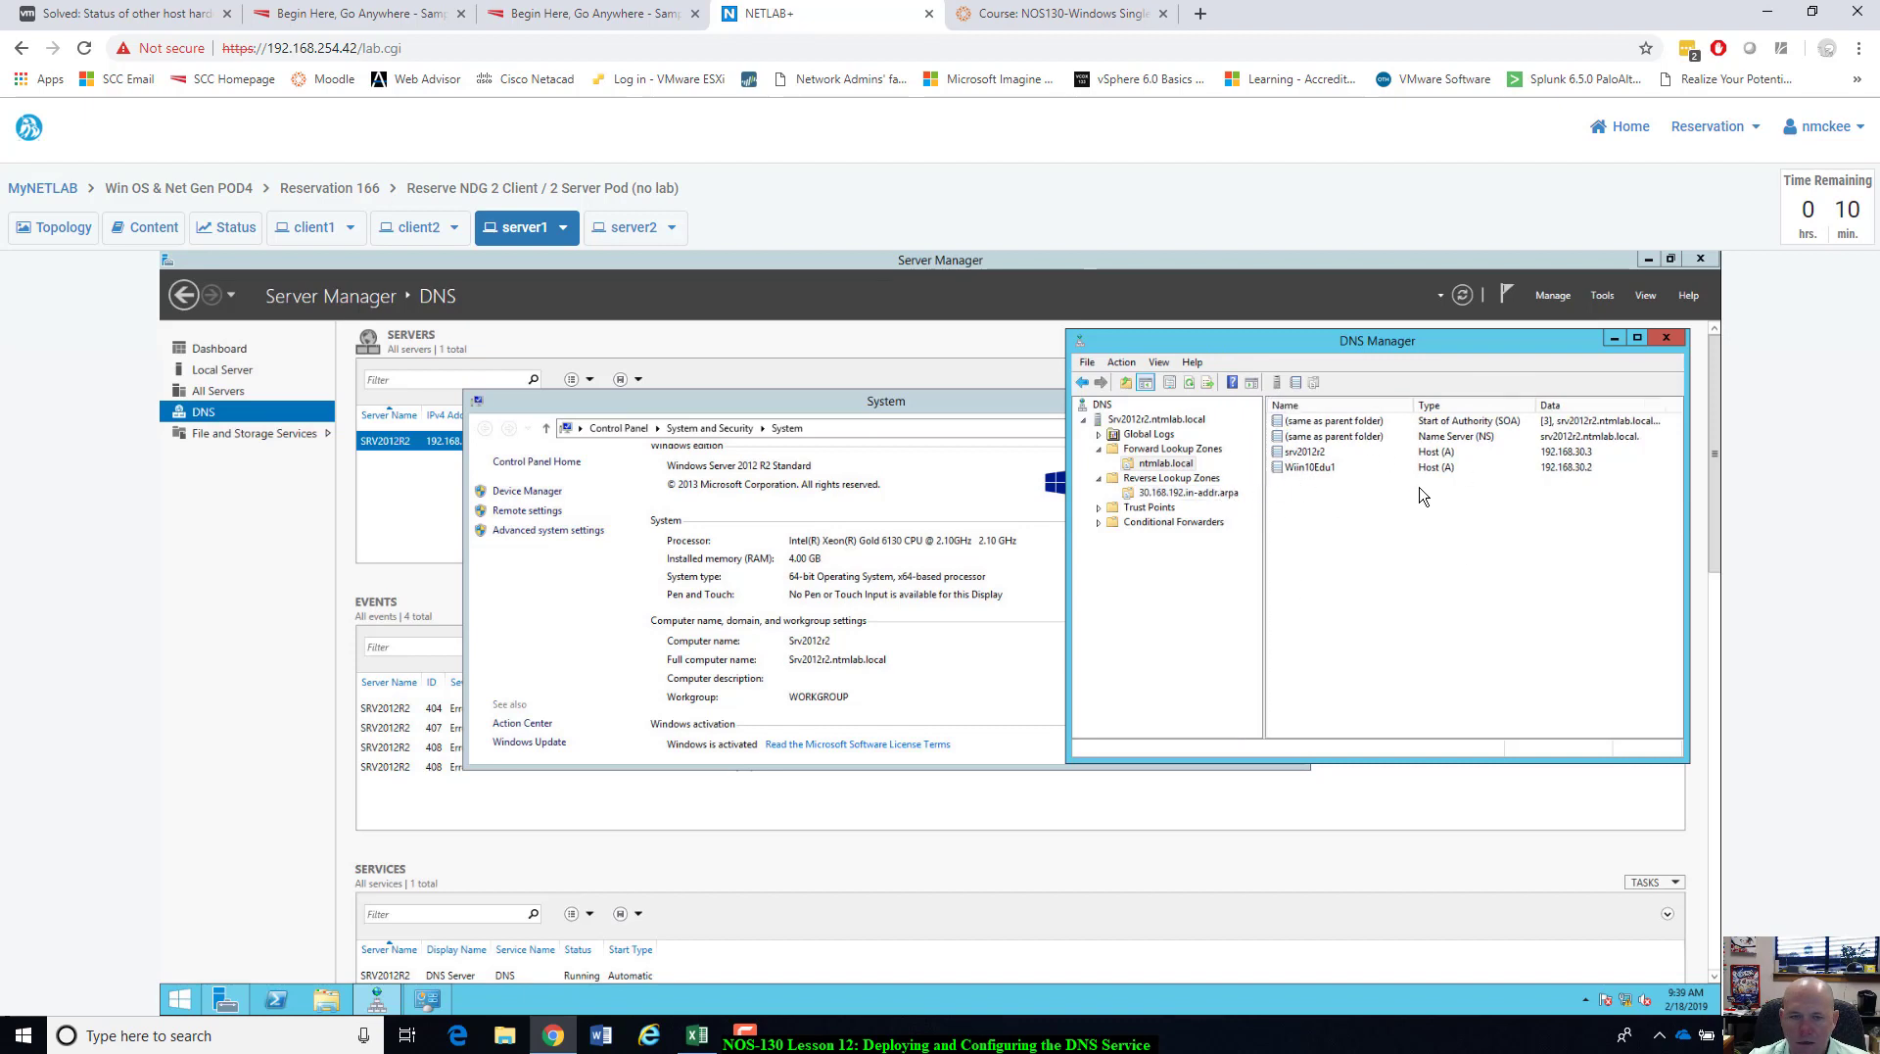
left_click(689, 415)
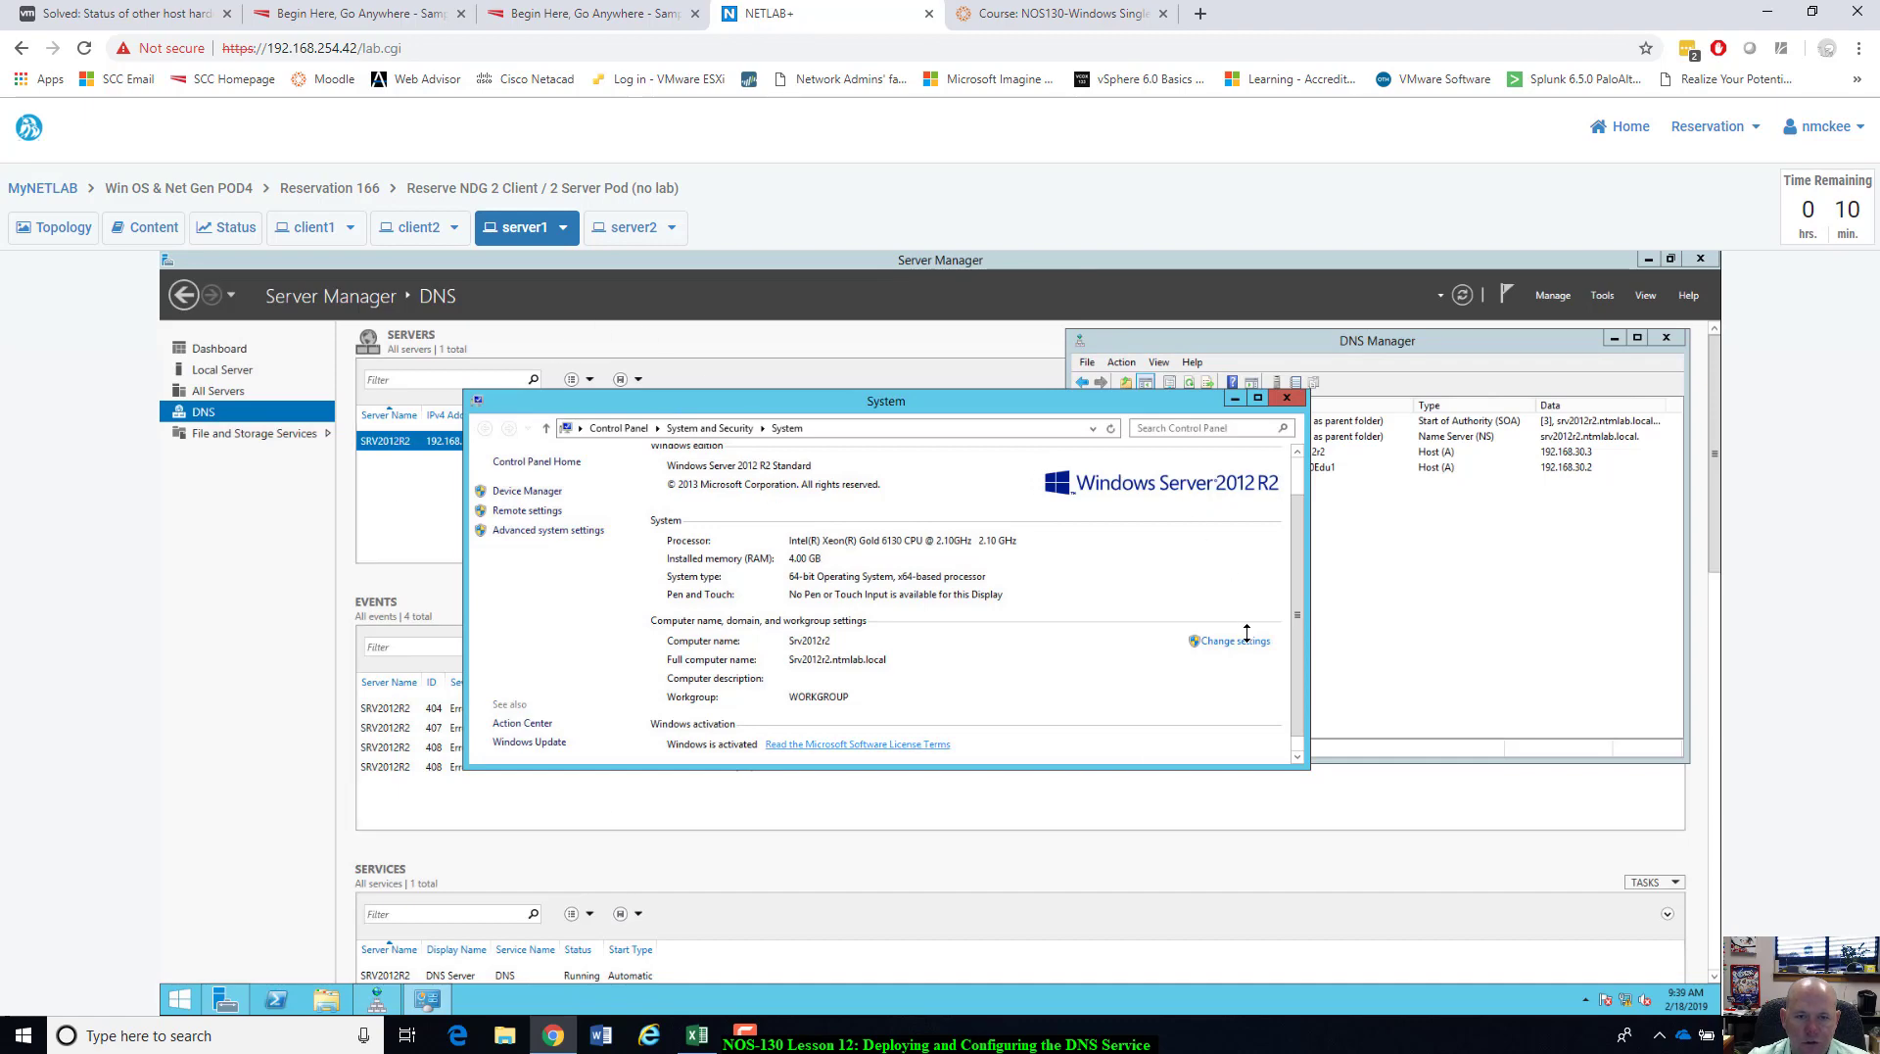
left_click(314, 226)
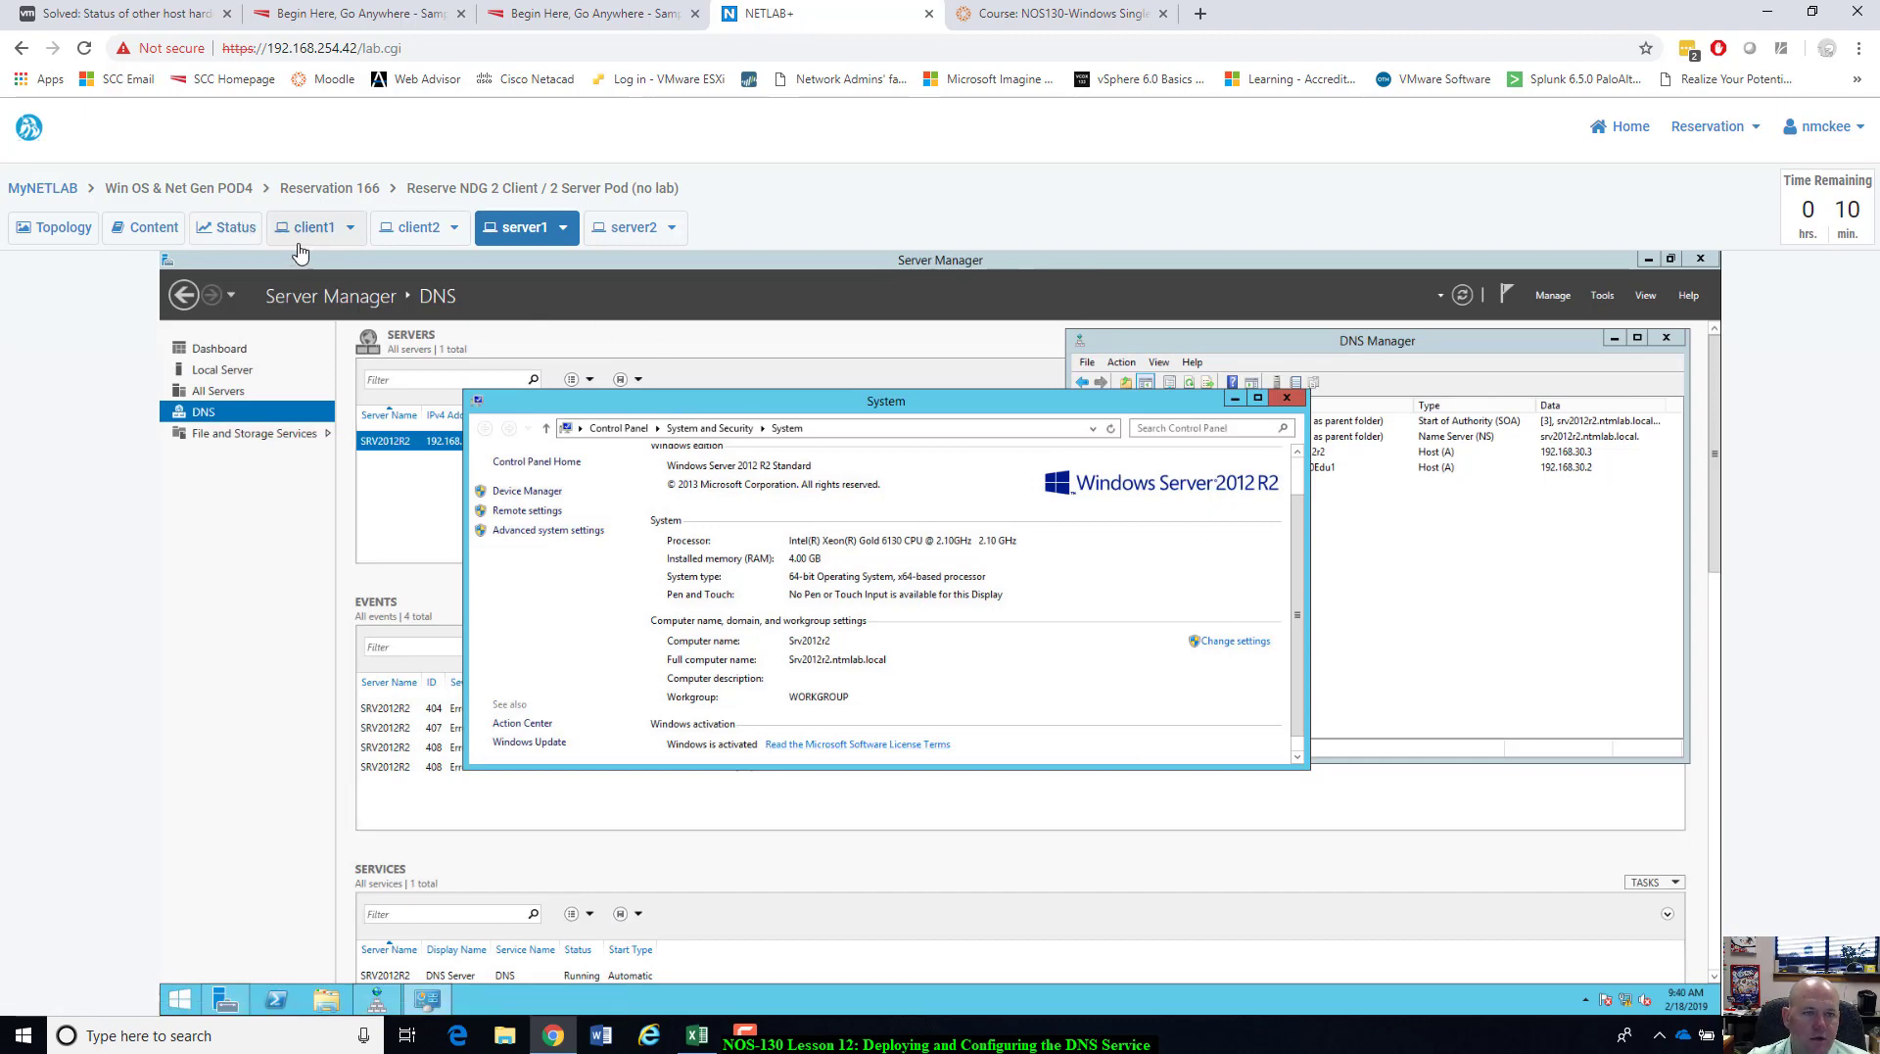